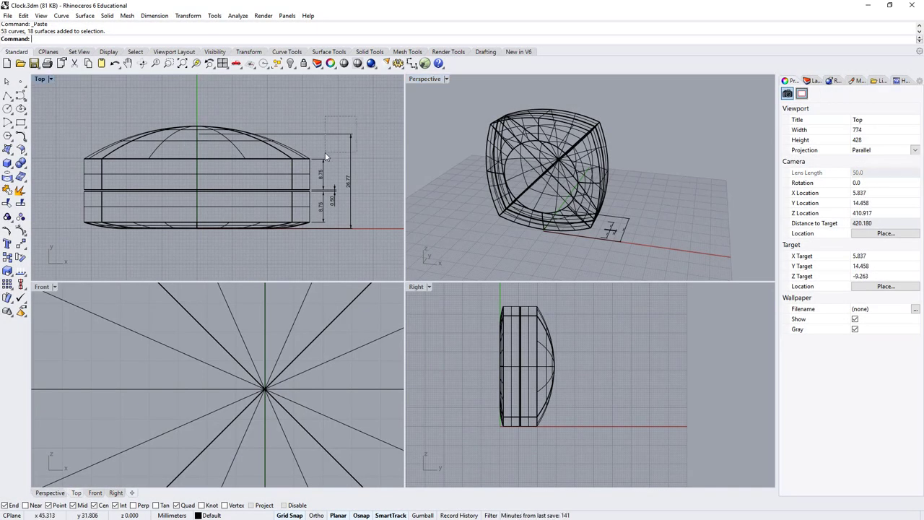
Enlarge the Top view and examine the overall height dimension of the clock body
left_click(199, 135)
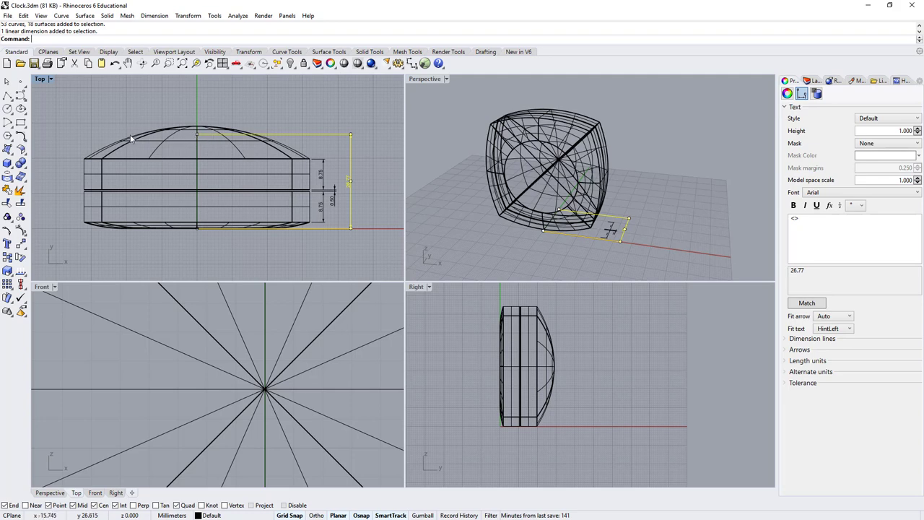
double_click(39, 79)
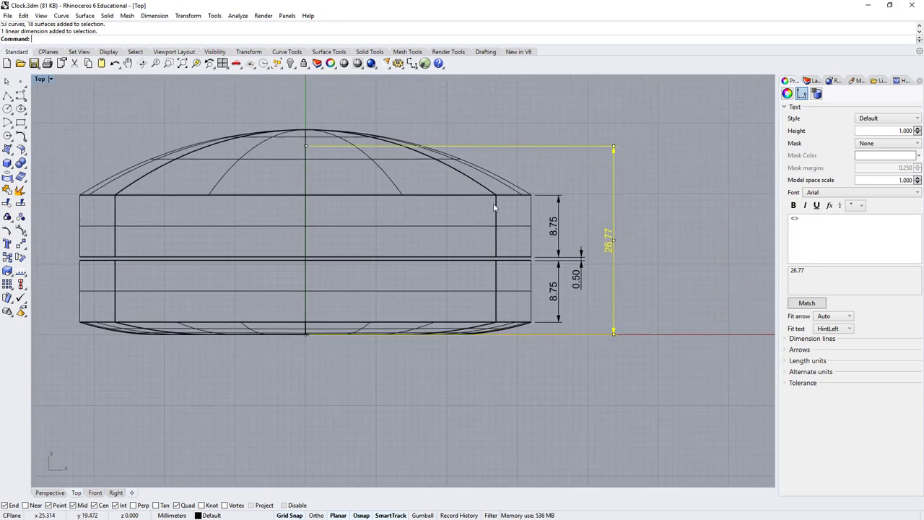
left_click(648, 216)
left_click_drag(593, 277, 606, 261)
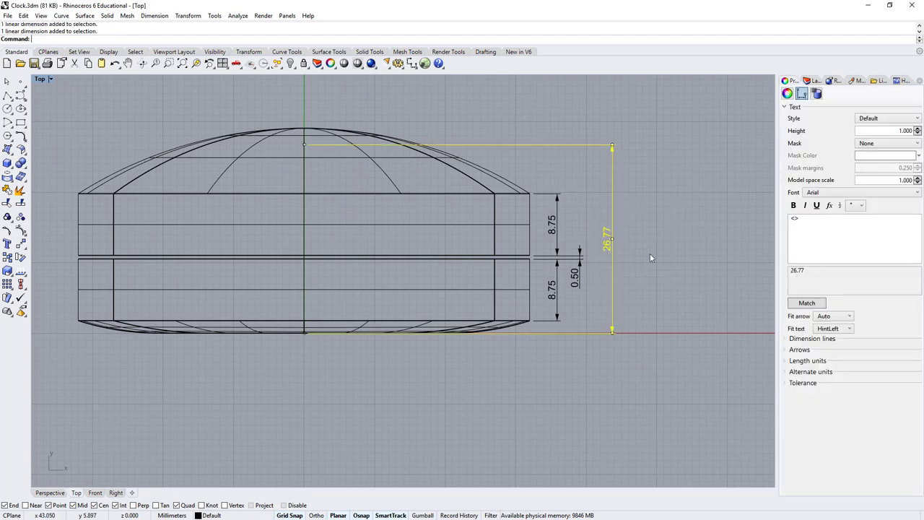
right_click_drag(650, 258, 484, 262)
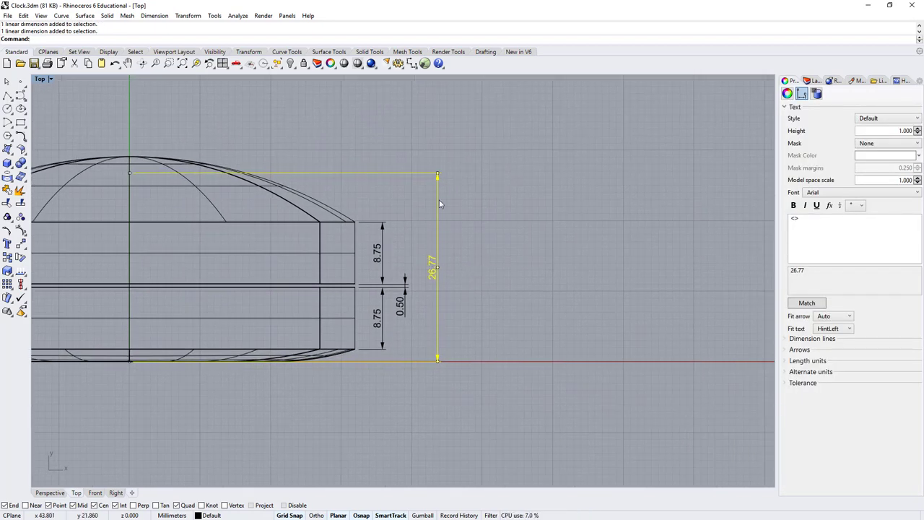
right_click_drag(469, 215, 522, 239)
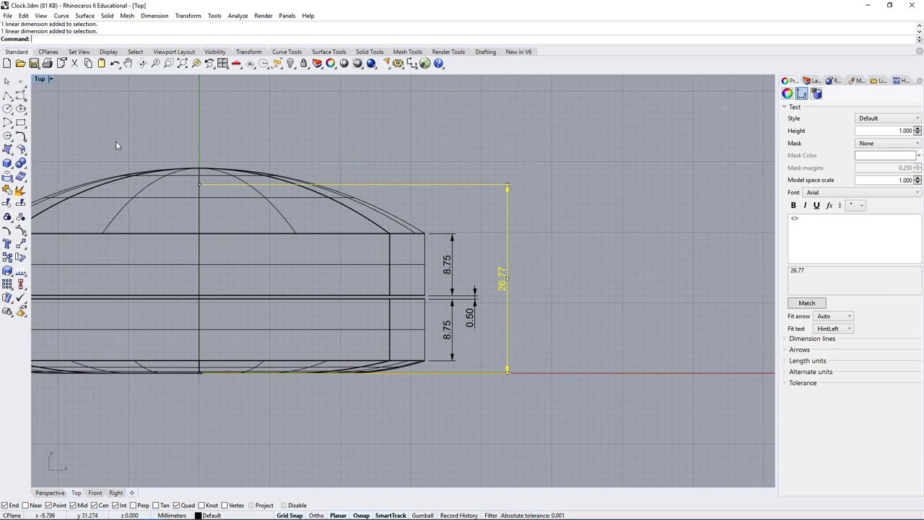
Draw a straight polyline from 0,0,0 to 0,26.77 along the clock body's centre axis in the Top view
left_click(6, 96)
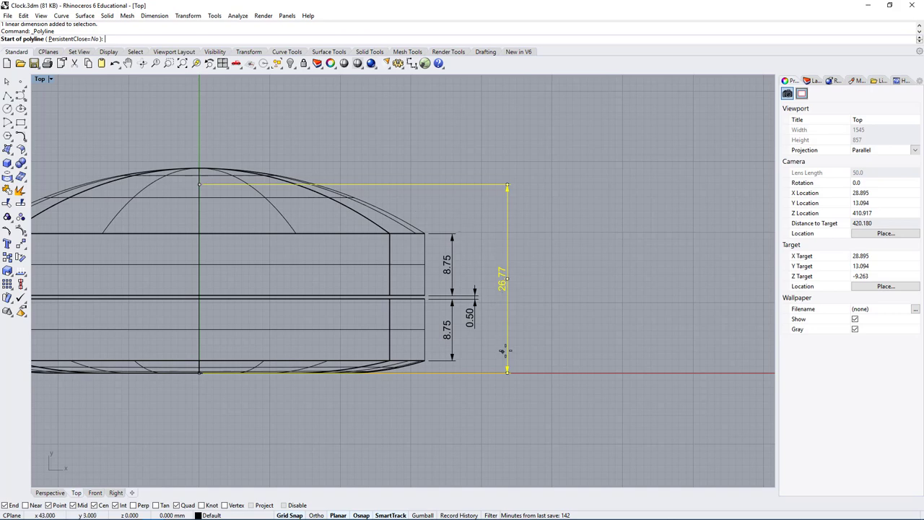
right_click_drag(395, 140, 455, 142)
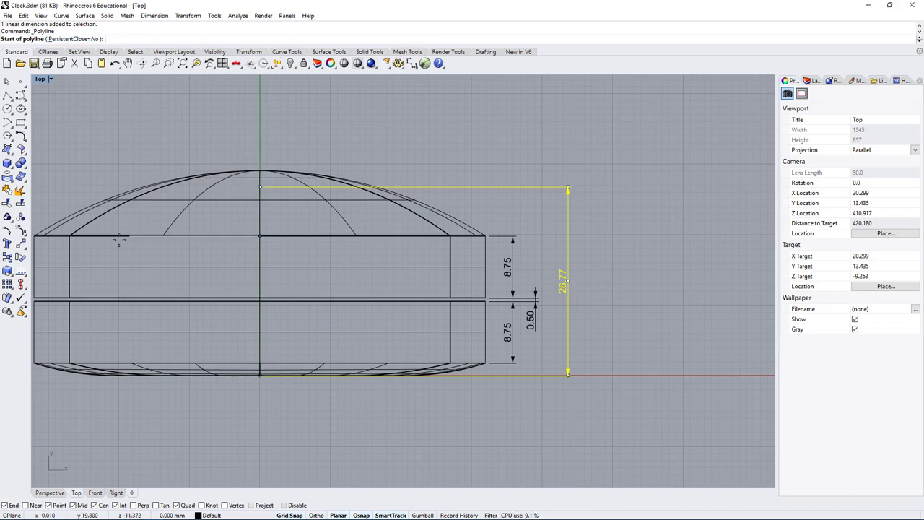
right_click_drag(91, 243, 143, 246)
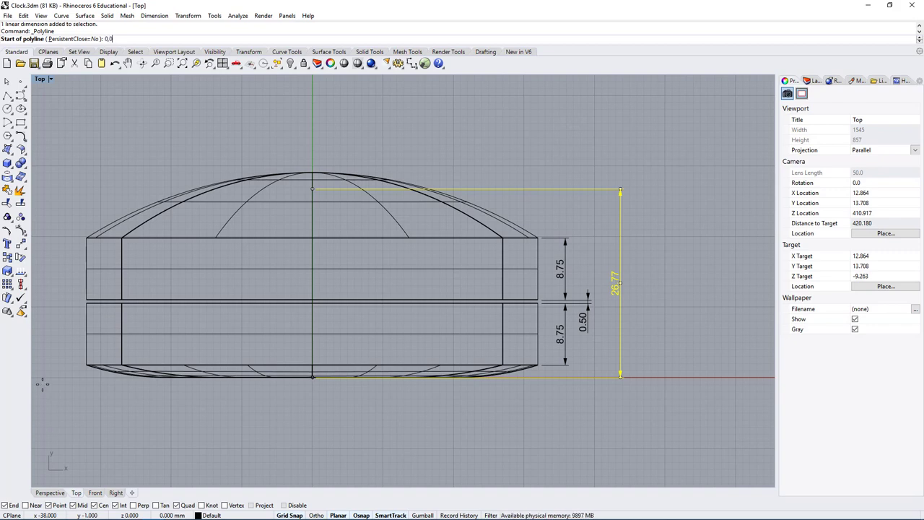
type("0")
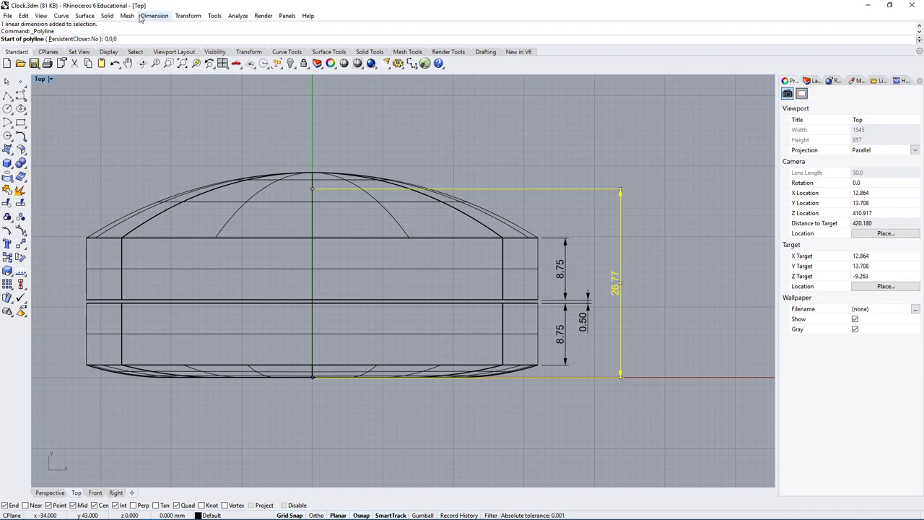
key("Return")
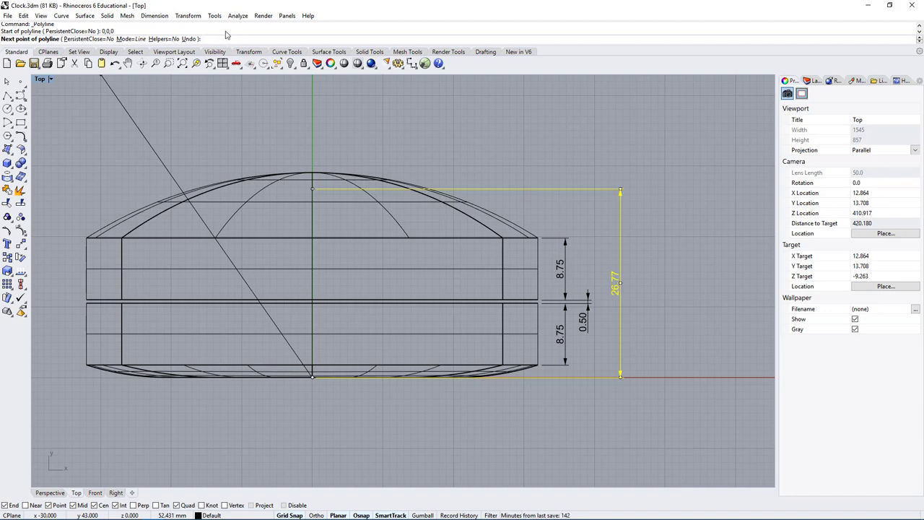
type("0")
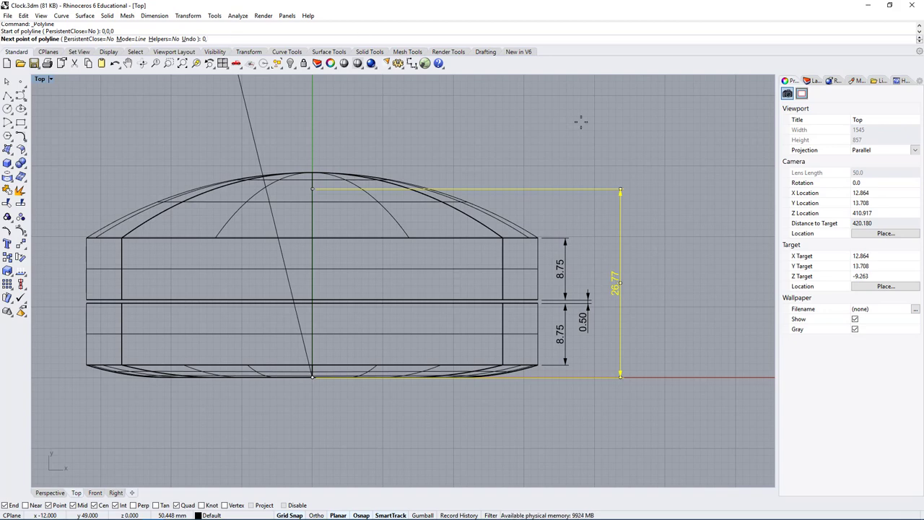
type(",")
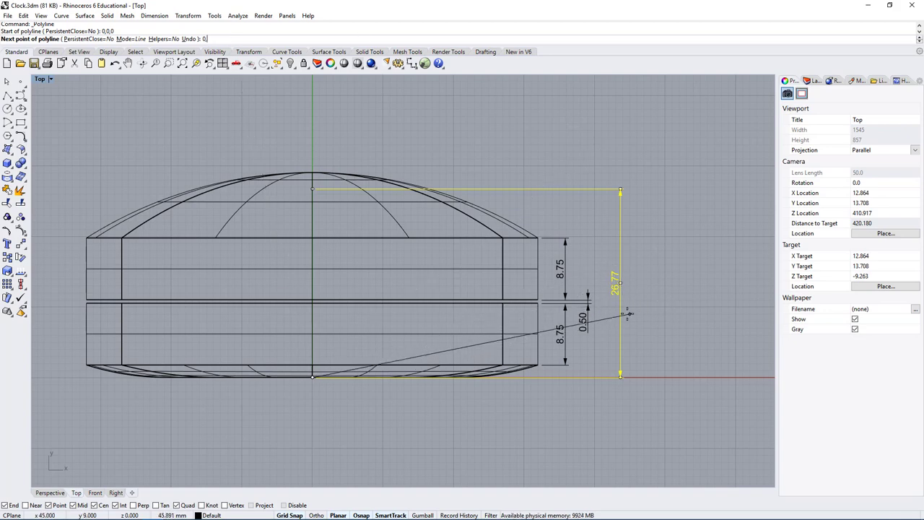
type("26,")
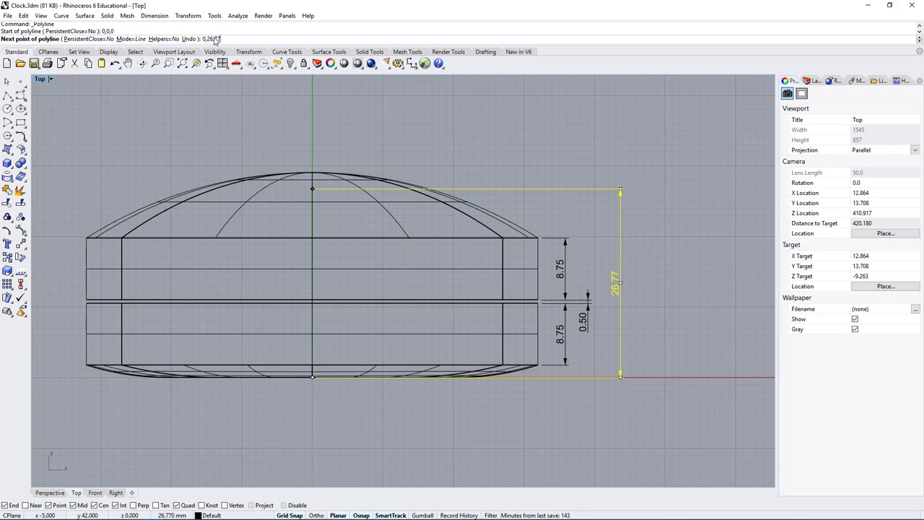
type("77")
key("Return")
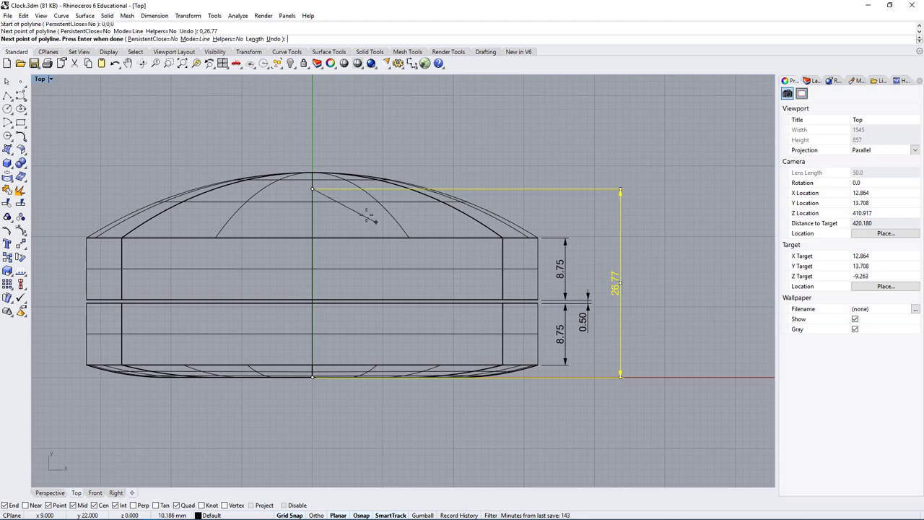
key("Return")
key("Escape")
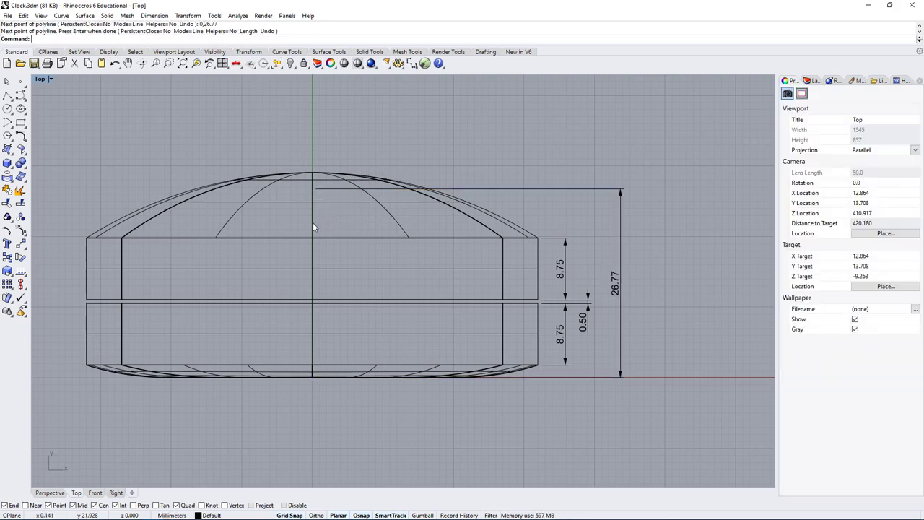
Compare the new centre line with the overall height dimension by selecting each in the Top view
left_click(314, 227)
key("Escape")
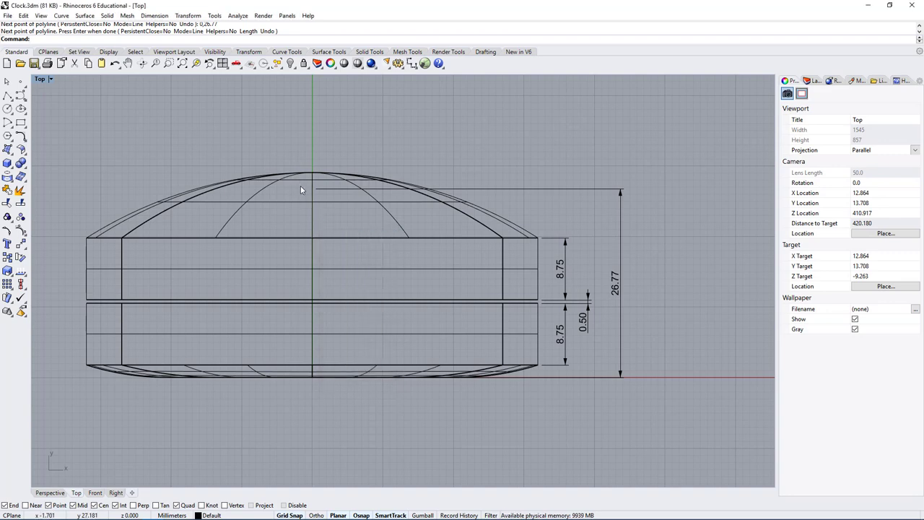
left_click_drag(301, 185, 326, 416)
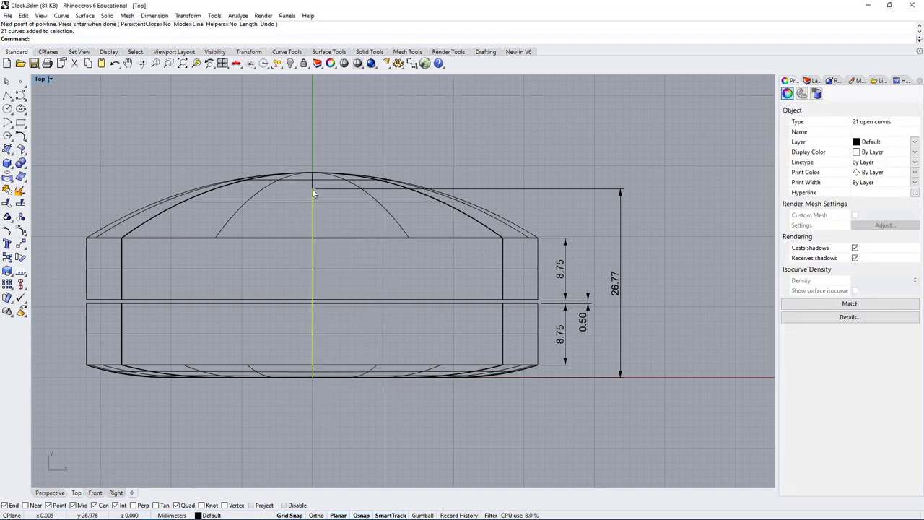
left_click(615, 285)
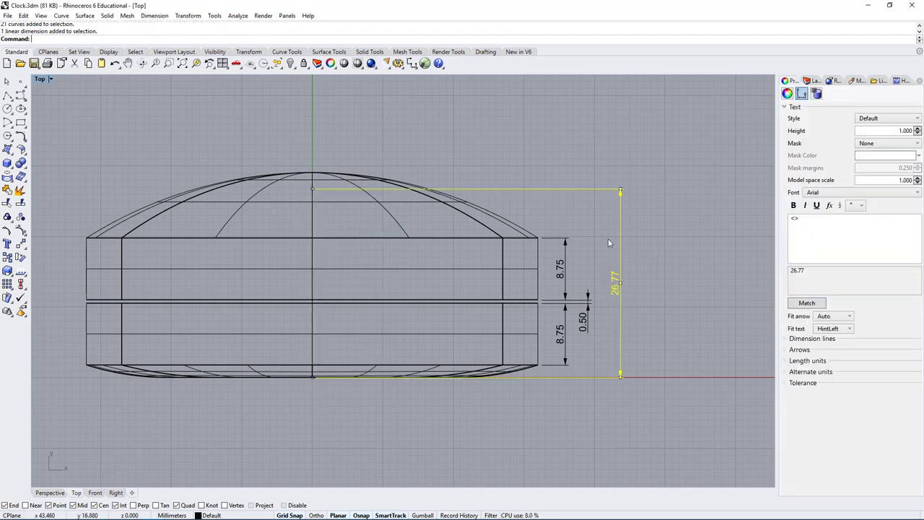
left_click(663, 259)
left_click_drag(616, 314, 611, 318)
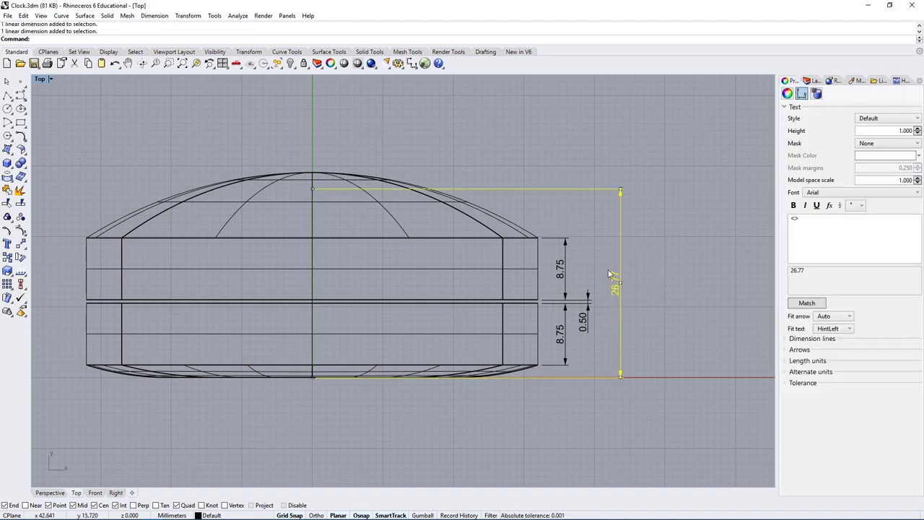
Return to the four-view layout and check the centre line by selecting it in the Perspective view
double_click(42, 81)
left_click(523, 251)
scroll(566, 227, "up", 9)
scroll(564, 222, "up", 3)
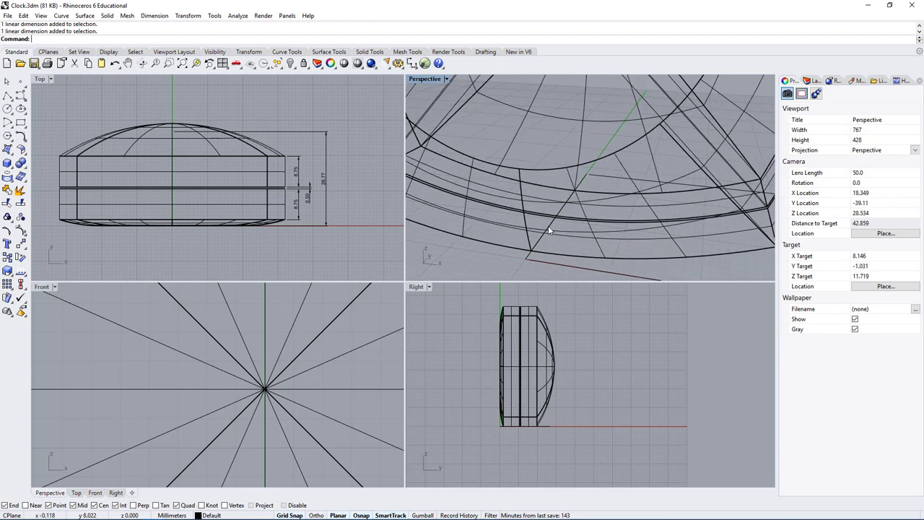
left_click(548, 225)
left_click(586, 254)
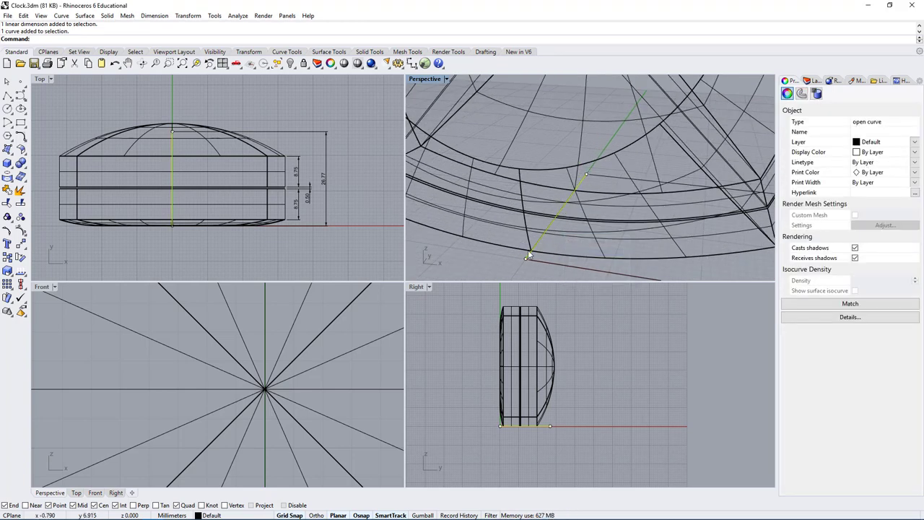
scroll(459, 232, "down", 3)
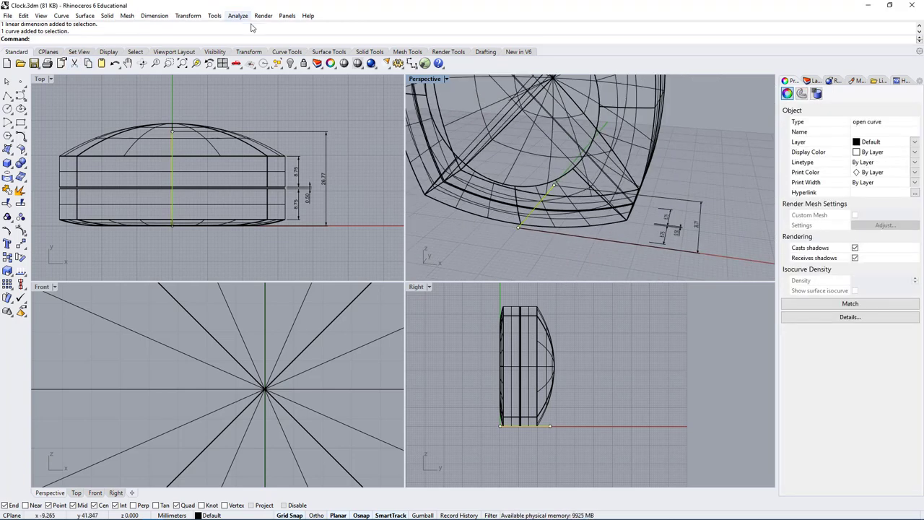
Dimension the centre line's length between its two endpoints, placing the dimension beside the clock body in the Perspective view
left_click(488, 51)
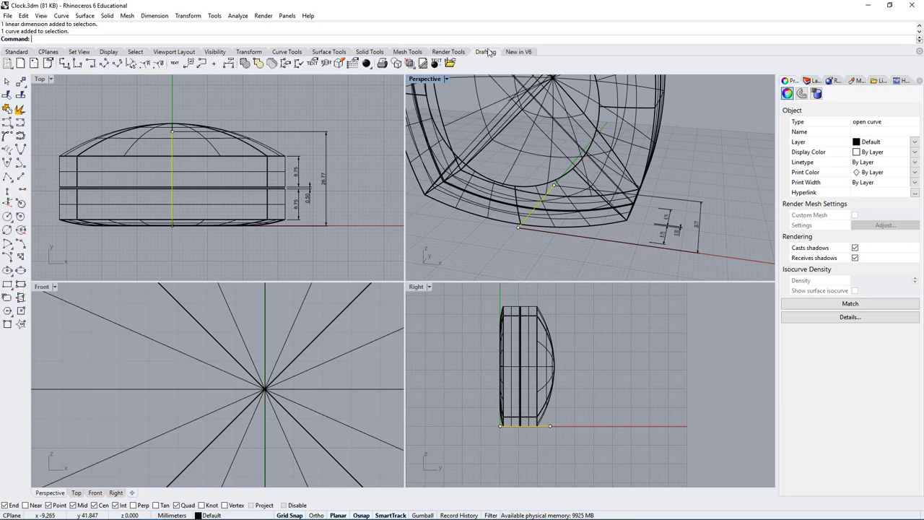
left_click(65, 63)
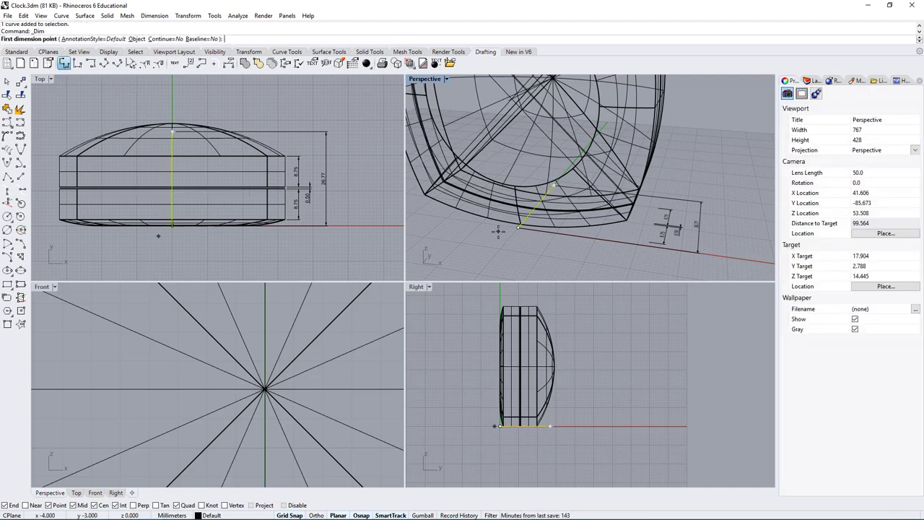
right_click_drag(650, 267, 621, 231)
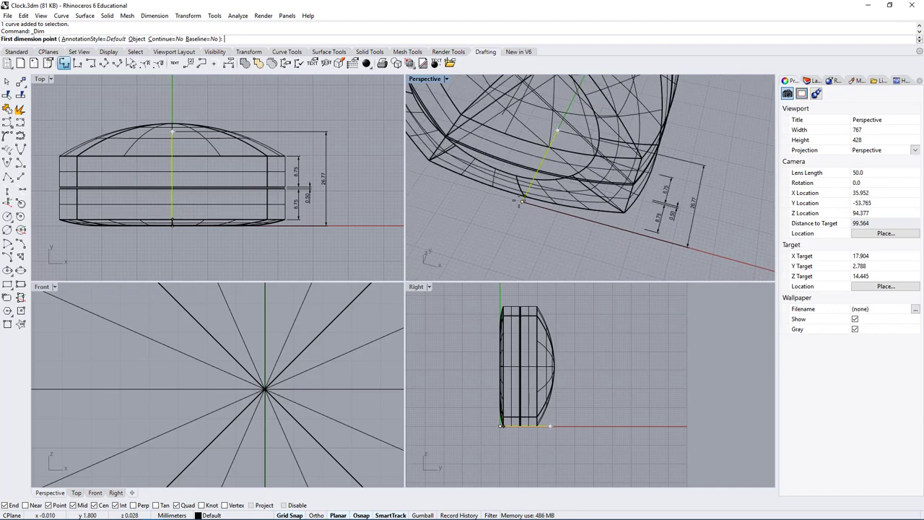
left_click(523, 201)
left_click(558, 131)
scroll(557, 135, "down", 5)
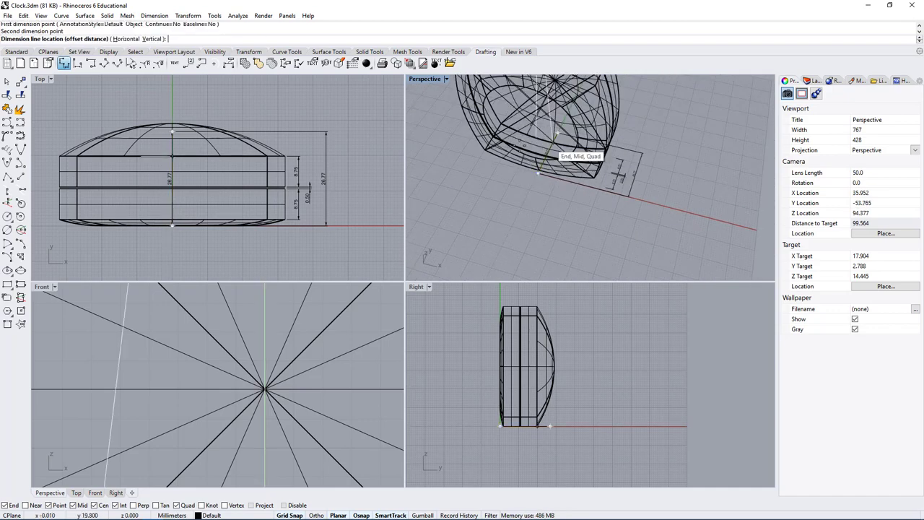
left_click(450, 136)
Delete the dimension just placed on the centre line
scroll(445, 124, "up", 8)
right_click_drag(471, 145, 510, 178)
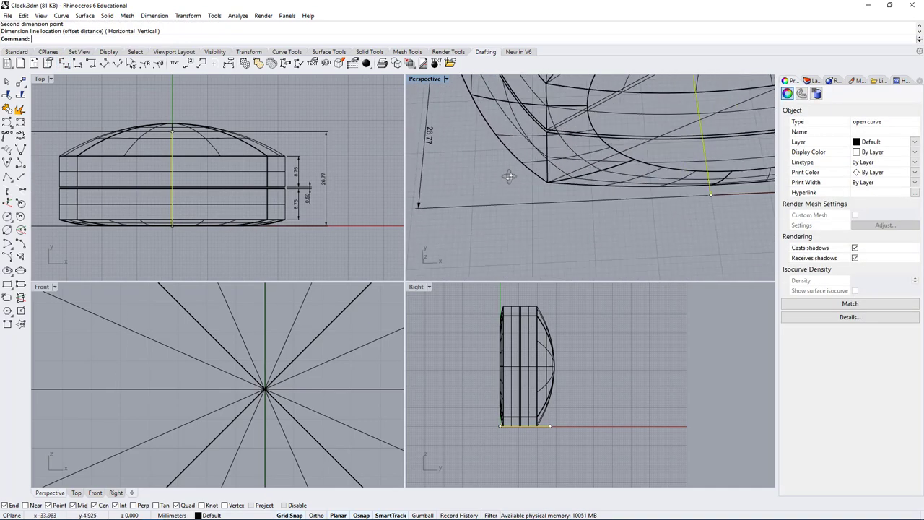
scroll(509, 178, "down", 3)
left_click_drag(466, 131, 436, 162)
left_click(444, 167)
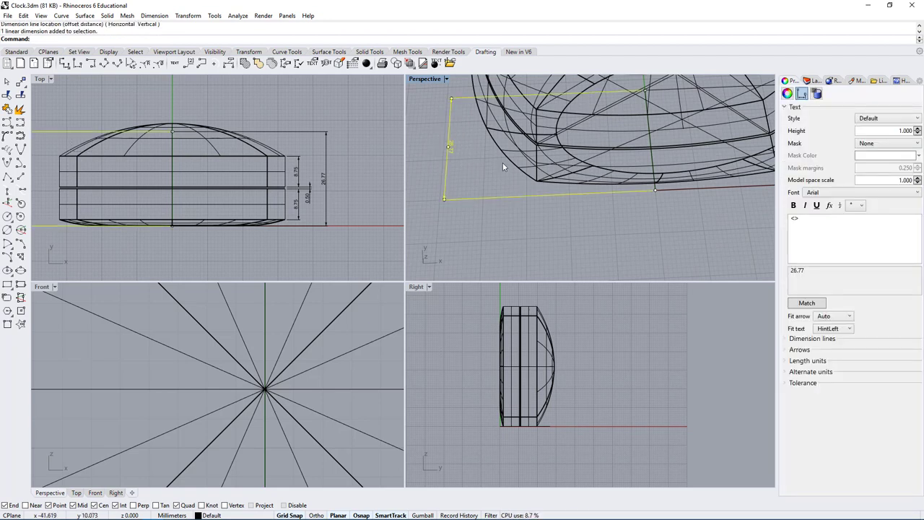
key("Delete")
Delete the centre line together with the curves beside it near the origin in the Perspective view
right_click_drag(383, 156, 308, 182)
scroll(279, 144, "down", 6)
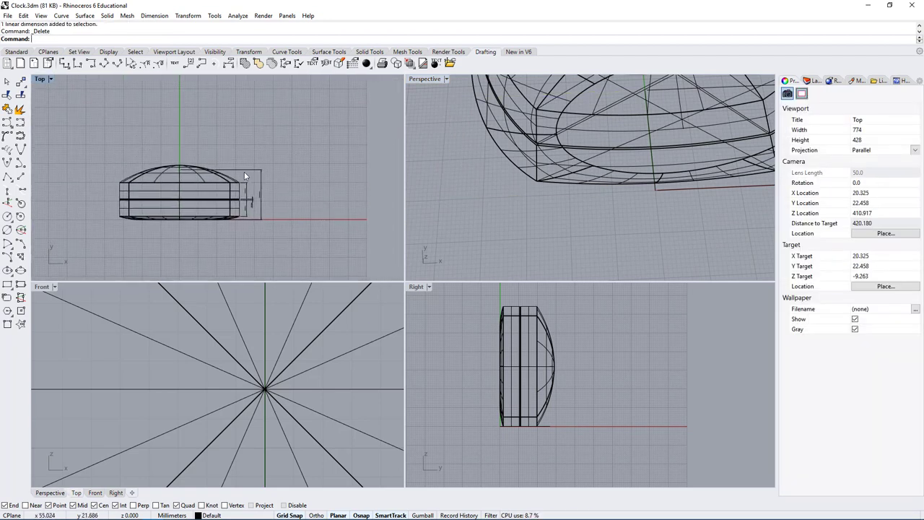
left_click(10, 52)
right_click_drag(172, 198, 213, 191)
scroll(613, 149, "down", 3)
scroll(634, 151, "up", 5)
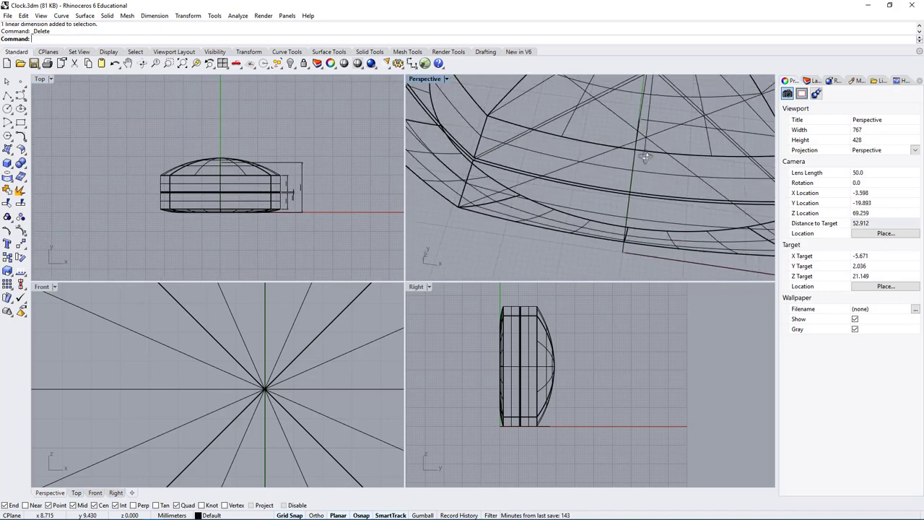
left_click(640, 241)
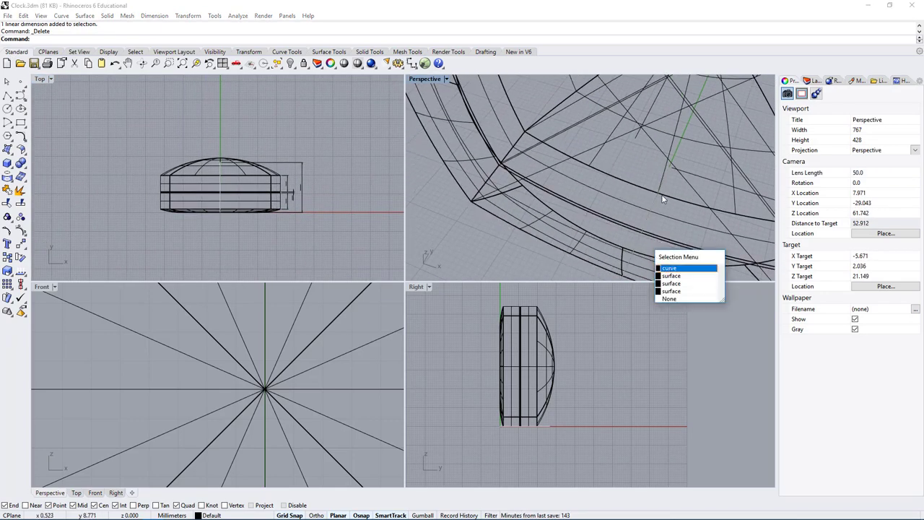
right_click_drag(677, 225, 667, 189)
scroll(664, 209, "down", 6)
scroll(651, 203, "up", 2)
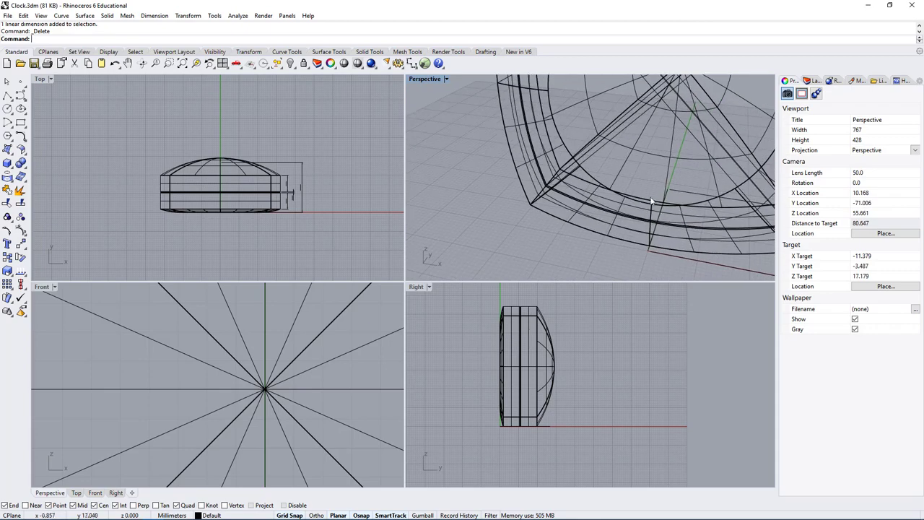
left_click_drag(640, 179, 685, 270)
key("Delete")
Undo the last curve deletion
scroll(553, 176, "down", 8)
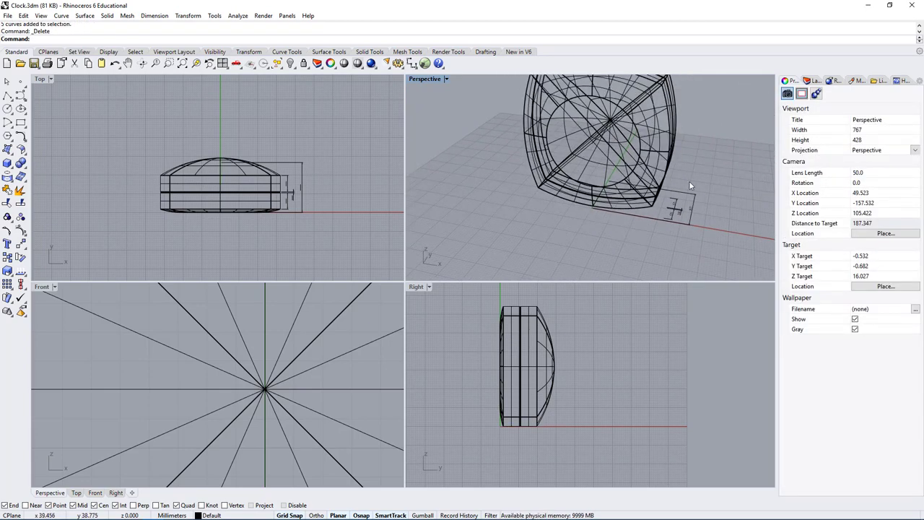
scroll(687, 182, "up", 2)
key("ctrl+z")
Isolate the centre line running from the origin along the Y axis, hiding all other objects
scroll(604, 196, "up", 5)
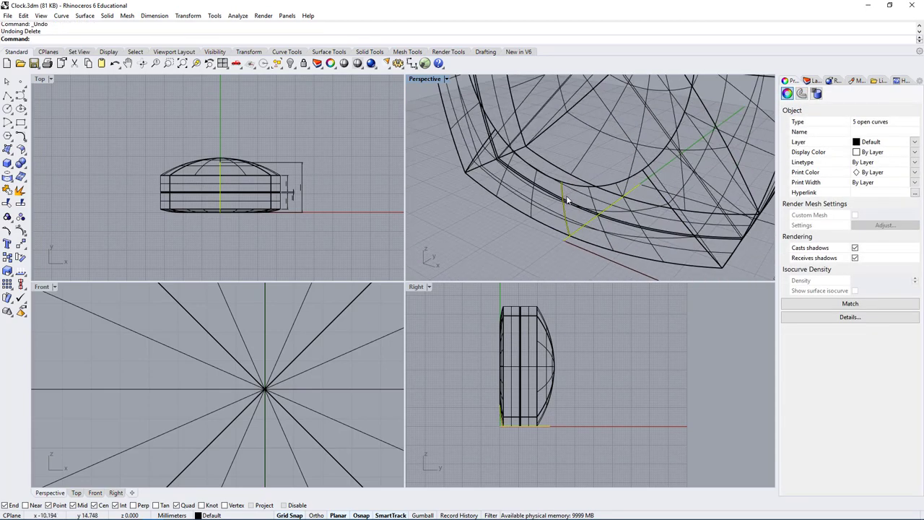
left_click(559, 207, "ctrl")
left_click(564, 201, "ctrl")
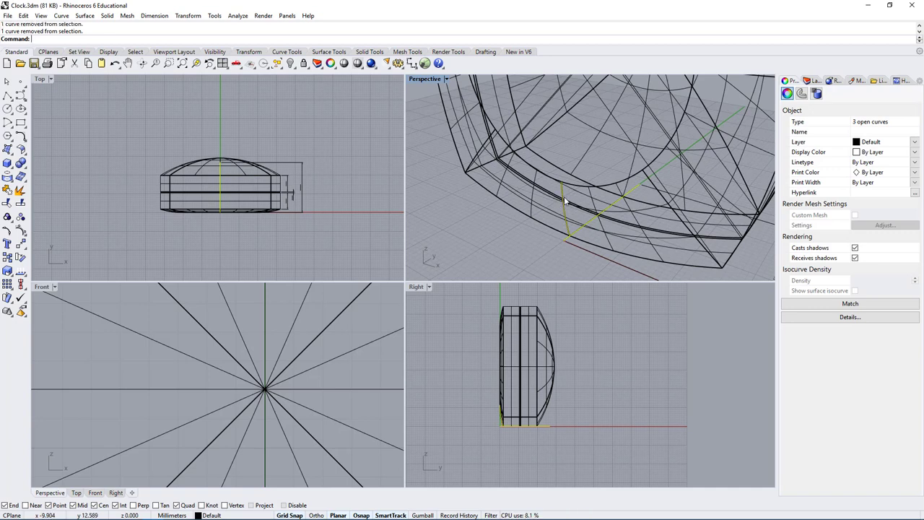
key("Escape")
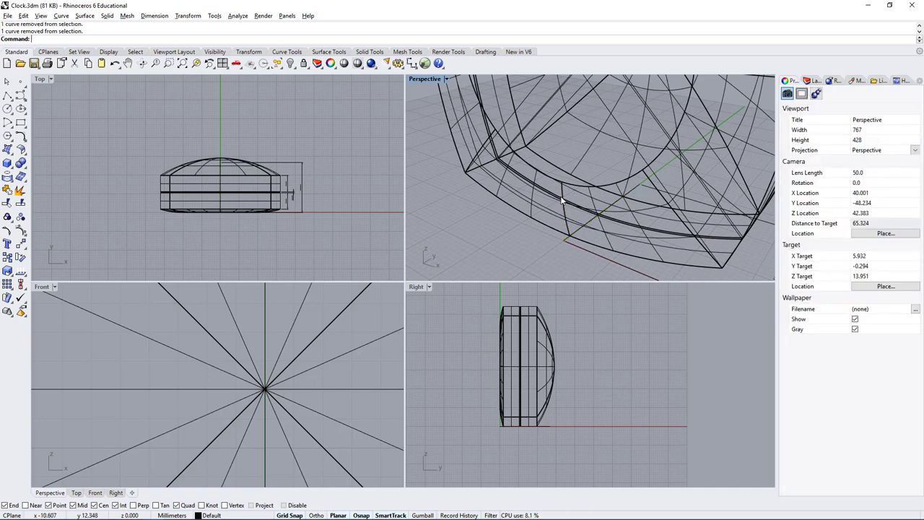
left_click(580, 232)
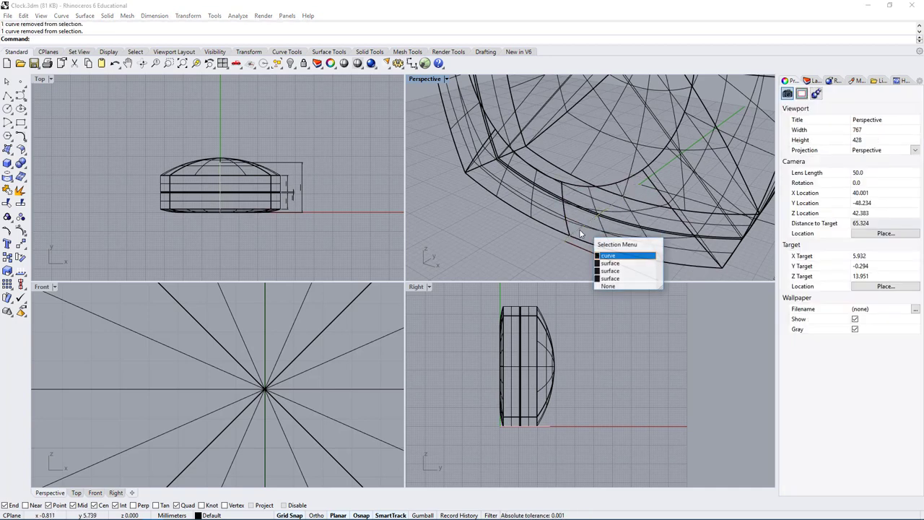
left_click(614, 256)
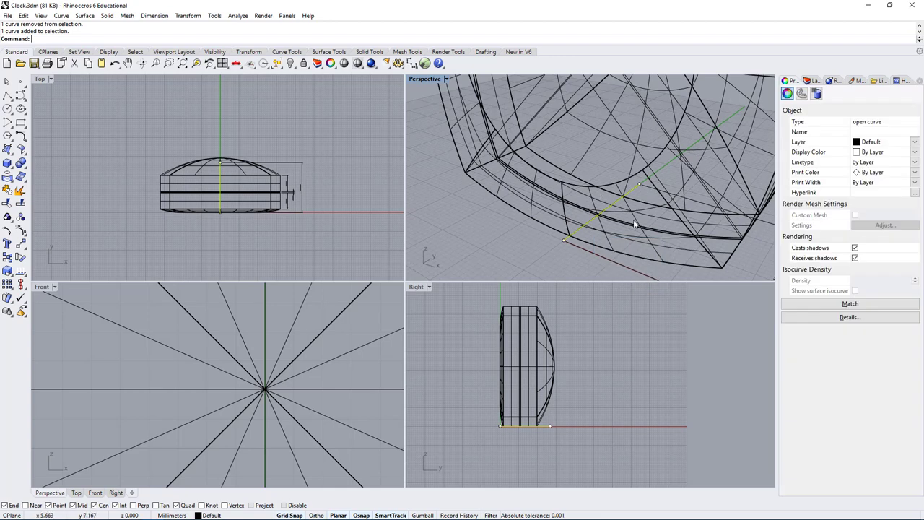
left_click(291, 67)
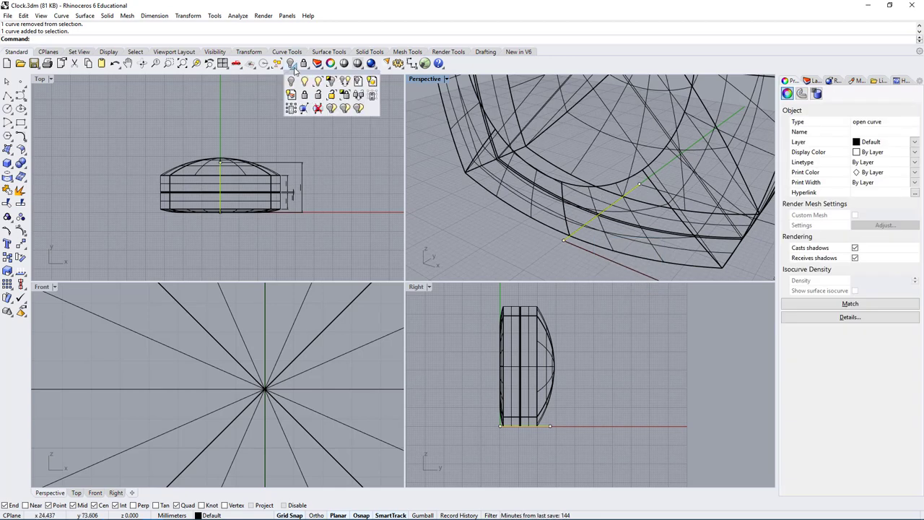
left_click(331, 81)
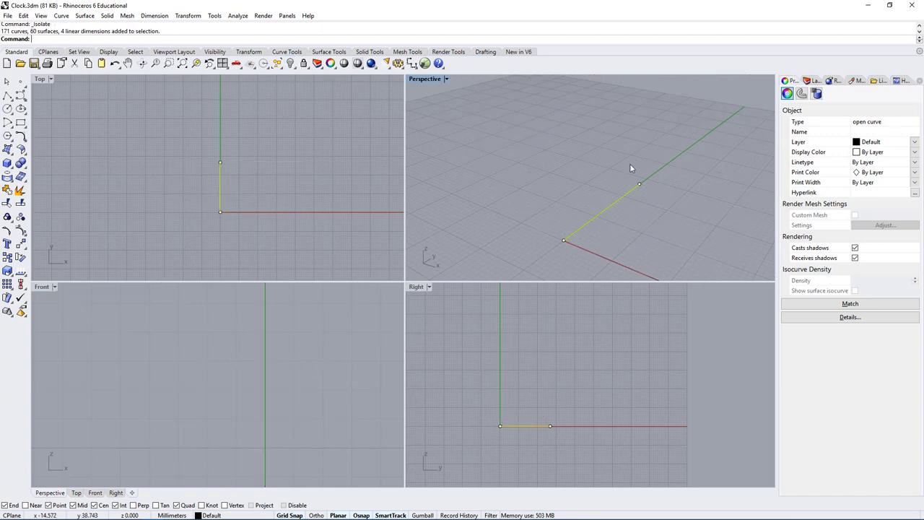
Add a vertical dimension between the centre line's two endpoints in the Perspective view, placing it beside the line along the X axis
left_click(649, 182)
left_click_drag(541, 251, 535, 257)
scroll(557, 211, "down", 3)
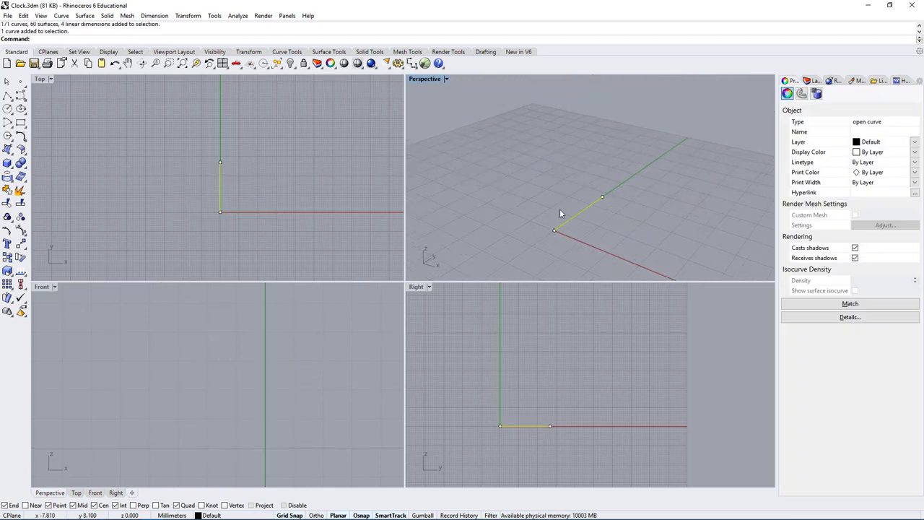
right_click_drag(537, 171, 587, 210)
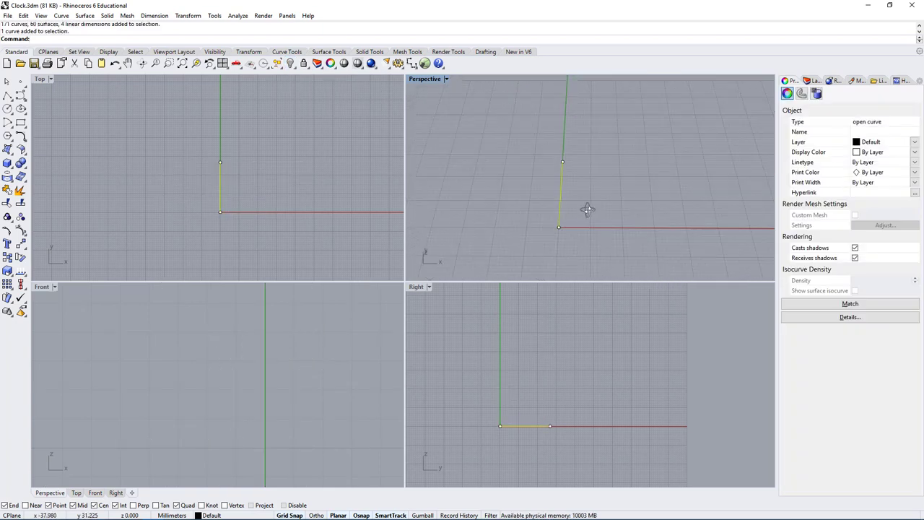
left_click(485, 52)
left_click(91, 63)
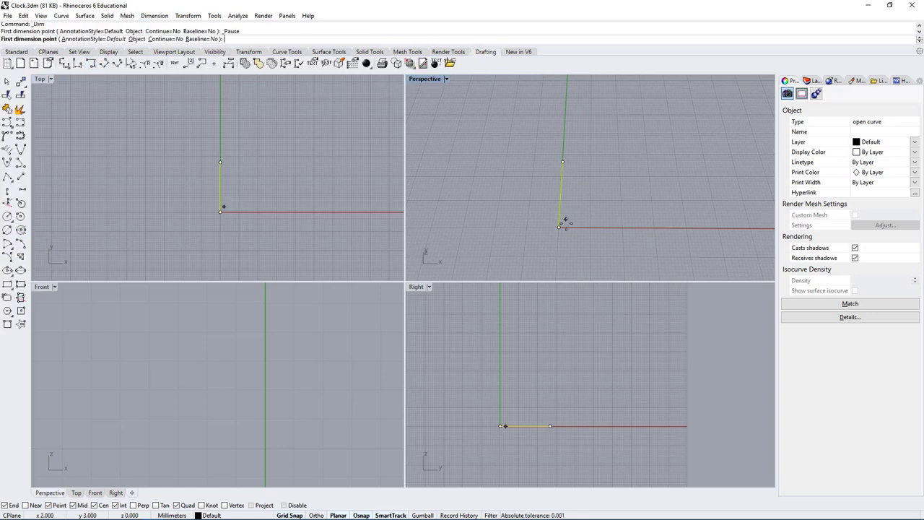
left_click(559, 227)
left_click(564, 161)
left_click(668, 196)
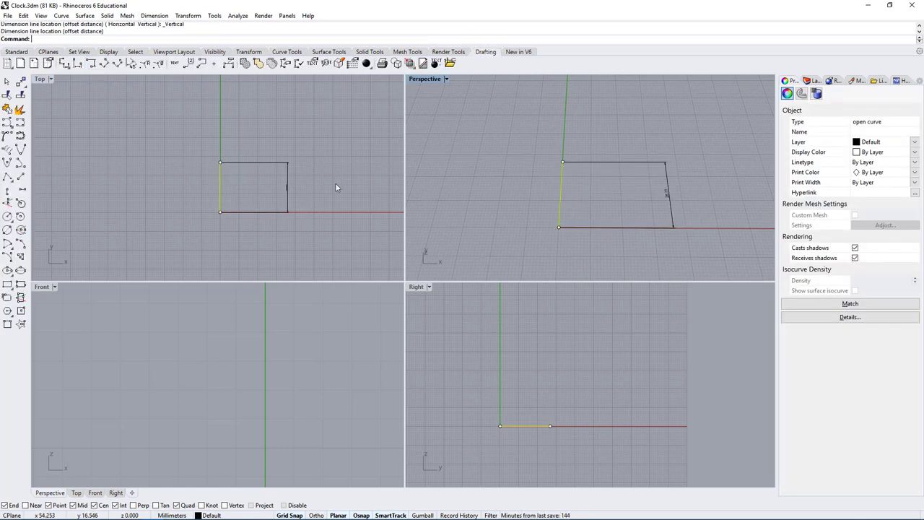
Select the vertical dimension and examine its value up close in the Top view
left_click(278, 193)
scroll(302, 185, "up", 5)
left_click(301, 159)
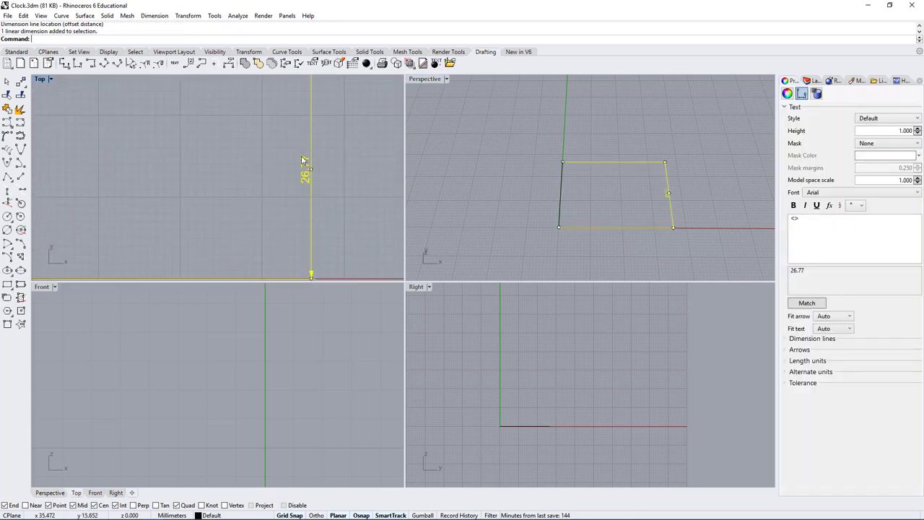
scroll(312, 180, "down", 5)
scroll(310, 182, "up", 1)
right_click_drag(235, 190, 277, 190)
Delete the centre line between the dimension's two measured points in the Top view, keeping the dimension
left_click(264, 177)
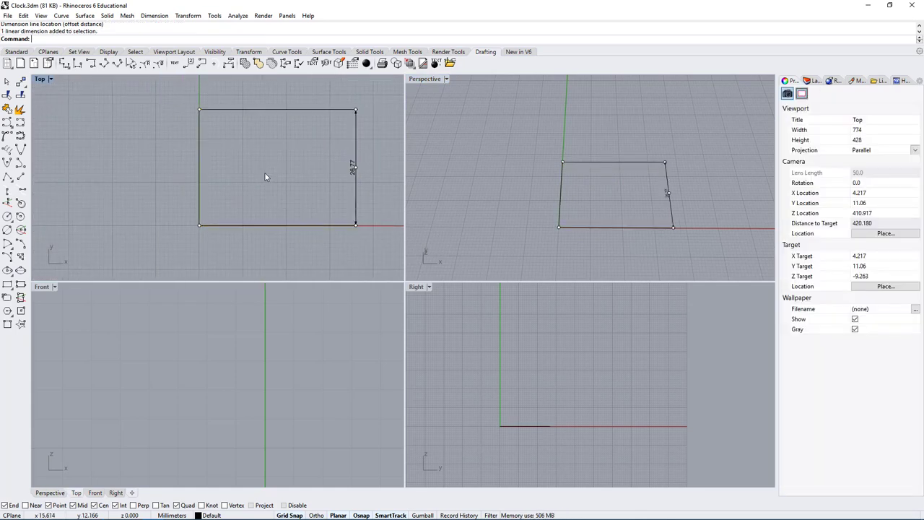
left_click_drag(170, 163, 172, 164)
key("Delete")
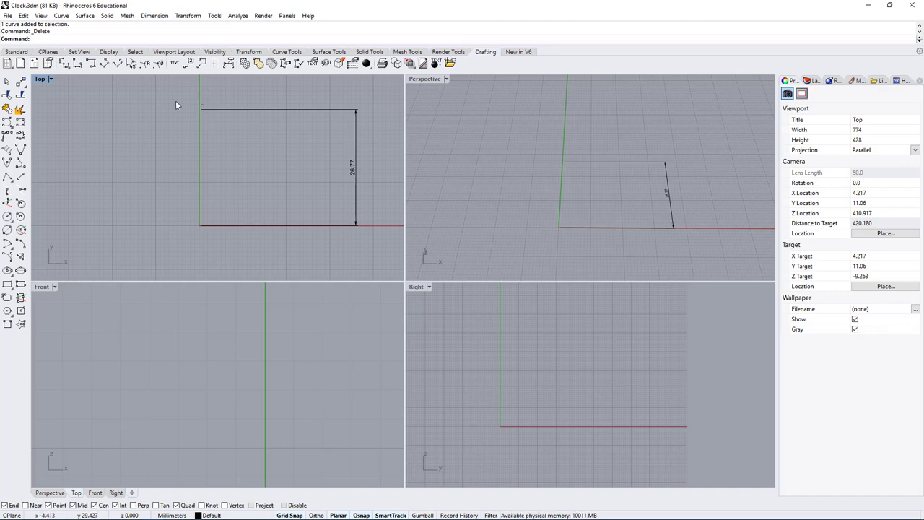
Place a single point at coordinates 0,26.77,0
left_click(16, 51)
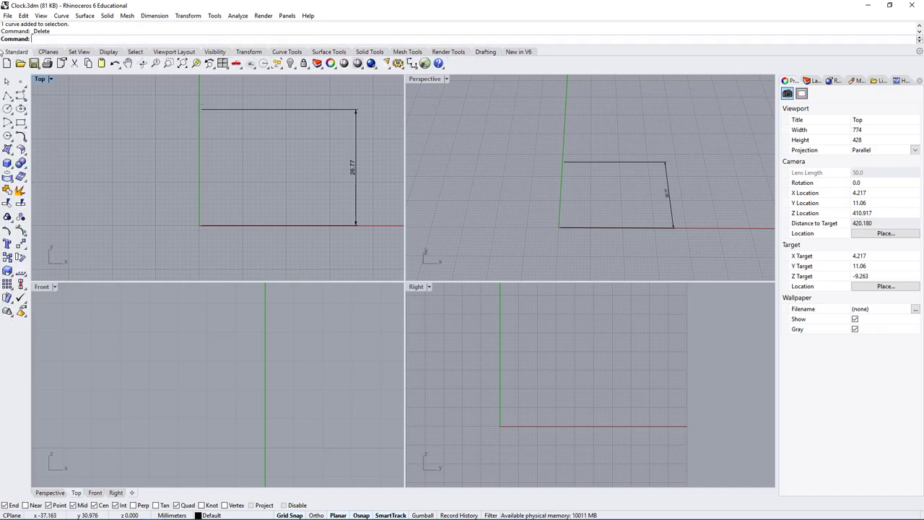
left_click(21, 83)
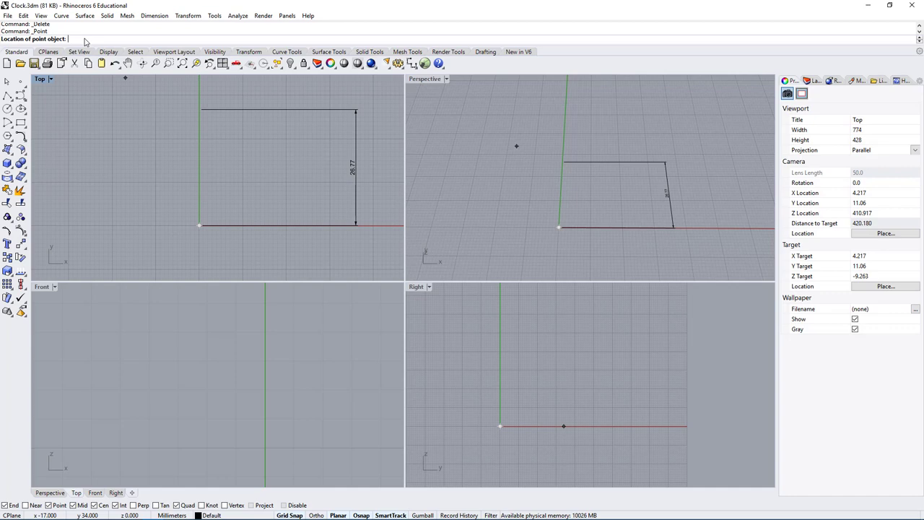
type("0,")
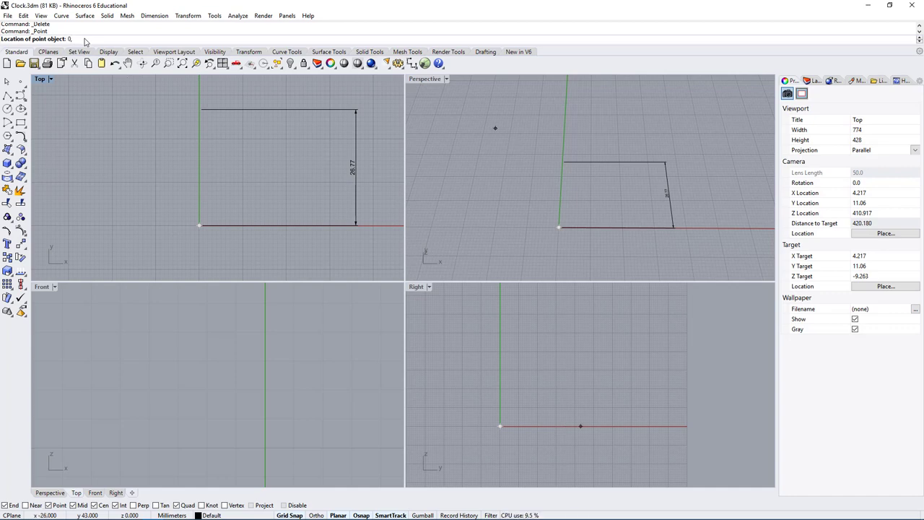
type("26.77")
type(",0")
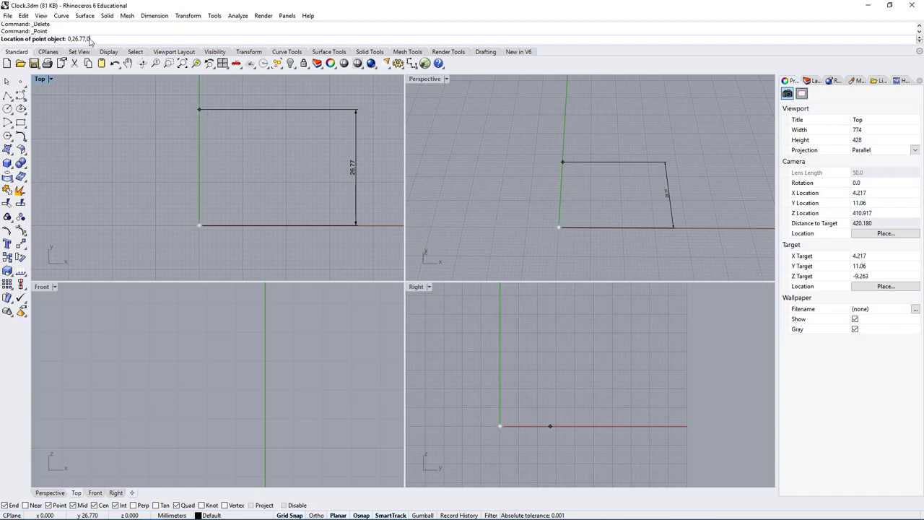
key("Return")
left_click(200, 109)
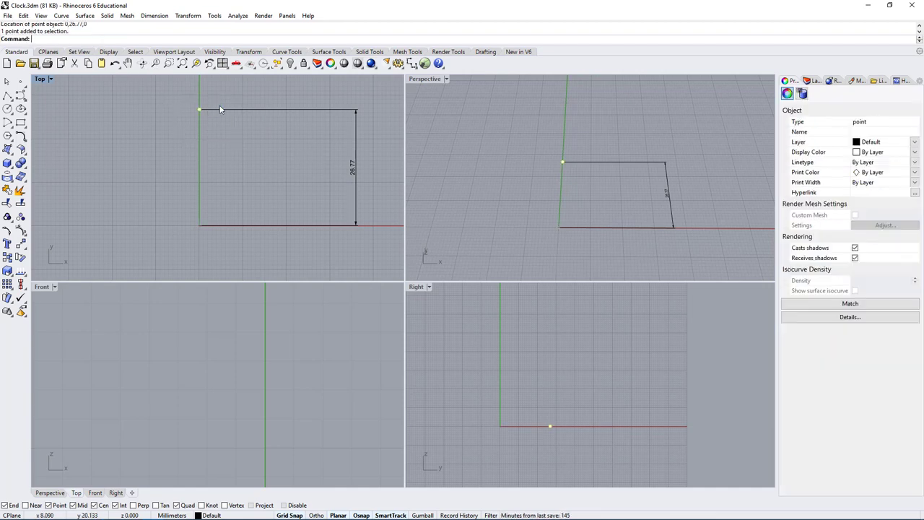
Delete the vertical dimension in the Perspective view, leaving only the point on the Y axis
right_click_drag(558, 153, 569, 161)
scroll(568, 160, "up", 6)
scroll(540, 160, "down", 3)
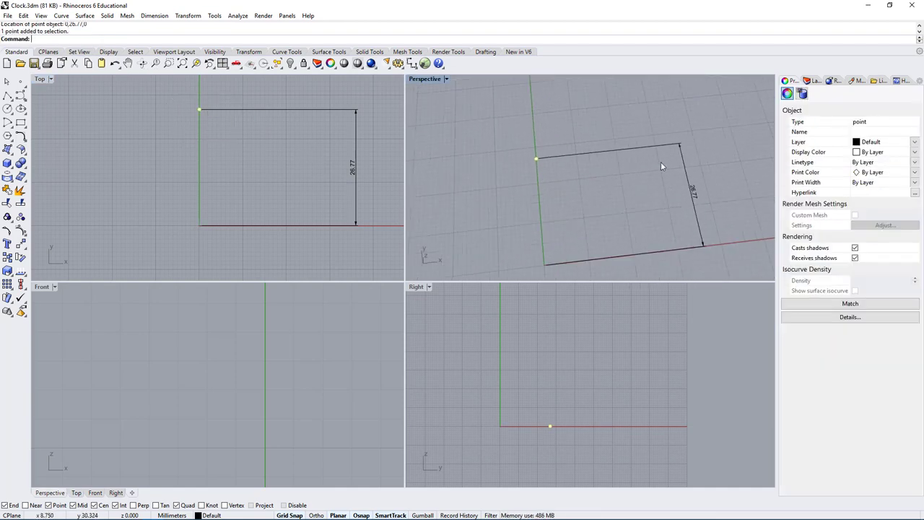
left_click_drag(734, 153, 676, 219)
left_click(675, 223)
key("Delete")
left_click(536, 158)
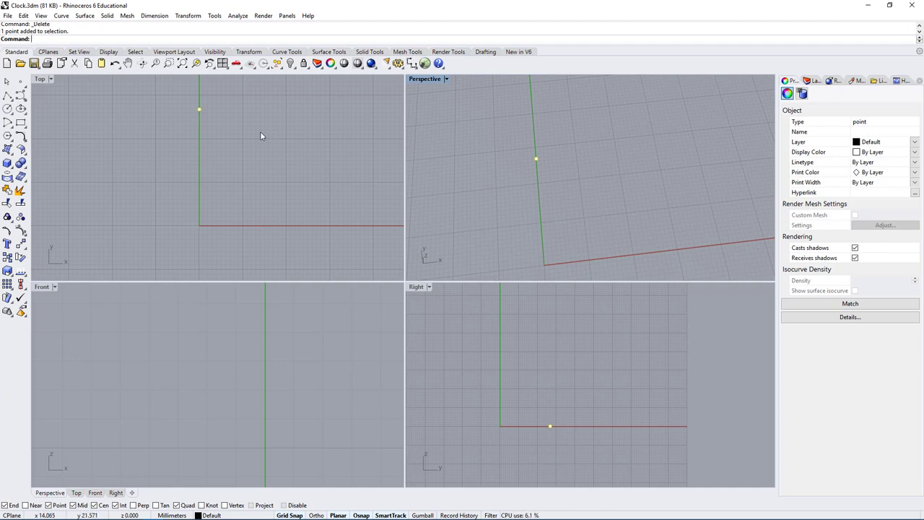
left_click_drag(173, 95, 230, 143)
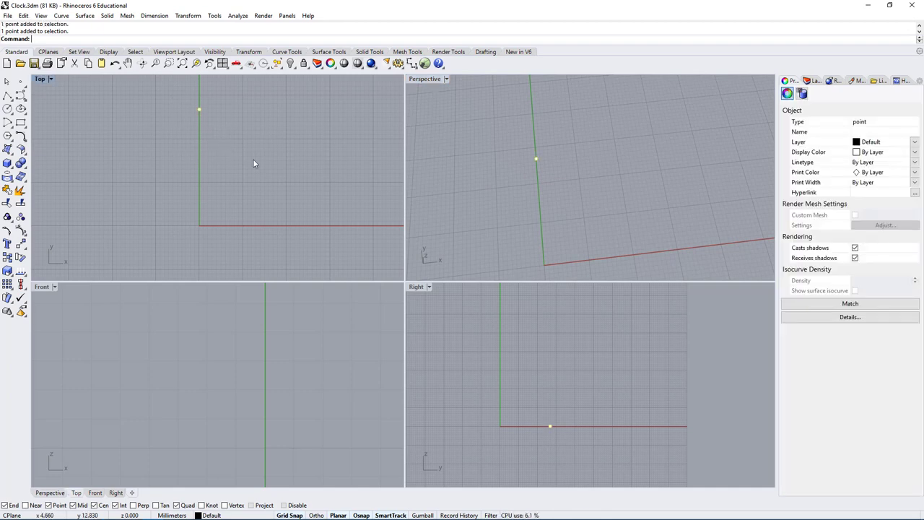
key("Escape")
Draw a straight polyline from the point on the Y axis down to the origin in the Top view
left_click(7, 96)
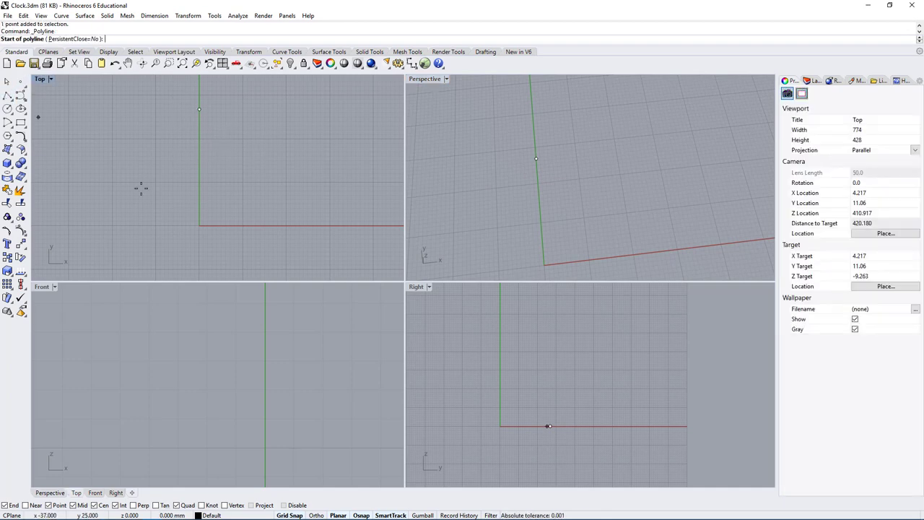
left_click(199, 110)
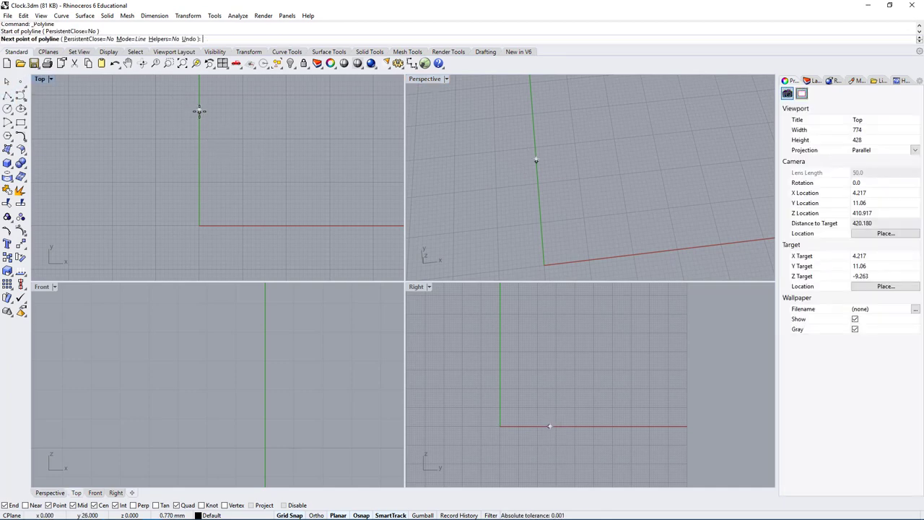
left_click(200, 226)
key("Return")
Delete the line between the point and the origin
left_click(615, 209)
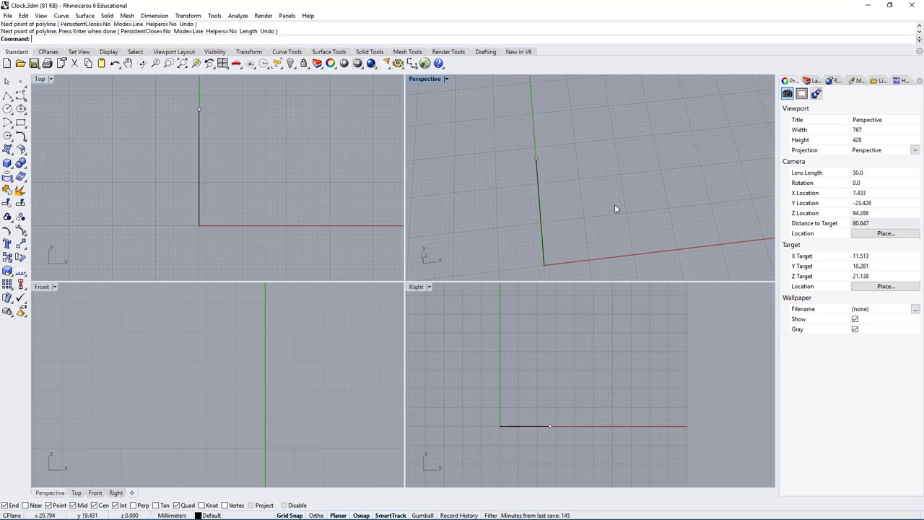
left_click(539, 208)
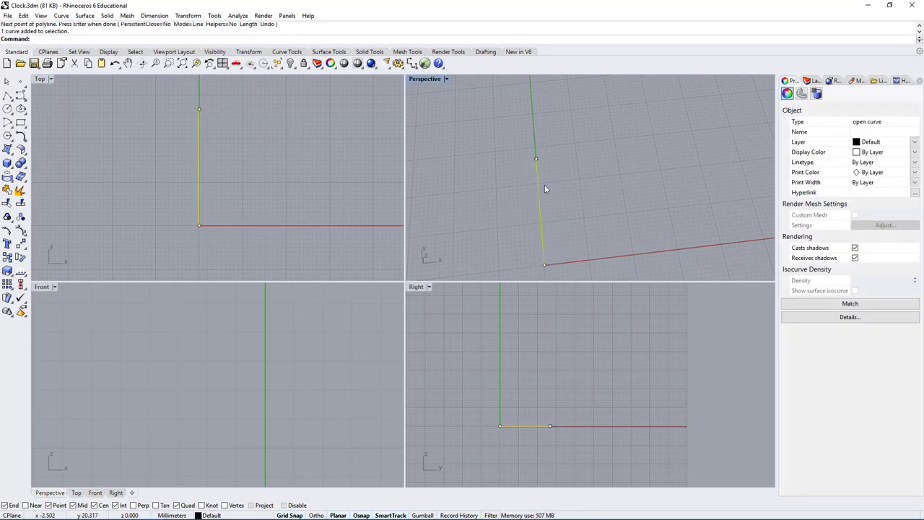
key("Delete")
left_click(167, 187)
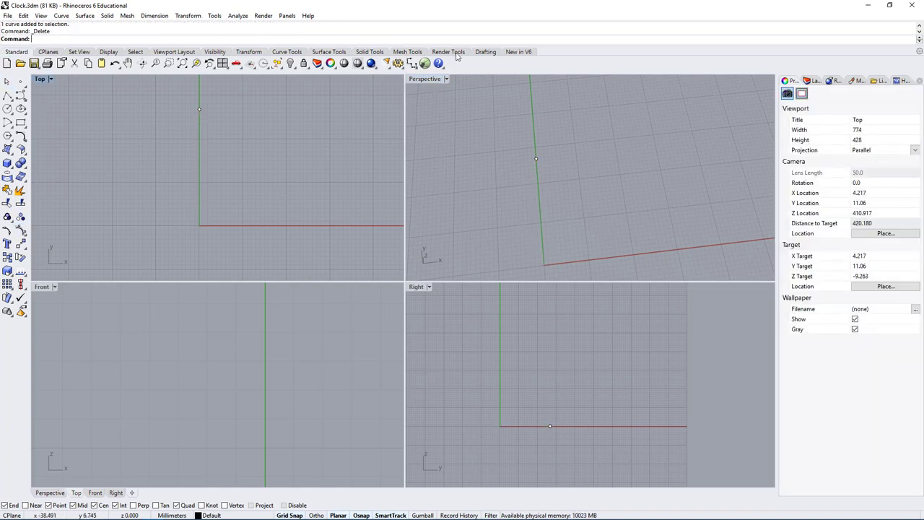
Add a vertical dimension from the origin to the point on the Y axis in the Top view, with its line offset beside the axis
left_click(485, 51)
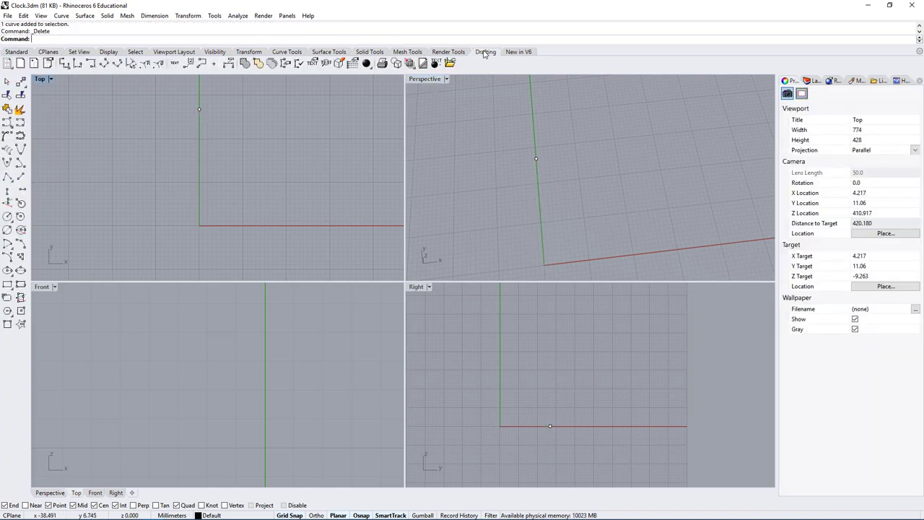
left_click(64, 64)
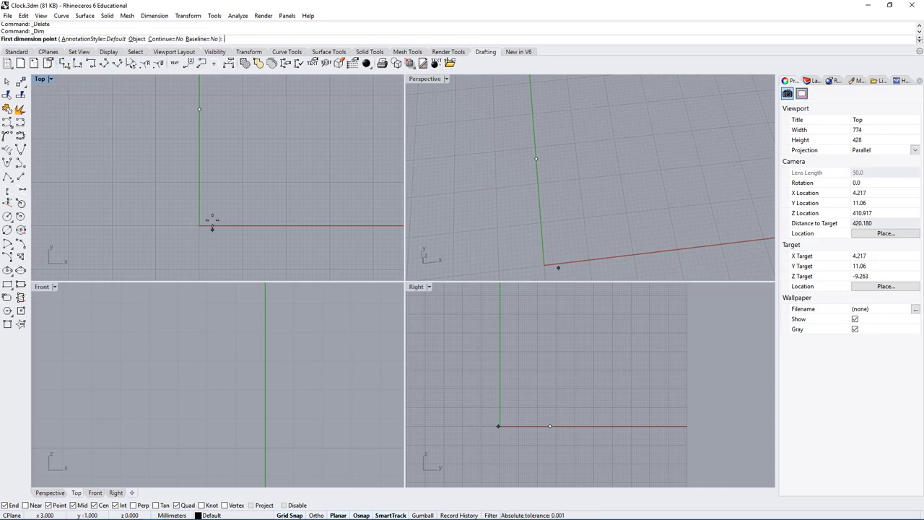
scroll(196, 225, "down", 3)
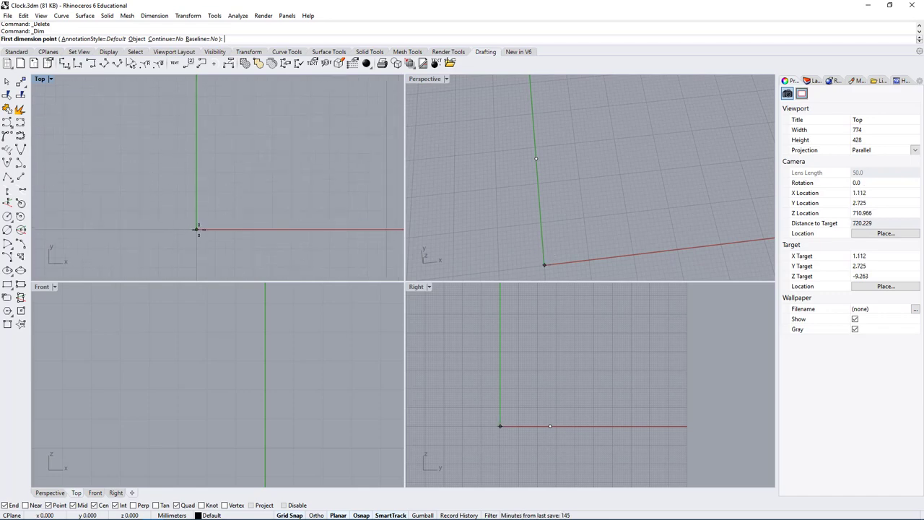
left_click(197, 228)
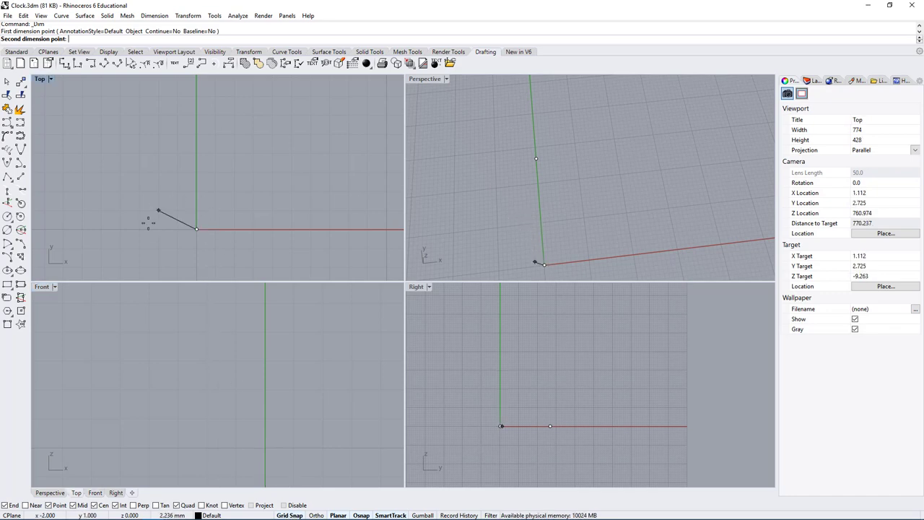
scroll(195, 232, "down", 15)
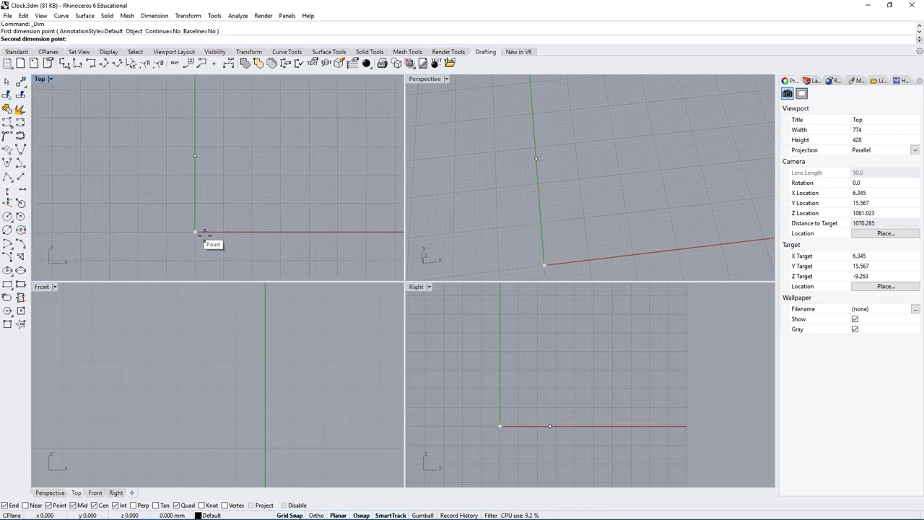
scroll(202, 237, "up", 2)
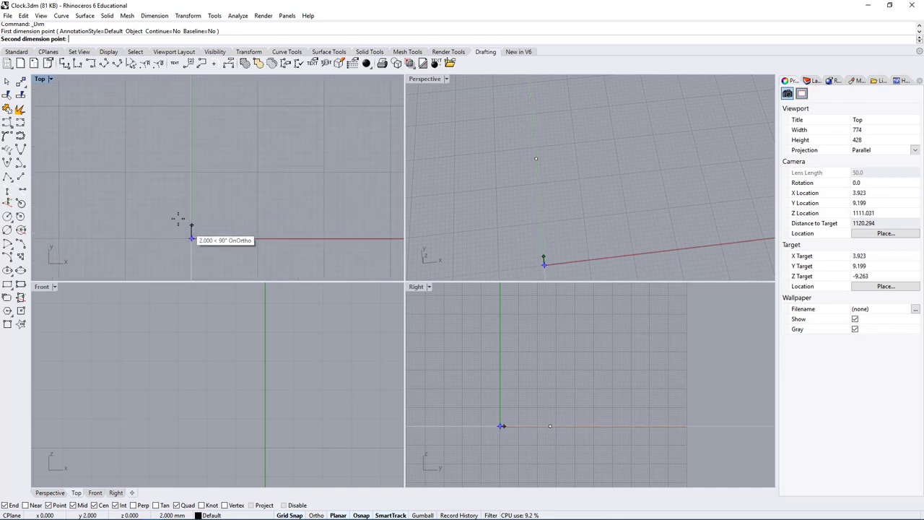
scroll(195, 233, "down", 2)
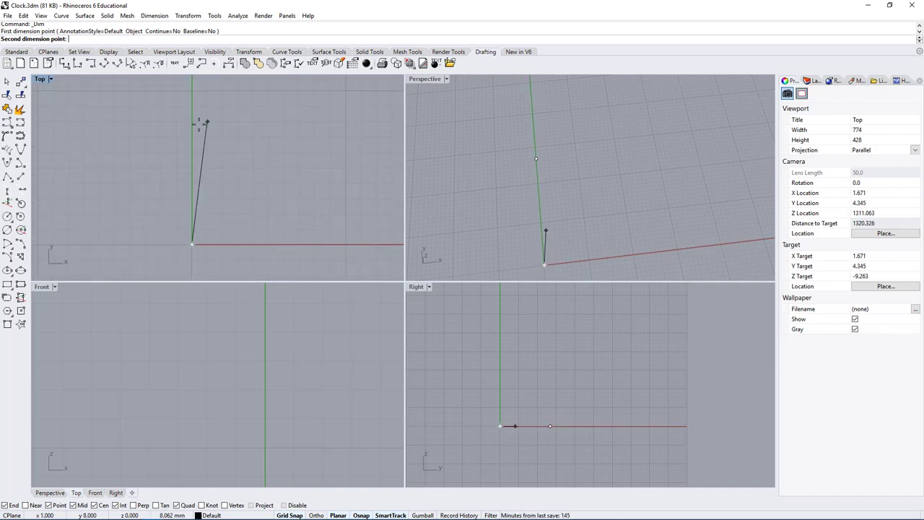
scroll(192, 233, "down", 2)
right_click_drag(187, 155, 187, 187)
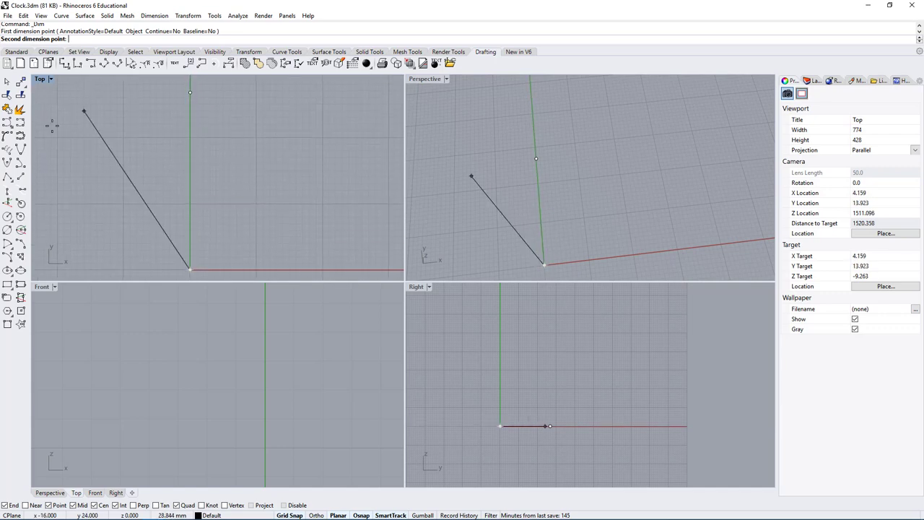
right_click_drag(223, 133, 208, 210)
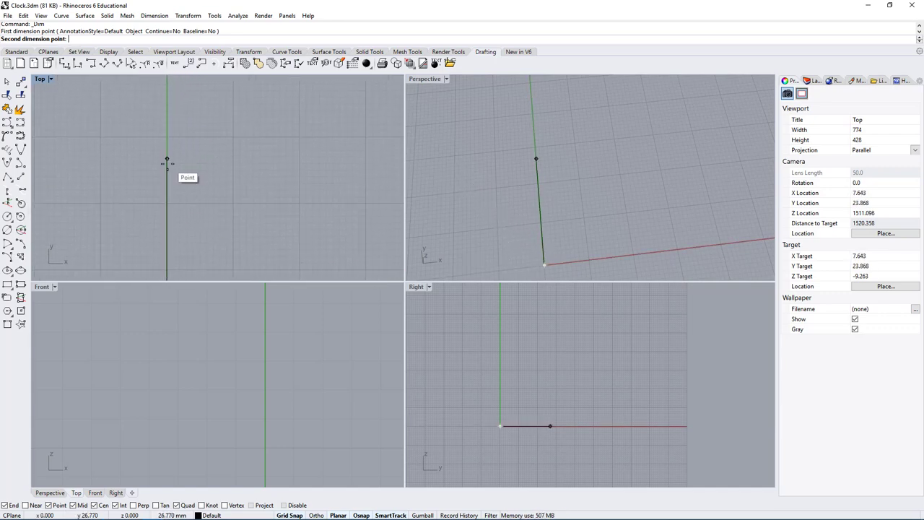
left_click(175, 156)
left_click(249, 188)
right_click_drag(273, 221, 221, 178)
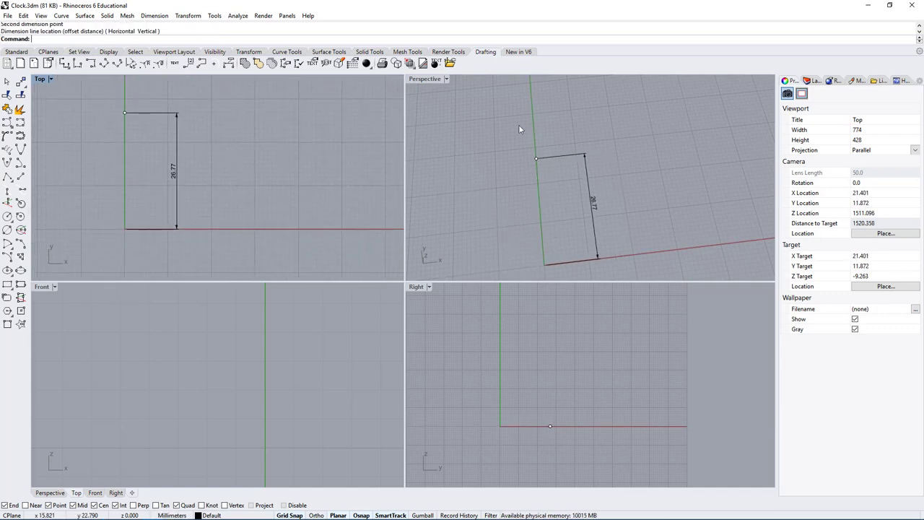
Delete the point on the Y axis together with its linear dimension in the Perspective view
right_click_drag(520, 126, 547, 189)
scroll(590, 138, "down", 4)
scroll(586, 166, "up", 6)
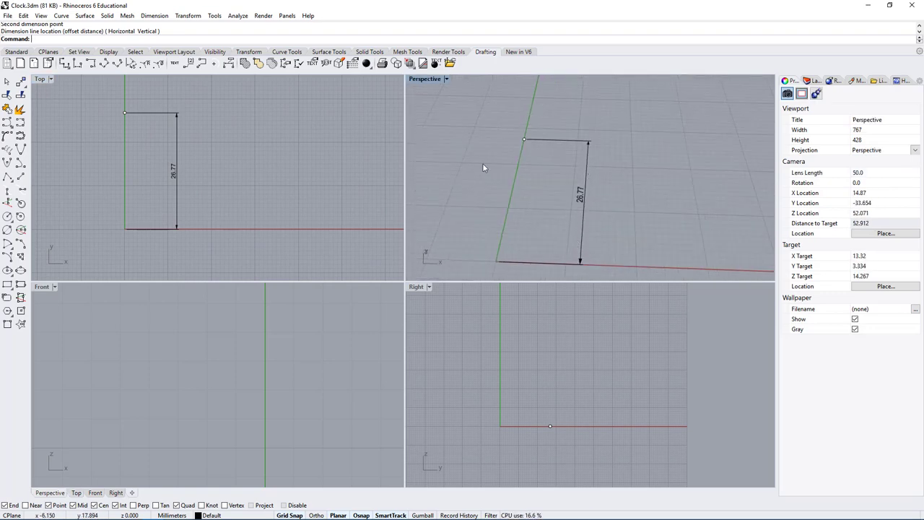
scroll(517, 140, "down", 4)
left_click_drag(515, 136, 547, 169)
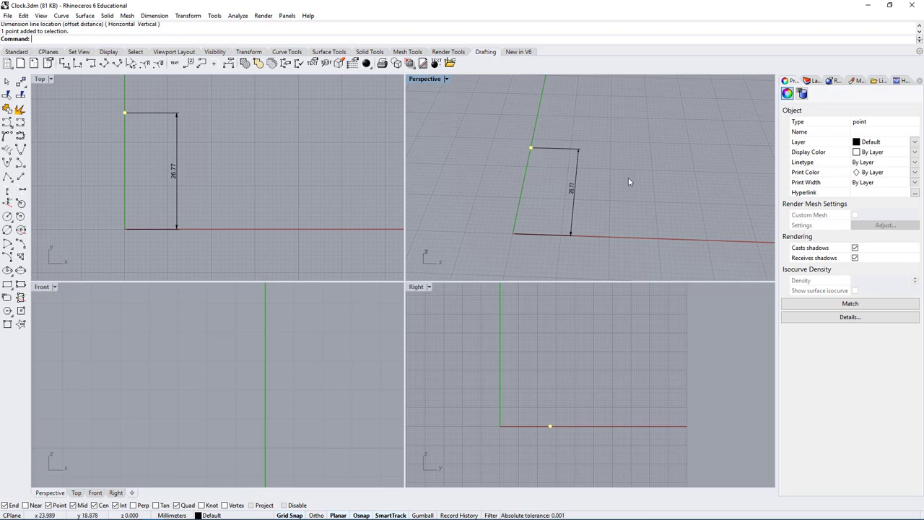
right_click_drag(515, 187, 622, 177)
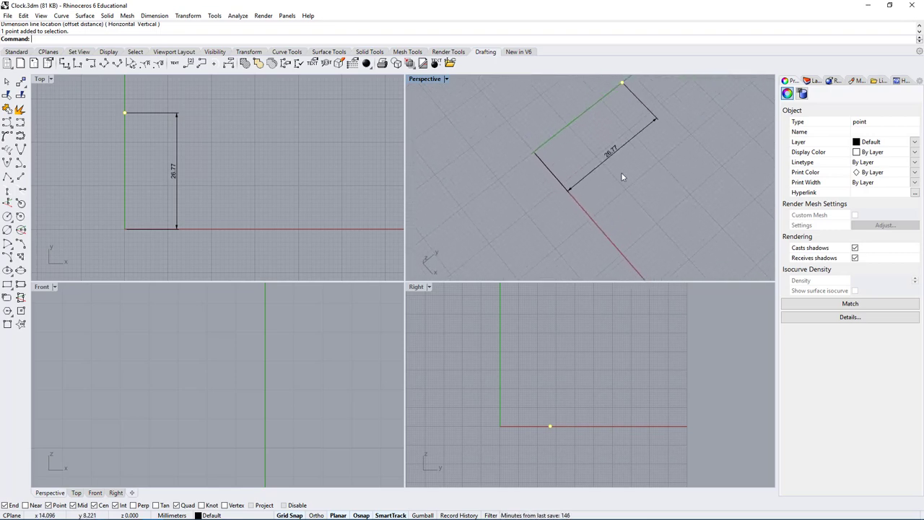
scroll(582, 182, "down", 5)
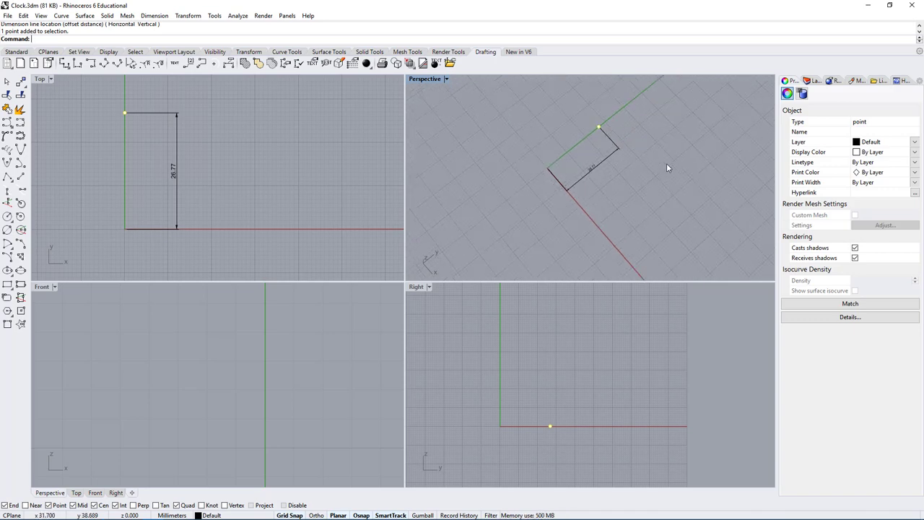
scroll(666, 163, "up", 4)
left_click(594, 202)
left_click(561, 172)
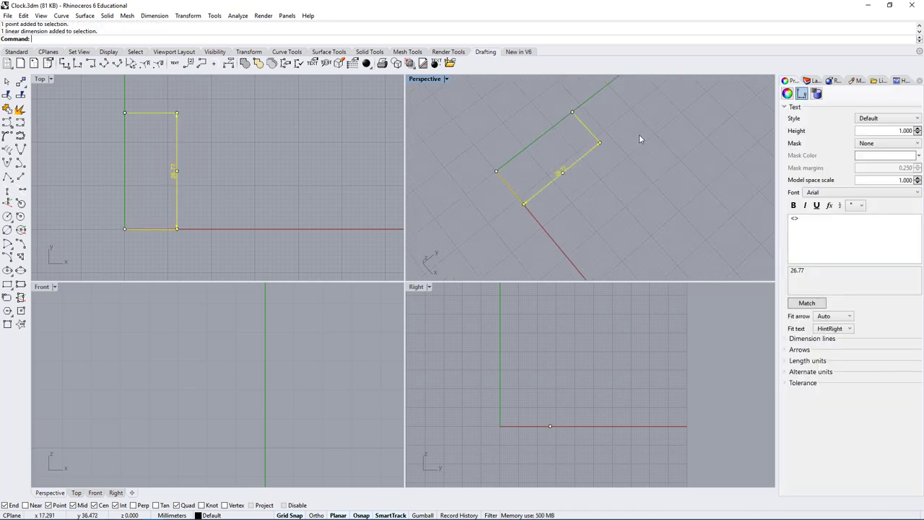
key("Delete")
Maximize the Perspective viewport and show all hidden objects
double_click(429, 80)
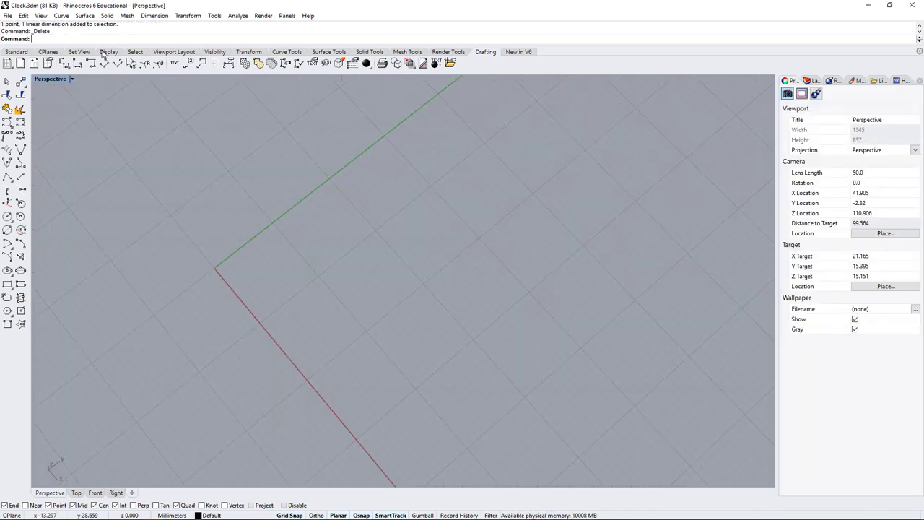
left_click(18, 52)
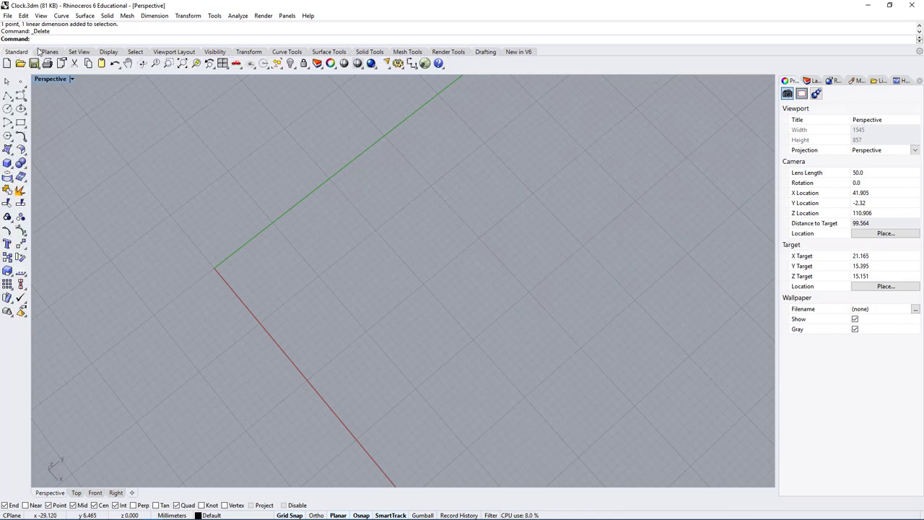
right_click_drag(120, 183, 273, 88)
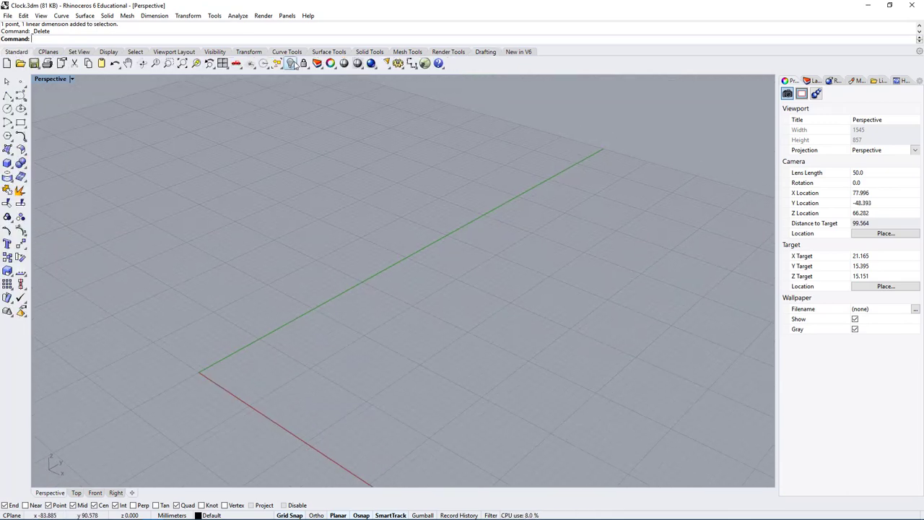
left_click(292, 64)
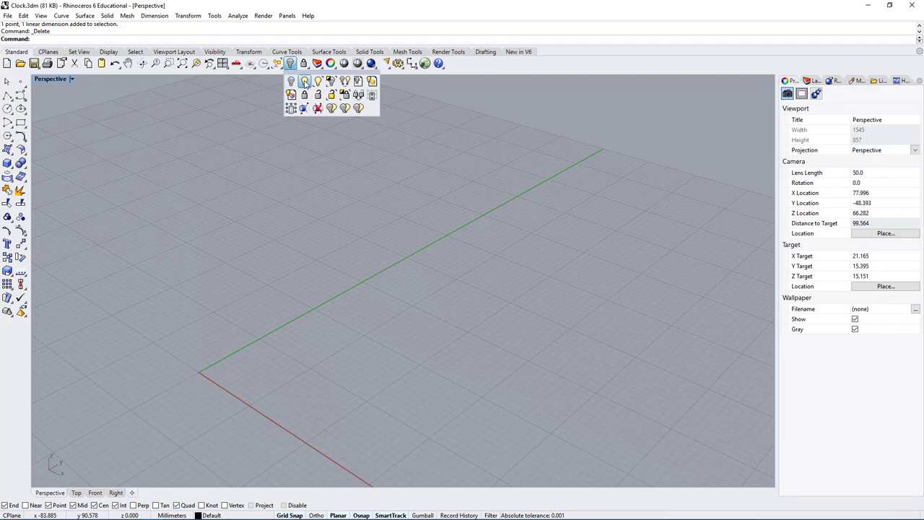
left_click(305, 84)
Examine the clock body from several angles, and restore the four-viewport layout
scroll(527, 289, "down", 14)
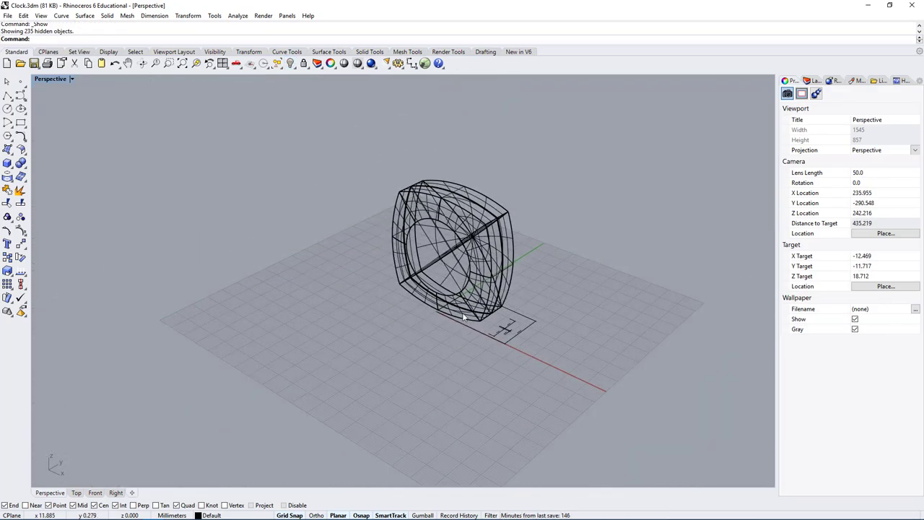
scroll(517, 228, "up", 8)
right_click_drag(420, 346, 590, 248)
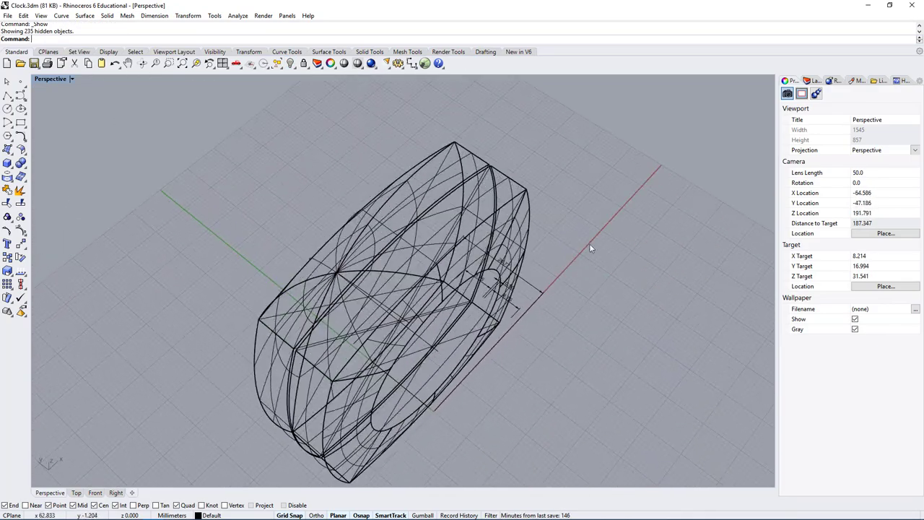
right_click_drag(313, 412, 430, 342)
double_click(43, 78)
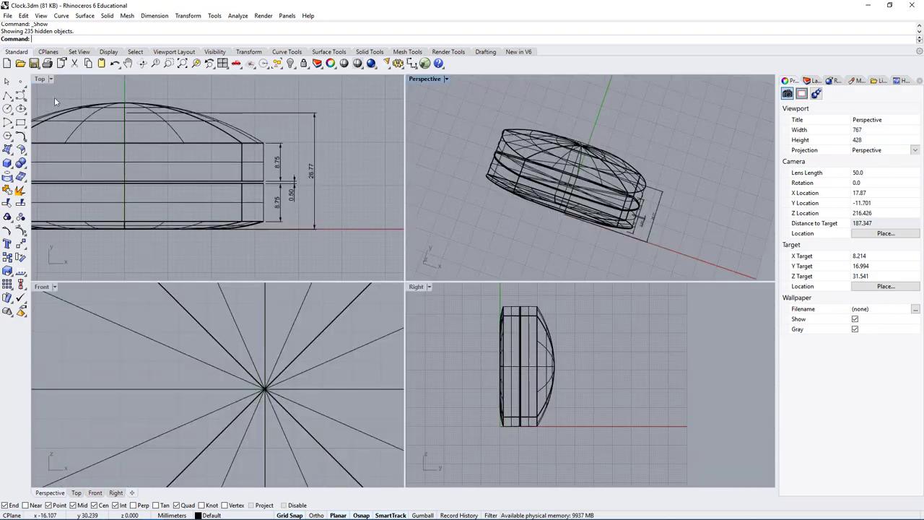
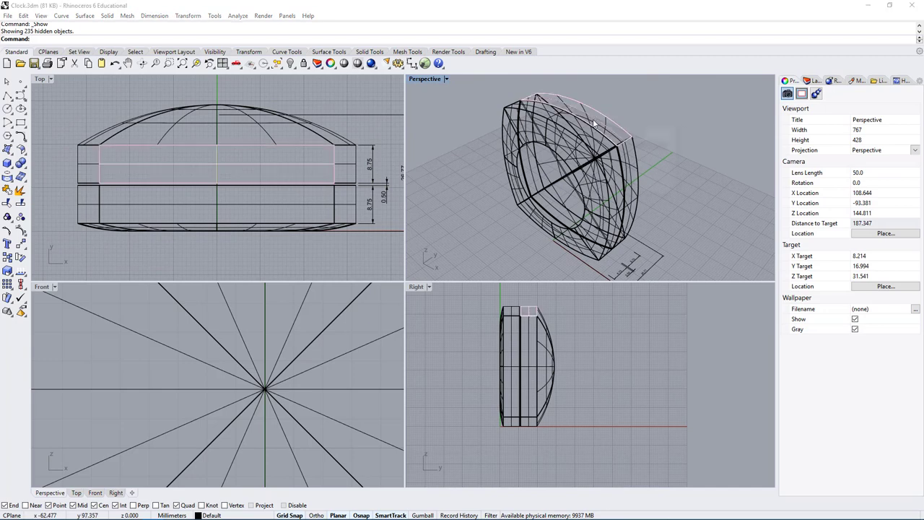
Create a new layer beneath Default, leaving its name unchanged and no surface of the clock selected
left_click(635, 146)
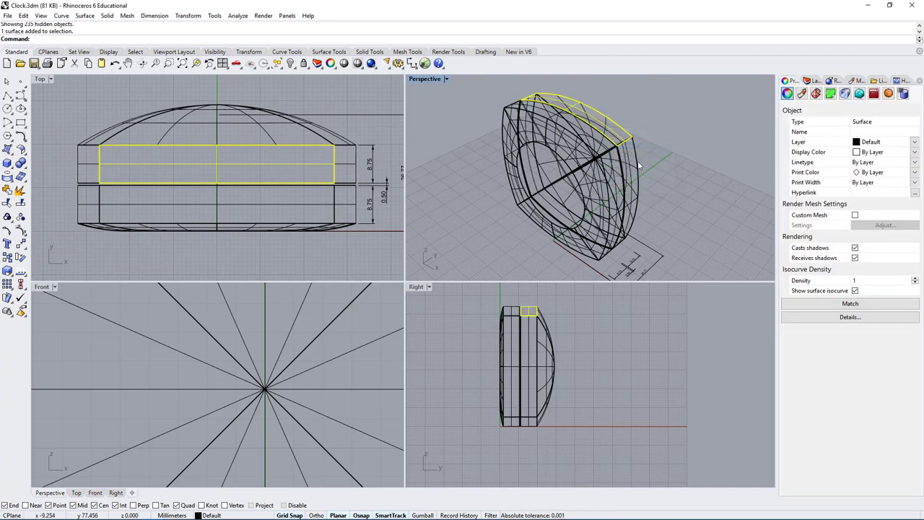
right_click_drag(638, 166, 603, 148)
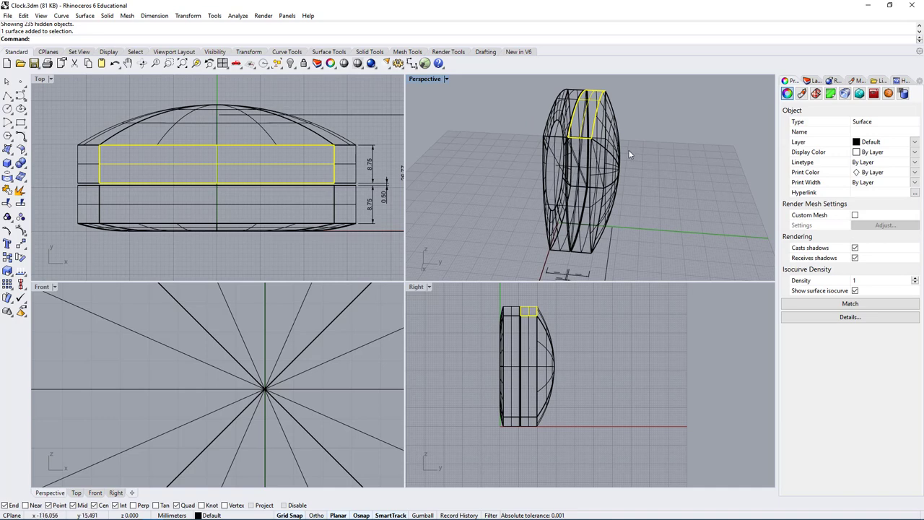
right_click_drag(743, 85, 583, 127)
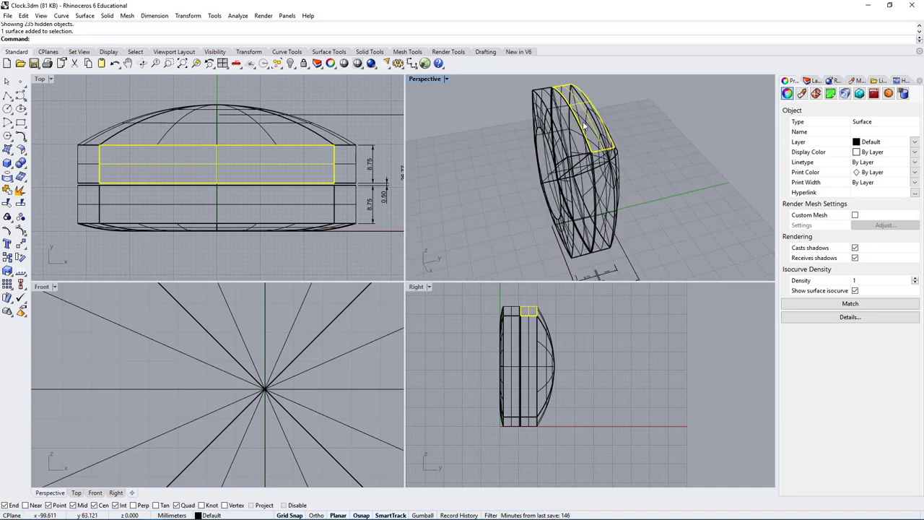
left_click(814, 82)
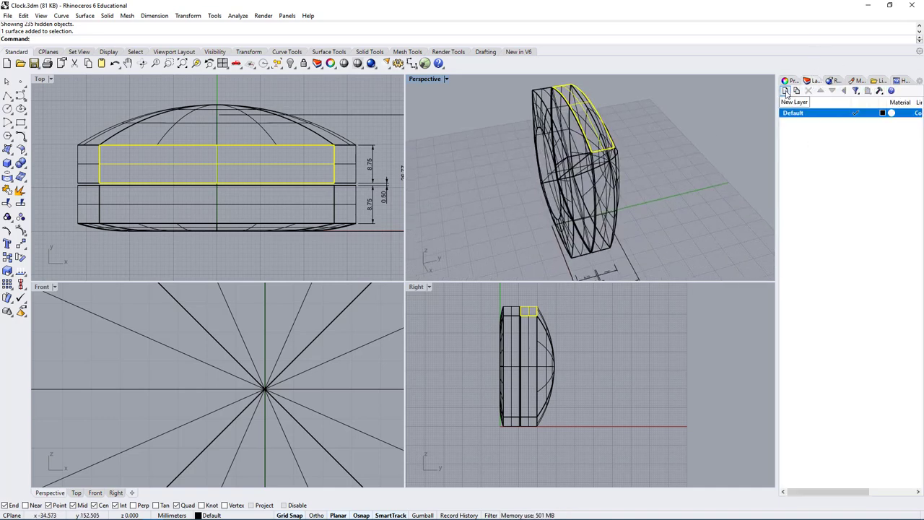
left_click(785, 90)
left_click(794, 200)
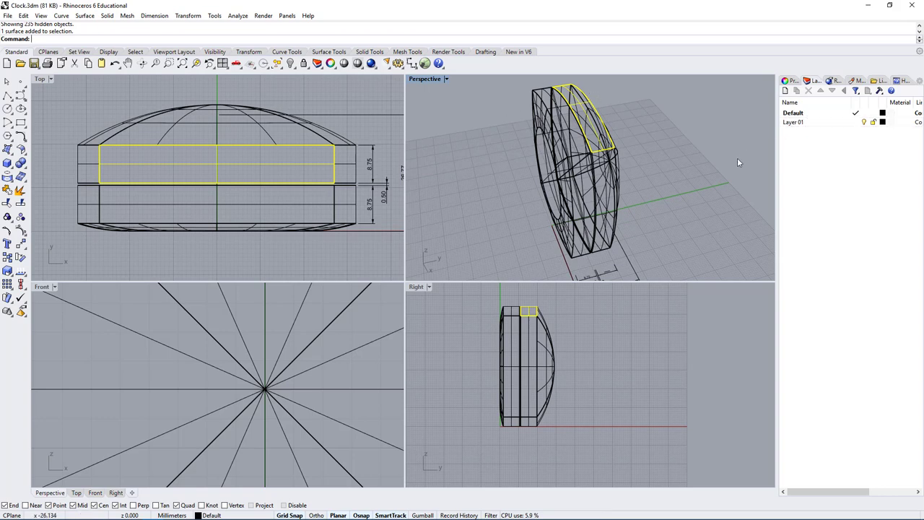
left_click(686, 170)
right_click_drag(686, 169, 622, 179)
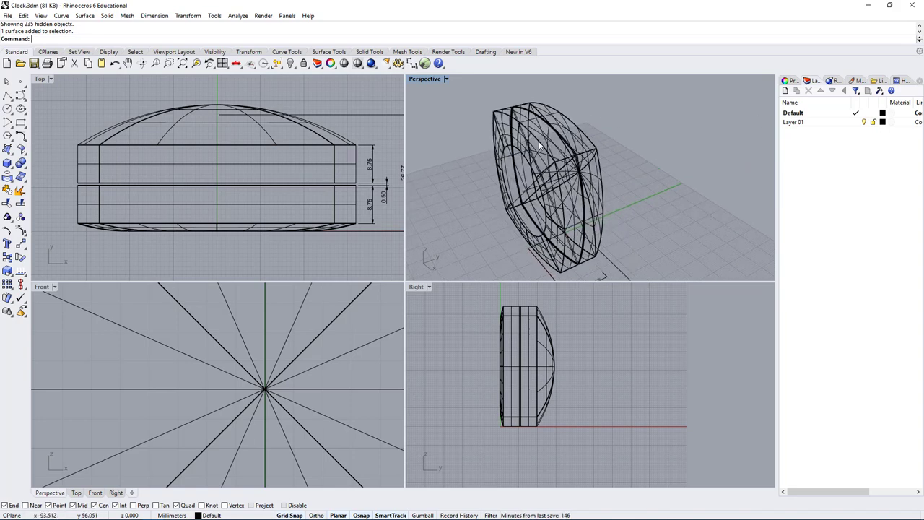
Make the new layer current and rename it Curves
left_click(799, 168)
double_click(800, 125)
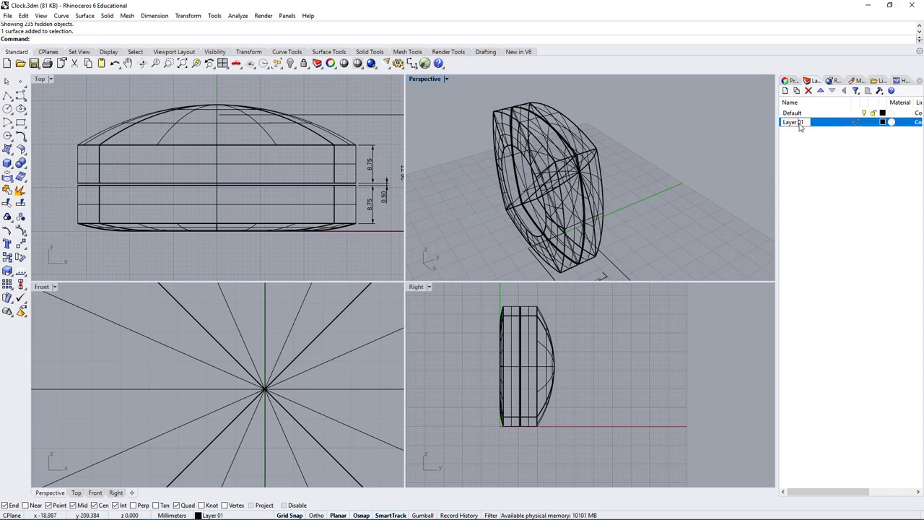
left_click(800, 124)
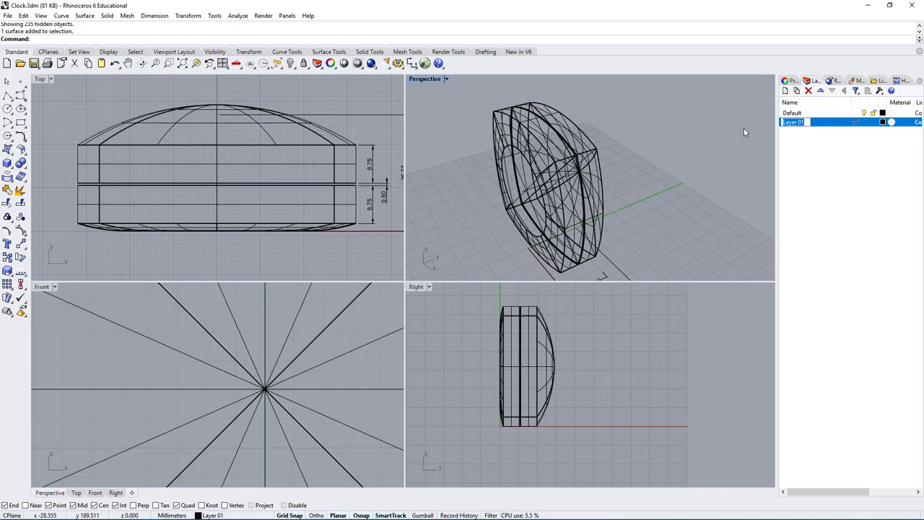
type("Curves")
key("Return")
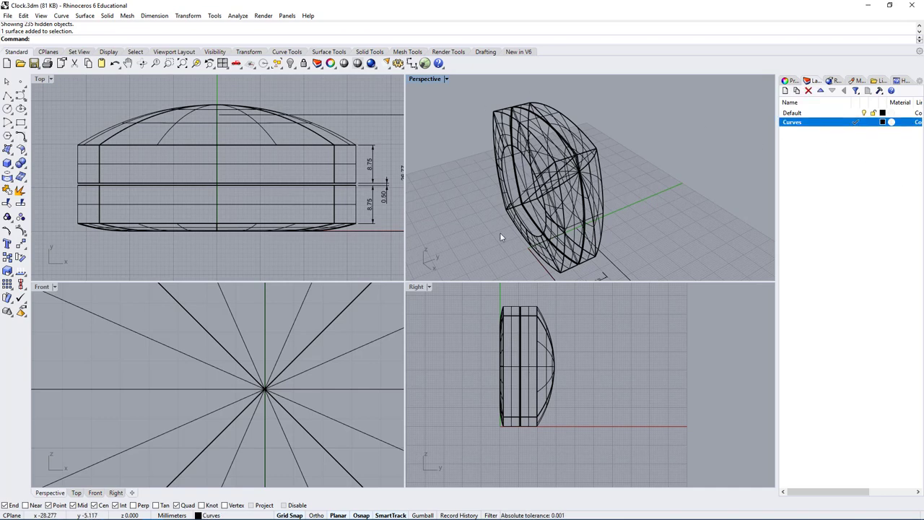
Add another layer named surfaces and select it in the layer list
left_click(785, 90)
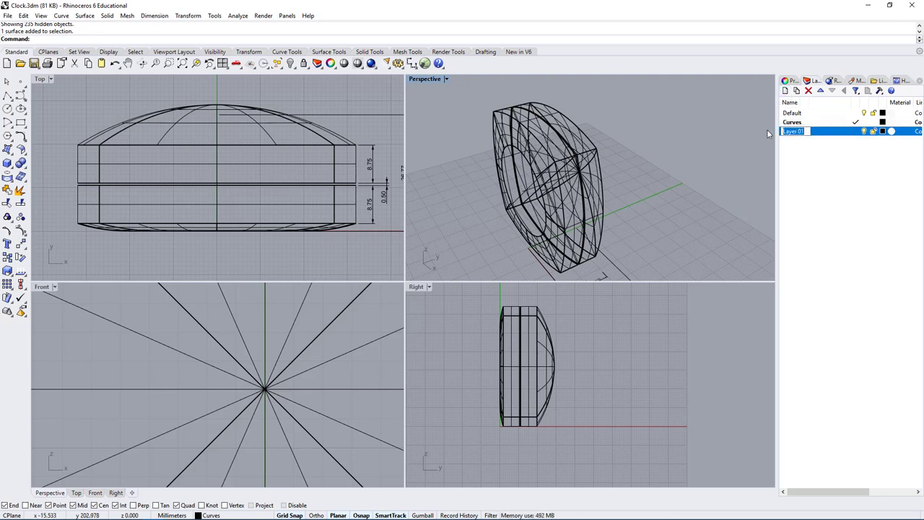
type("surfaces")
left_click(867, 179)
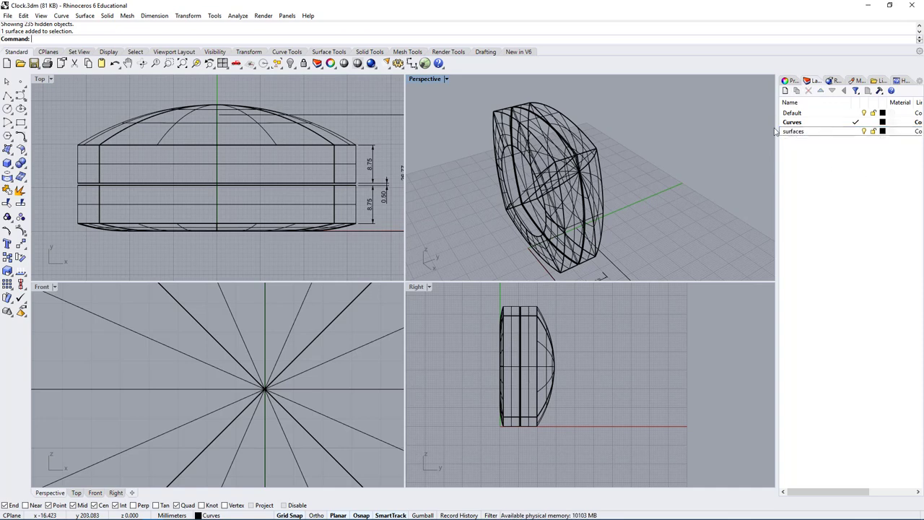
left_click(797, 133)
right_click_drag(660, 195, 541, 217)
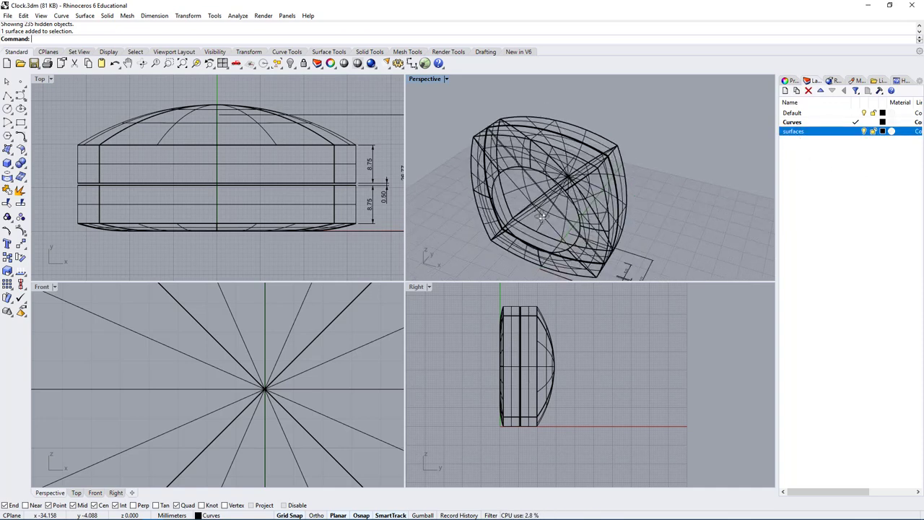
Select the Curves layer in the layer list and maximize the Perspective viewport around the clock
left_click(800, 124)
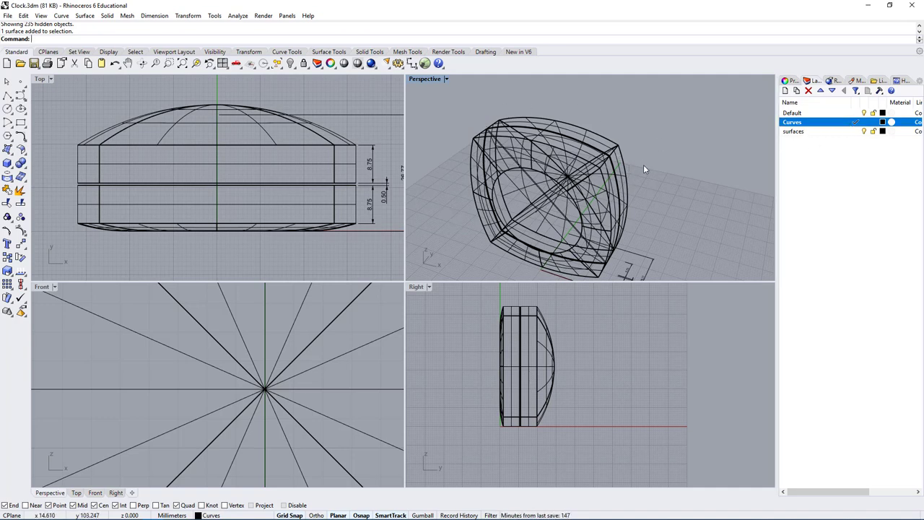
right_click_drag(643, 164, 520, 171)
double_click(424, 81)
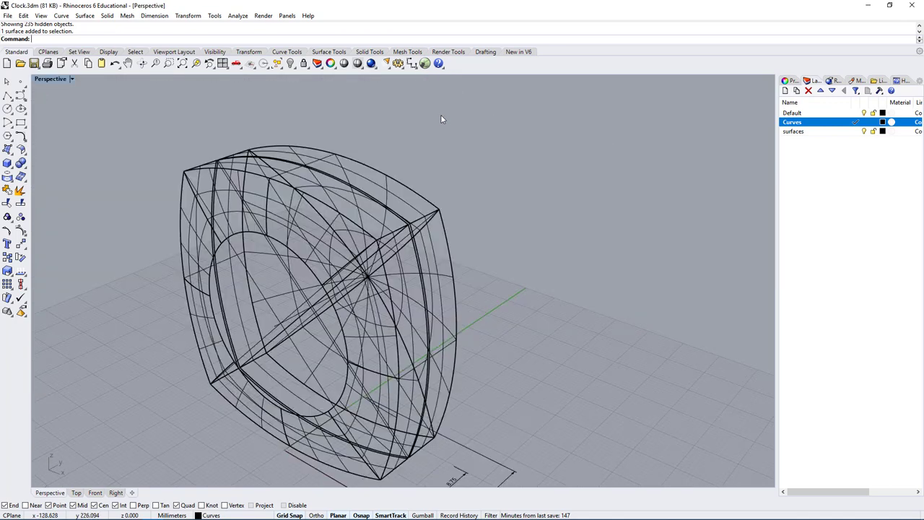
right_click_drag(440, 116, 337, 233)
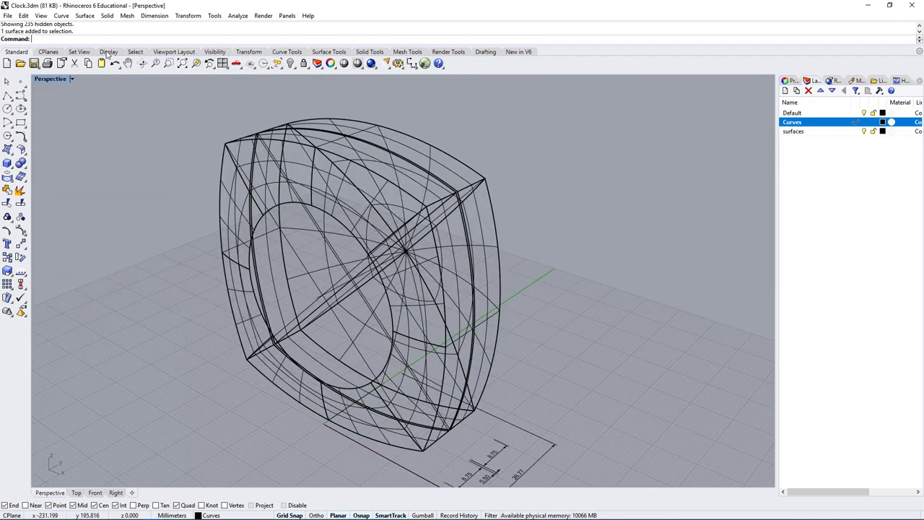
Select all curves in the model and move them to the Curves layer
left_click(138, 53)
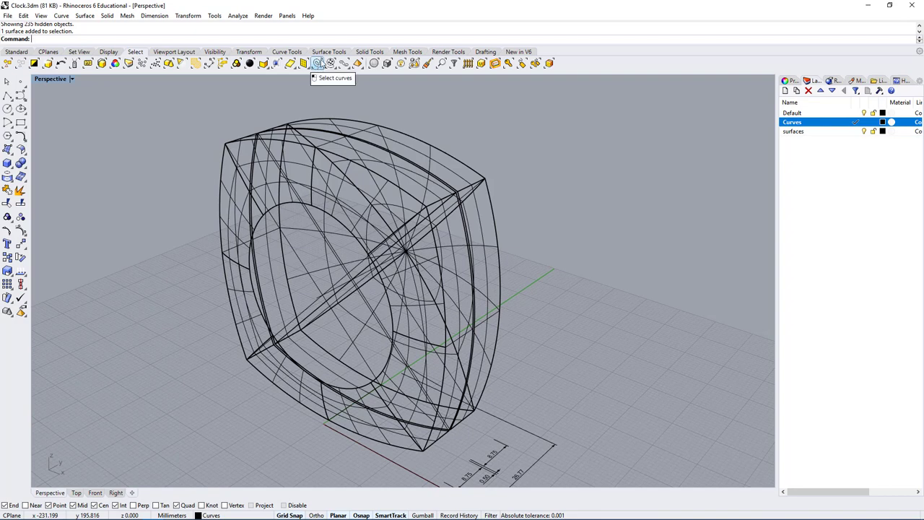
left_click(318, 64)
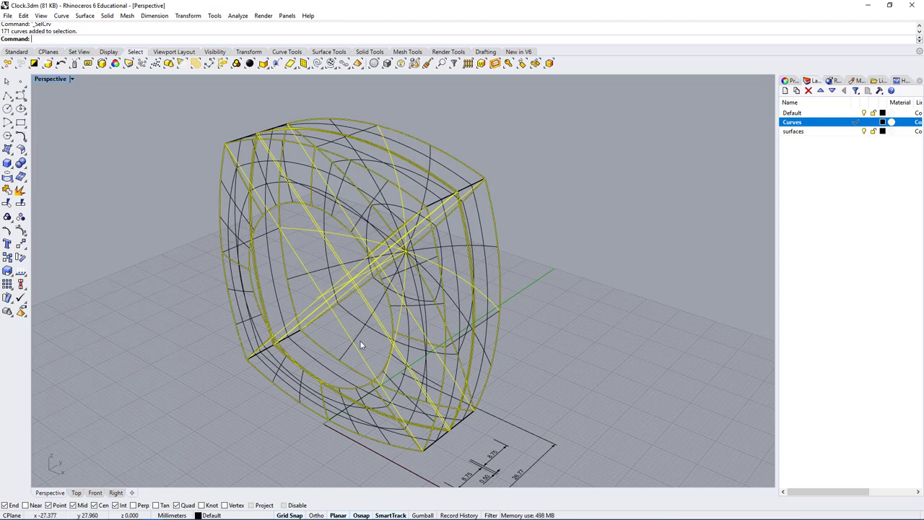
right_click(797, 125)
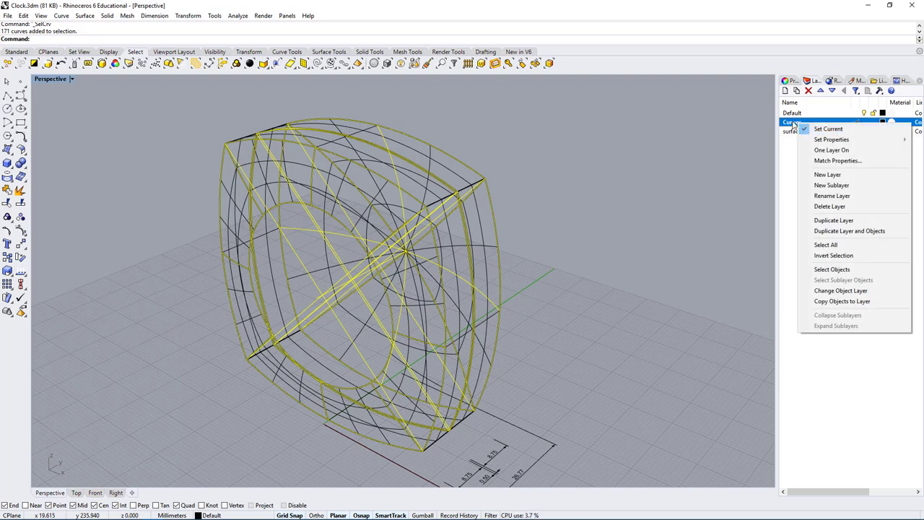
left_click(850, 291)
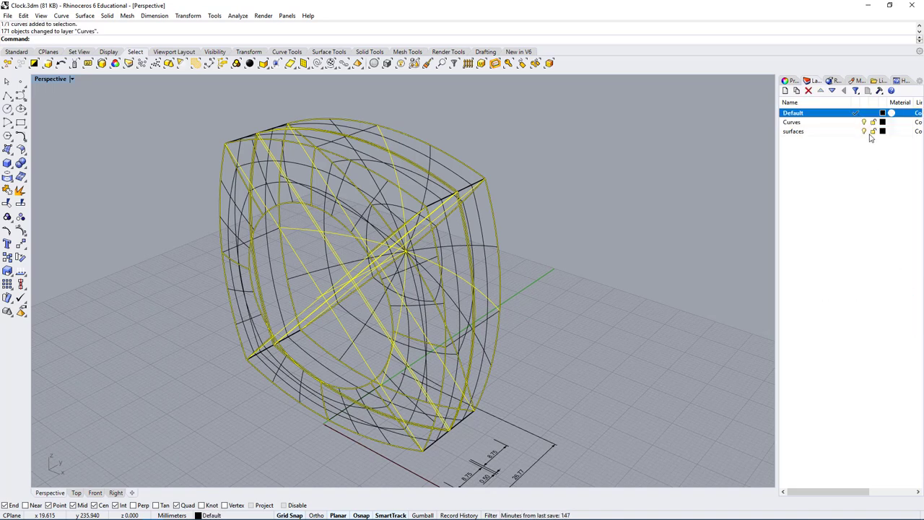
Make Default the current layer and hide the Curves layer, toggling its visibility to compare the model with and without curves
left_click(865, 123)
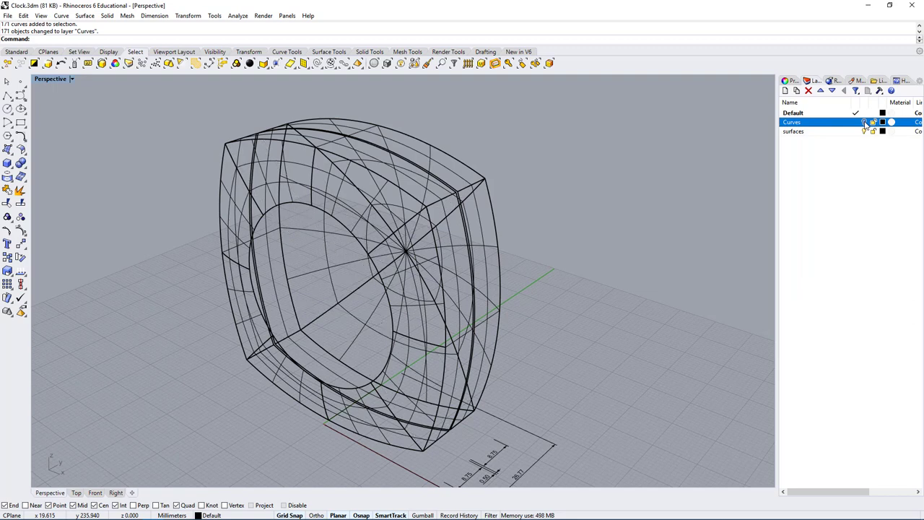
left_click(864, 123)
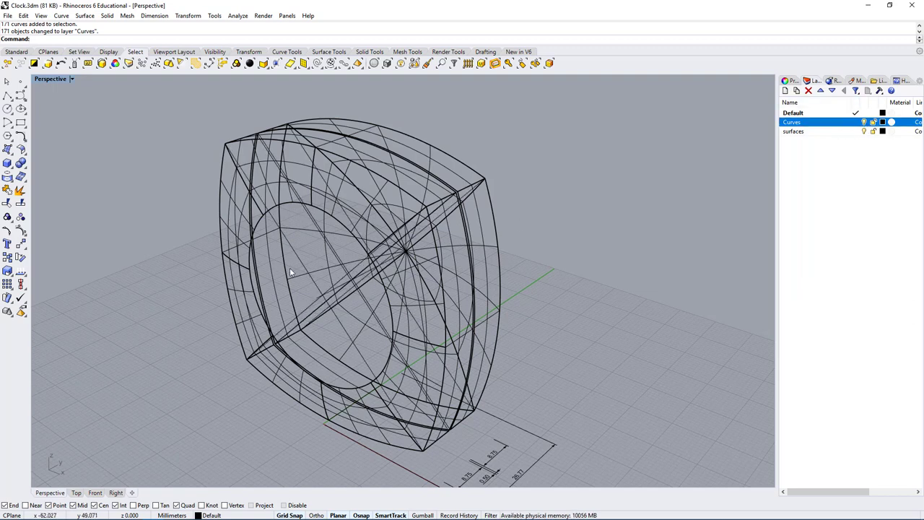
left_click(864, 123)
left_click(865, 123)
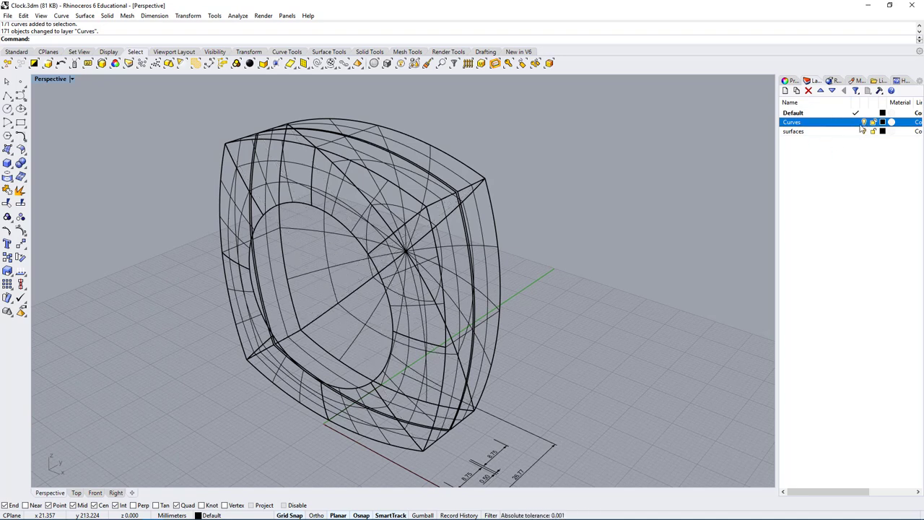
Window-select the whole clock to check which objects remain displayed, and clear the selection
right_click_drag(604, 239, 485, 191)
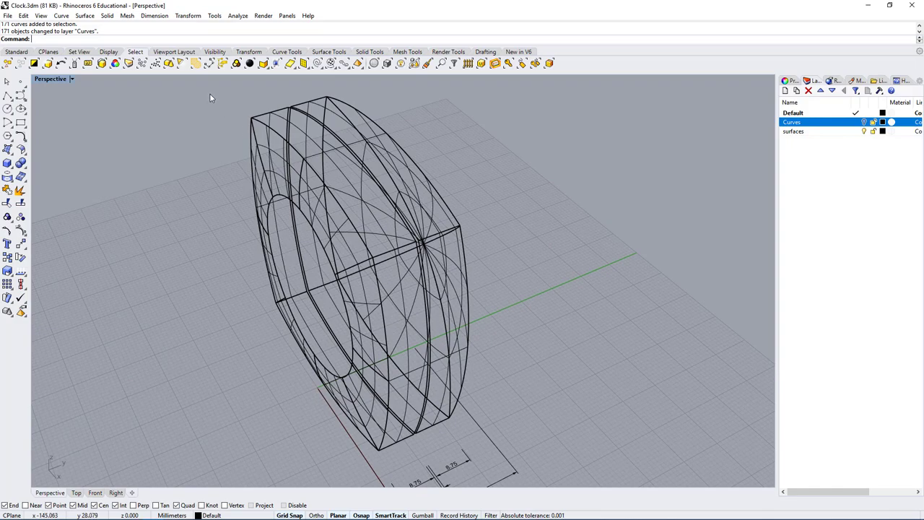
left_click_drag(204, 87, 543, 418)
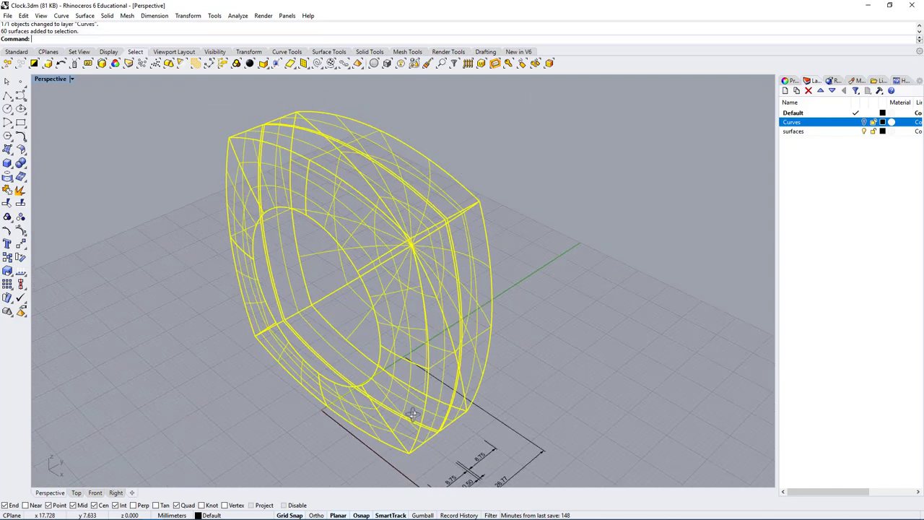
right_click_drag(543, 419, 528, 317)
left_click(615, 164)
right_click_drag(589, 244, 556, 265)
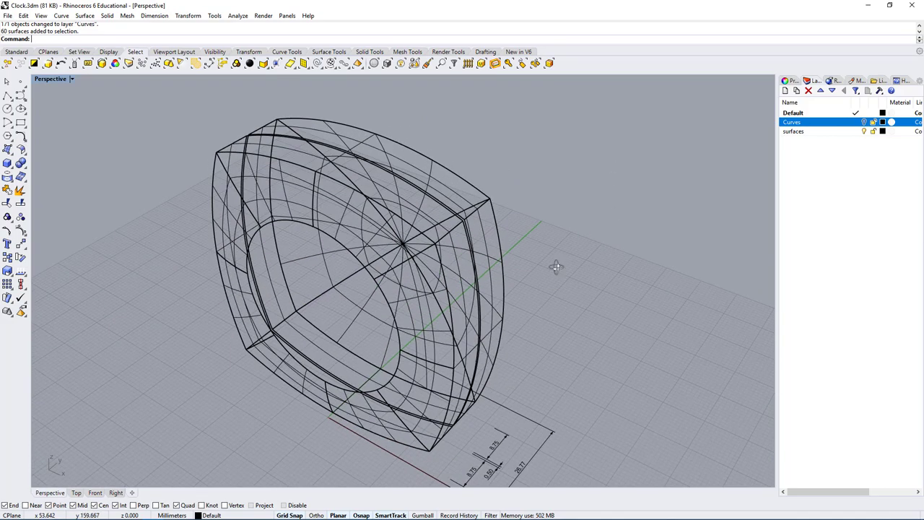
Pick a single surface on the clock's body from the overlapping candidates to inspect it, and leave nothing selected
left_click(343, 214)
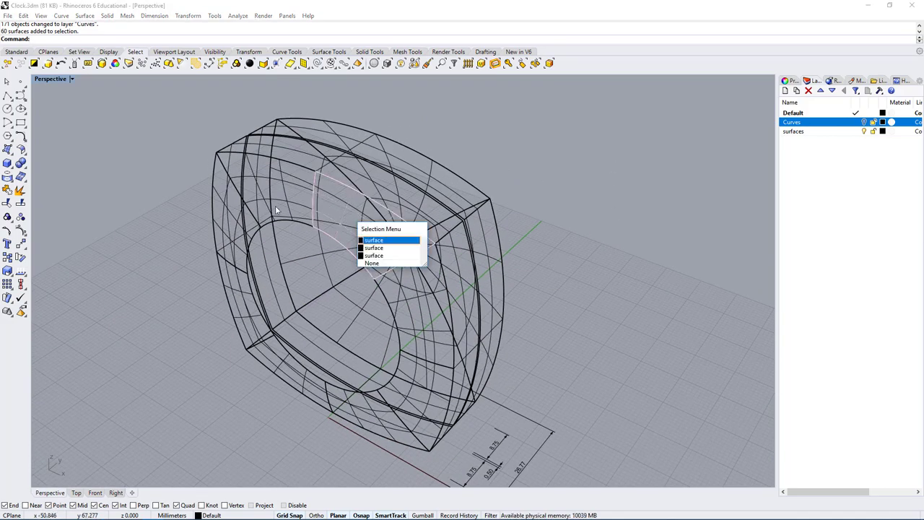
left_click(383, 240)
right_click_drag(567, 303, 603, 230)
left_click(608, 268)
right_click_drag(608, 267, 506, 238)
left_click(374, 226)
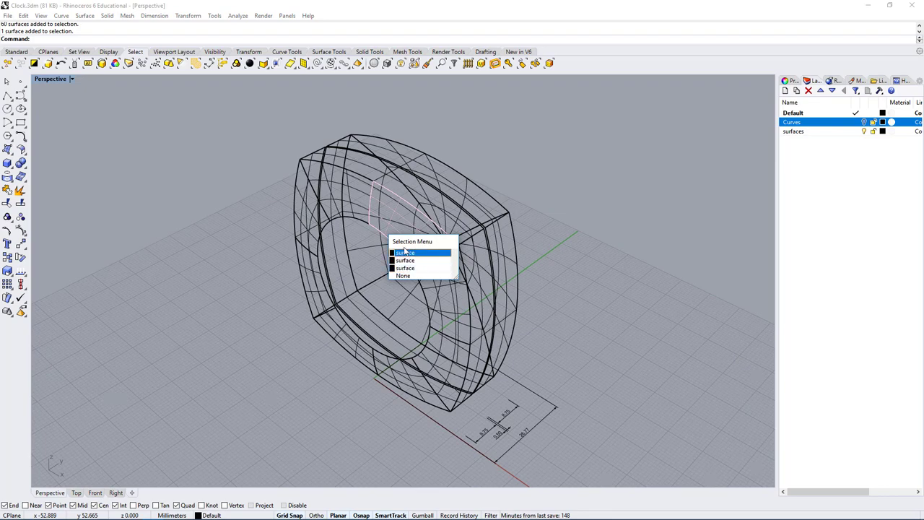
right_click_drag(610, 222, 630, 227)
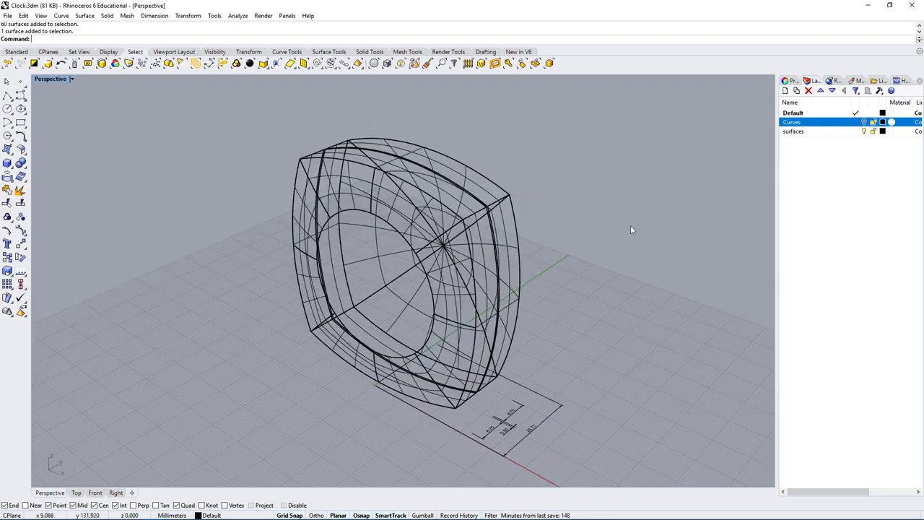
Select all surfaces of the clock and assign them to the surfaces layer through their object properties
left_click(290, 65)
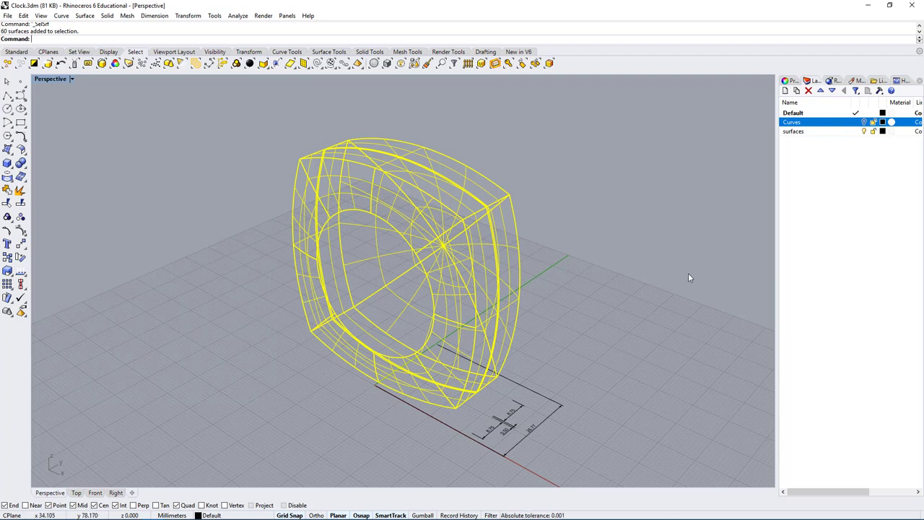
left_click(794, 132)
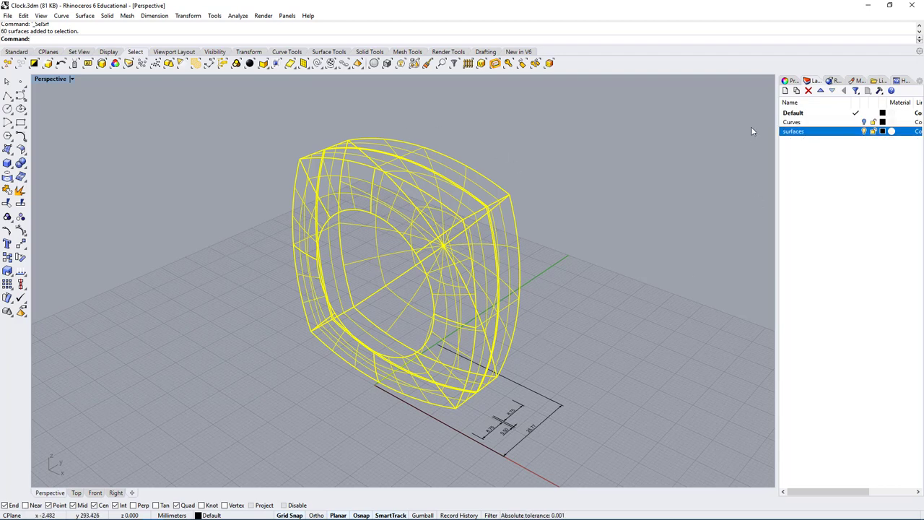
right_click(799, 132)
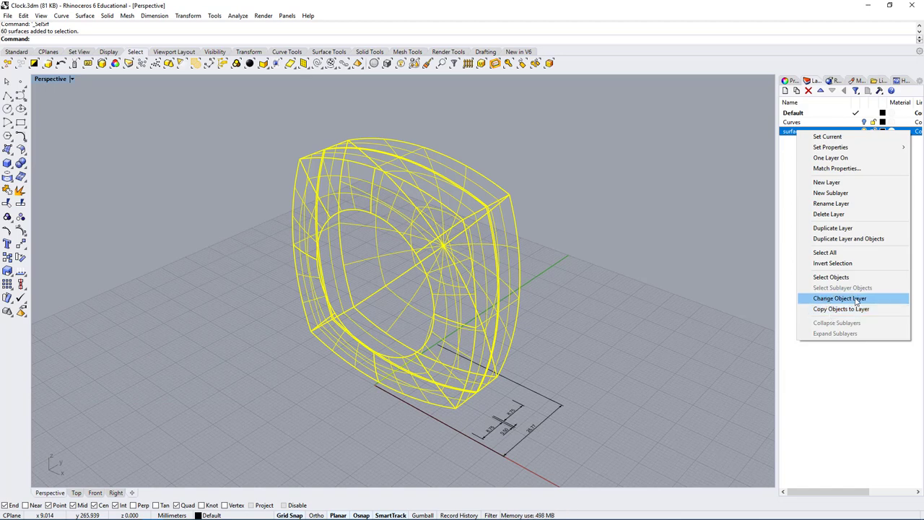
left_click(836, 407)
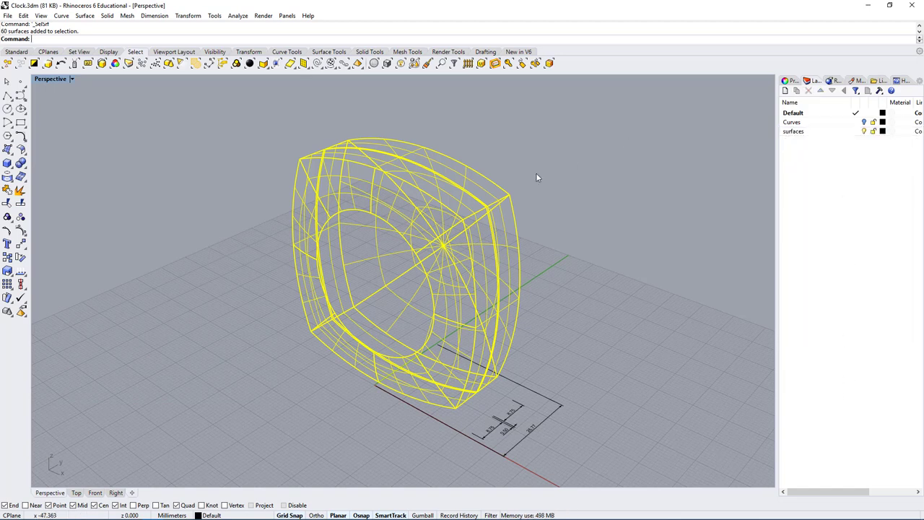
left_click(790, 81)
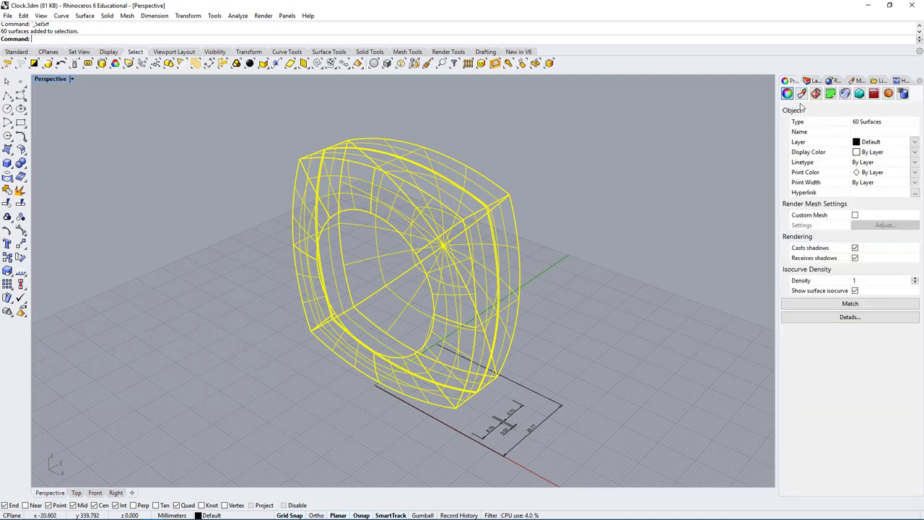
left_click(894, 145)
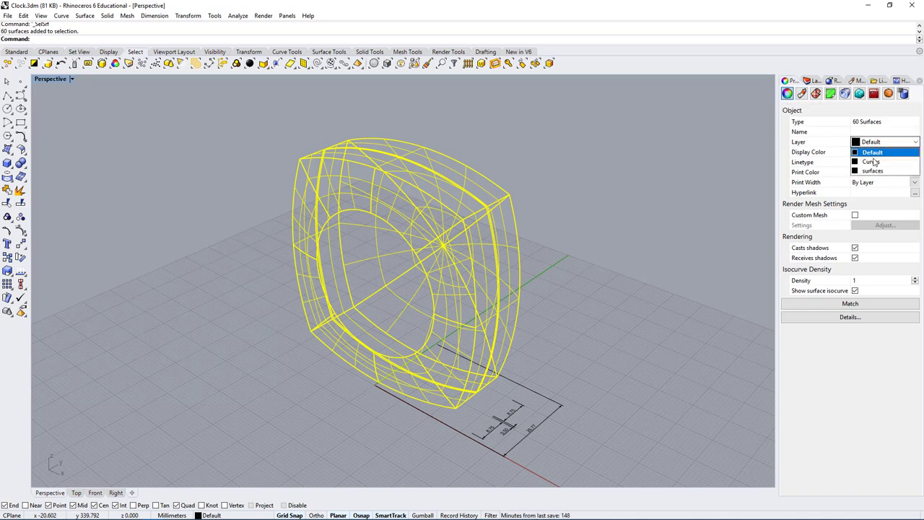
left_click(877, 171)
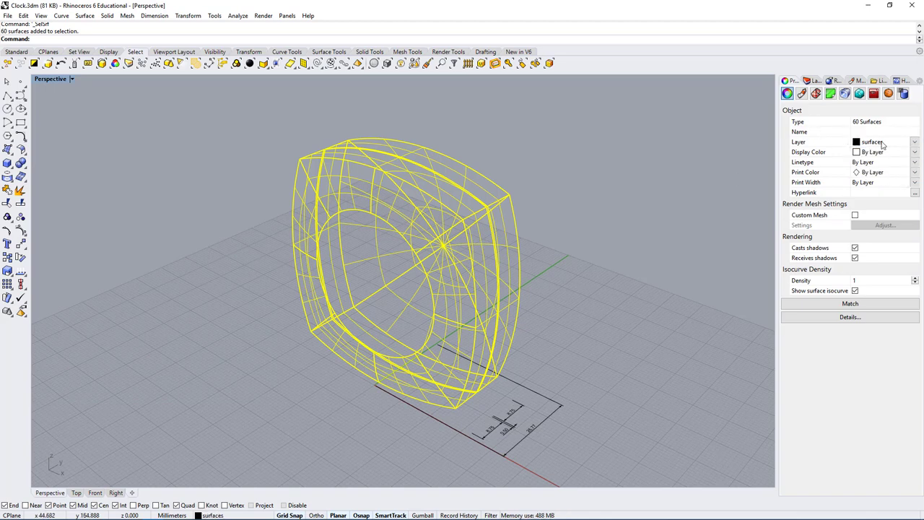
Check the layer assignment of the selected surfaces in their object properties, and return to the layer list
left_click(810, 81)
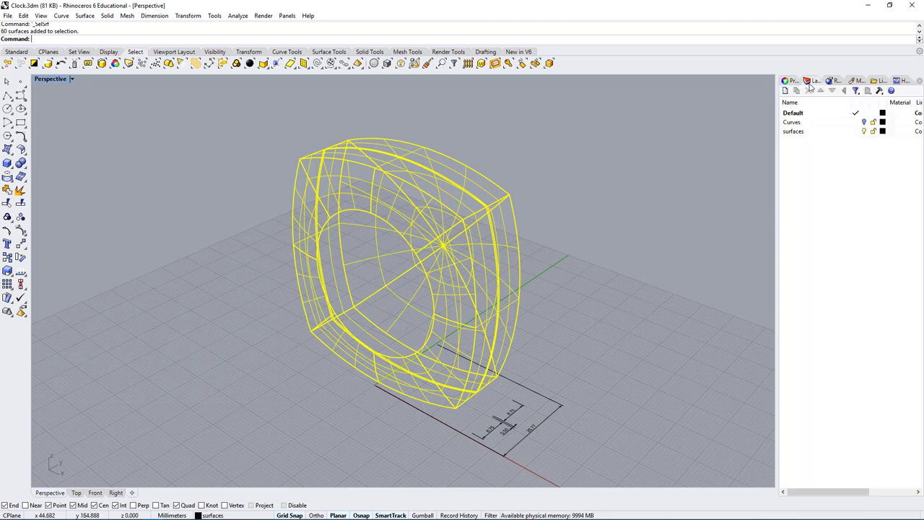
right_click(797, 132)
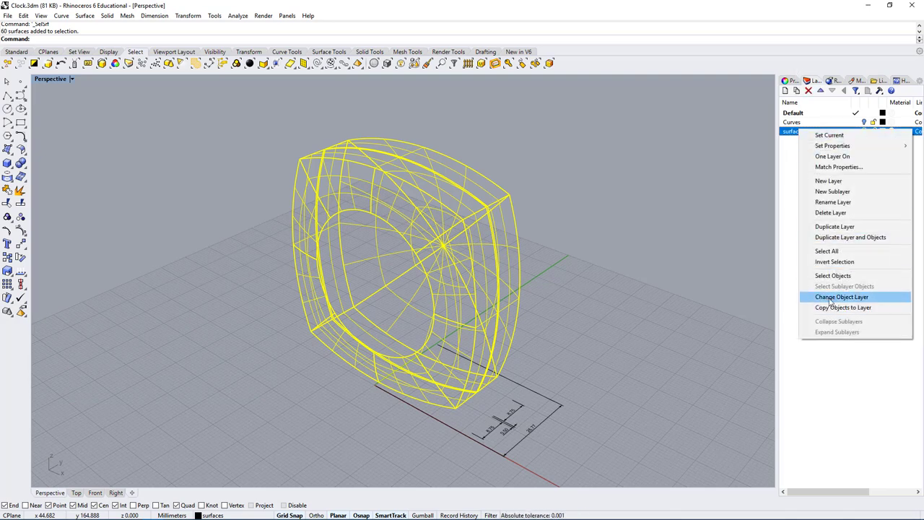
left_click(835, 407)
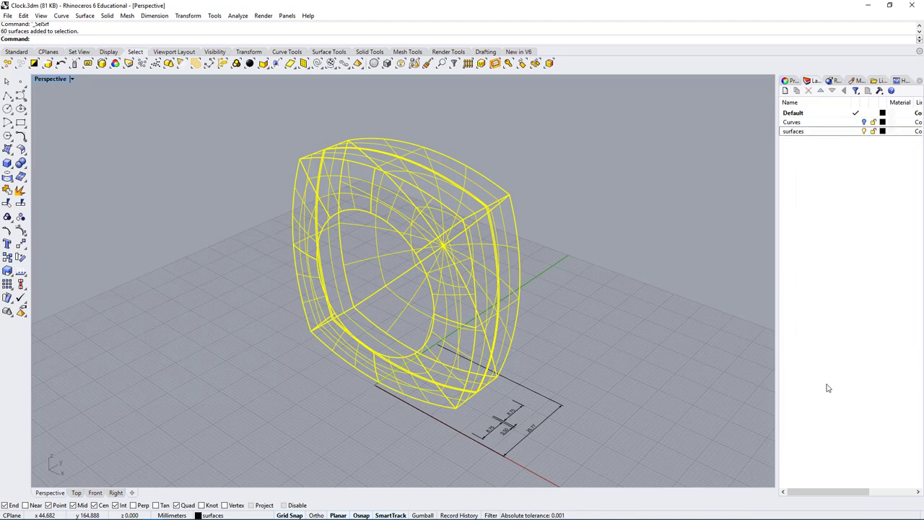
left_click(791, 80)
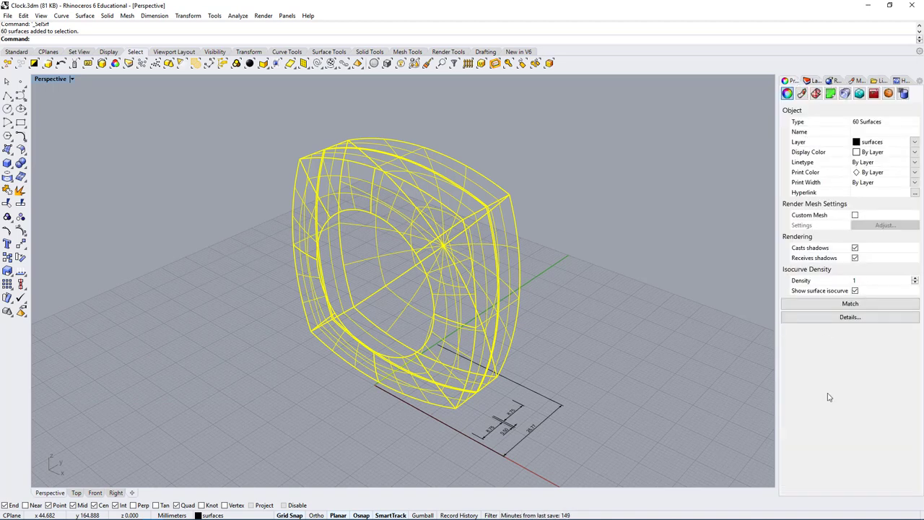
left_click(813, 81)
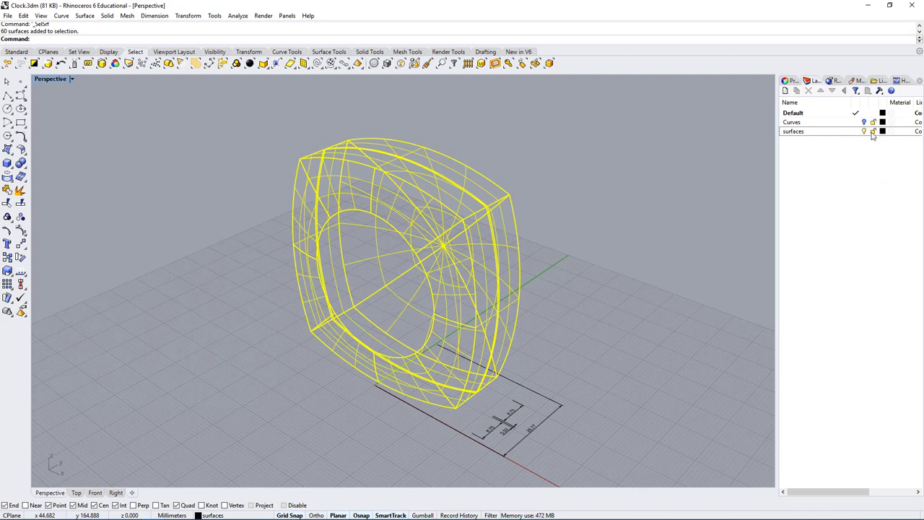
Turn the surfaces layer off and on twice to check its contents, and view the clock up close
left_click(863, 132)
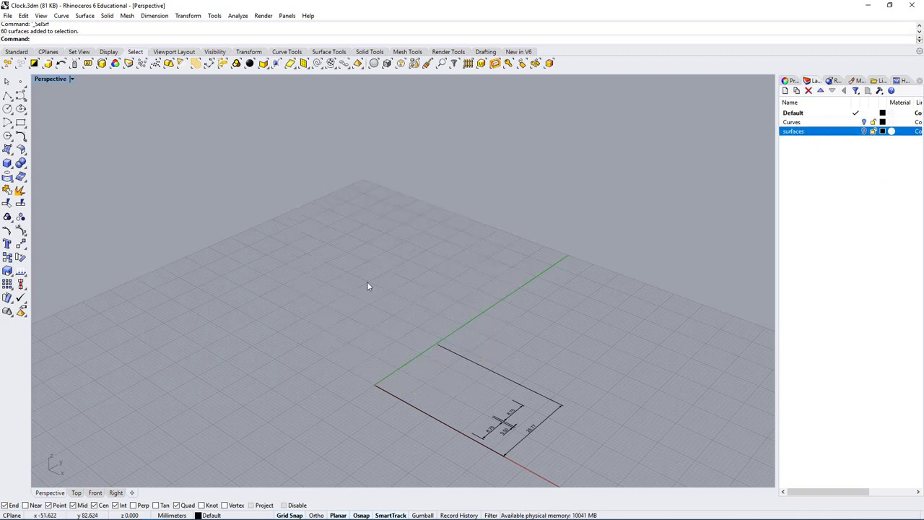
left_click(864, 131)
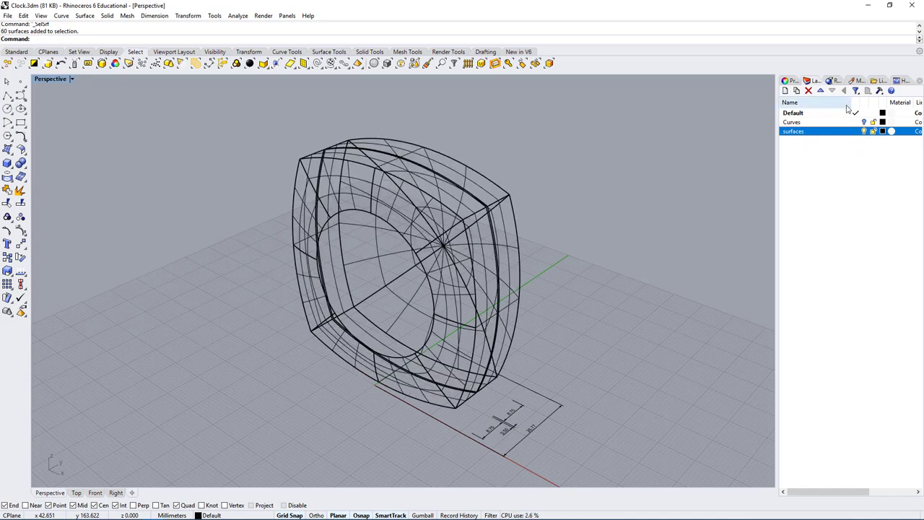
left_click(15, 51)
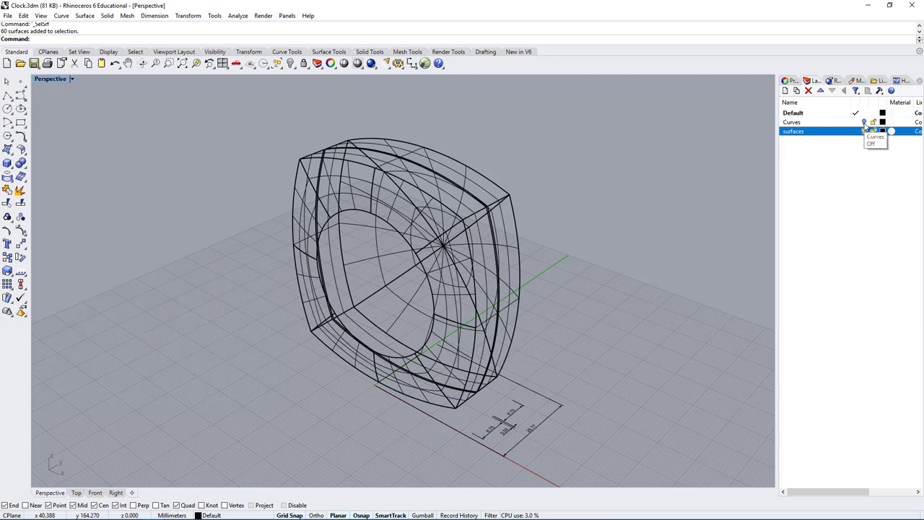
left_click(881, 207)
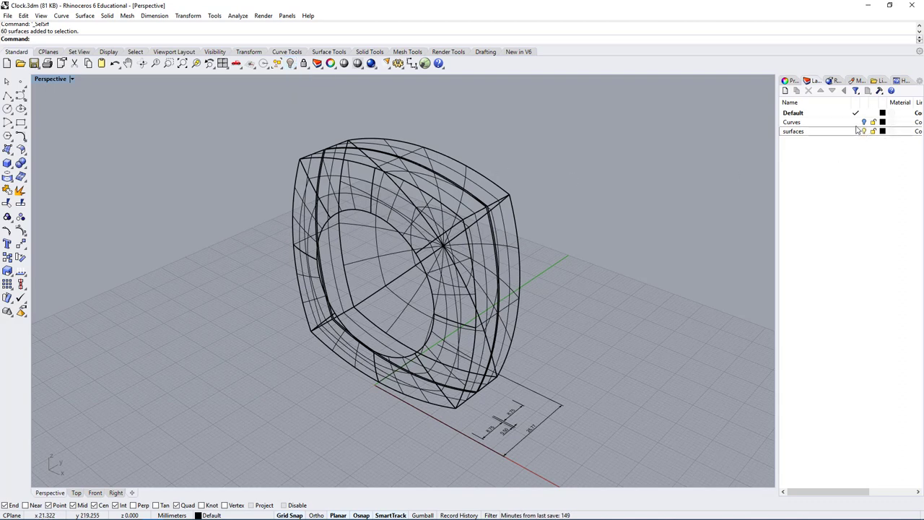
left_click(864, 132)
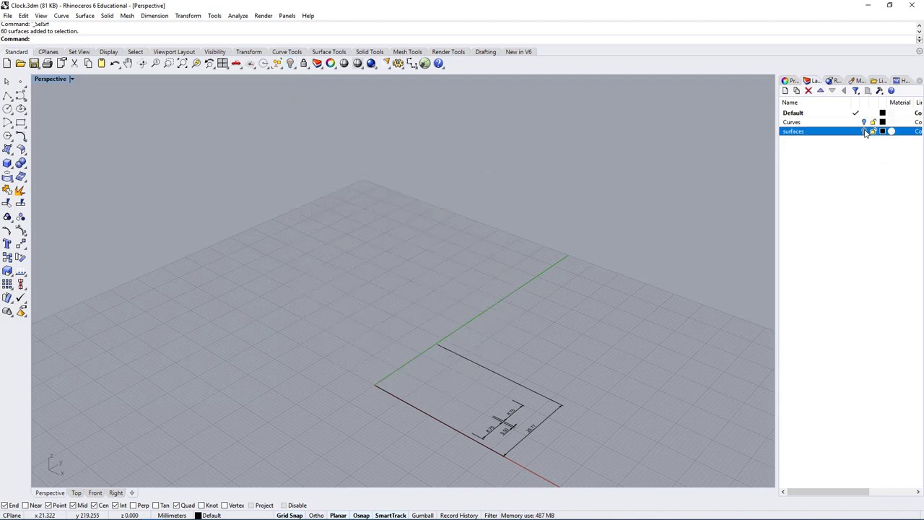
left_click(865, 131)
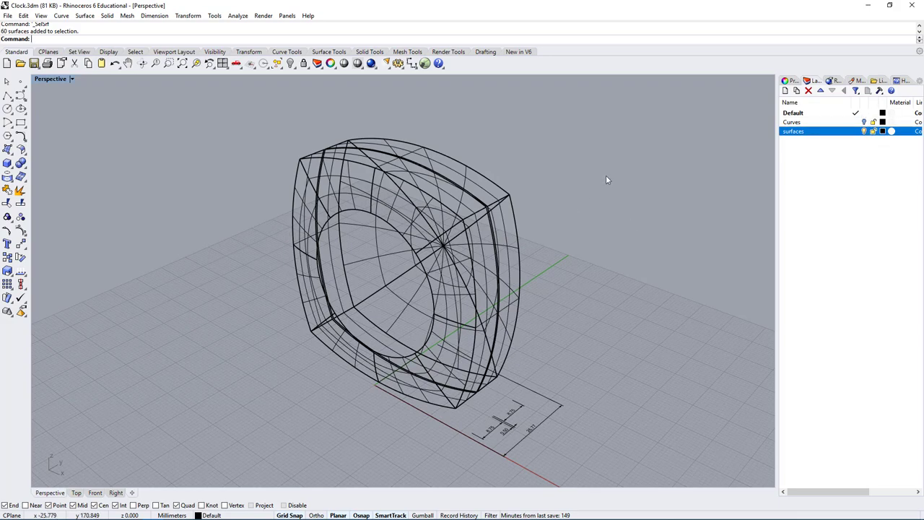
right_click_drag(538, 184, 444, 216)
scroll(433, 208, "up", 6)
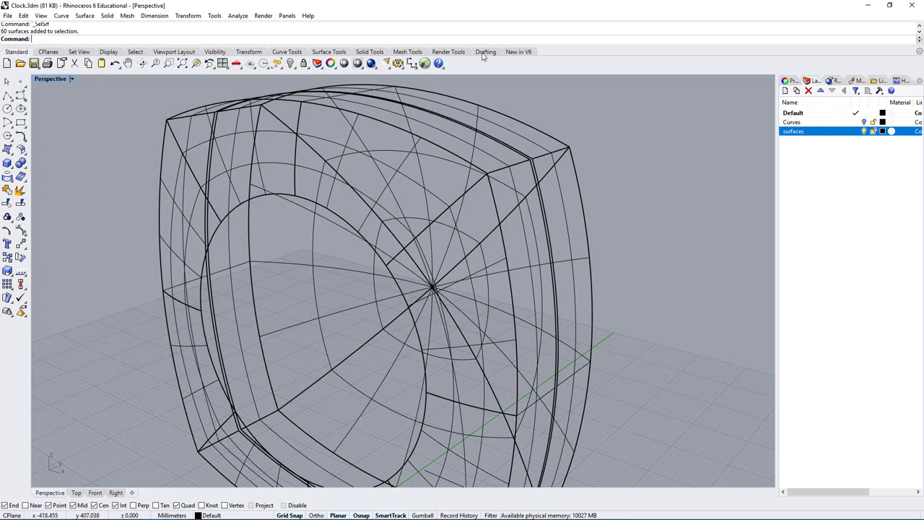
Pick the third overlapping surface candidate on the clock's front face, examine it up close, and clear the selection
left_click(135, 52)
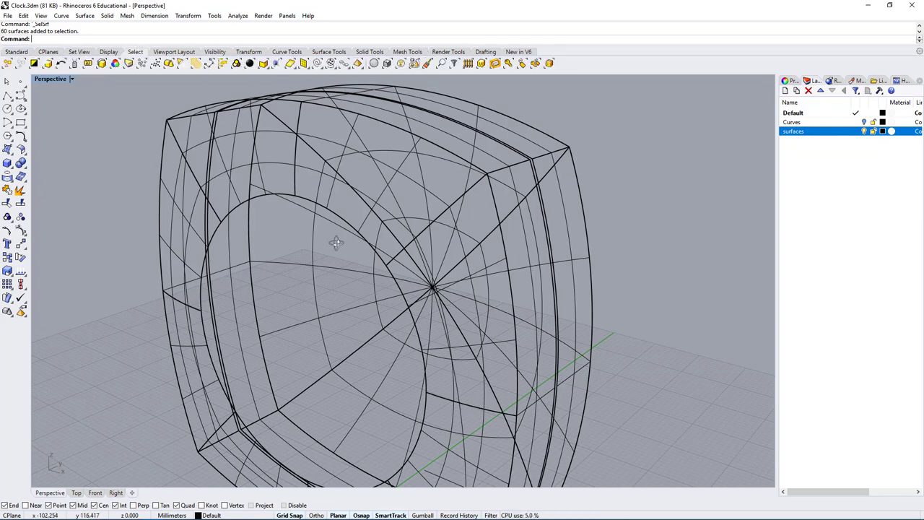
right_click_drag(337, 243, 479, 324)
scroll(497, 338, "down", 4)
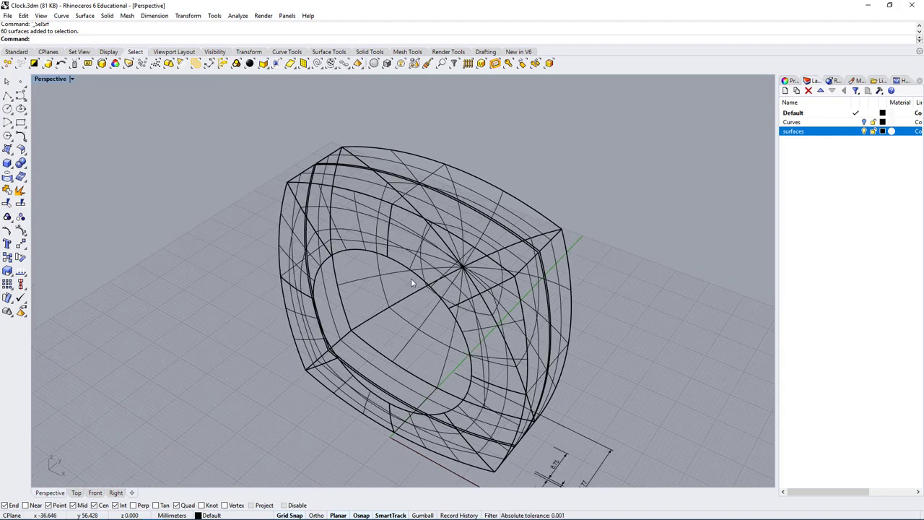
right_click_drag(411, 279, 411, 242)
left_click(408, 234)
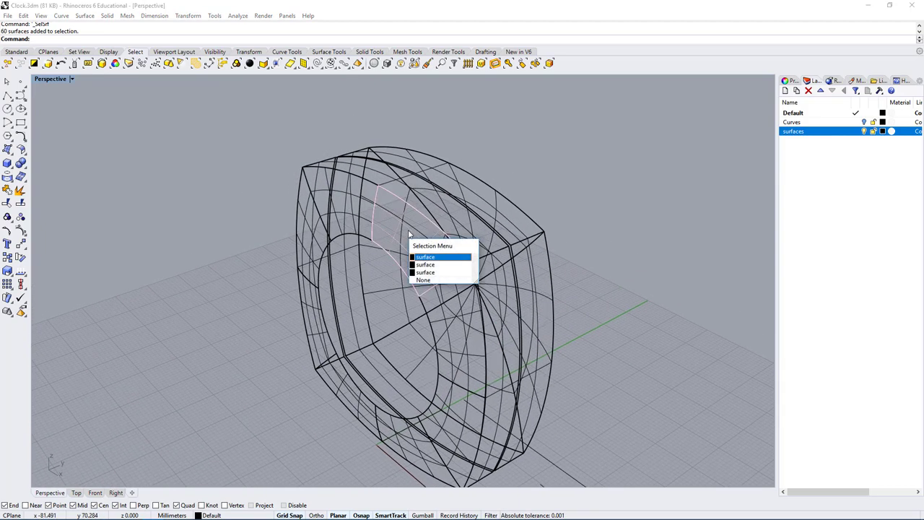
key("Down")
key("Down")
key("Return")
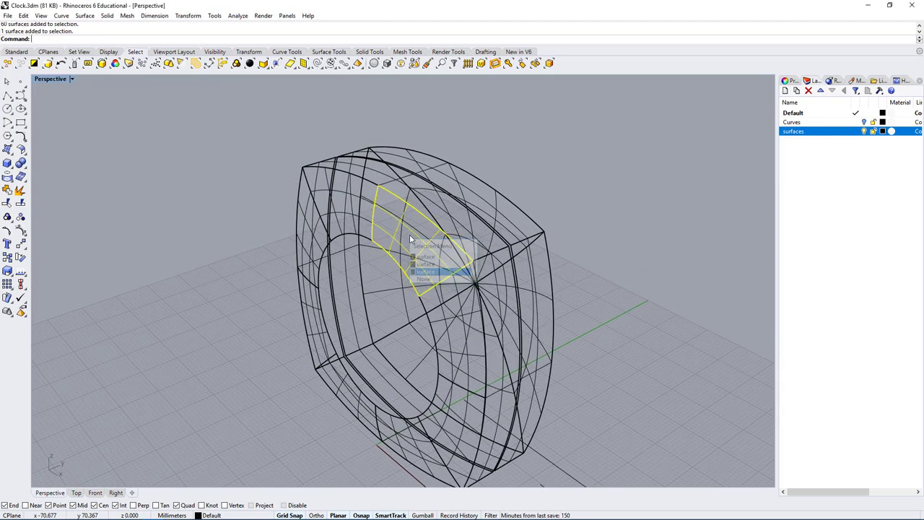
right_click_drag(415, 202, 367, 206)
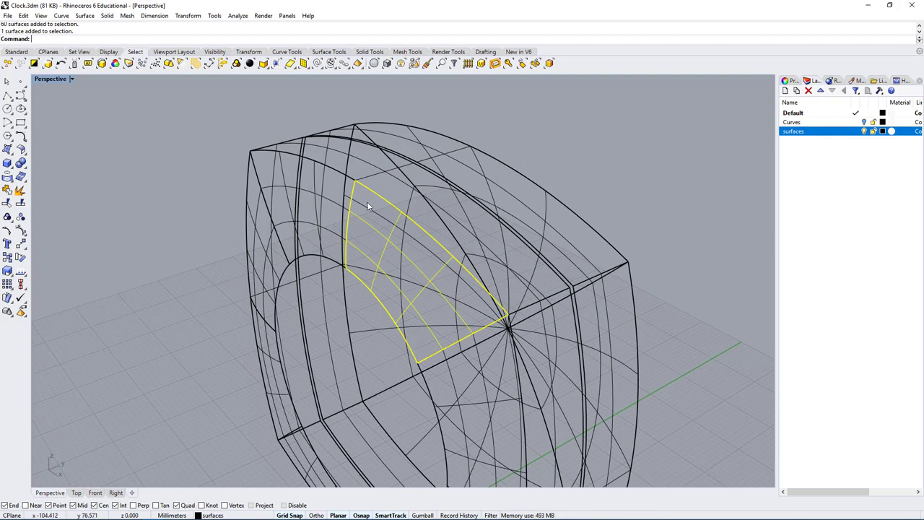
scroll(366, 202, "up", 3)
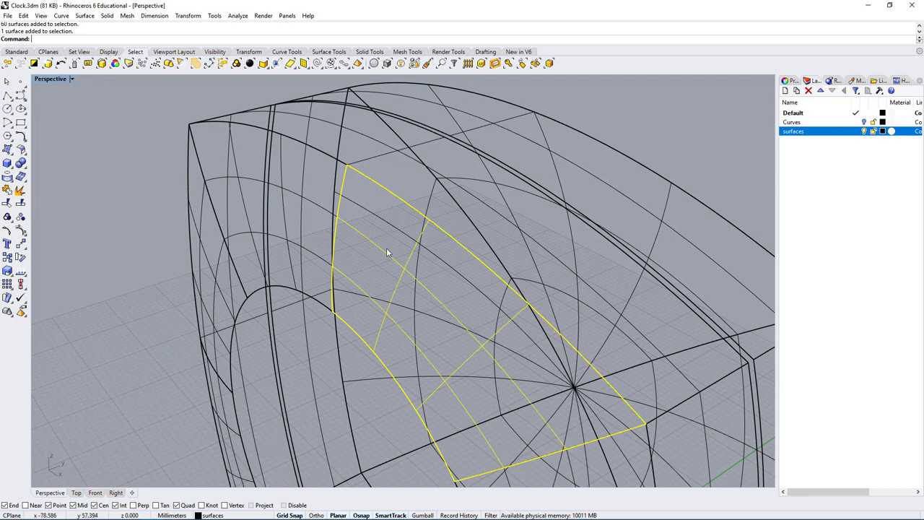
scroll(386, 248, "down", 4)
left_click(210, 290)
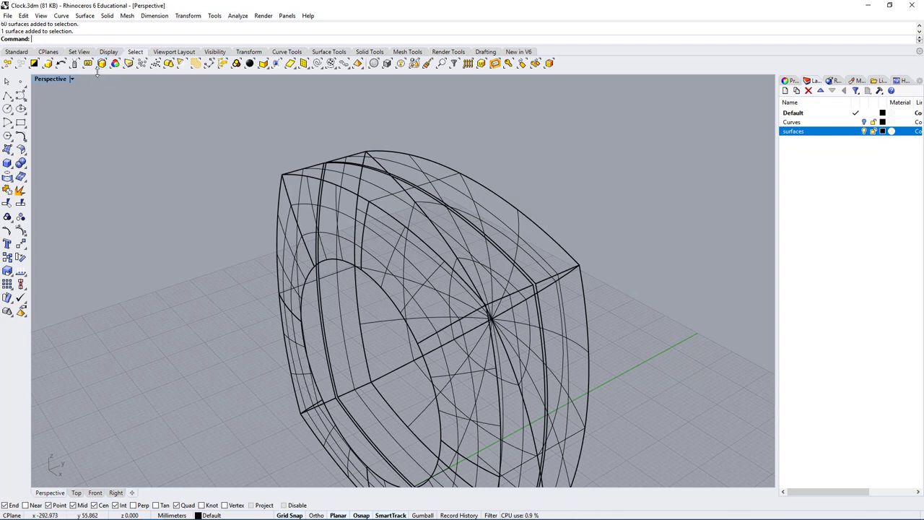
Try deleting the clock's exact duplicate surfaces, look over the remaining geometry, and undo the deletion
left_click(99, 65)
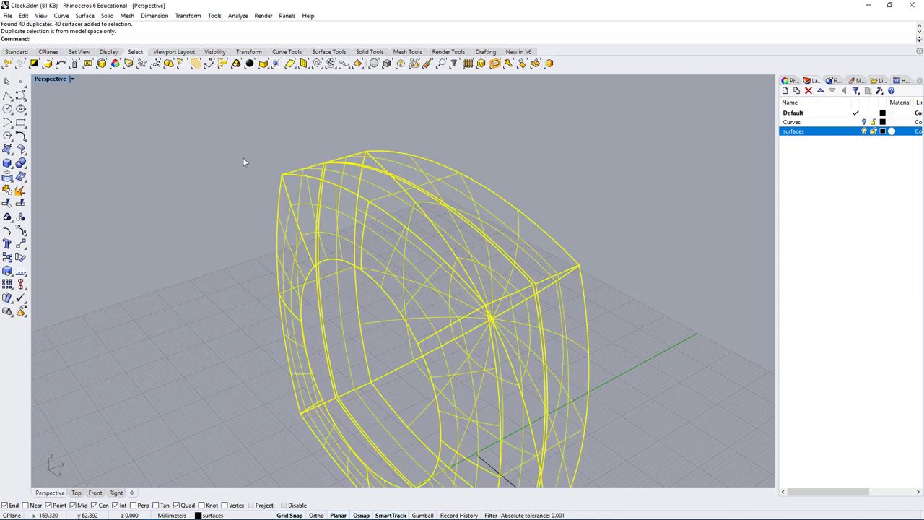
key("Delete")
right_click_drag(543, 240, 470, 240)
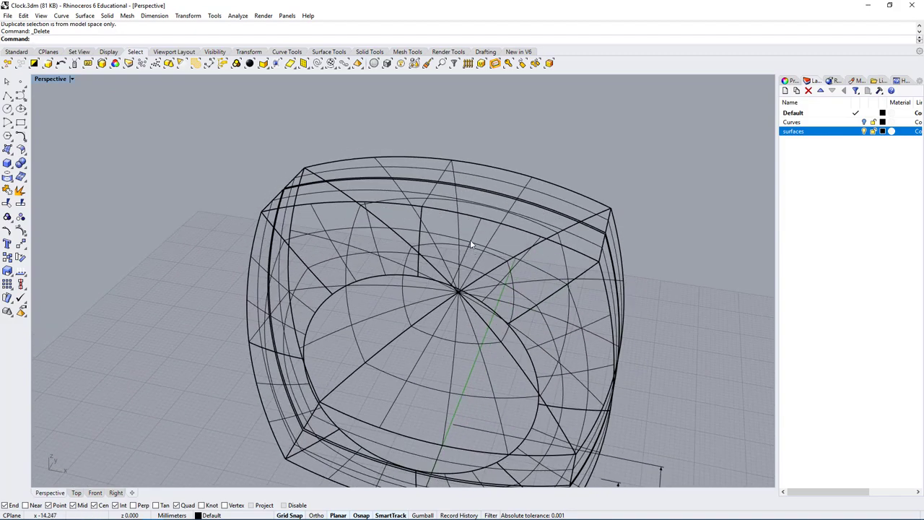
left_click(470, 240)
right_click_drag(440, 282, 261, 188)
key("Escape")
key("ctrl+z")
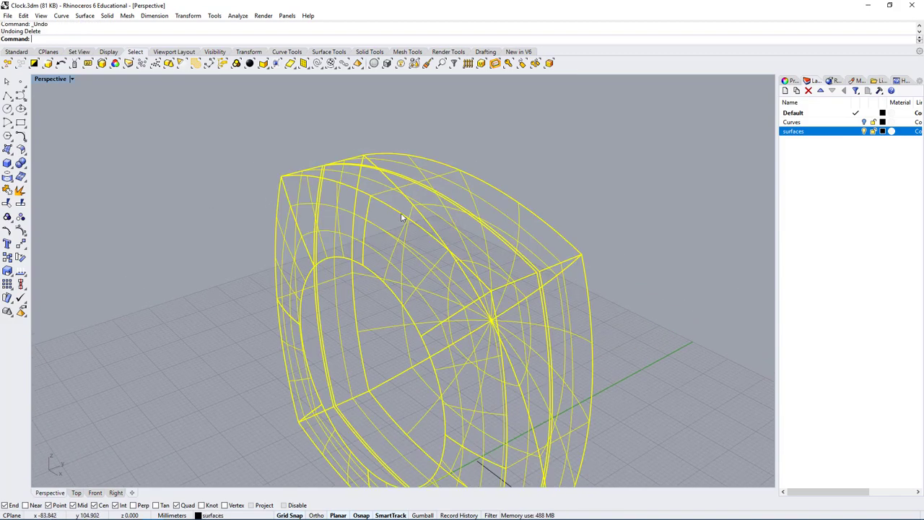
key("Escape")
Try selecting and deleting all duplicate objects, originals included, and undo the deletion
left_click(395, 254)
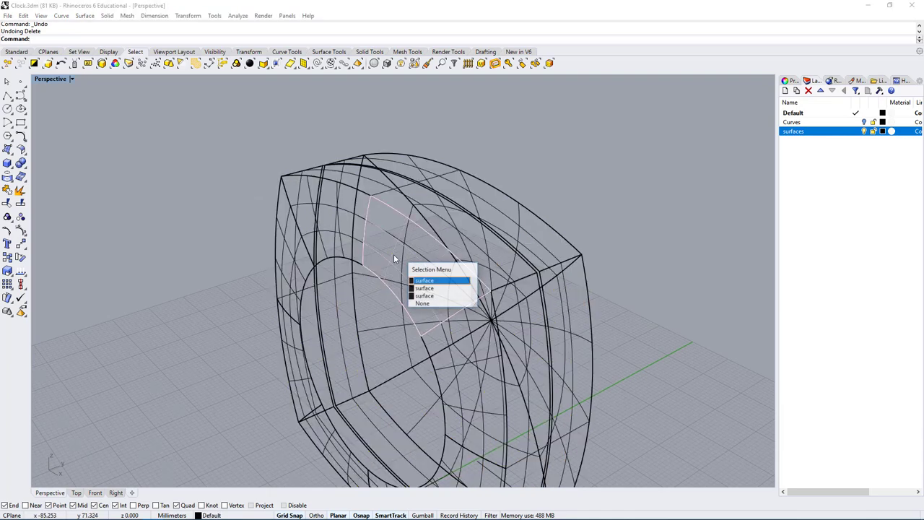
left_click(208, 197)
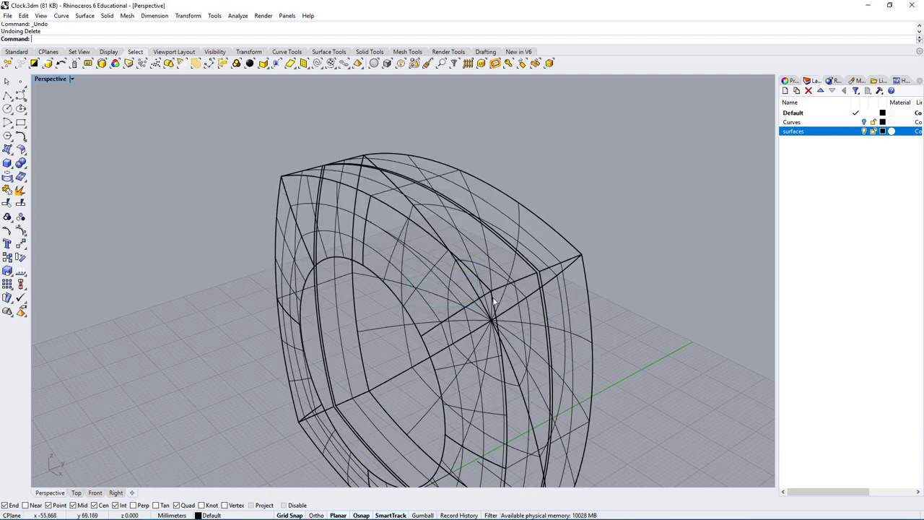
left_click(101, 63)
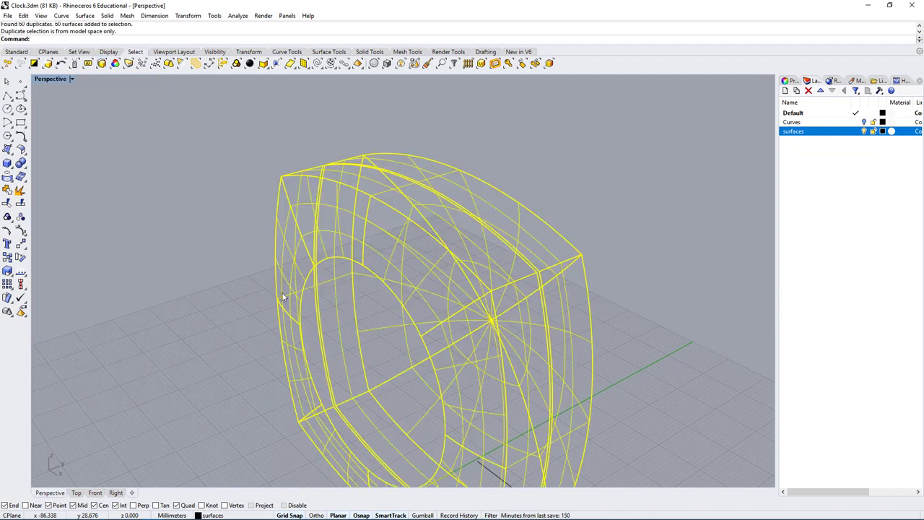
key("Delete")
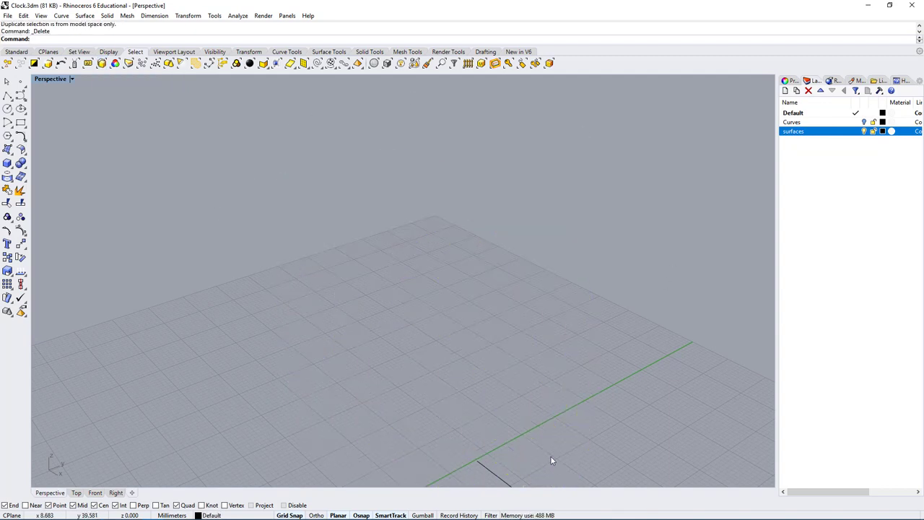
key("ctrl+z")
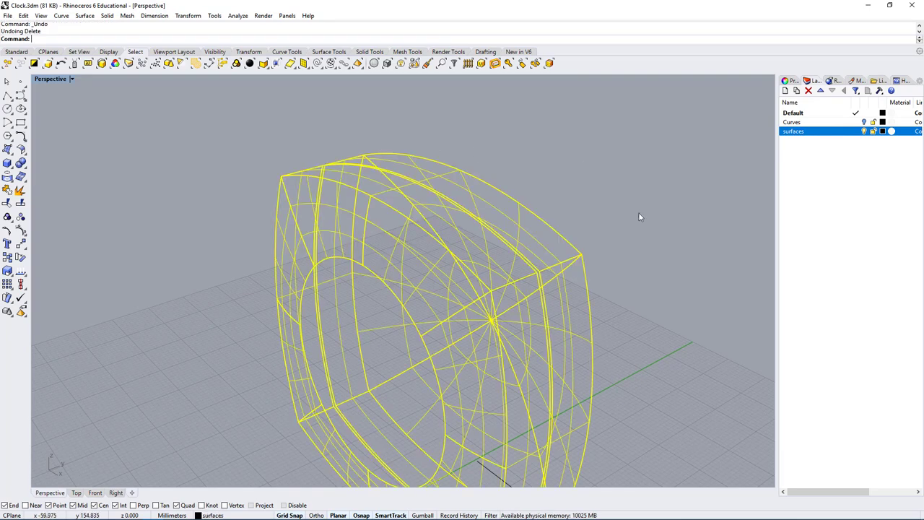
key("Escape")
Try deleting the exact duplicates with one front surface taken out of the selection, and undo the deletion
left_click(398, 246)
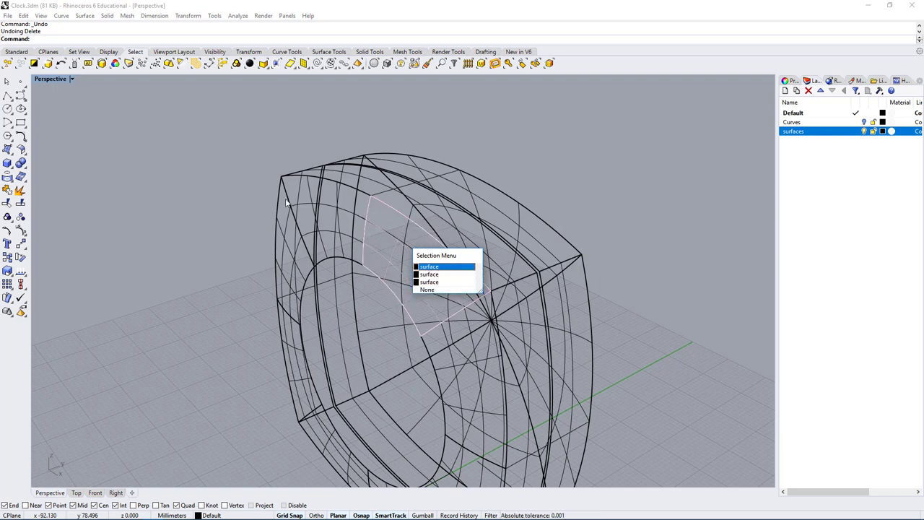
left_click(147, 147)
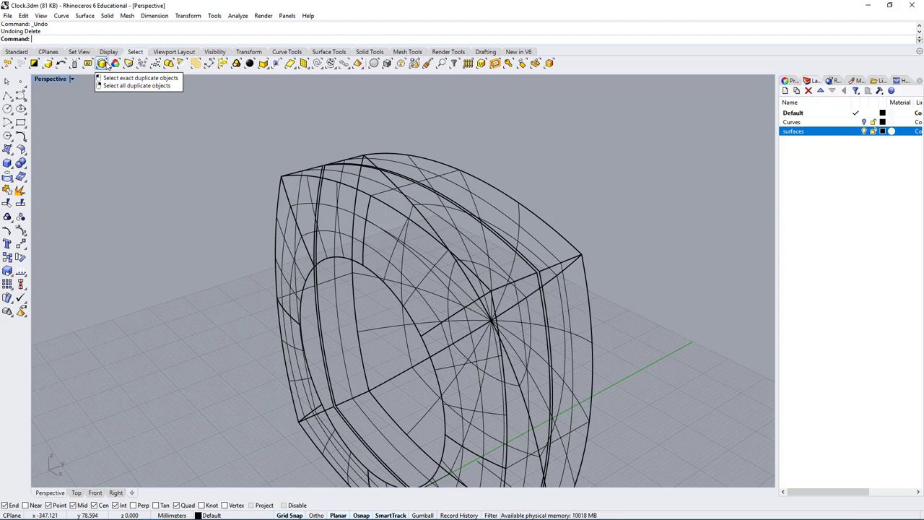
left_click(102, 64)
right_click_drag(372, 238, 398, 225)
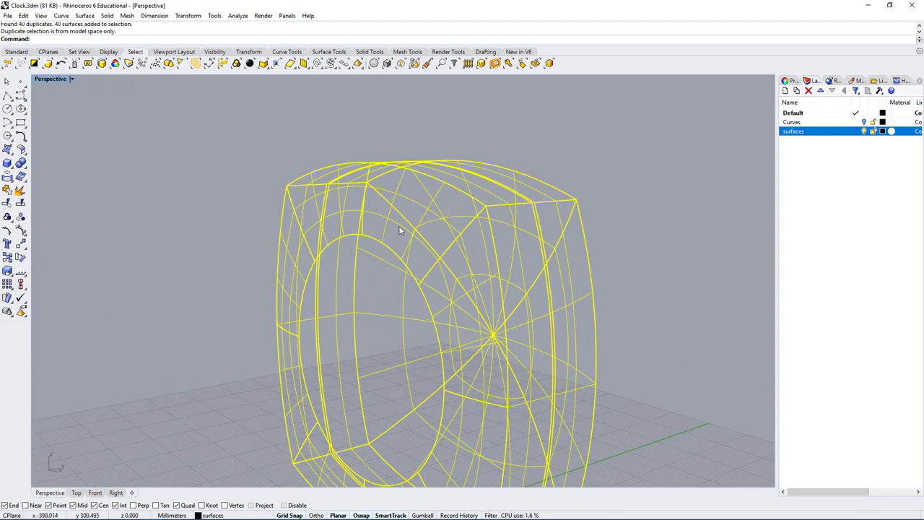
left_click(382, 227, "ctrl")
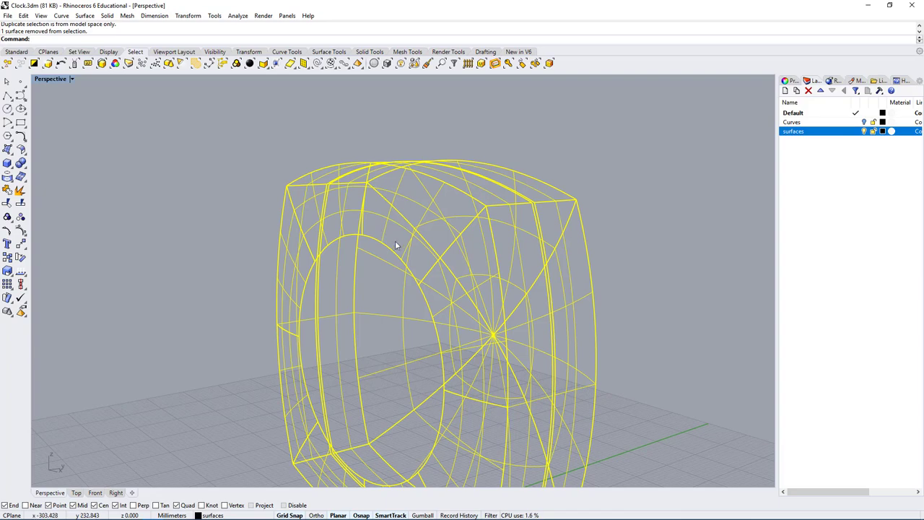
right_click_drag(419, 219, 459, 231)
key("Delete")
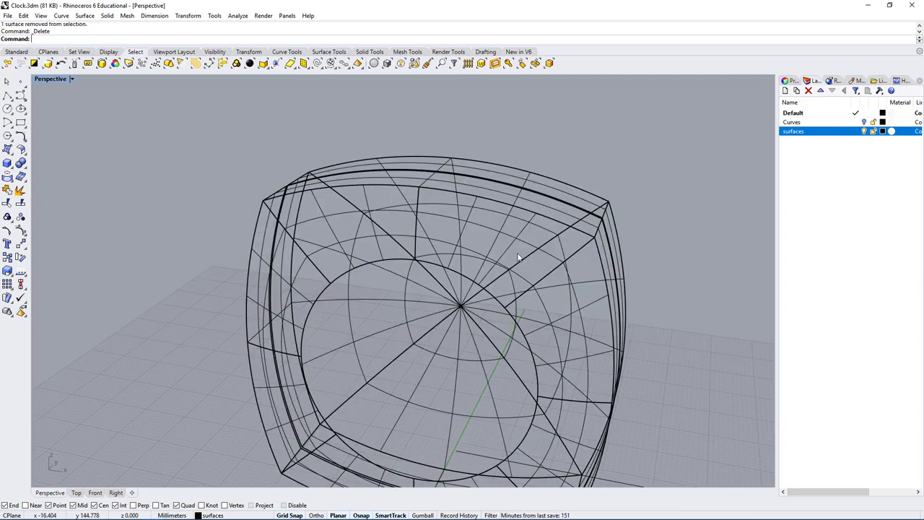
right_click_drag(517, 257, 426, 234)
left_click(418, 230)
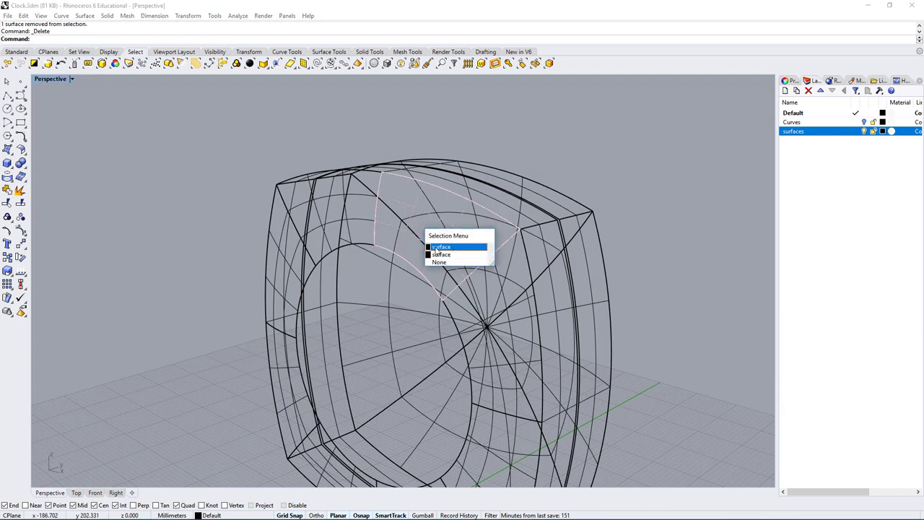
key("ctrl+z")
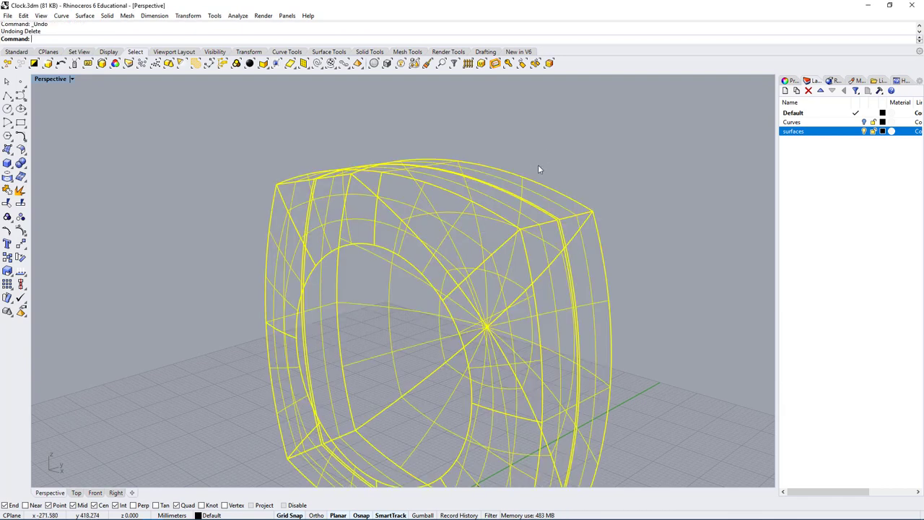
Try deleting only the exact duplicates, check the front surfaces for overlapping copies, and undo the deletion
left_click(466, 146)
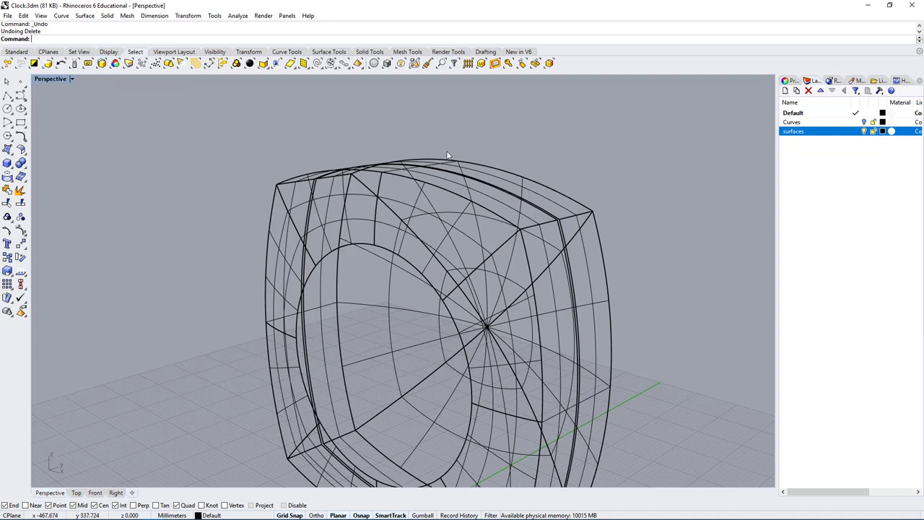
left_click(427, 262)
key("Escape")
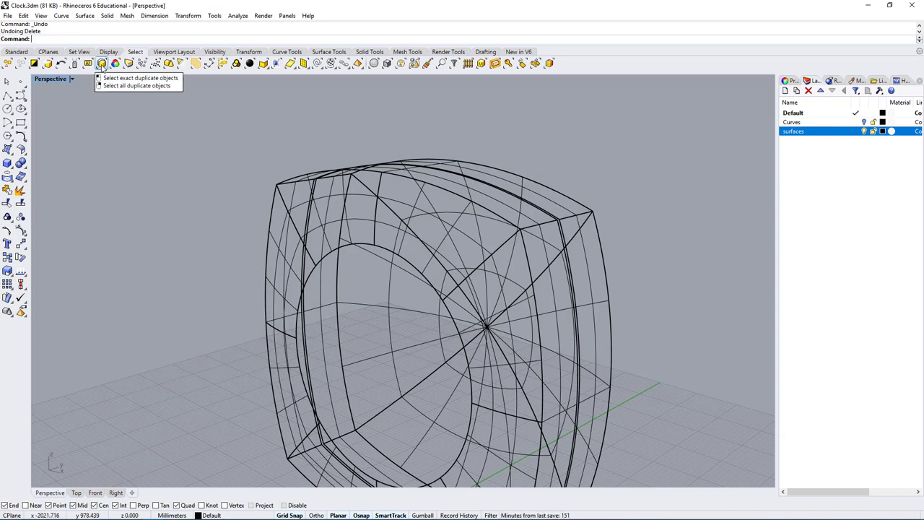
left_click(101, 64)
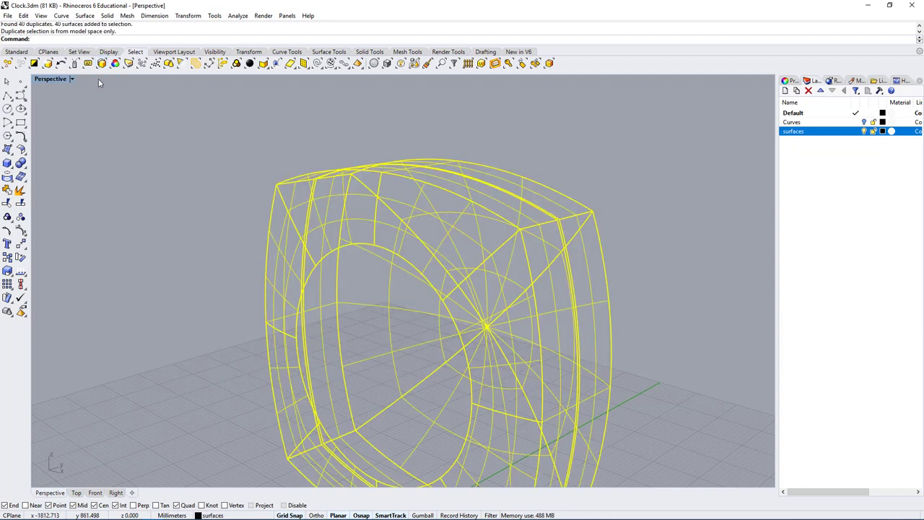
key("Delete")
right_click_drag(415, 247, 373, 238)
left_click(373, 244)
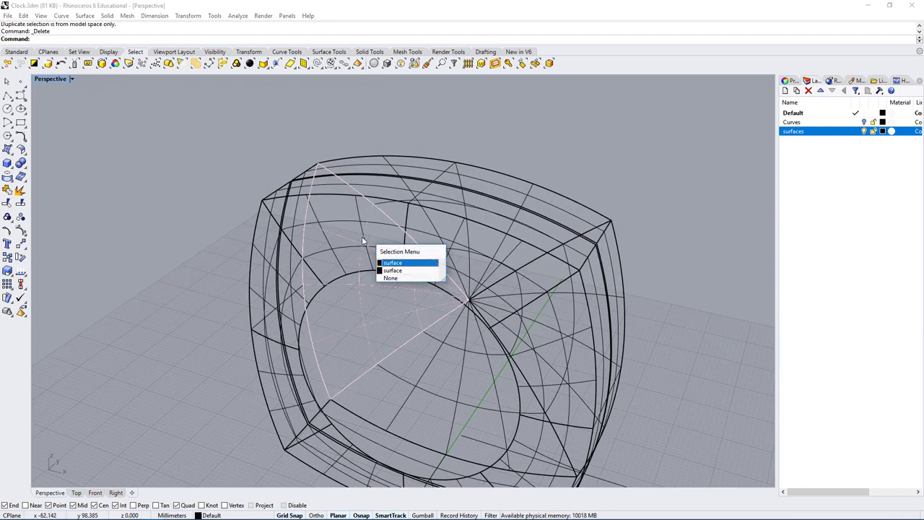
left_click(394, 272)
right_click_drag(394, 273, 348, 292)
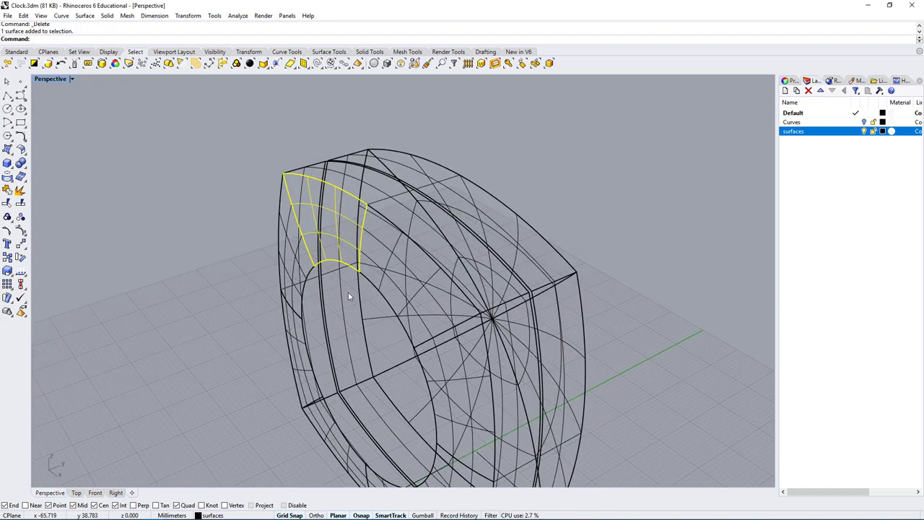
key("Escape")
left_click(351, 270)
key("Escape")
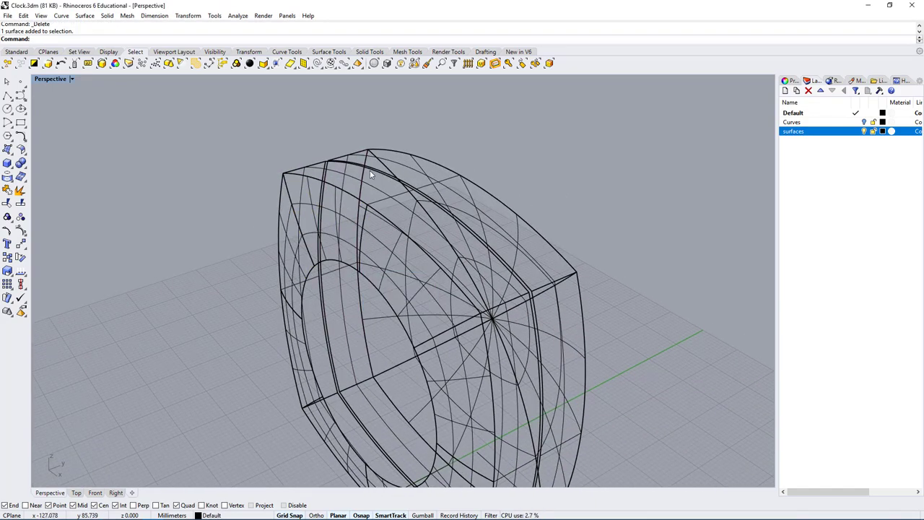
key("ctrl+z")
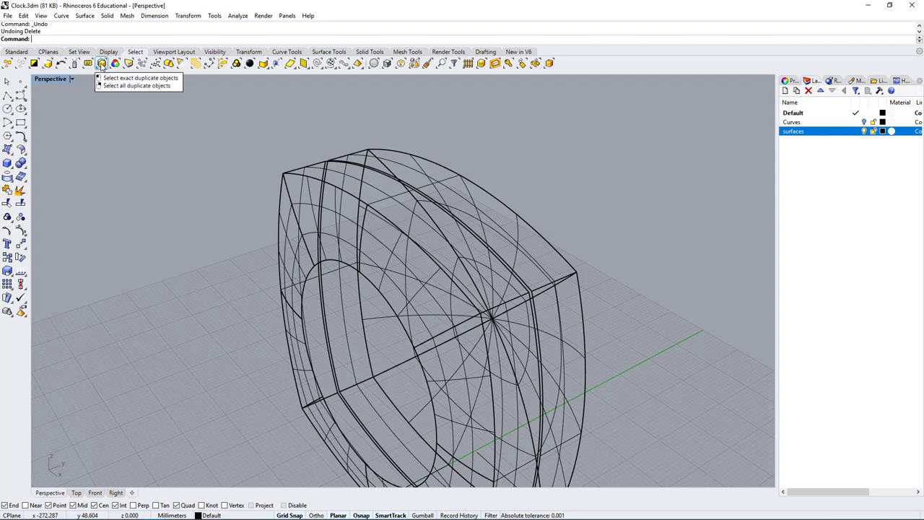
Try deleting every duplicate surface together with its original, undo the deletion, and clear the selection
left_click(101, 63)
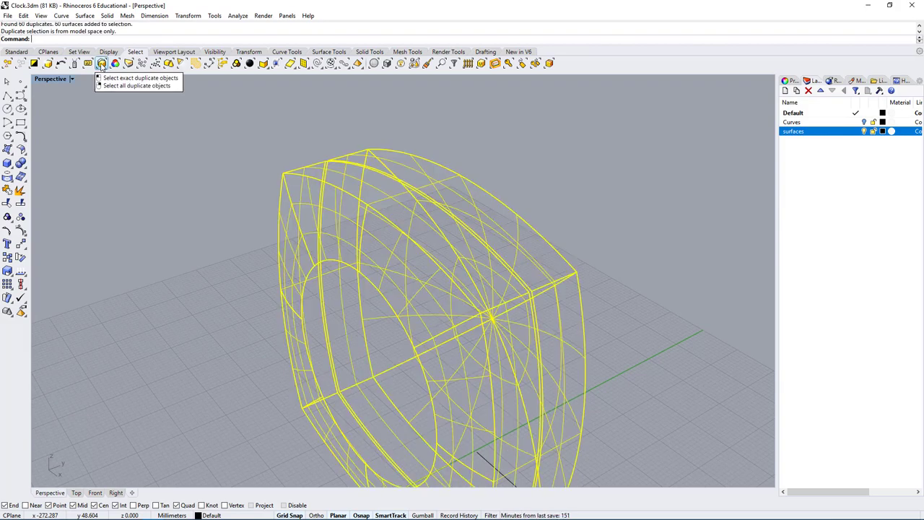
key("Delete")
key("ctrl+z")
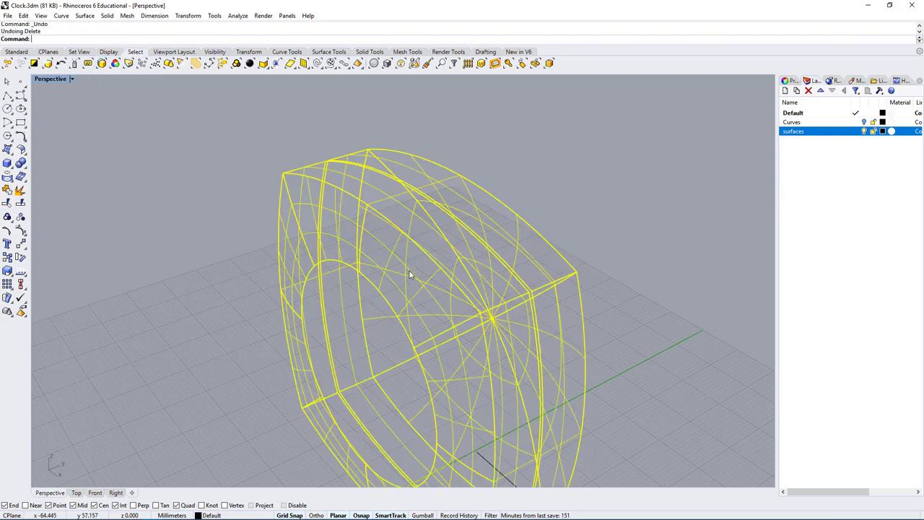
key("Escape")
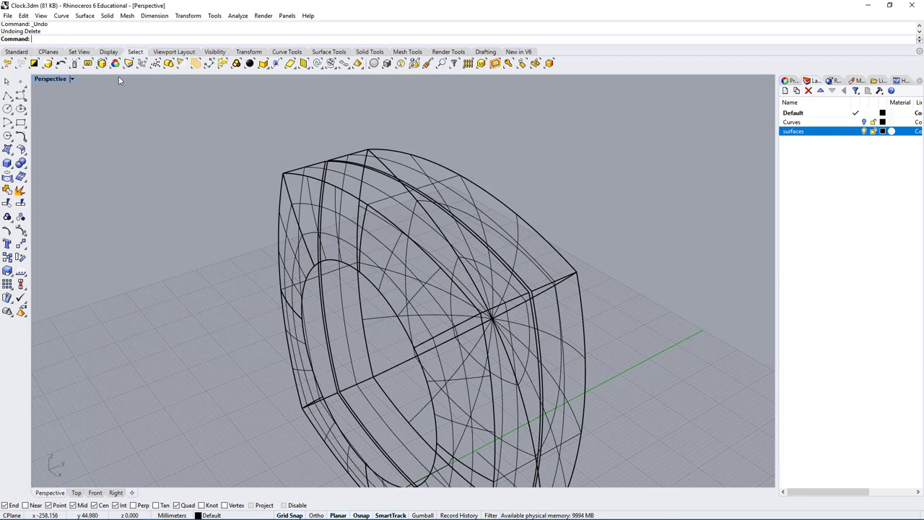
Delete the clock's exact duplicate surfaces, keeping one copy of each, and select one front surface to check for overlaps
left_click(101, 63)
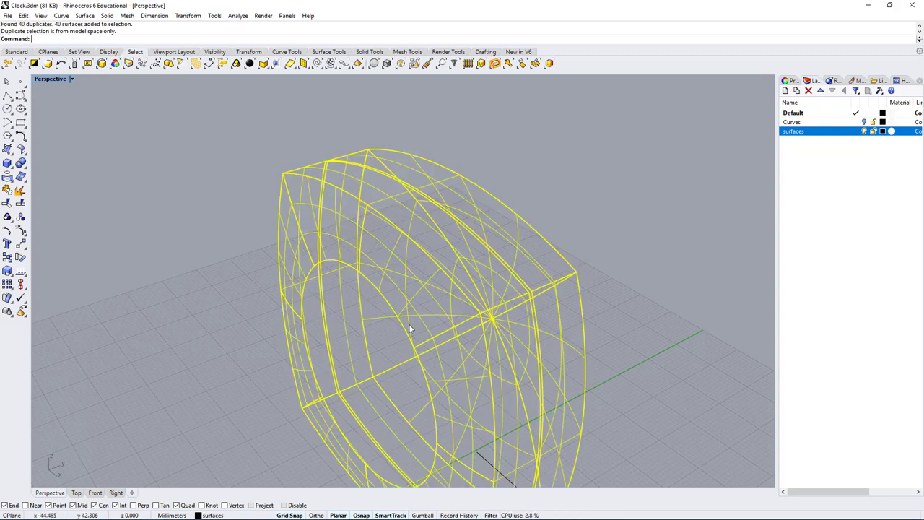
key("Delete")
right_click_drag(426, 323, 475, 260)
left_click(469, 248)
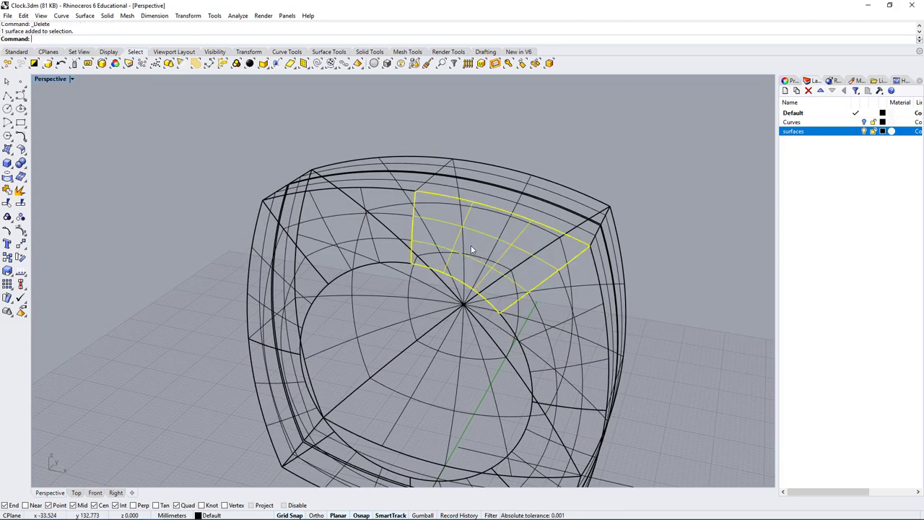
right_click_drag(316, 444, 412, 209)
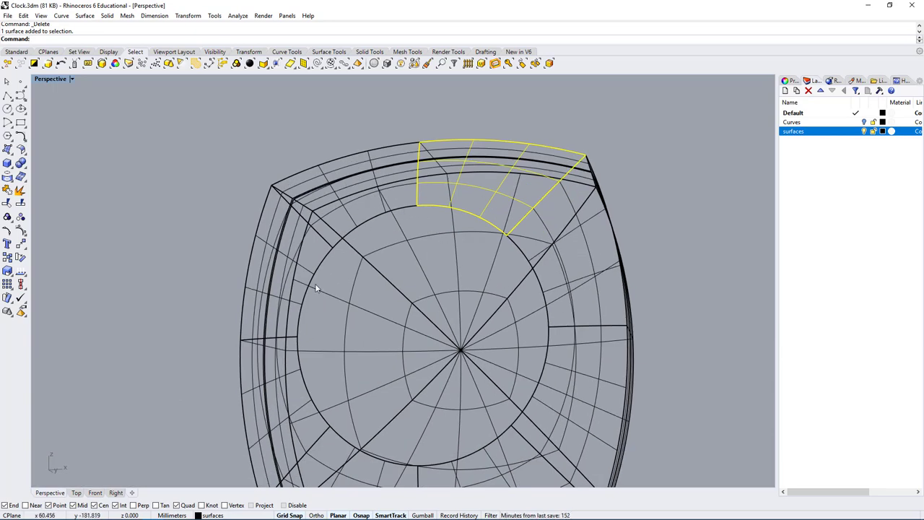
Clear the surface selection and hide the surfaces layer so only the curves layer's geometry is displayed
right_click_drag(316, 288, 435, 285)
left_click(830, 122)
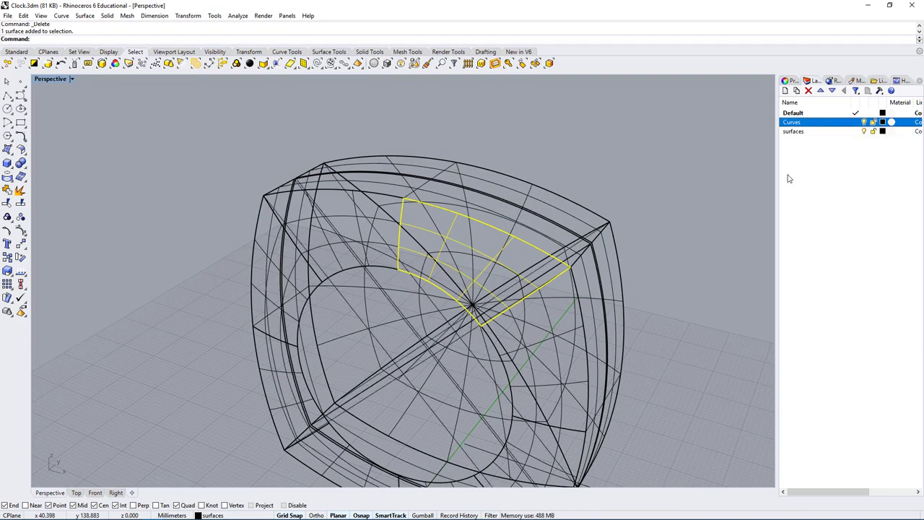
left_click(606, 140)
left_click(803, 131)
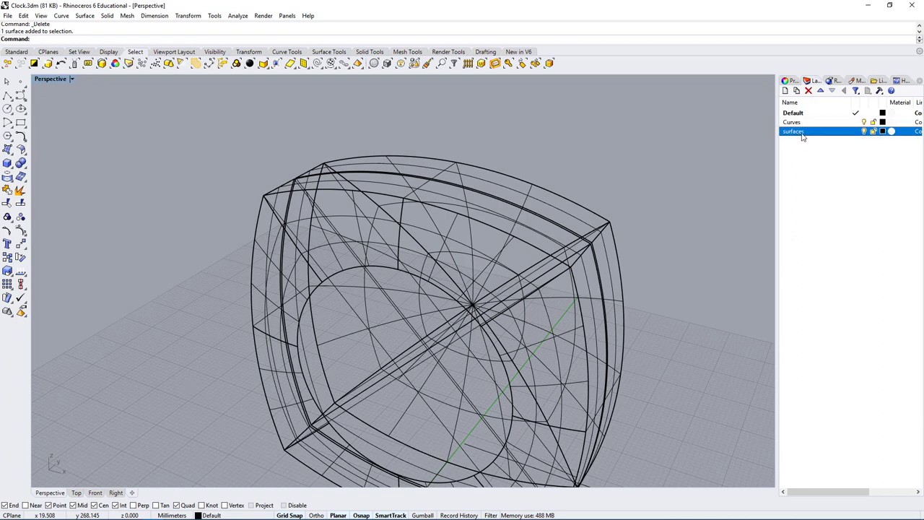
left_click(785, 132)
type("Surfaces")
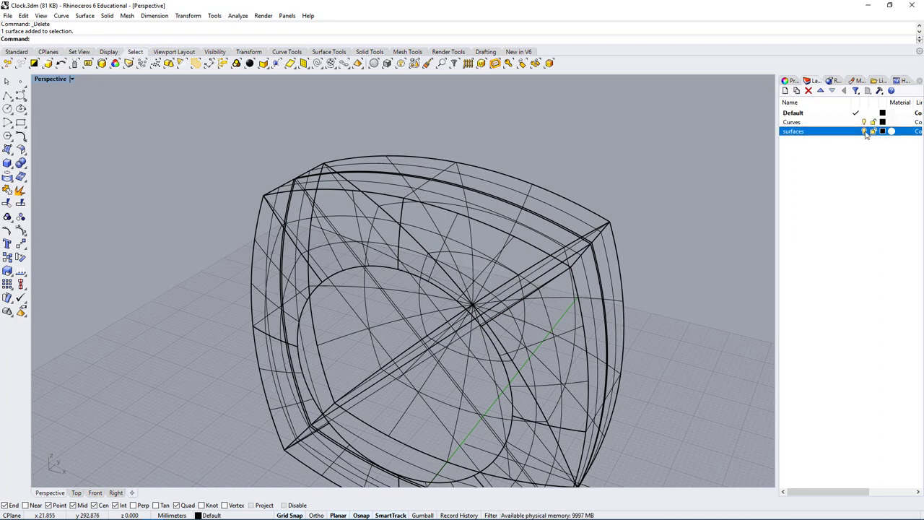
left_click(863, 132)
left_click(800, 124)
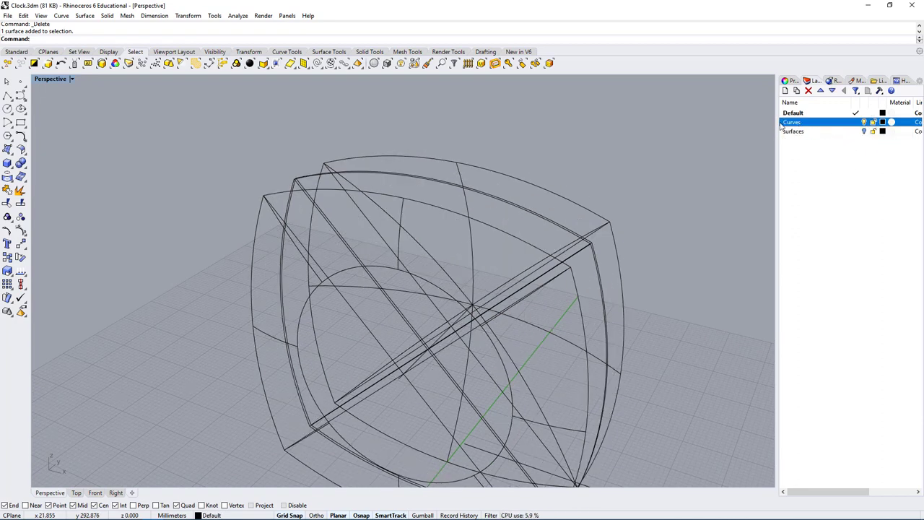
Examine the spacing and overall depth dimensions of the clock's curves in an enlarged Top view
scroll(564, 193, "down", 2)
right_click_drag(565, 195, 390, 366)
double_click(57, 80)
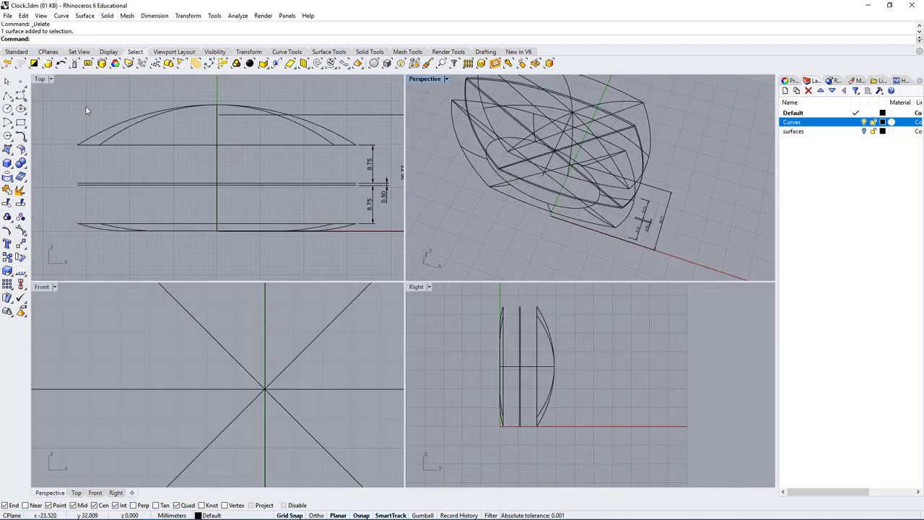
double_click(43, 79)
scroll(378, 250, "up", 5)
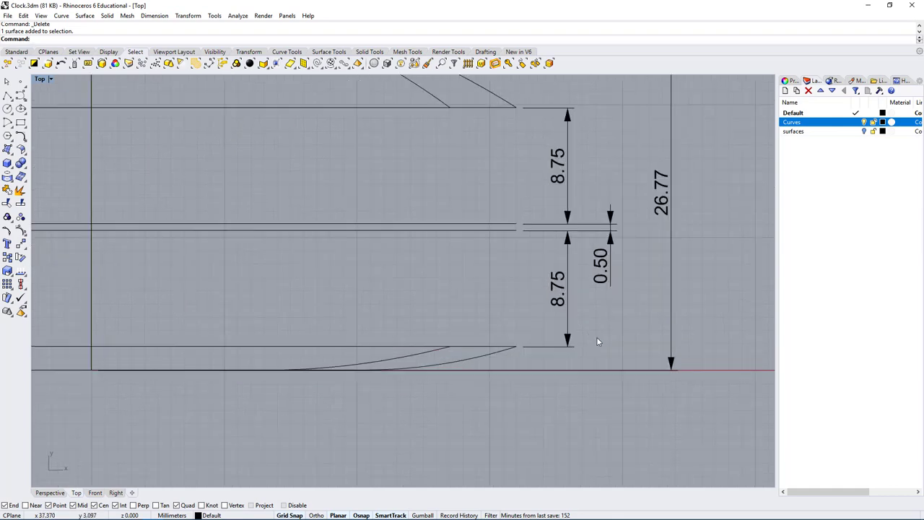
left_click(567, 346)
left_click_drag(615, 204, 595, 272)
left_click_drag(615, 162, 531, 188)
right_click_drag(528, 107, 540, 157)
left_click_drag(700, 221, 684, 252)
left_click(685, 253)
scroll(453, 241, "down", 5)
scroll(375, 207, "up", 8)
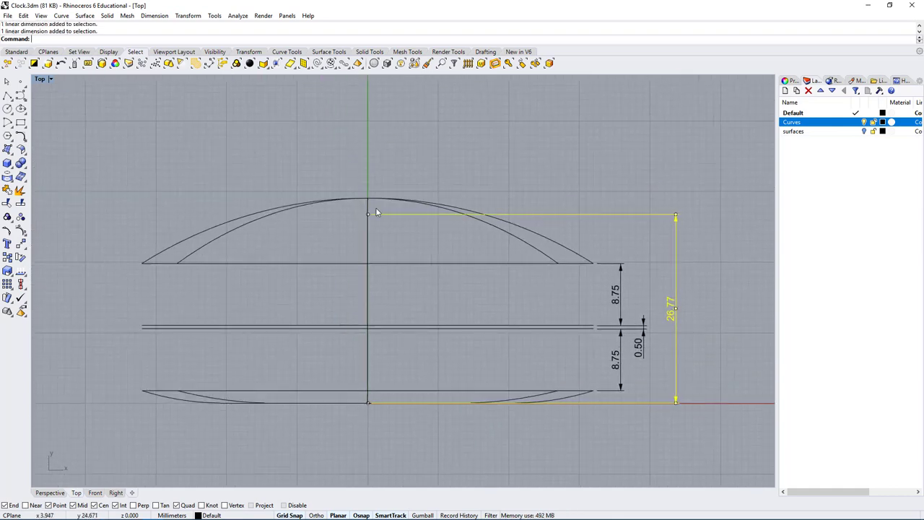
Delete the curves that form the domed back of the clock
scroll(239, 193, "down", 2)
right_click_drag(471, 266, 371, 252)
left_click_drag(291, 138, 235, 186)
double_click(41, 82)
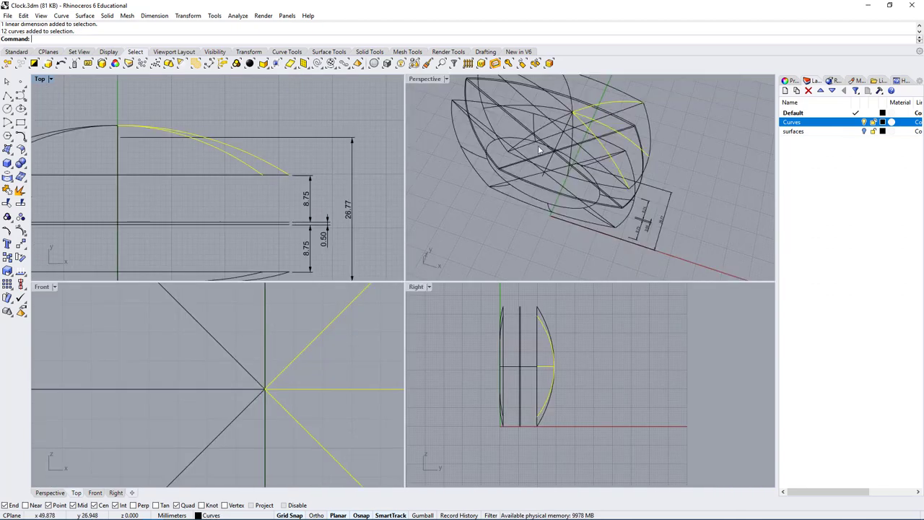
right_click_drag(624, 171, 691, 206)
scroll(692, 176, "up", 4)
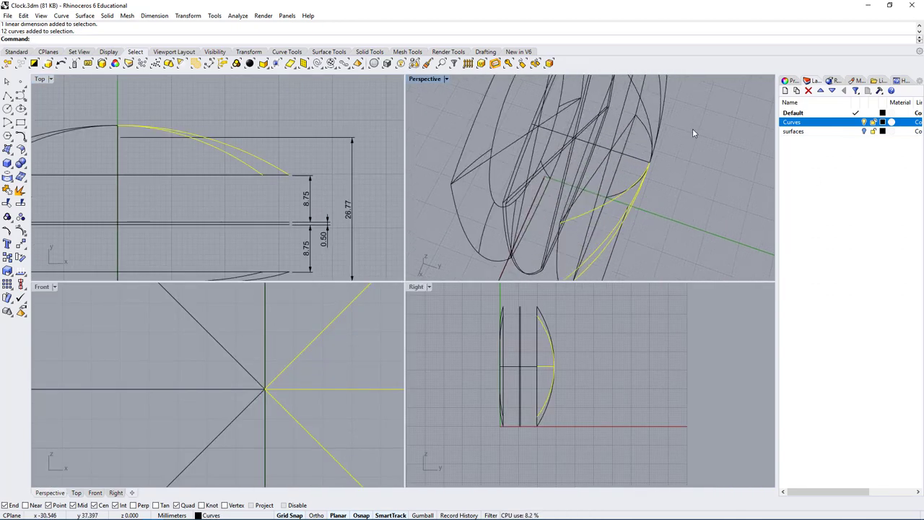
left_click(693, 130)
left_click(644, 186)
key("Delete")
Place a point object at coordinates 0,26.77 and clear the selection
mouse_move(702, 171)
right_mouse_down()
mouse_move(675, 174)
mouse_move(699, 161)
right_mouse_up()
right_click_drag(164, 165, 222, 167)
right_click_drag(625, 147, 584, 160)
double_click(426, 80)
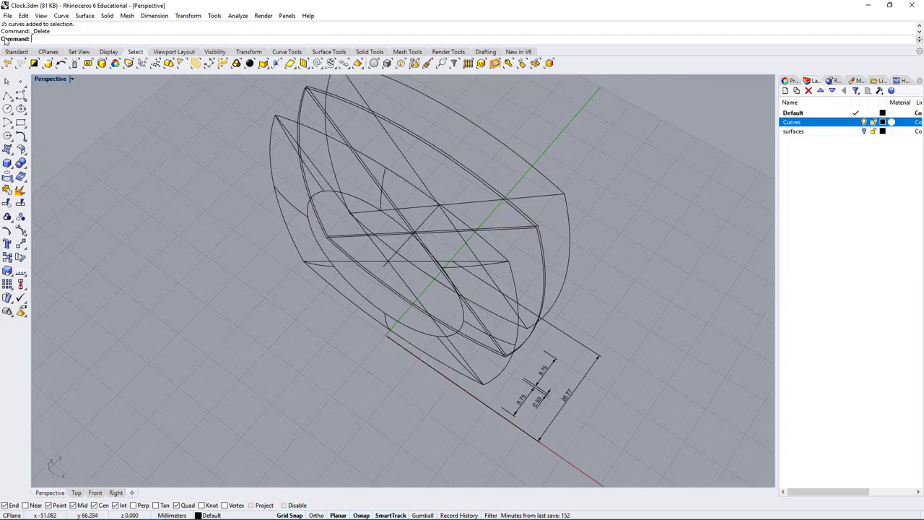
left_click(15, 53)
right_click_drag(411, 237, 253, 247)
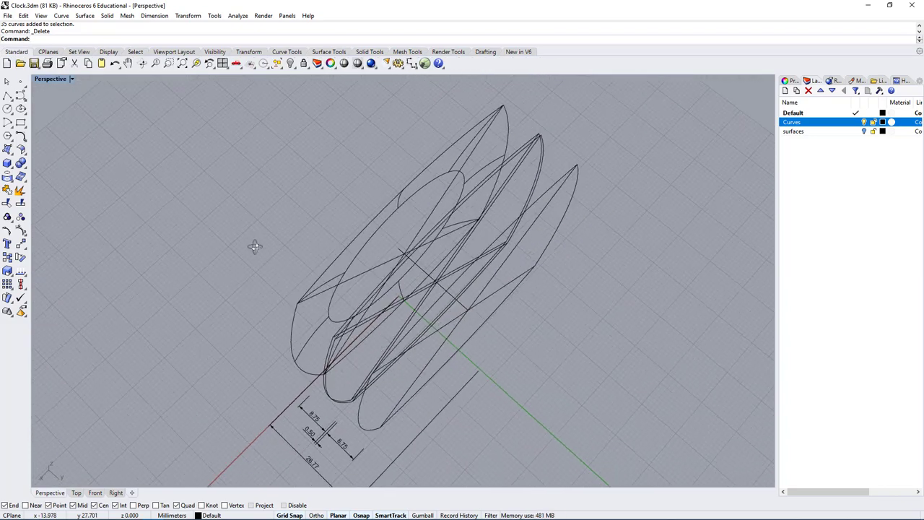
left_click(22, 84)
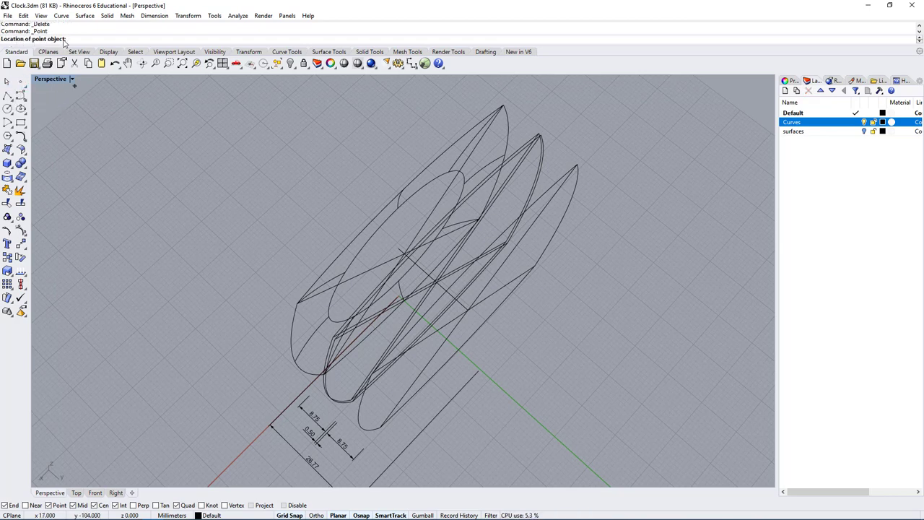
right_click_drag(228, 262, 355, 243)
type("0")
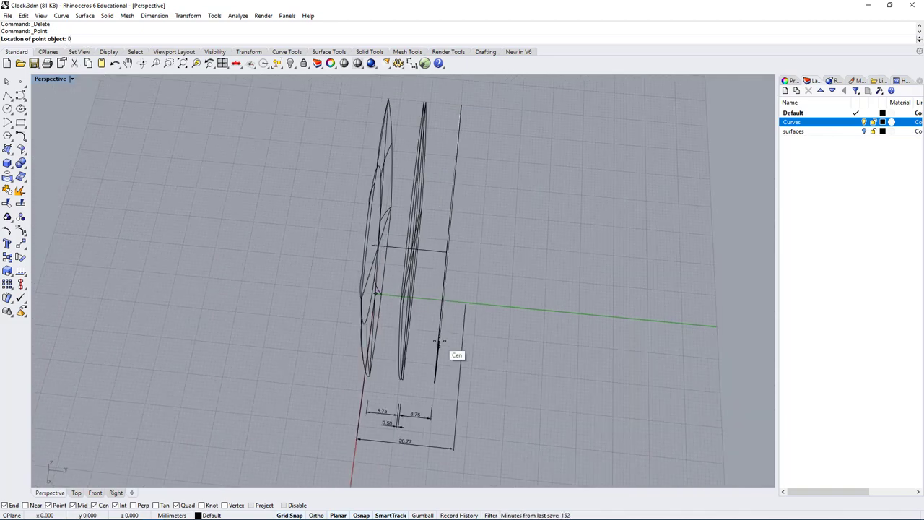
type(",26.77")
key("Return")
right_click_drag(572, 347, 491, 331)
left_click(462, 326)
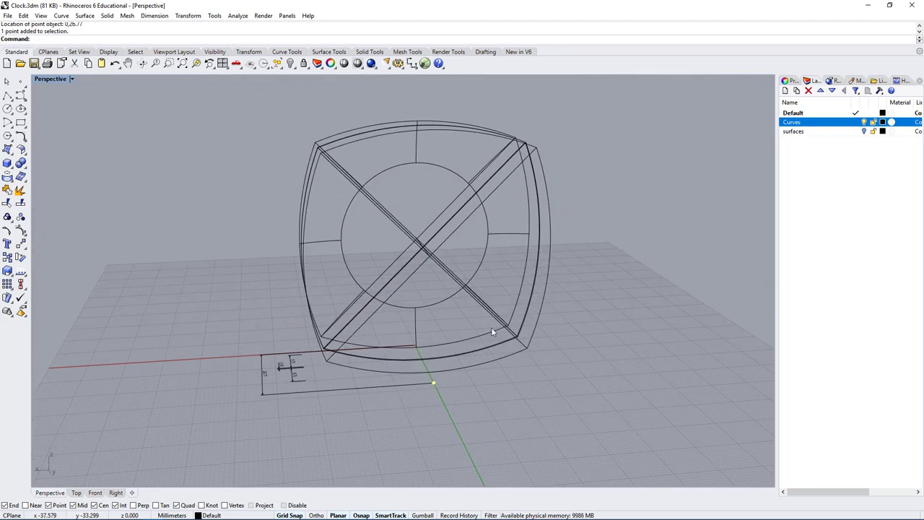
right_click_drag(378, 394, 606, 365)
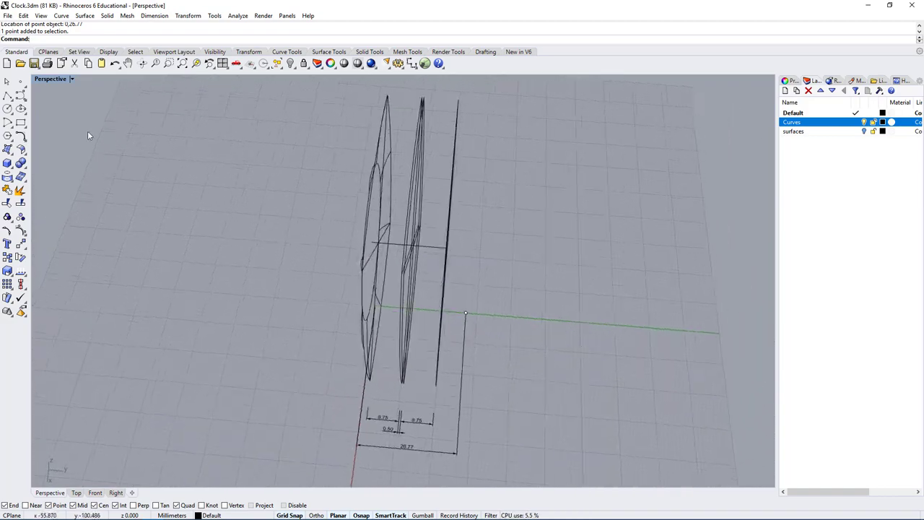
Select all the clock's curves and check closely how their centre line sits against the Y axis in the Top view
double_click(50, 78)
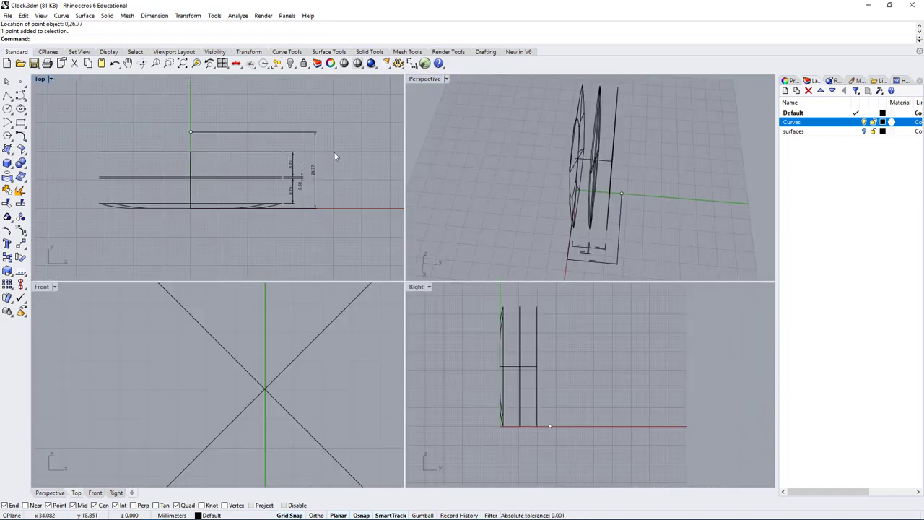
right_click_drag(610, 183, 633, 185)
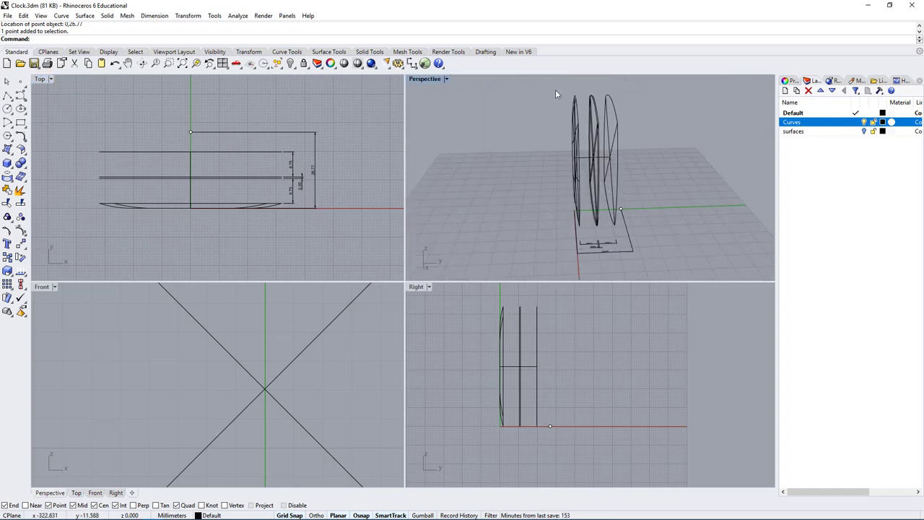
left_click_drag(555, 90, 621, 228)
left_click_drag(618, 242, 614, 241)
right_click_drag(614, 241, 609, 218)
mouse_move(188, 187)
right_mouse_down()
mouse_move(234, 213)
mouse_move(184, 179)
right_mouse_up()
scroll(203, 164, "up", 15)
scroll(176, 217, "up", 6)
right_click_drag(184, 232, 154, 178)
scroll(182, 179, "up", 6)
scroll(197, 192, "up", 6)
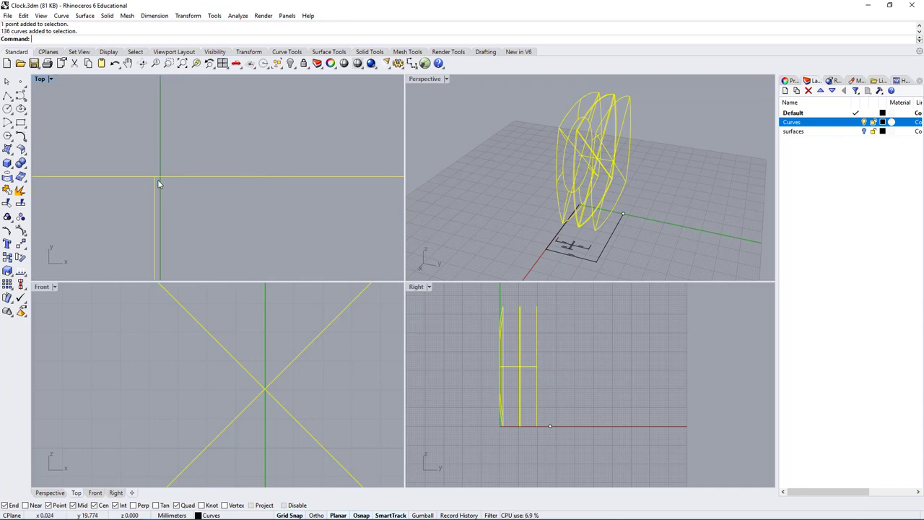
scroll(151, 197, "up", 2)
scroll(153, 180, "down", 20)
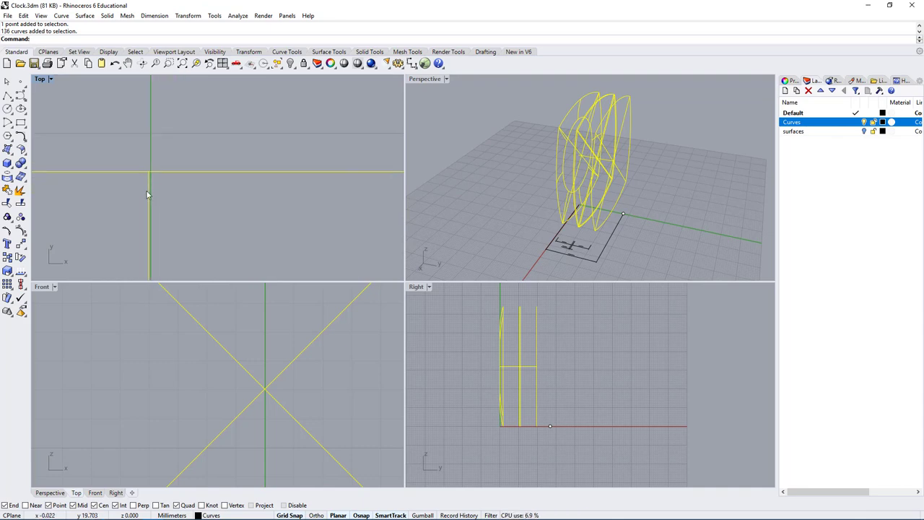
Move the selected curves about 10 mm sideways off the Y axis in the negative X direction
type("M")
key("Return")
scroll(225, 200, "down", 6)
left_click(274, 178)
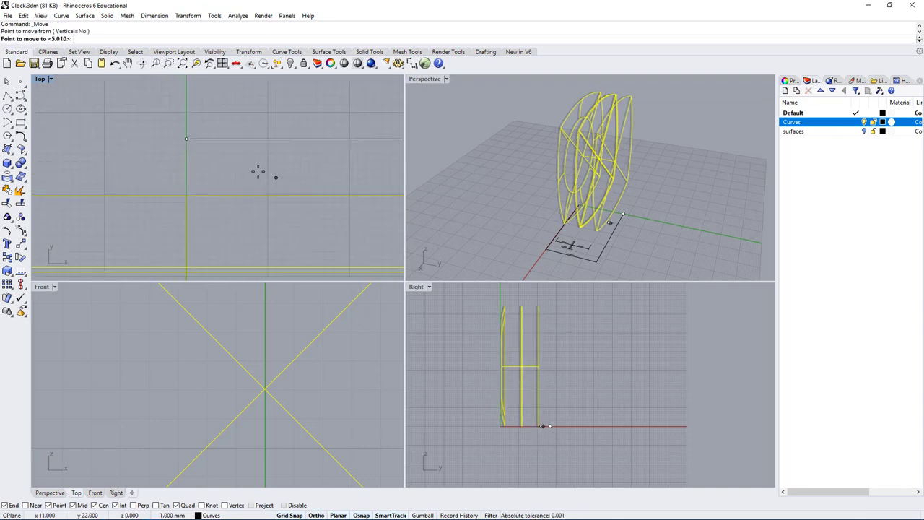
left_click(197, 178)
scroll(191, 195, "down", 5)
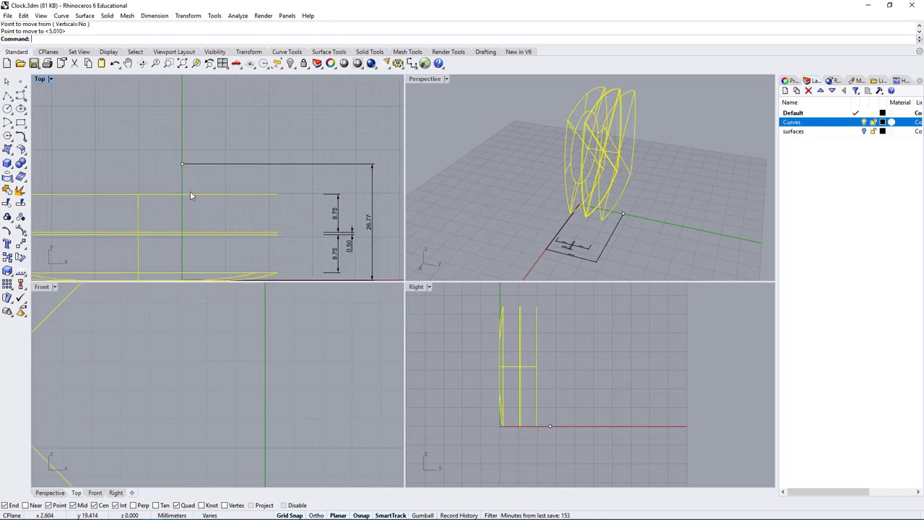
right_click_drag(231, 223, 237, 223)
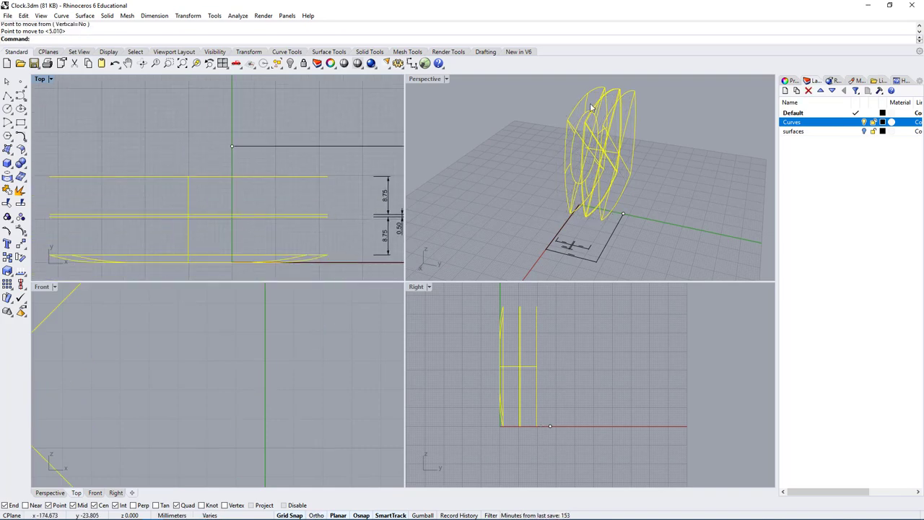
right_click_drag(498, 230, 627, 222)
right_click_drag(282, 197, 323, 133)
scroll(569, 146, "down", 4)
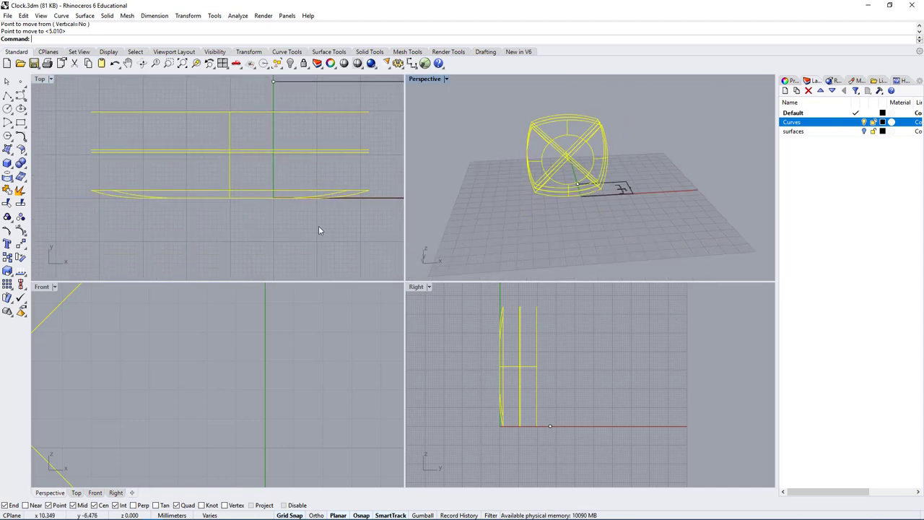
Move the selected curves from the centre of the front circle to the origin, entering 0 as the target point
left_click(187, 16)
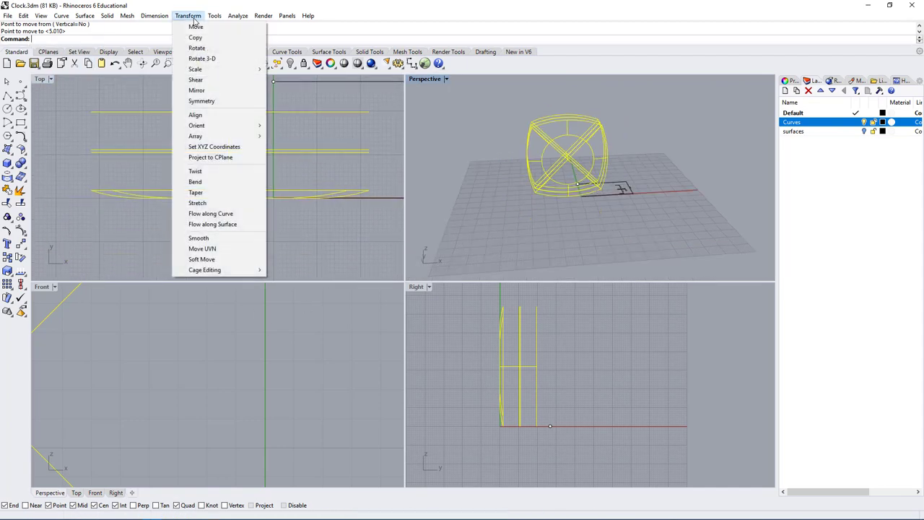
left_click(395, 10)
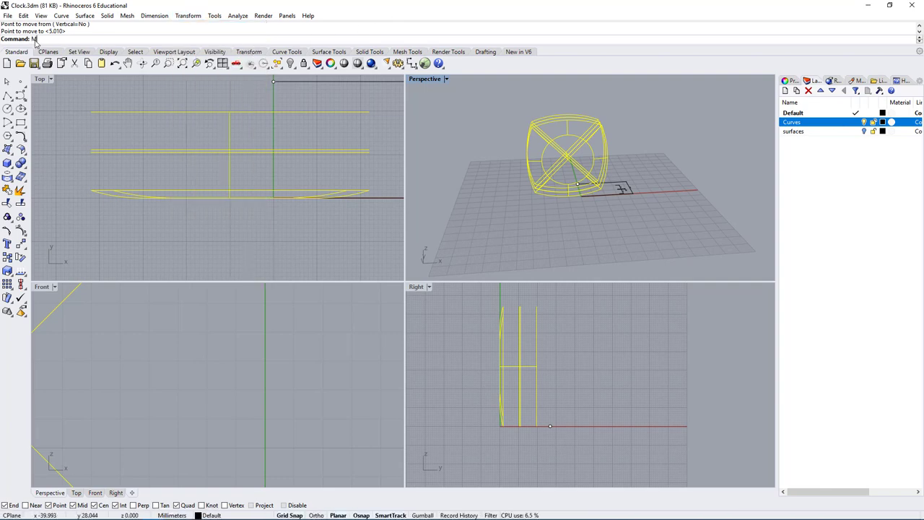
key("Return")
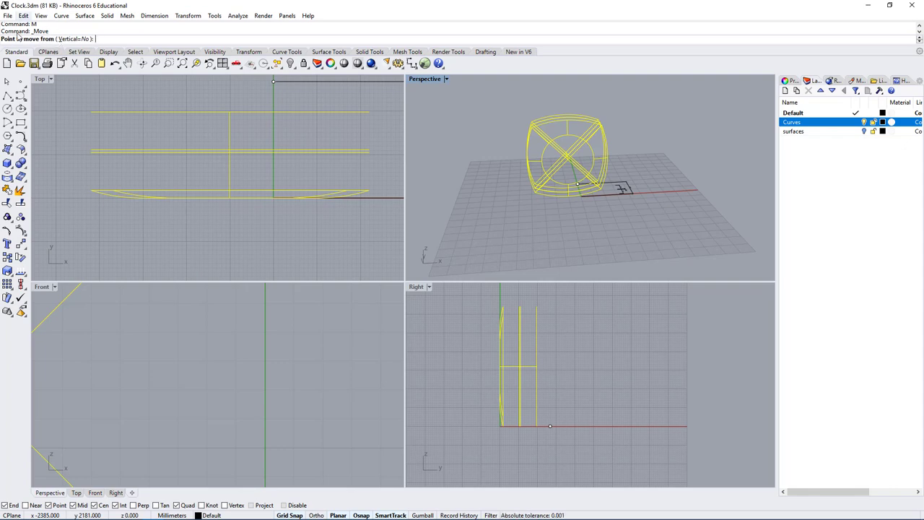
left_click(188, 16)
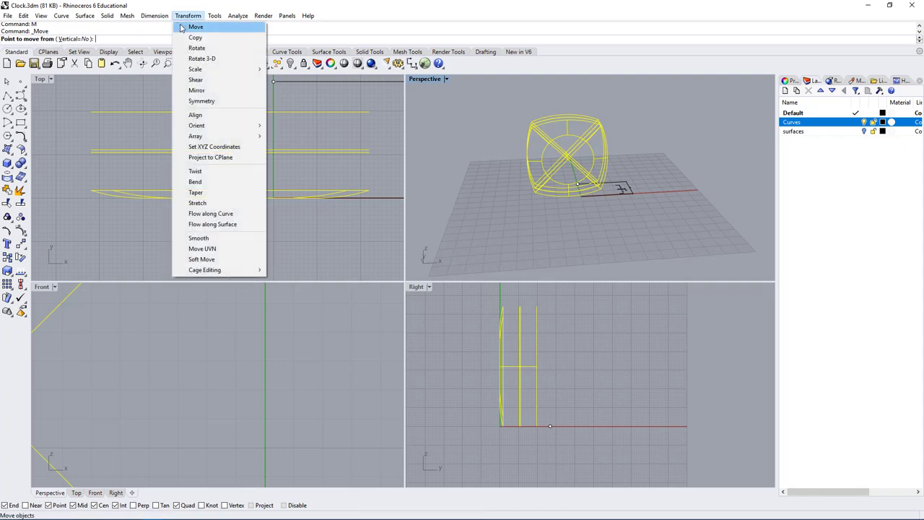
left_click(192, 3)
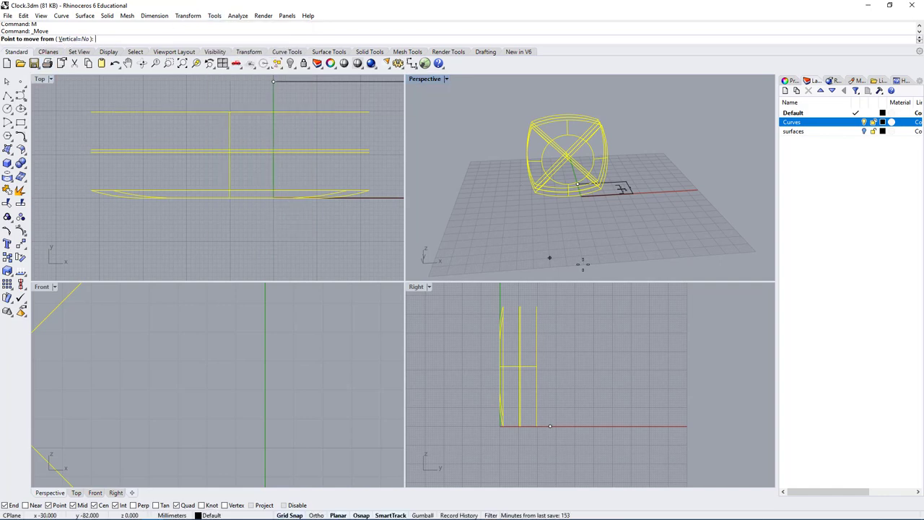
scroll(527, 261, "up", 2)
scroll(188, 368, "down", 4)
scroll(189, 368, "down", 8)
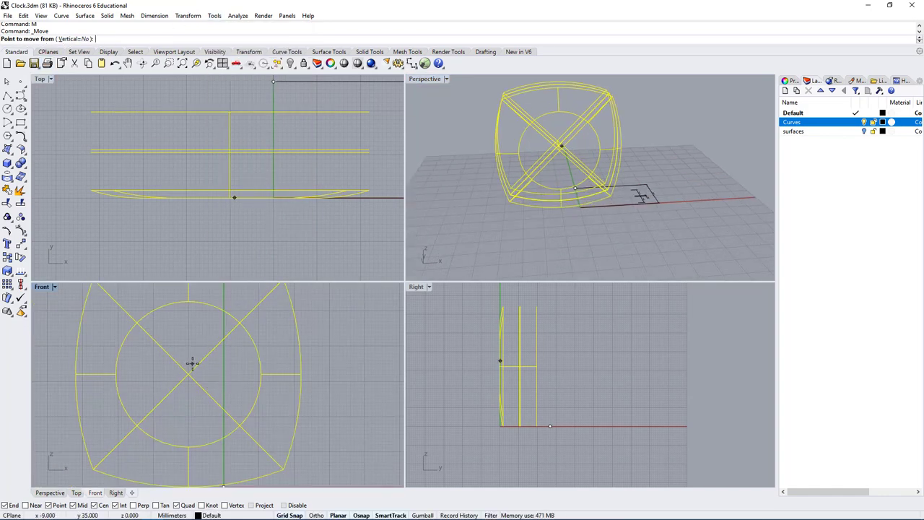
right_click_drag(192, 367, 292, 361)
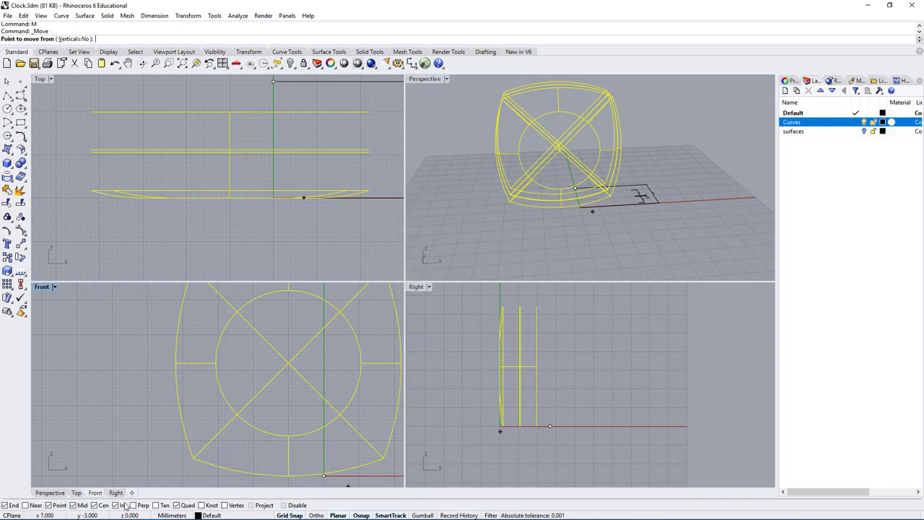
left_click(268, 297)
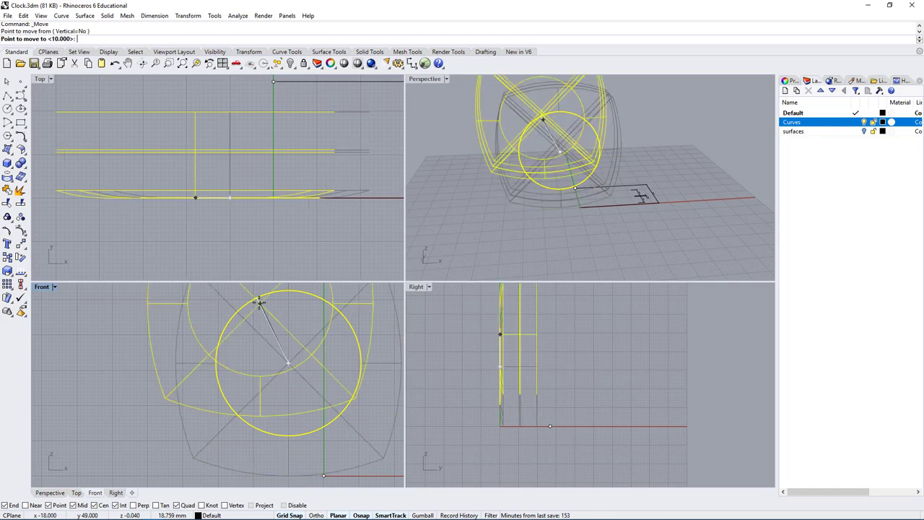
scroll(289, 395, "up", 5)
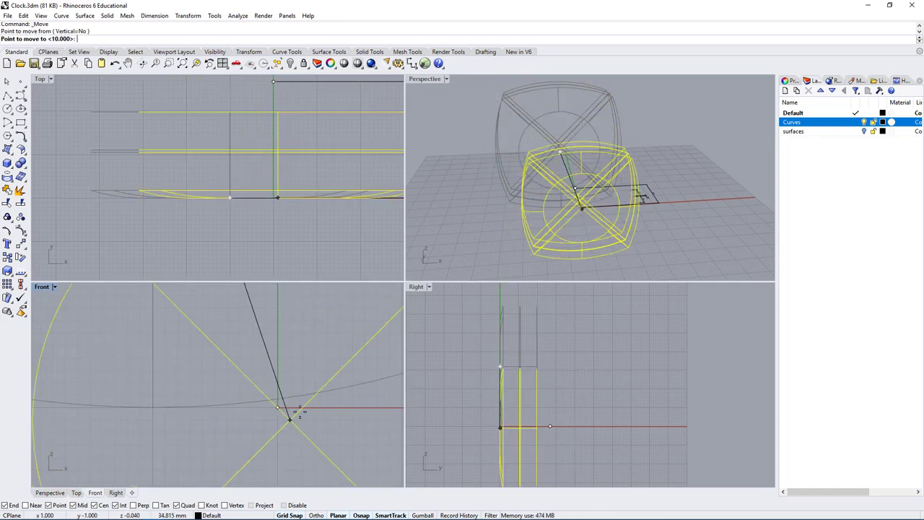
scroll(299, 415, "down", 4)
scroll(322, 437, "up", 2)
scroll(279, 438, "down", 5)
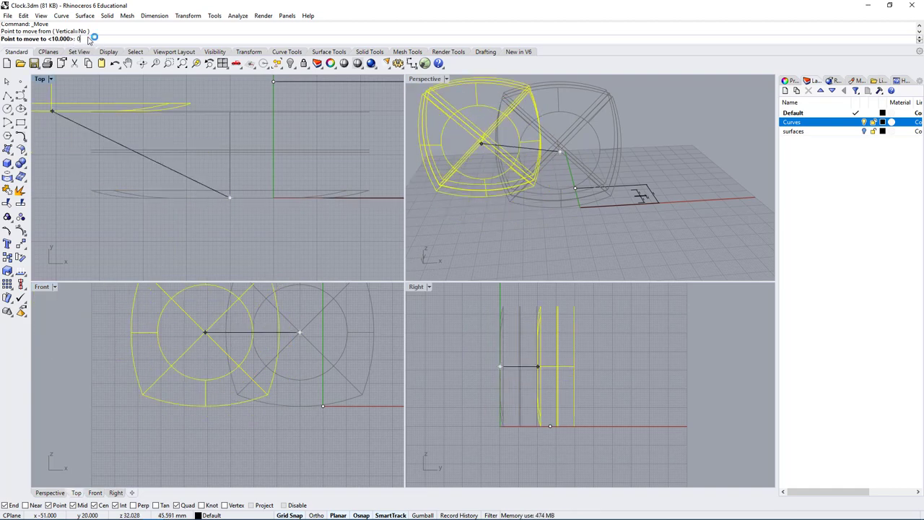
key("Return")
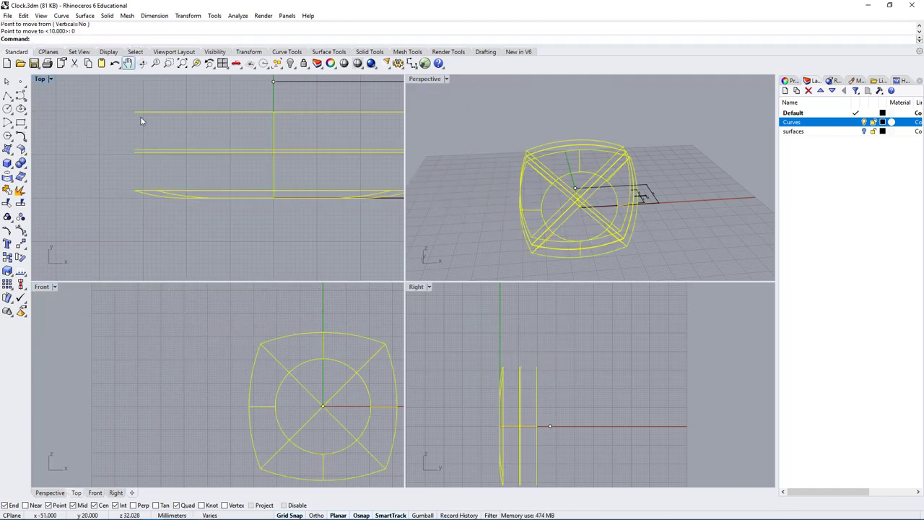
left_click(78, 32)
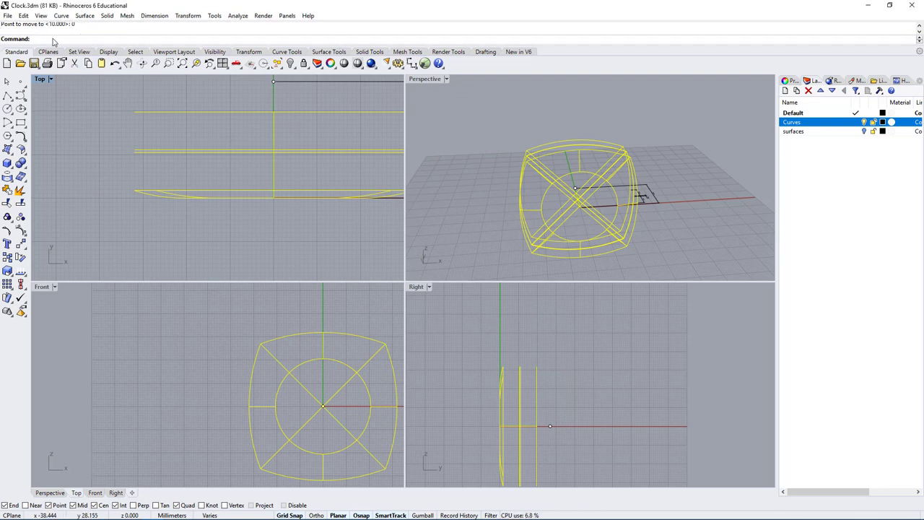
Examine the moved clock curves in the Front and Perspective views, checking their position against the origin, the Y axis and the dimensions
right_click_drag(328, 406, 259, 398)
right_click_drag(561, 241, 569, 187)
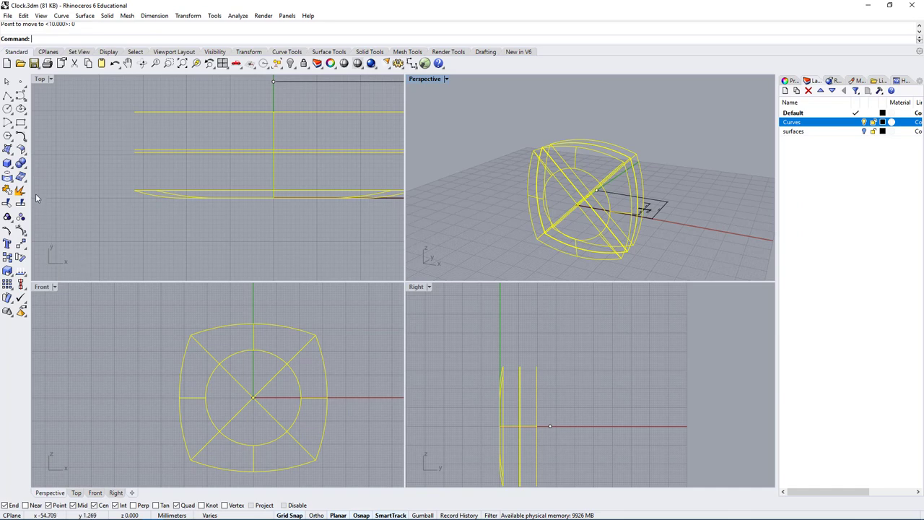
scroll(579, 215, "up", 10)
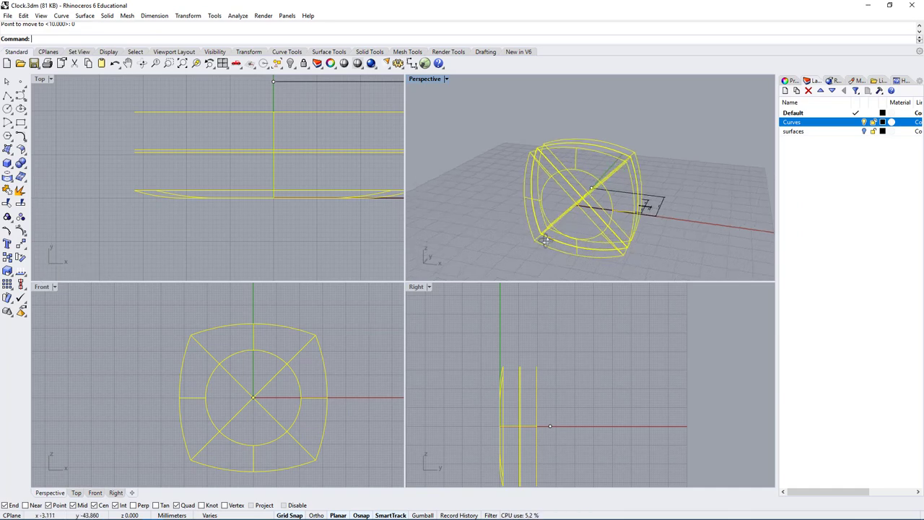
scroll(617, 238, "up", 4)
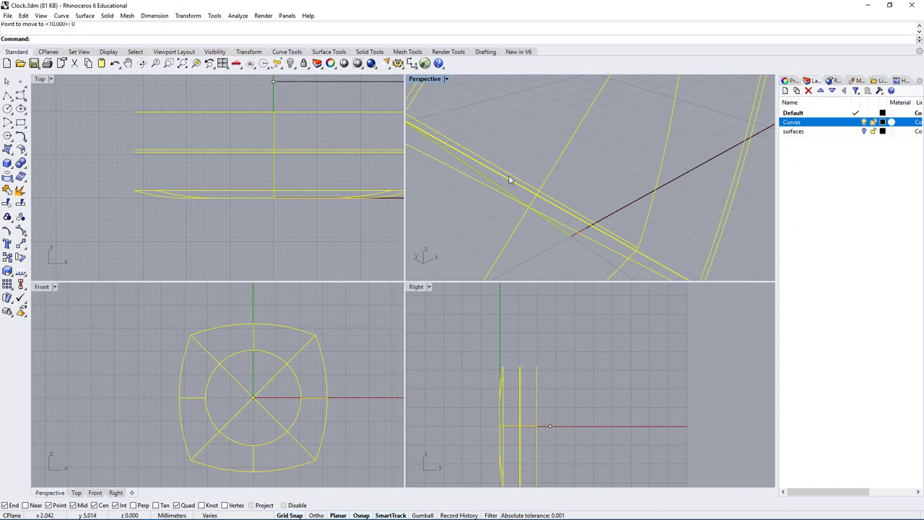
double_click(425, 78)
right_click_drag(488, 207, 426, 177)
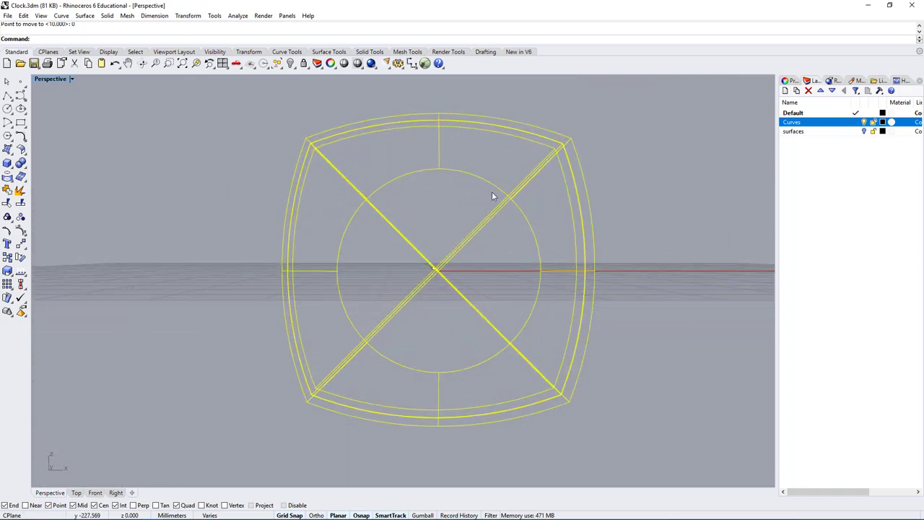
right_click_drag(492, 196, 376, 196)
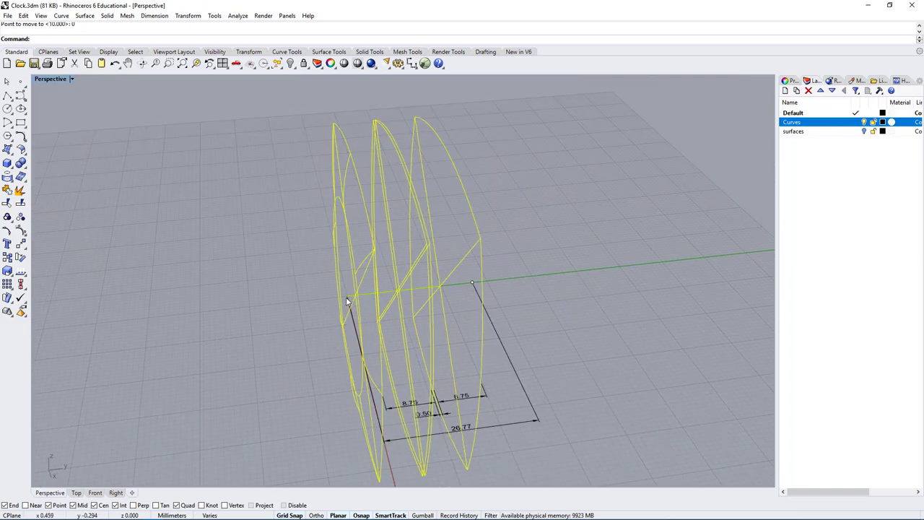
right_click_drag(348, 303, 381, 428)
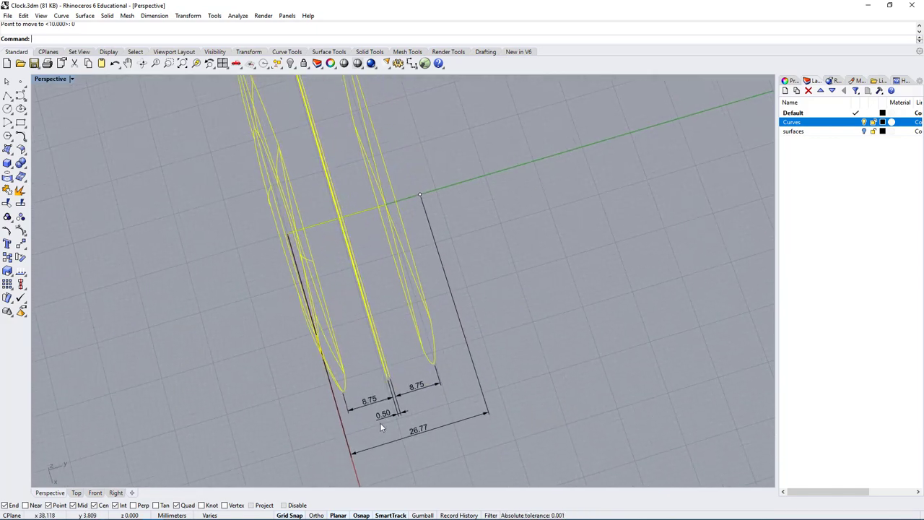
double_click(51, 79)
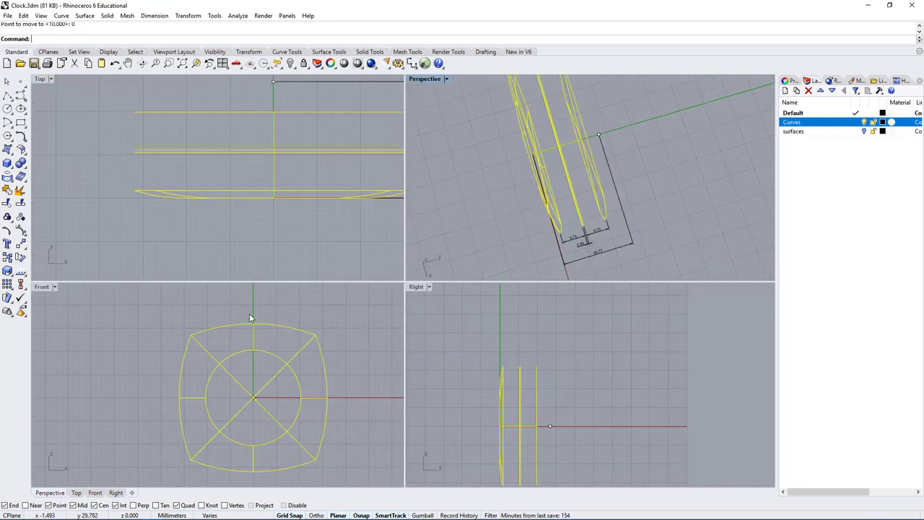
Examine the clock's outline curves from several angles and select the point on the Y axis behind the rear outline
right_click_drag(538, 431, 485, 314)
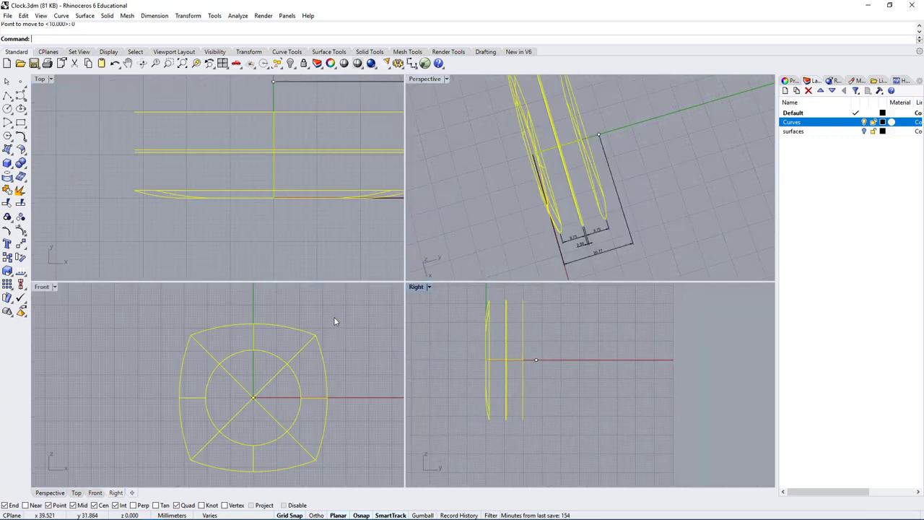
right_click_drag(605, 189, 671, 149)
double_click(426, 79)
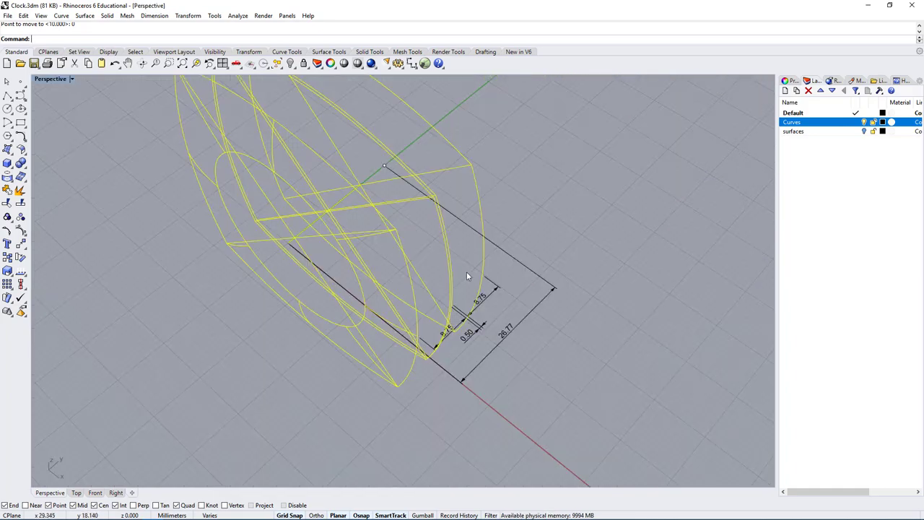
scroll(466, 271, "up", 5)
right_click_drag(471, 294, 391, 295)
scroll(390, 295, "up", 5)
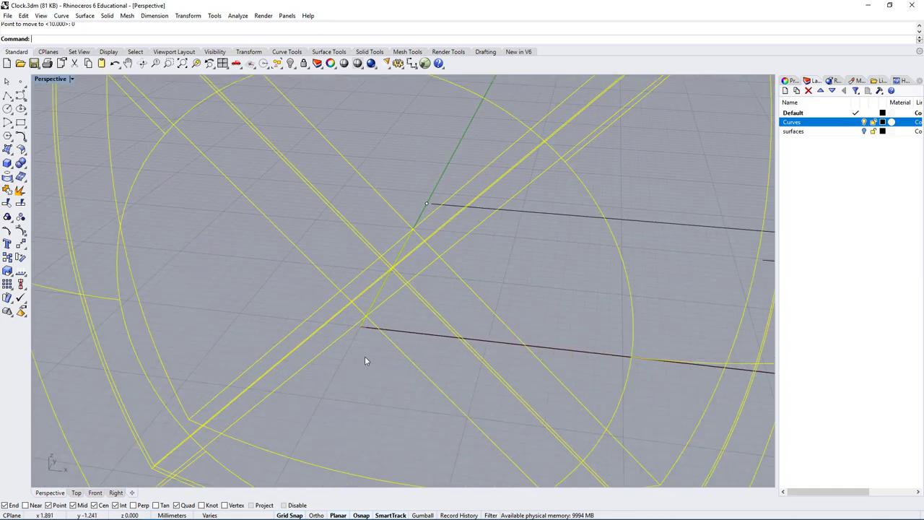
right_click_drag(393, 367, 478, 373)
left_click(580, 307)
right_click_drag(581, 307, 386, 374)
left_click(429, 370)
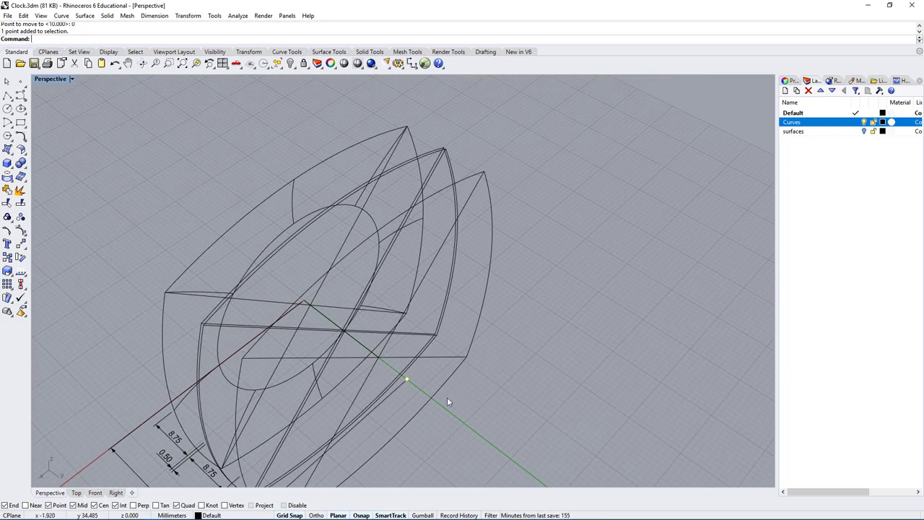
mouse_move(447, 402)
right_mouse_down()
mouse_move(471, 394)
mouse_move(434, 398)
right_mouse_up()
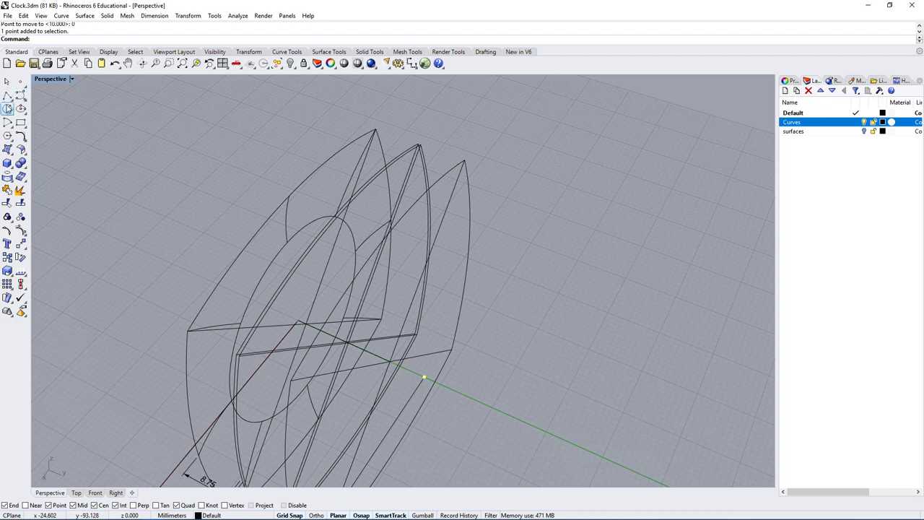
Draw a three-point arc from one rear-outline corner through the offset Y-axis point to the diagonally opposite corner
left_click(12, 128)
left_click_drag(32, 120, 122, 99)
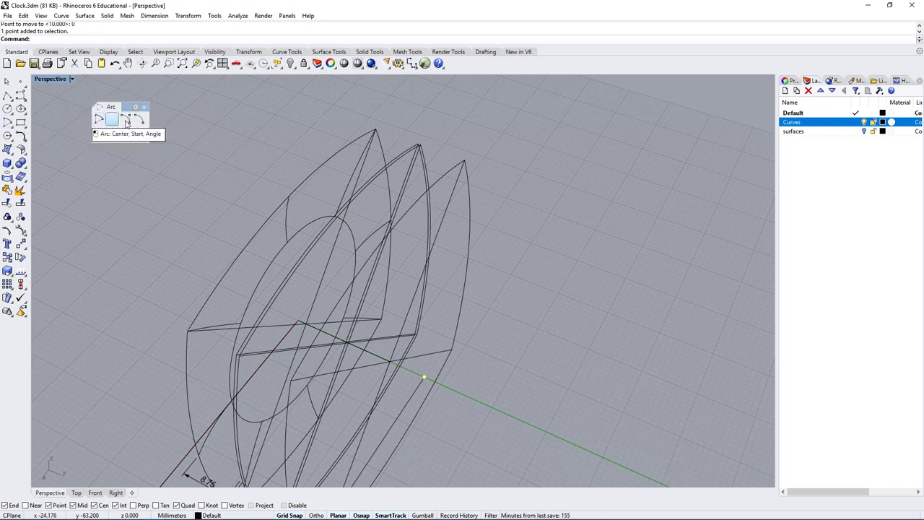
left_click(61, 15)
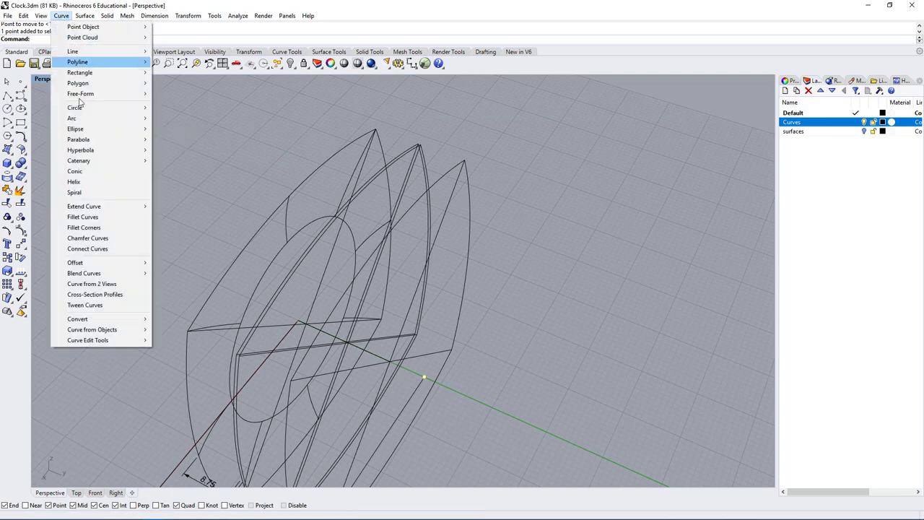
mouse_move(76, 118)
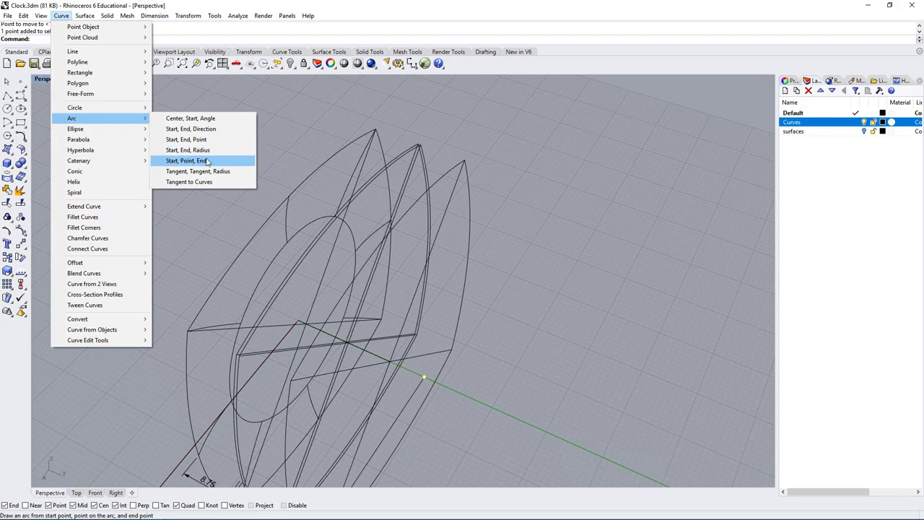
left_click(192, 166)
right_click_drag(214, 180, 437, 282)
left_click(496, 176)
left_click(423, 367)
scroll(425, 337, "up", 5)
right_click_drag(423, 338, 398, 395)
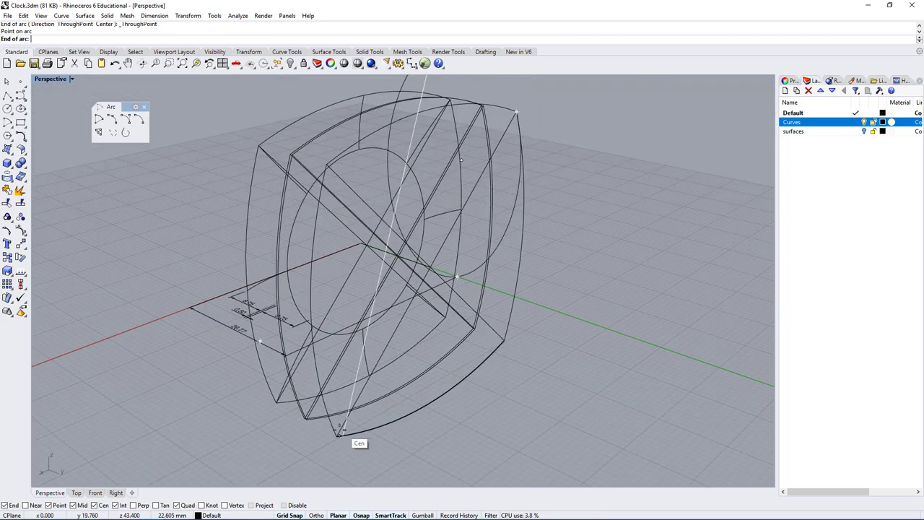
left_click(333, 438)
Inspect the rear diagonal arc and its apex point in the perspective and top views
right_click_drag(525, 289, 500, 289)
left_click(338, 293)
scroll(500, 290, "up", 3)
left_click(494, 284)
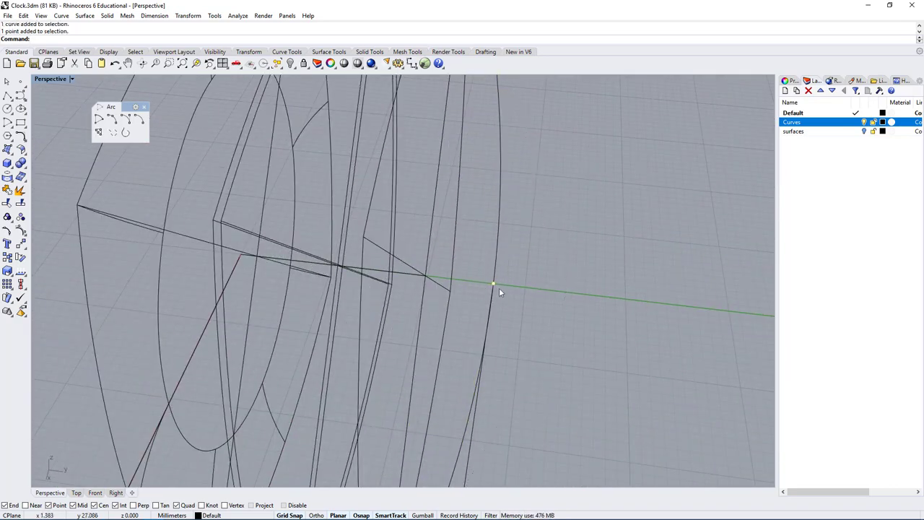
scroll(496, 294, "down", 3)
double_click(60, 84)
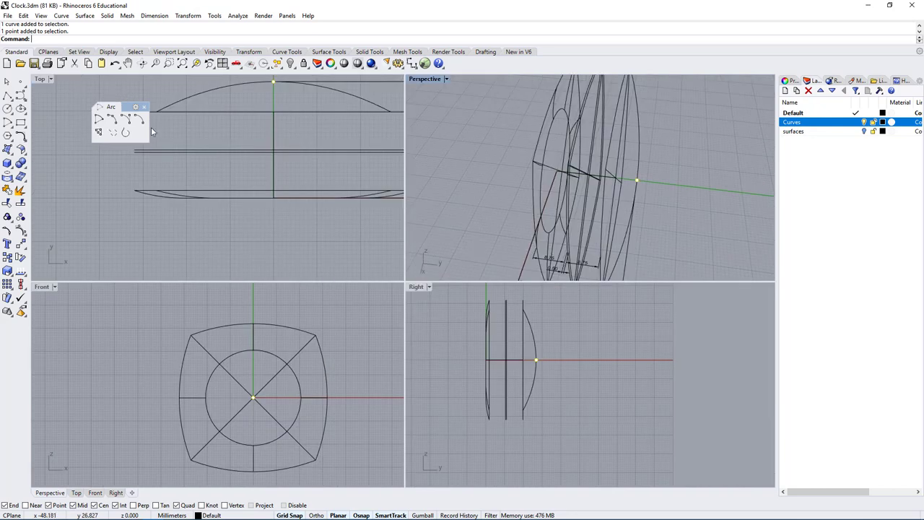
scroll(336, 142, "up", 5)
left_click_drag(335, 214, 334, 216)
right_click_drag(281, 174, 342, 205)
left_click(247, 158)
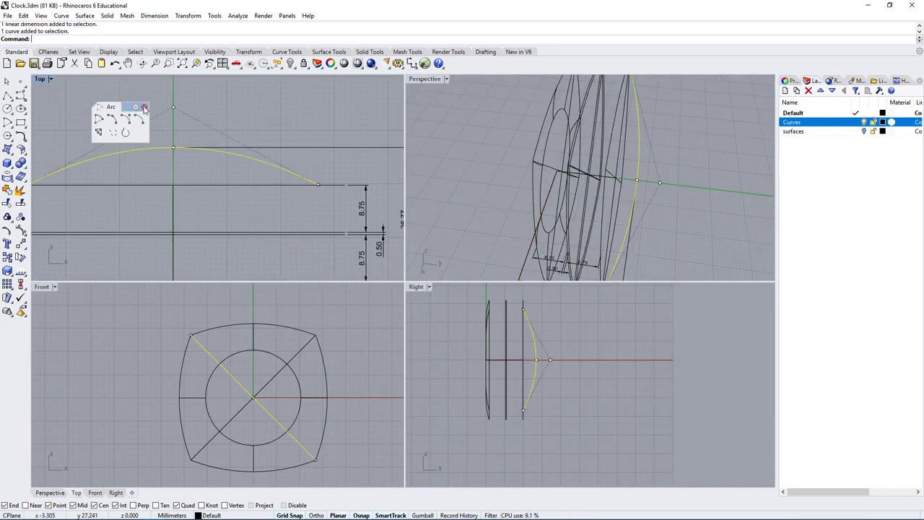
right_click_drag(589, 136, 671, 231)
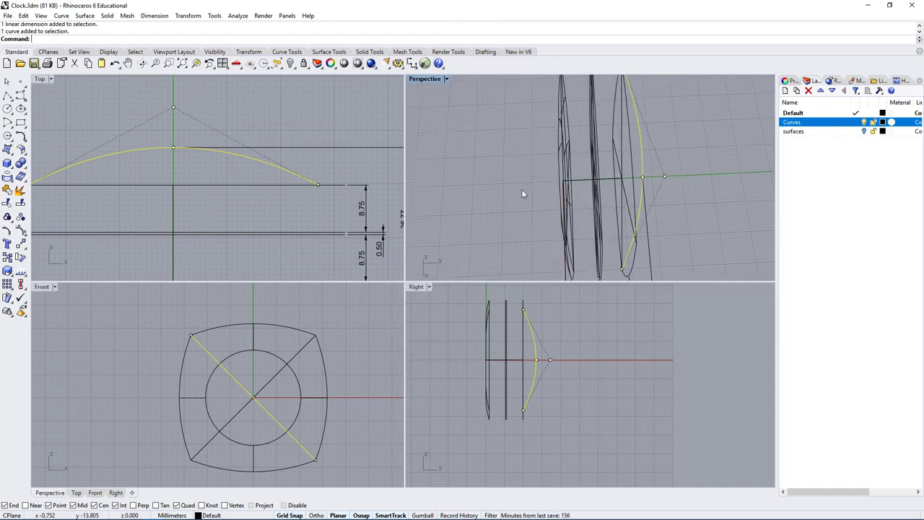
right_click_drag(523, 194, 599, 137)
scroll(626, 191, "up", 5)
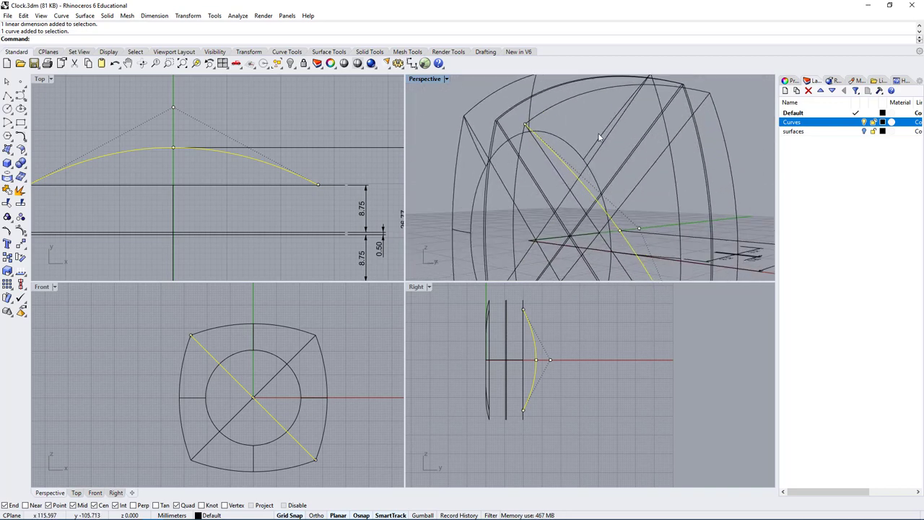
Move the middle control point of the front face's short diagonal profile curve onto the front plane in the side view
left_click(601, 135)
left_click(646, 163)
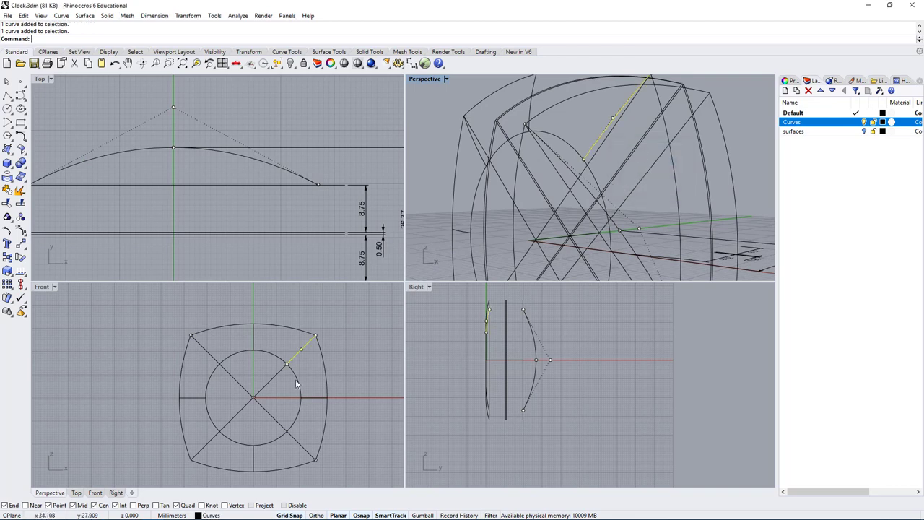
scroll(452, 354, "up", 10)
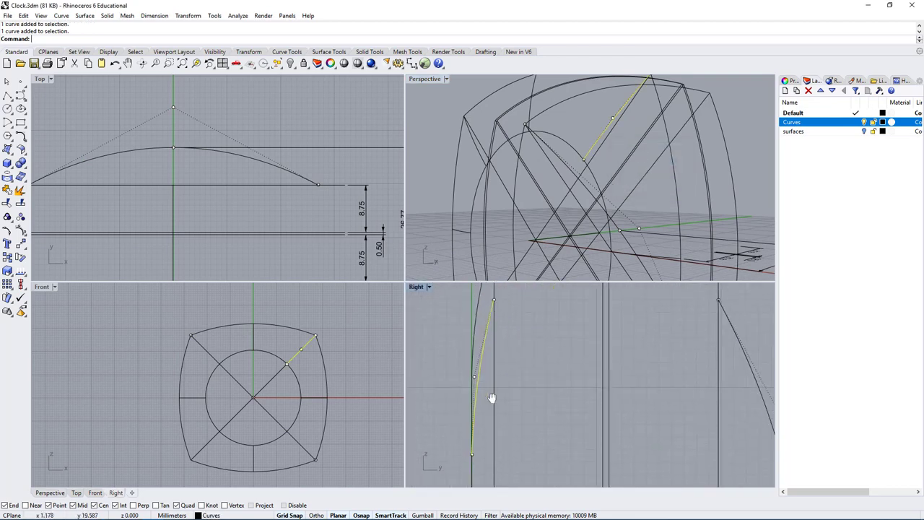
left_click(480, 366)
scroll(478, 367, "up", 3)
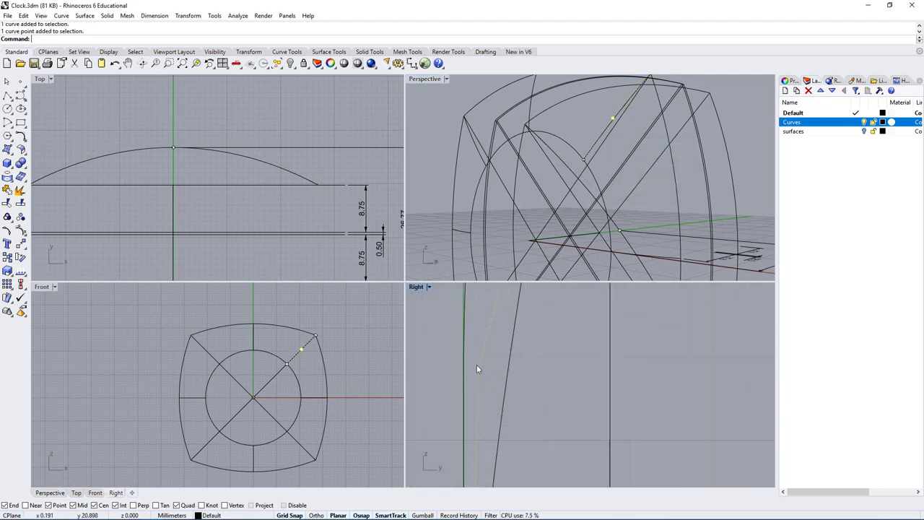
right_click_drag(482, 369, 457, 372)
type("m")
key("Return")
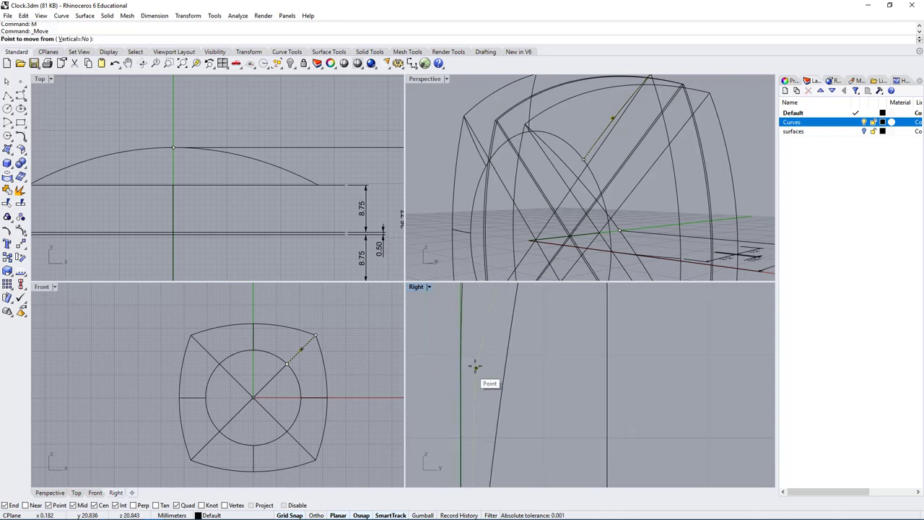
left_click(476, 369)
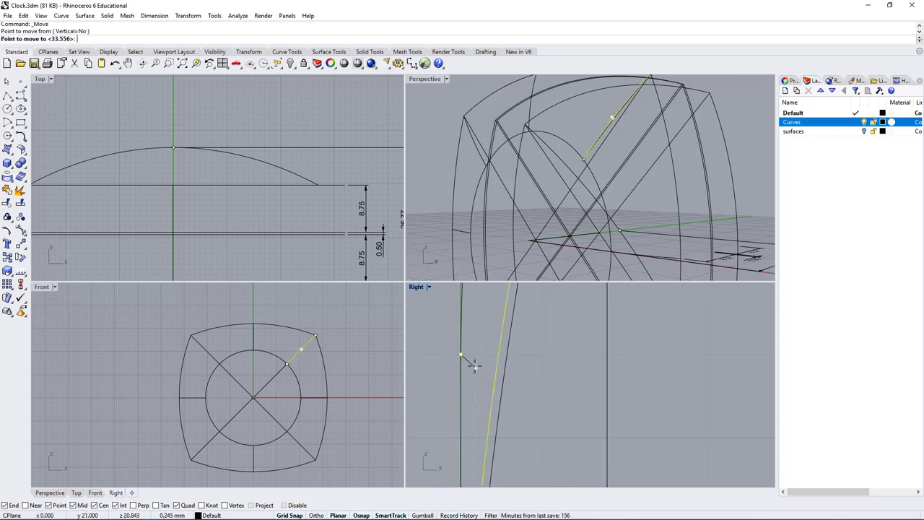
left_click(433, 364)
scroll(479, 366, "down", 3)
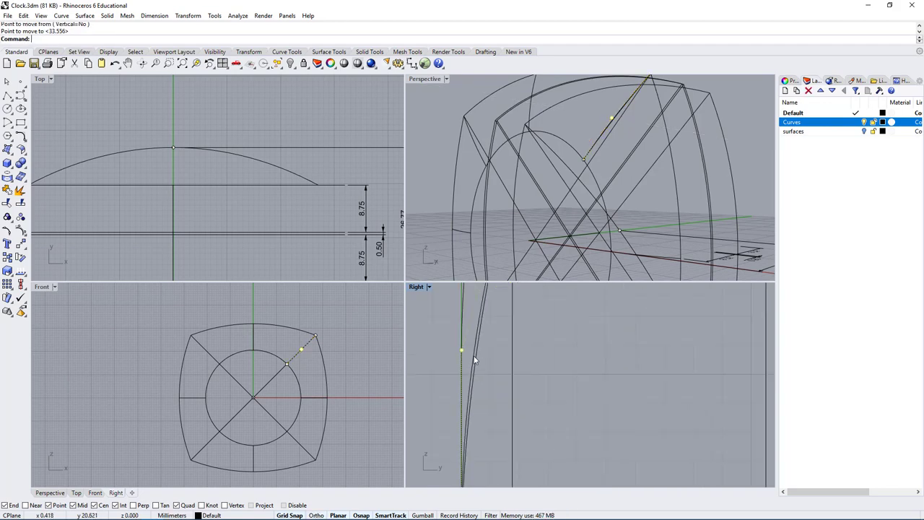
Select the vertical profile curve between the circle and the front outline and check its control points in the side view
left_click(475, 359)
right_click_drag(547, 166, 501, 113)
left_click(502, 112)
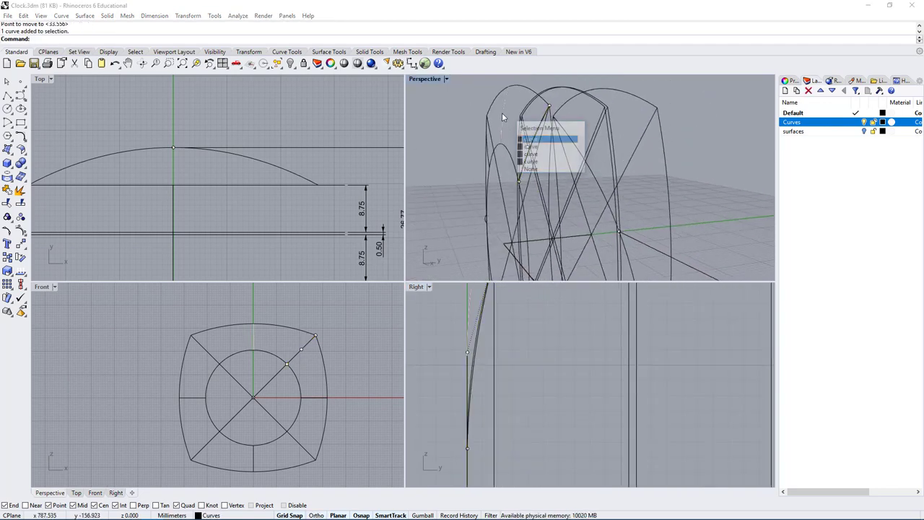
left_click(542, 143)
right_click_drag(500, 297, 494, 355)
scroll(478, 385, "up", 6)
left_click(467, 394)
scroll(472, 337, "down", 4)
scroll(442, 389, "down", 6)
left_click_drag(462, 383, 479, 399)
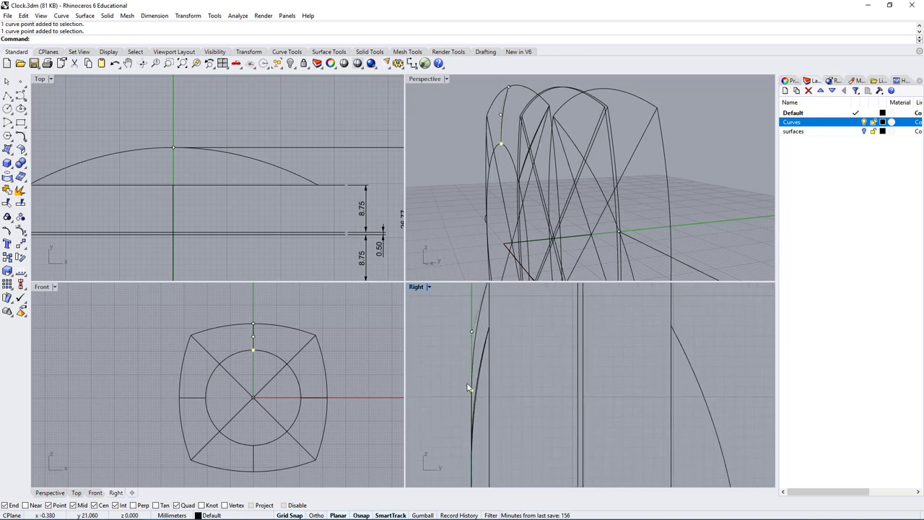
scroll(468, 388, "up", 2)
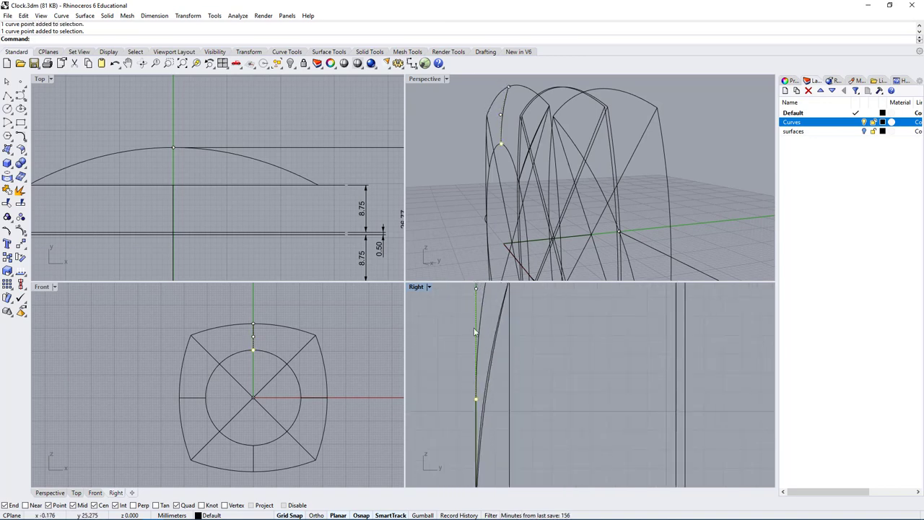
right_click_drag(468, 306, 458, 336)
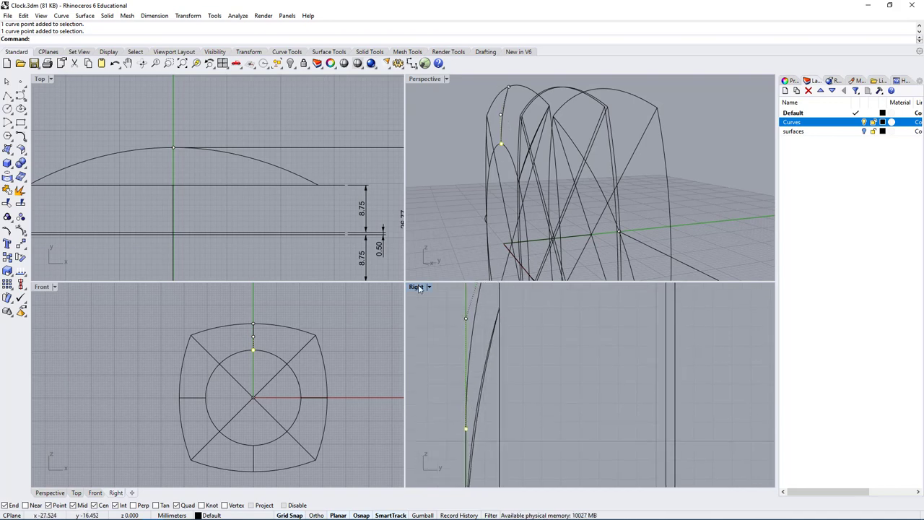
right_click_drag(528, 373, 590, 400)
scroll(547, 401, "down", 4)
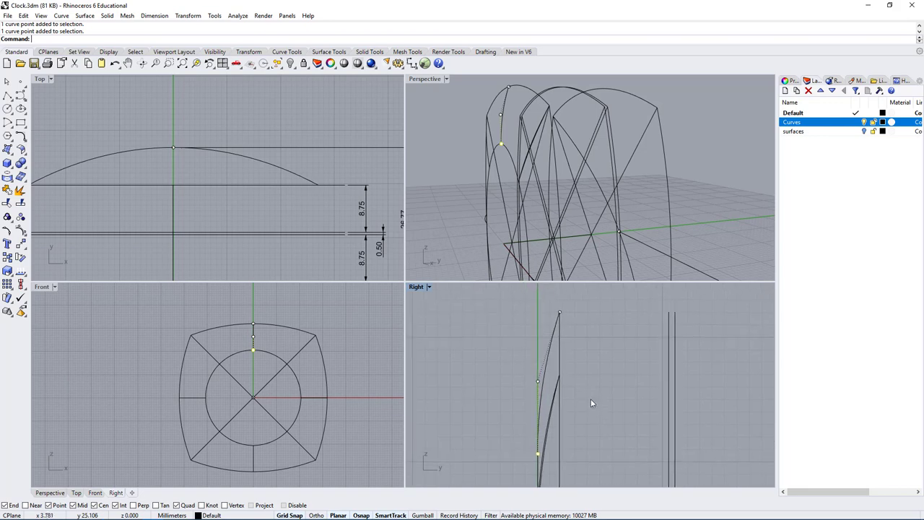
Check the radius of the vertical front profile curve with a radius dimension, without placing it
left_click(489, 52)
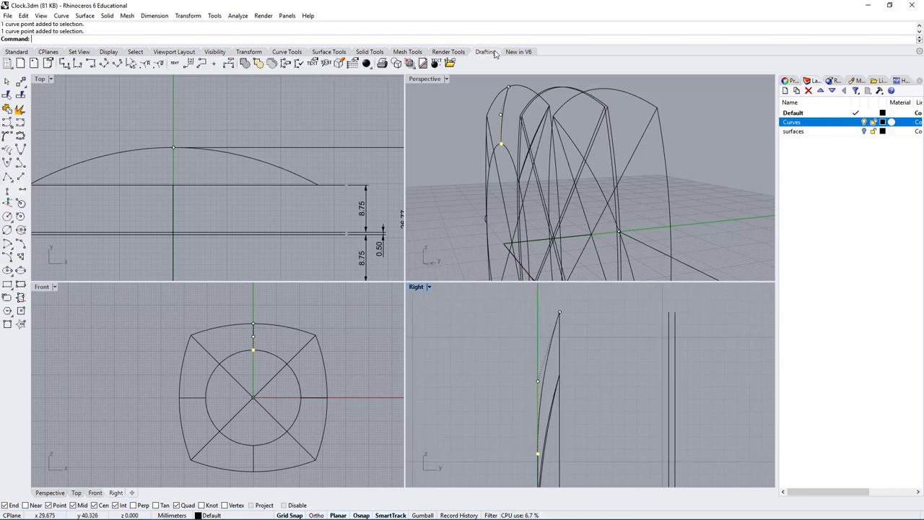
left_click(145, 69)
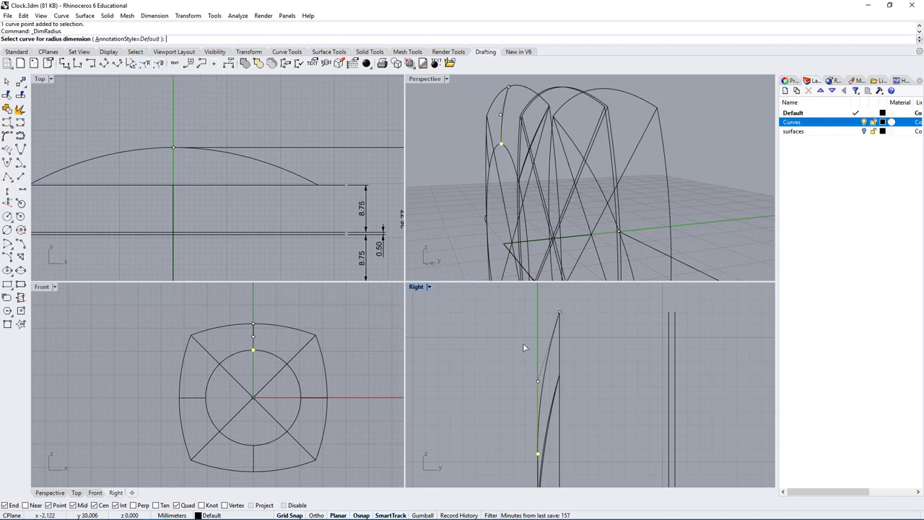
left_click(546, 363)
left_click(581, 391)
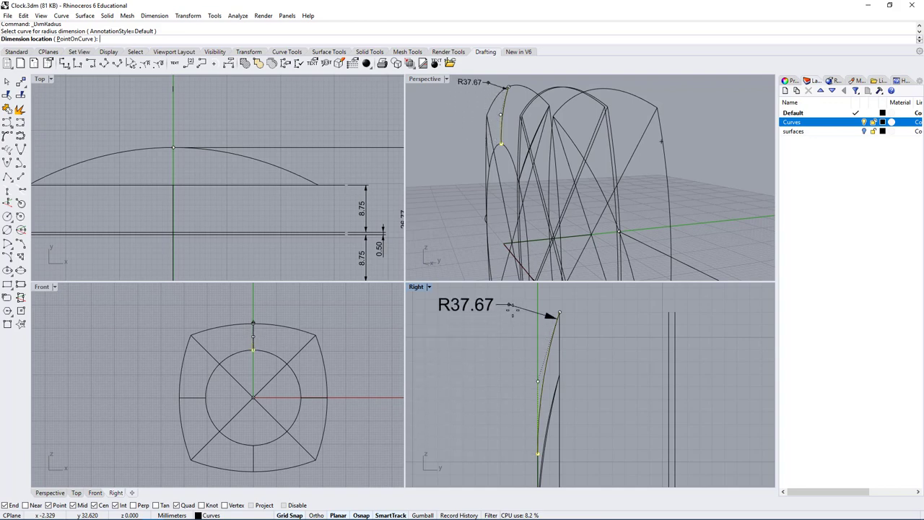
key("Escape")
key("Escape")
Select the short diagonal profile curve and check its radius with a radius dimension, without placing it
mouse_move(567, 178)
right_mouse_down()
mouse_move(590, 166)
mouse_move(582, 171)
right_mouse_up()
scroll(555, 354, "down", 6)
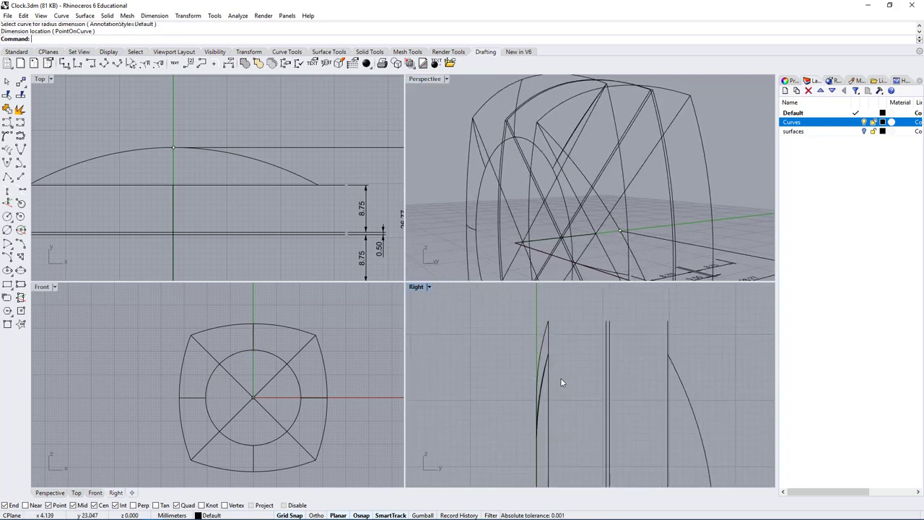
scroll(560, 379, "up", 9)
left_click(538, 424)
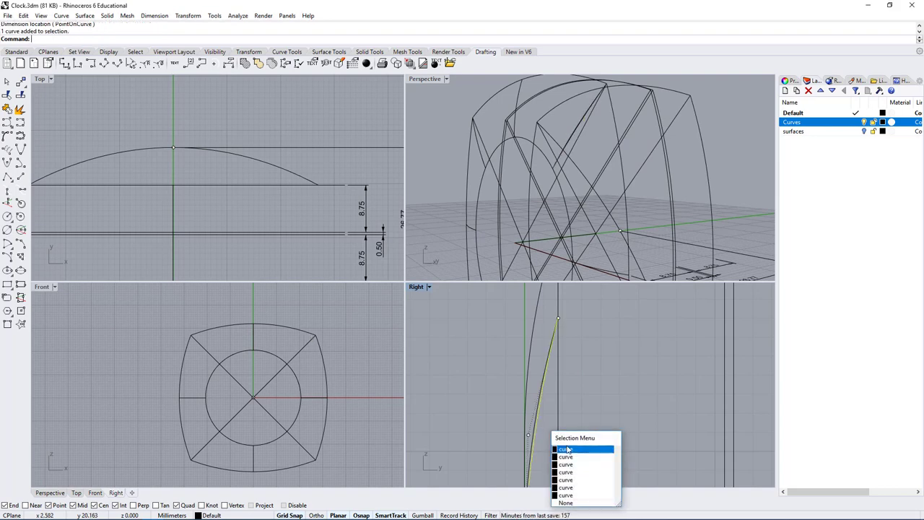
left_click(571, 449)
scroll(547, 440, "down", 2)
right_click_drag(532, 428, 587, 441)
scroll(535, 306, "down", 2)
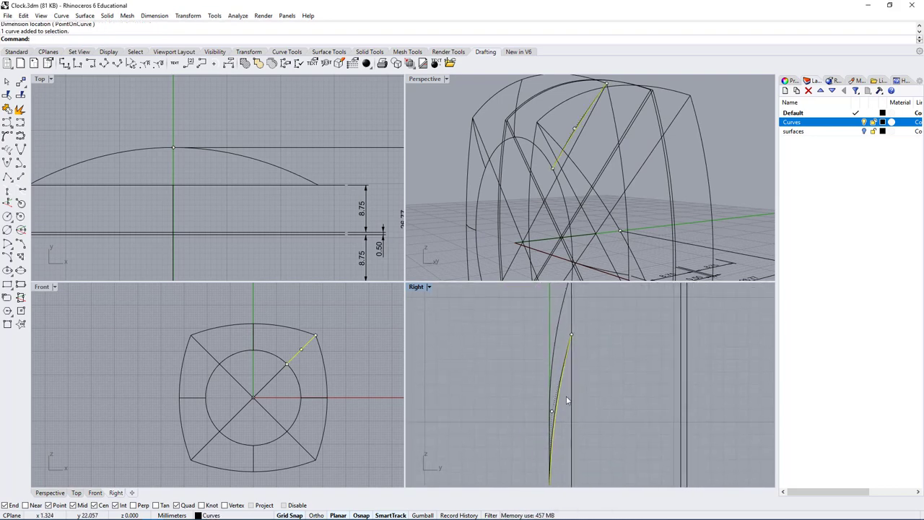
left_click(145, 63)
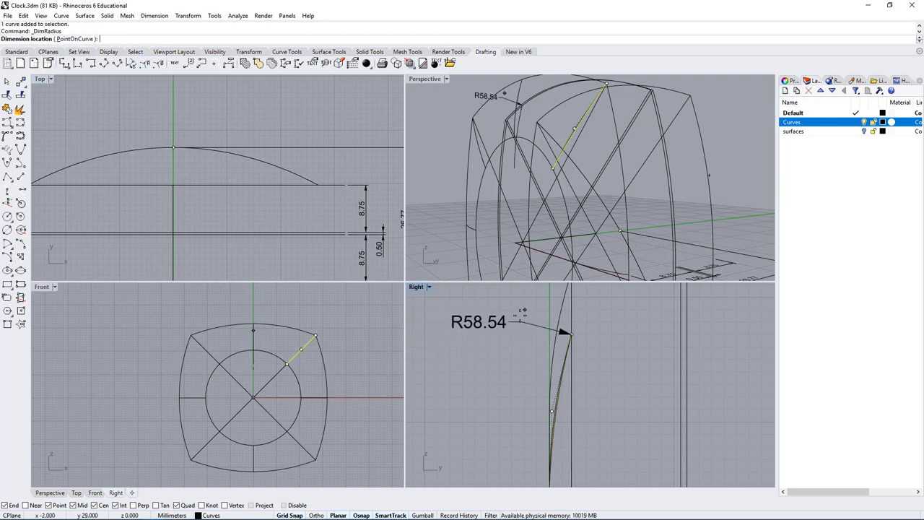
scroll(516, 318, "down", 1)
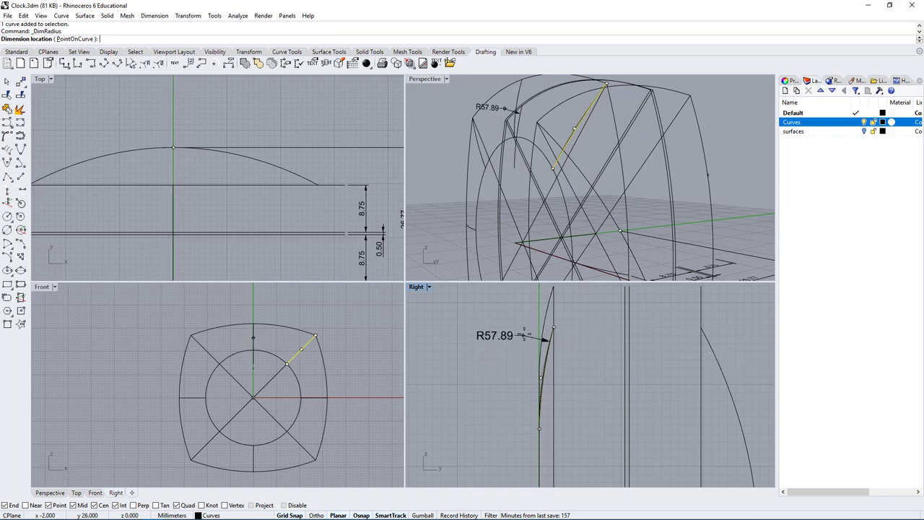
key("Escape")
scroll(549, 361, "up", 9)
key("Escape")
Delete the diagonal profile curves between the front circle and the outline's corners
scroll(556, 367, "up", 5)
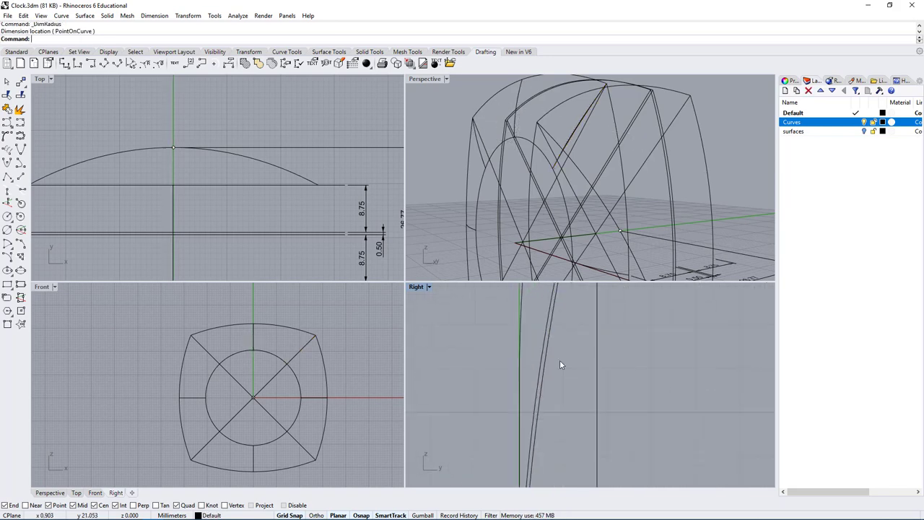
left_click_drag(534, 404, 534, 402)
key("Delete")
scroll(594, 227, "down", 5)
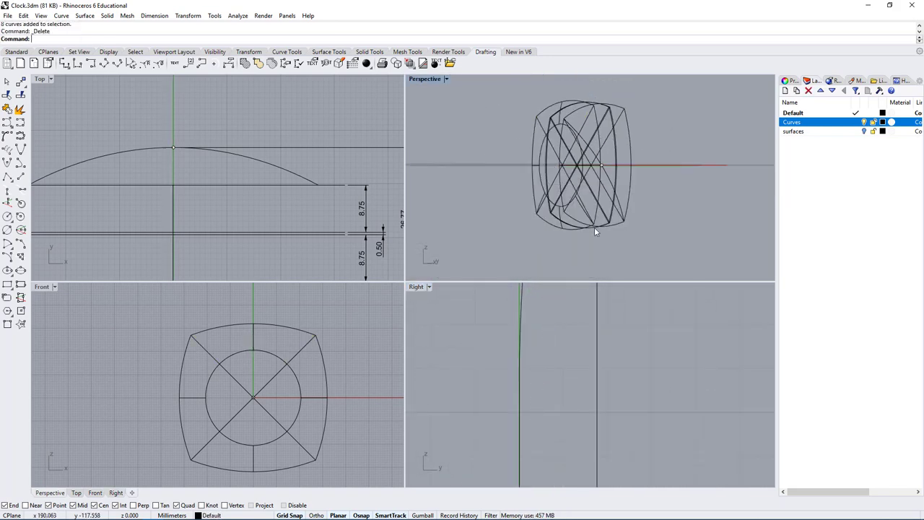
Check whether several curves lie on top of each other on the clock body, without selecting one
right_click_drag(594, 227, 611, 213)
scroll(585, 174, "up", 3)
left_click(559, 139)
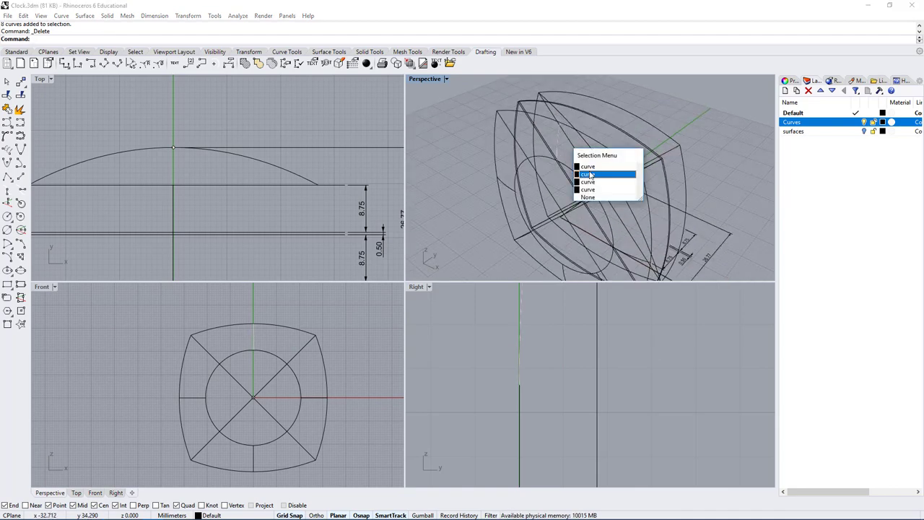
left_click(687, 109)
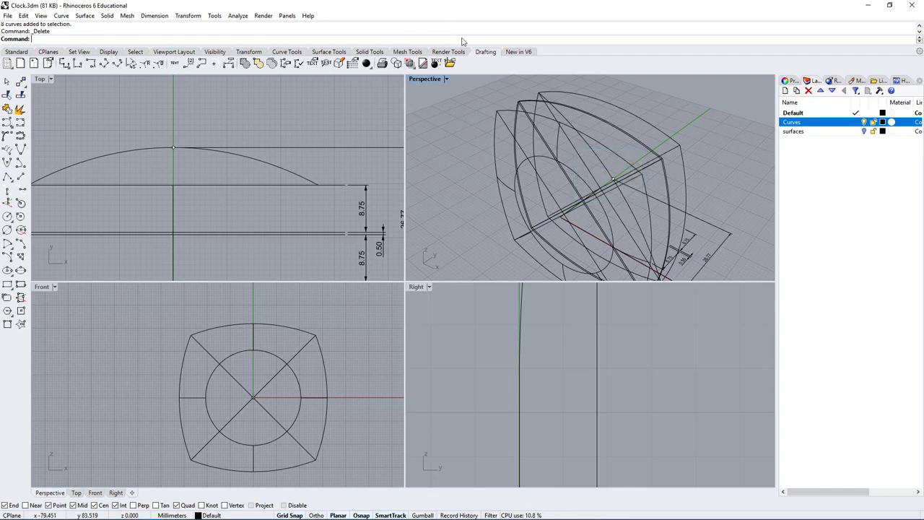
Select all curves with SelCrv, look through the other Sel commands including SelPolysrf and SelSrf, and clear the selection
left_click(135, 51)
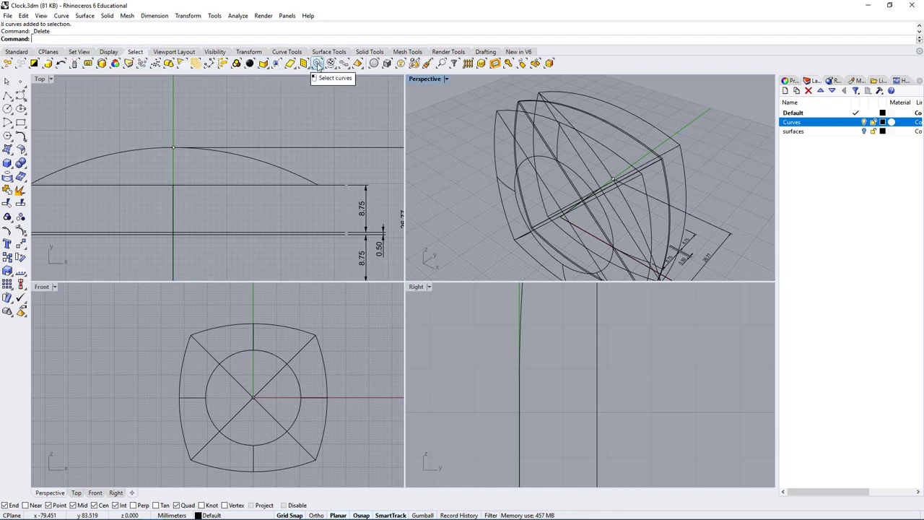
left_click(318, 65)
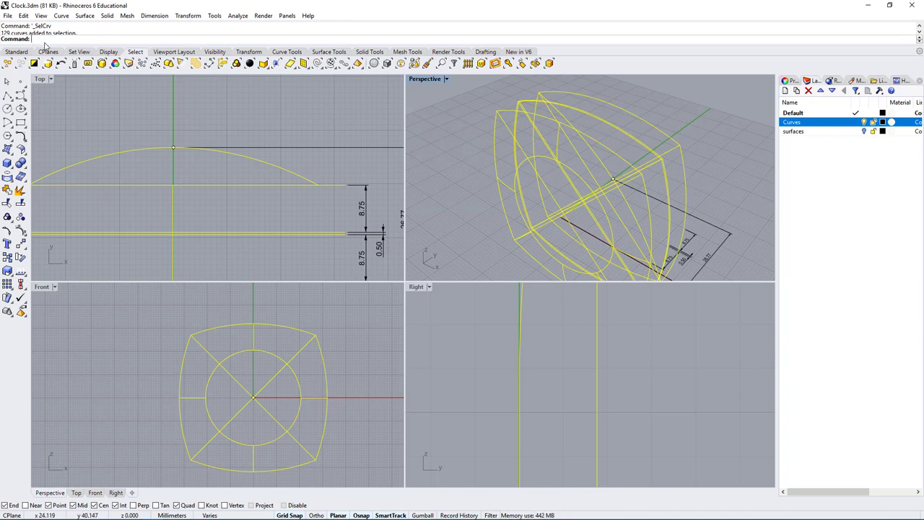
key("Up")
type("Sel")
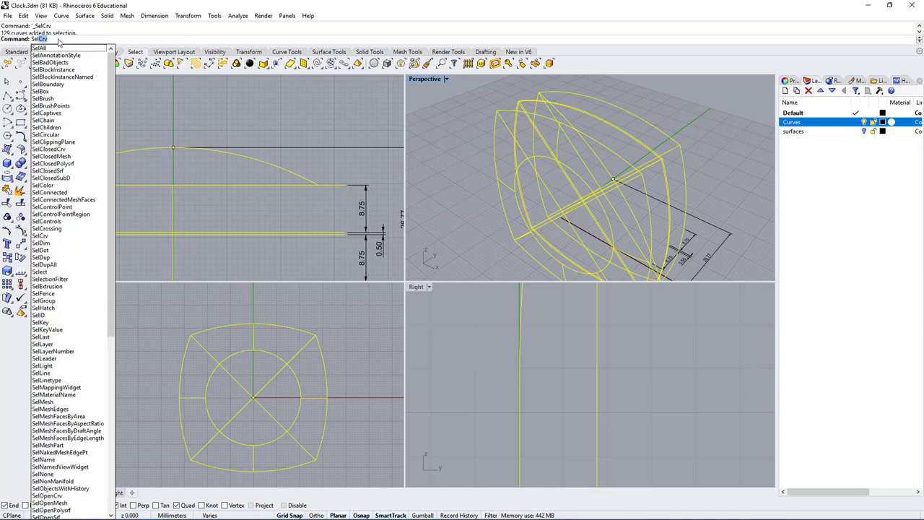
key("Down")
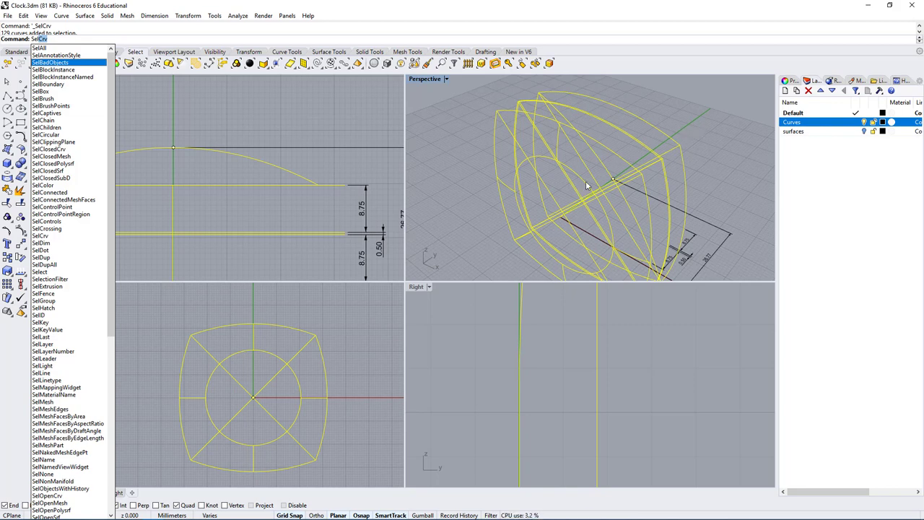
type("Pol")
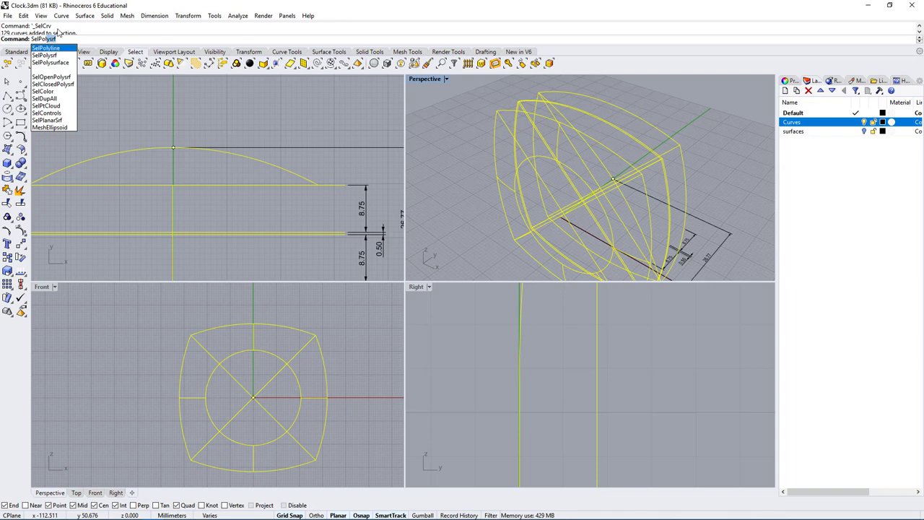
key("BackSpace")
key("BackSpace")
key("BackSpace")
key("BackSpace")
key("BackSpace")
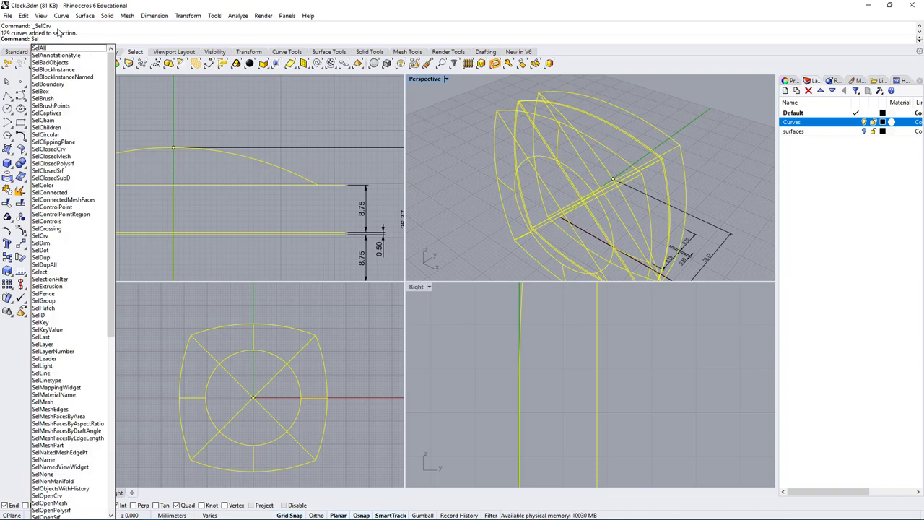
type("Srf")
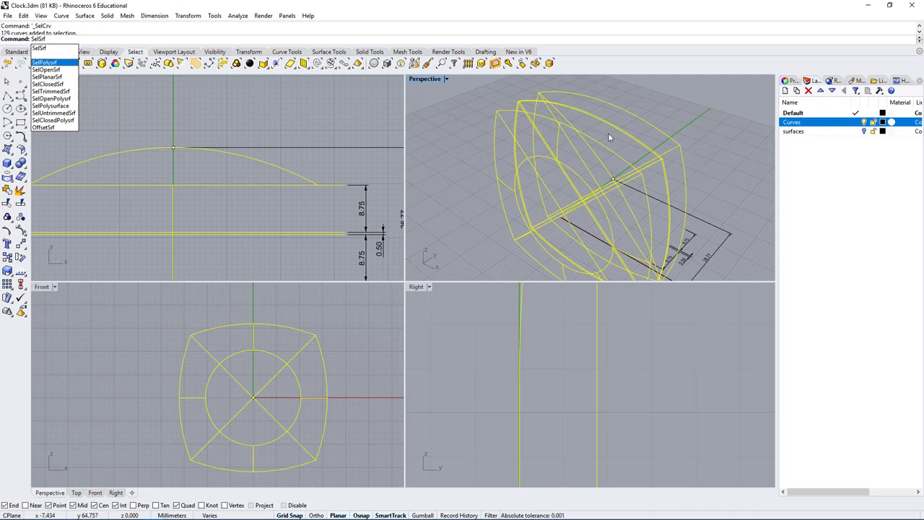
left_click(670, 134)
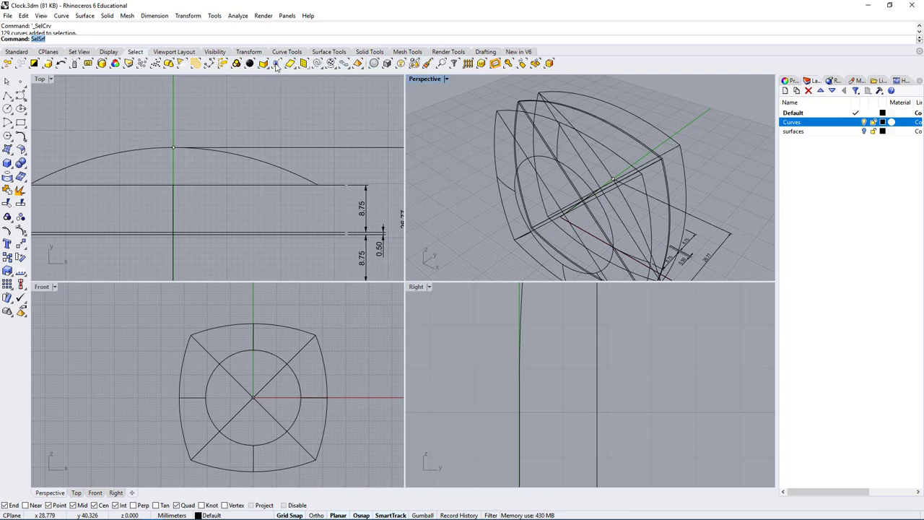
left_click(14, 52)
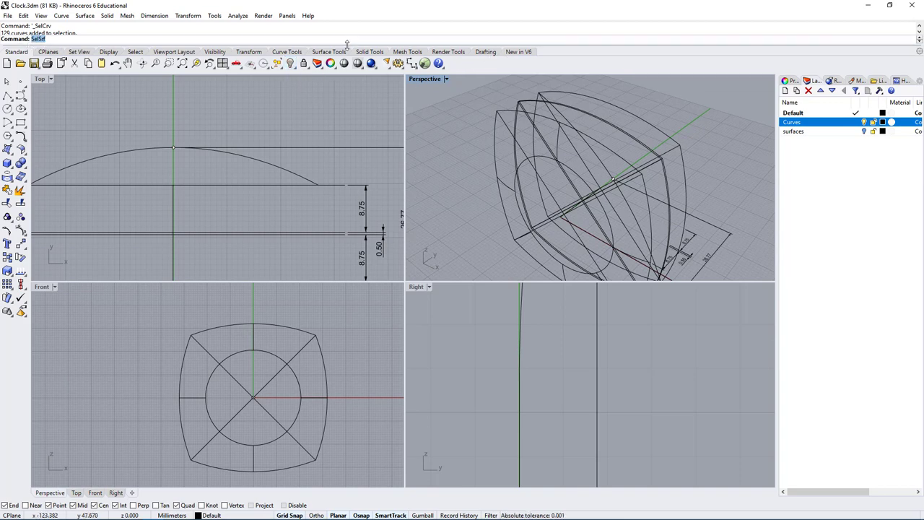
mouse_move(632, 199)
right_mouse_down()
mouse_move(606, 187)
mouse_move(635, 187)
right_mouse_up()
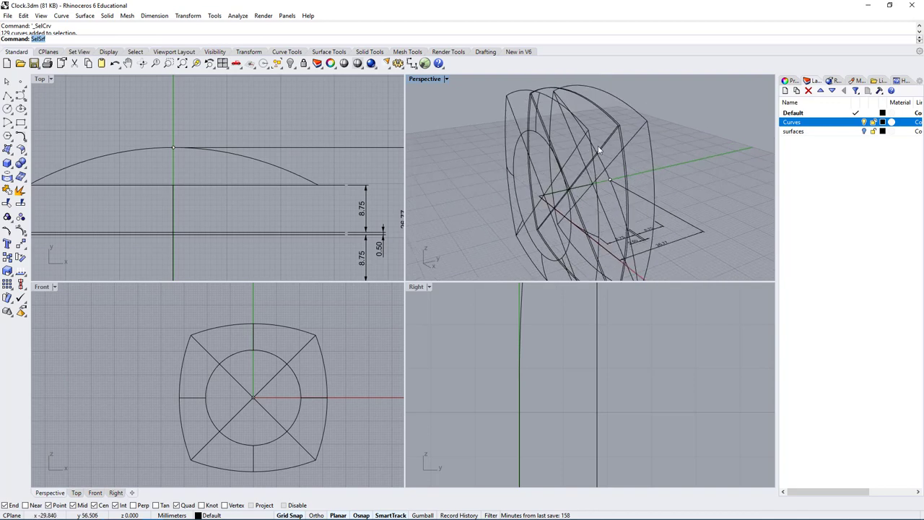
double_click(34, 40)
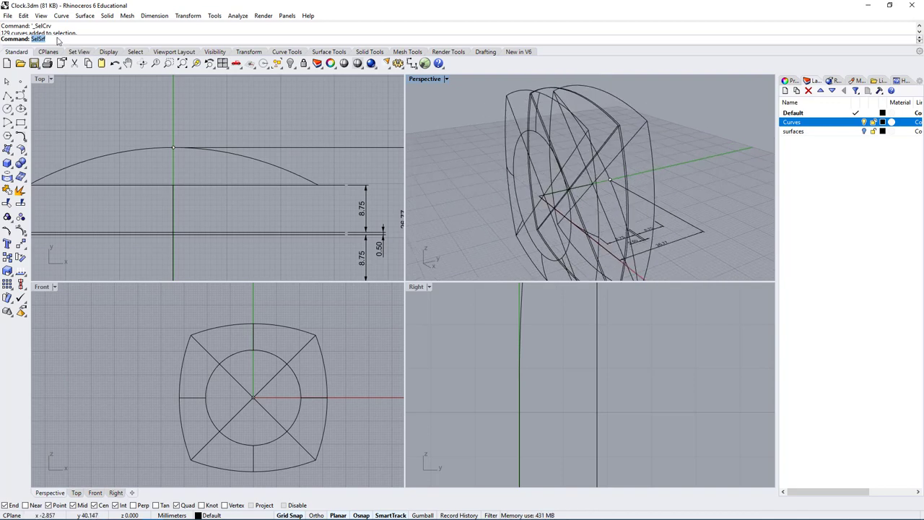
left_click(62, 39)
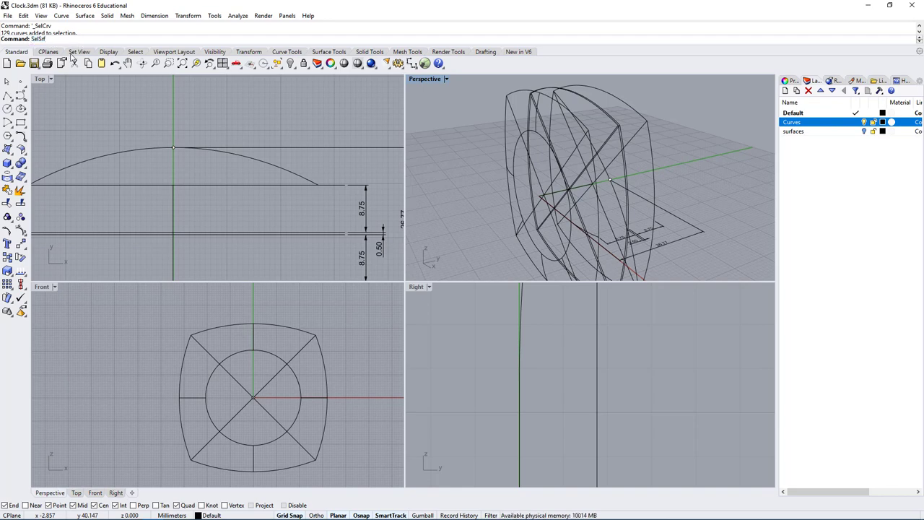
key("BackSpace")
key("BackSpace")
key("BackSpace")
key("BackSpace")
key("BackSpace")
key("BackSpace")
Select the duplicate objects in the model with SelDup and delete them
right_click_drag(663, 155, 697, 171)
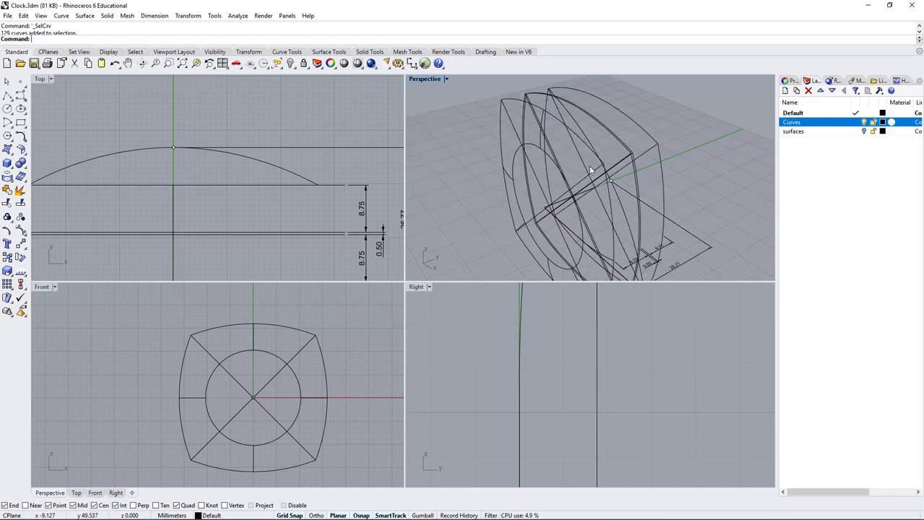
right_click_drag(594, 168, 626, 120)
scroll(655, 145, "up", 3)
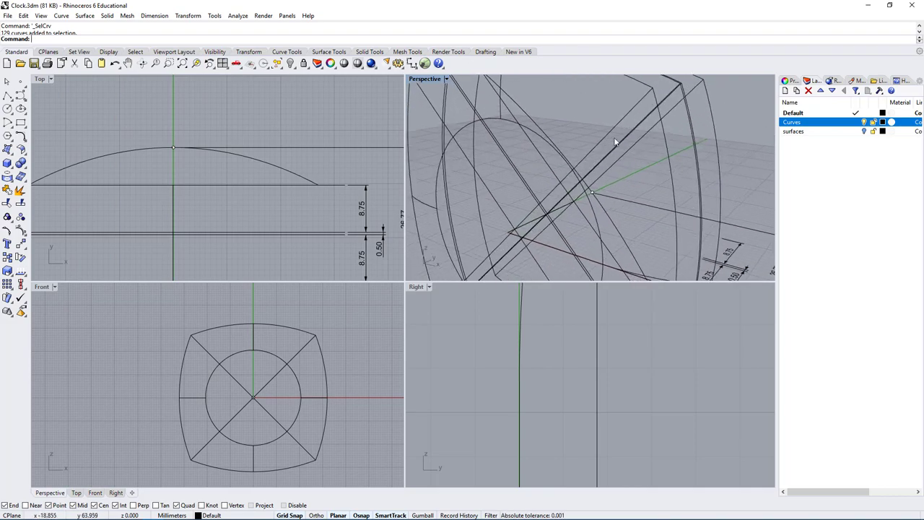
left_click(63, 40)
type("SelDup")
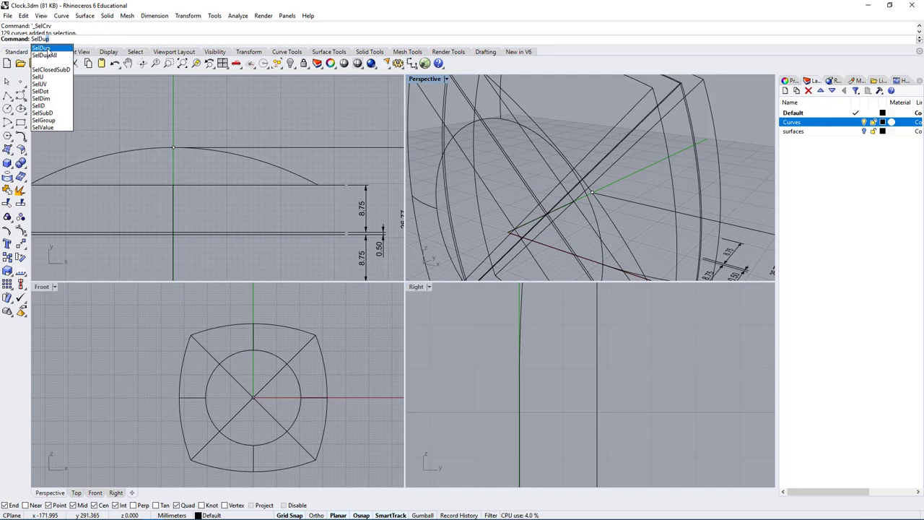
left_click(46, 48)
scroll(541, 141, "down", 5)
key("Delete")
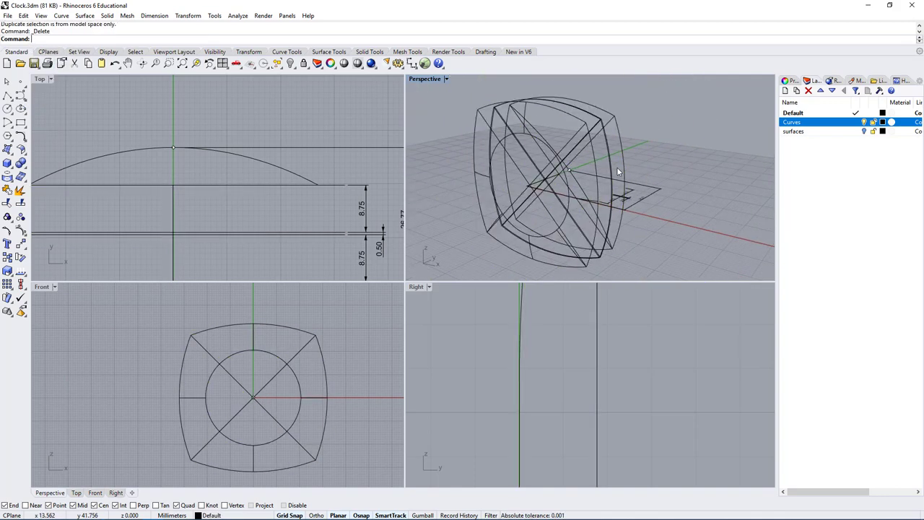
right_click_drag(617, 172, 600, 177)
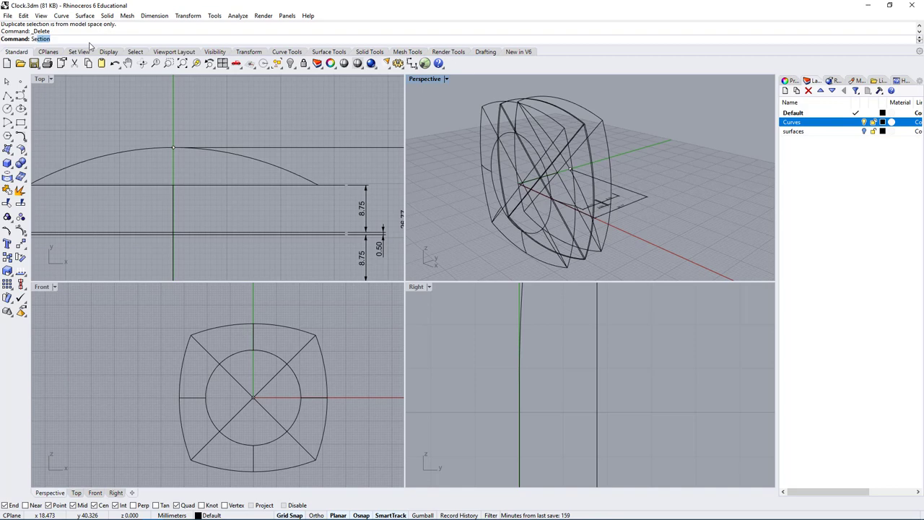
type("elCrv")
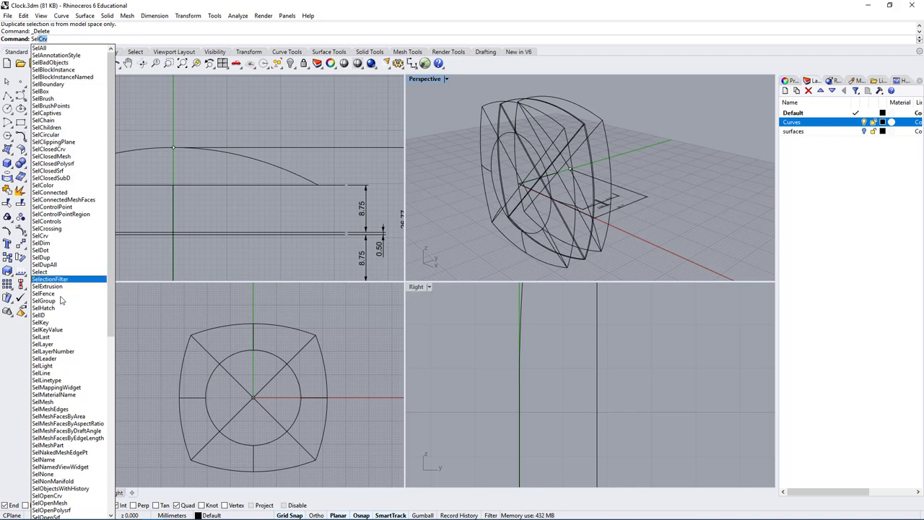
left_click(669, 141)
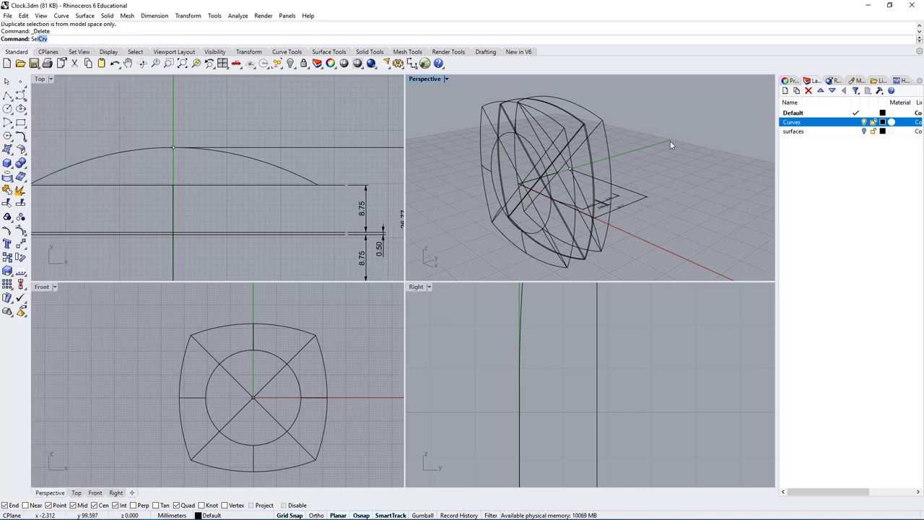
type("Crv")
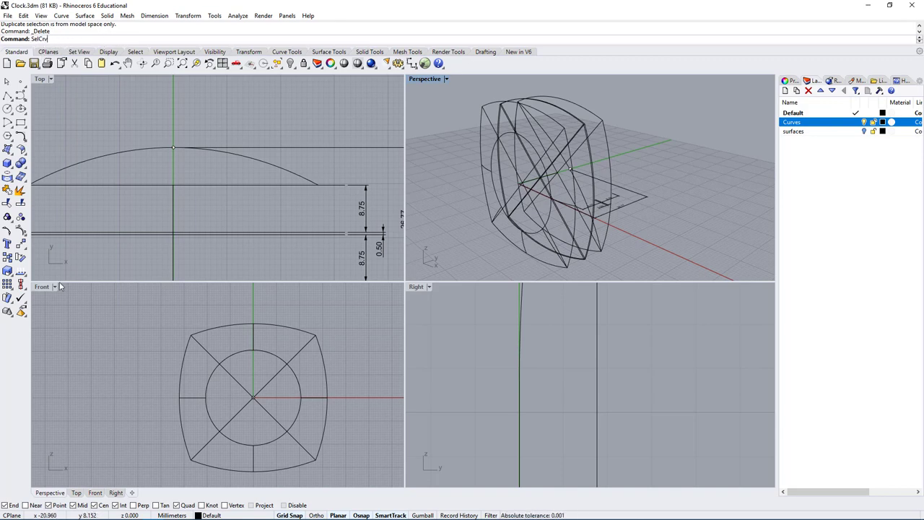
left_click_drag(62, 40, 38, 41)
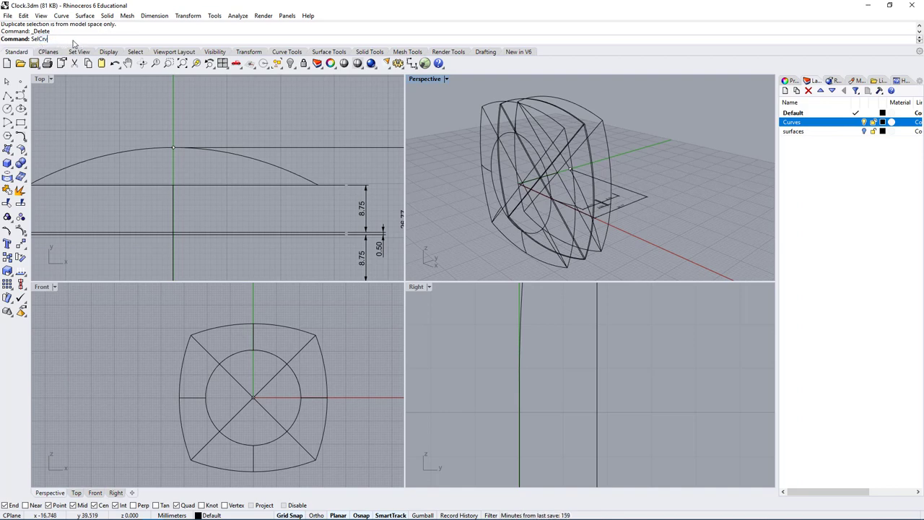
left_click_drag(73, 41, 26, 42)
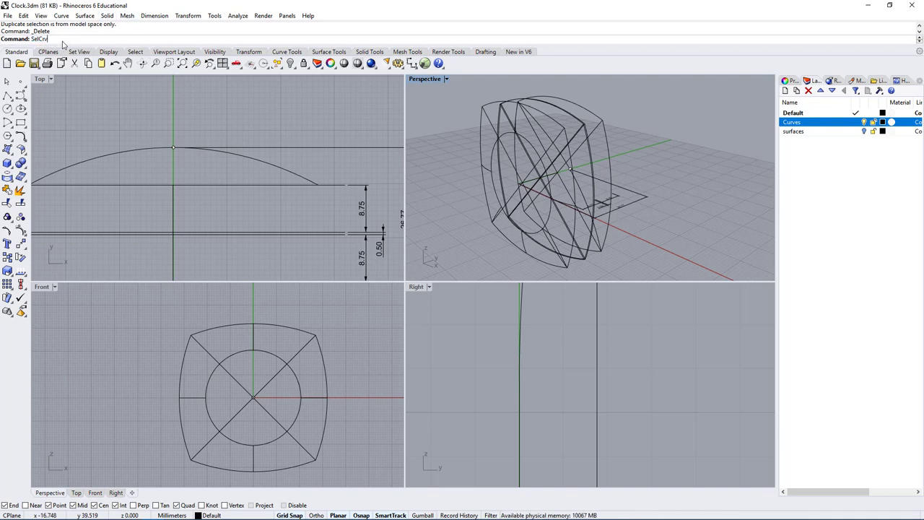
key("BackSpace")
key("BackSpace")
key("BackSpace")
key("BackSpace")
key("BackSpace")
key("BackSpace")
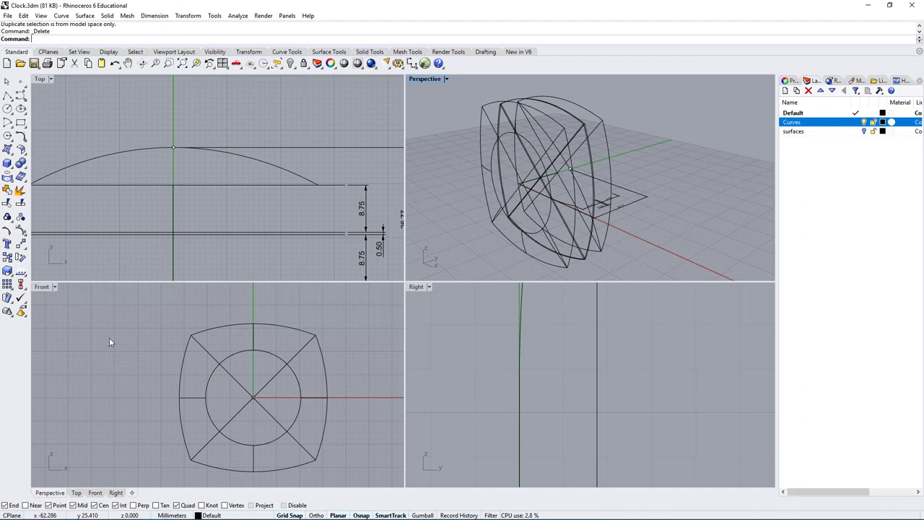
Delete the straight diagonal line joining opposite corners of the front outline in a maximized Perspective view
double_click(427, 81)
right_click_drag(303, 246, 306, 227)
left_click(327, 166)
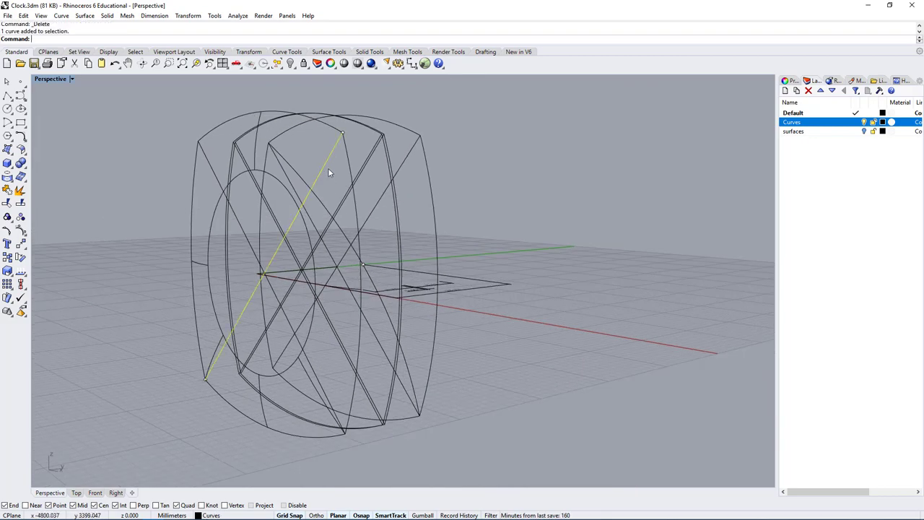
right_click_drag(328, 167, 267, 173)
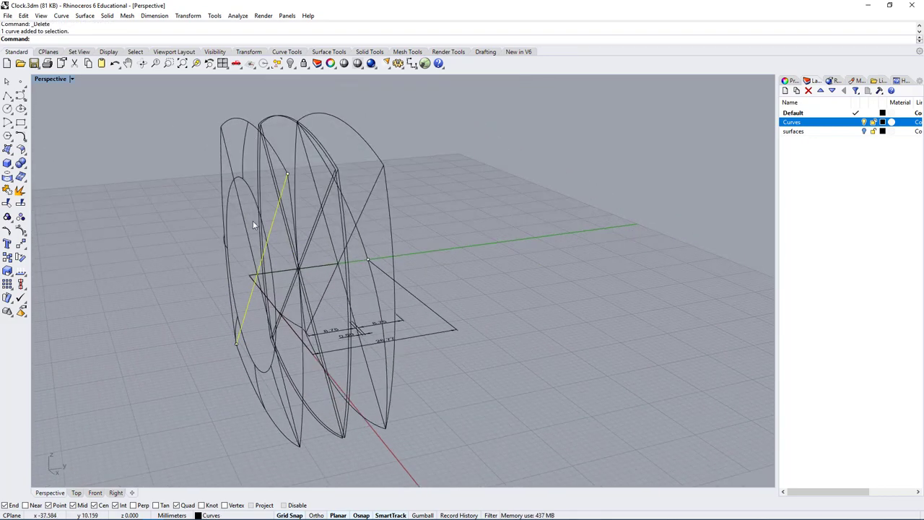
key("Delete")
Delete the straight diagonal line joining opposite corners of the rear outline, keeping the domed arc
right_click_drag(244, 218, 400, 264)
scroll(409, 278, "up", 5)
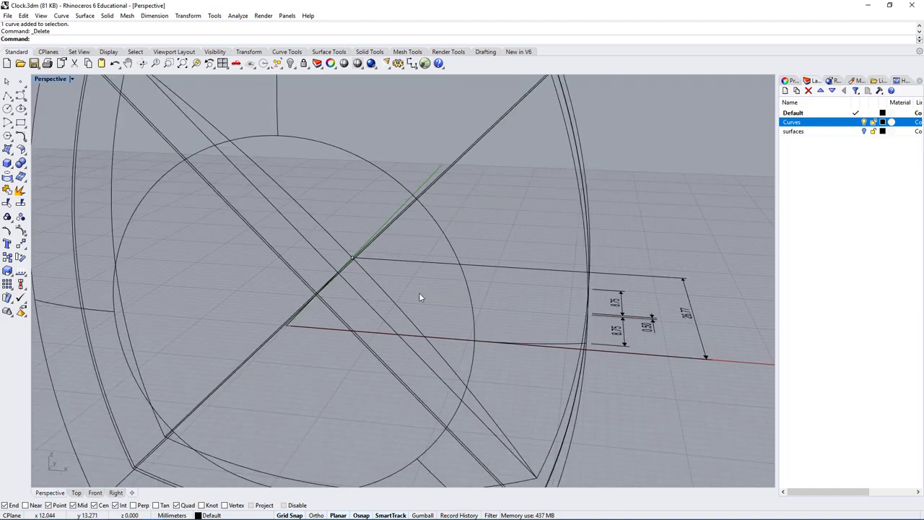
right_click_drag(421, 297, 349, 250)
left_click(331, 259)
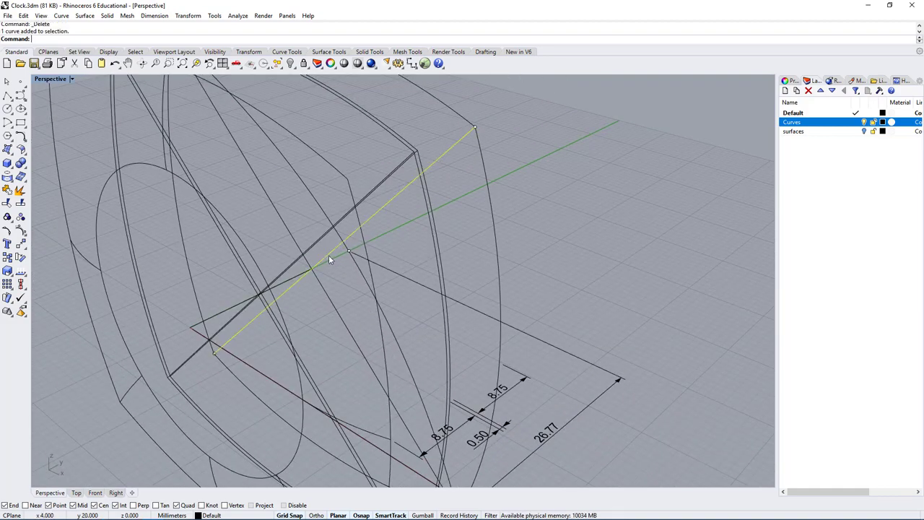
key("Delete")
right_click_drag(302, 286, 226, 190)
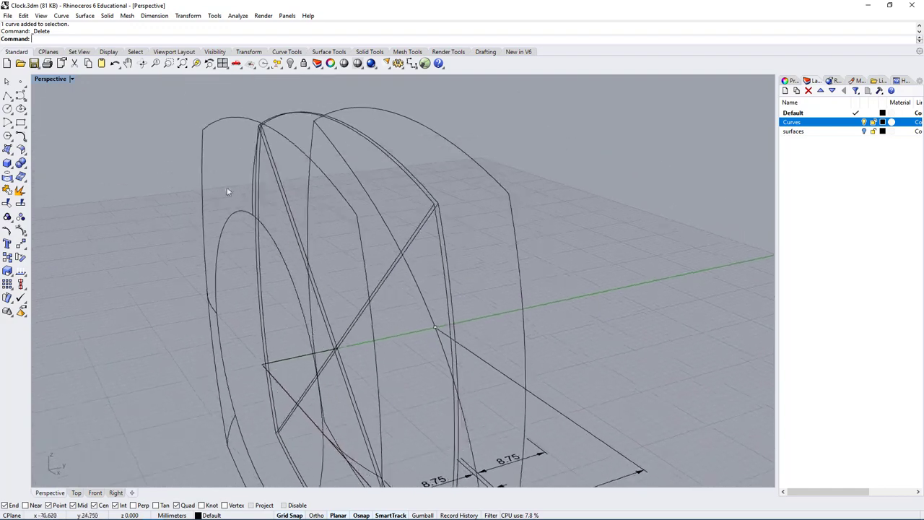
Select all of the clock's curves and its point, leaving the four linear dimensions out of the selection
double_click(59, 81)
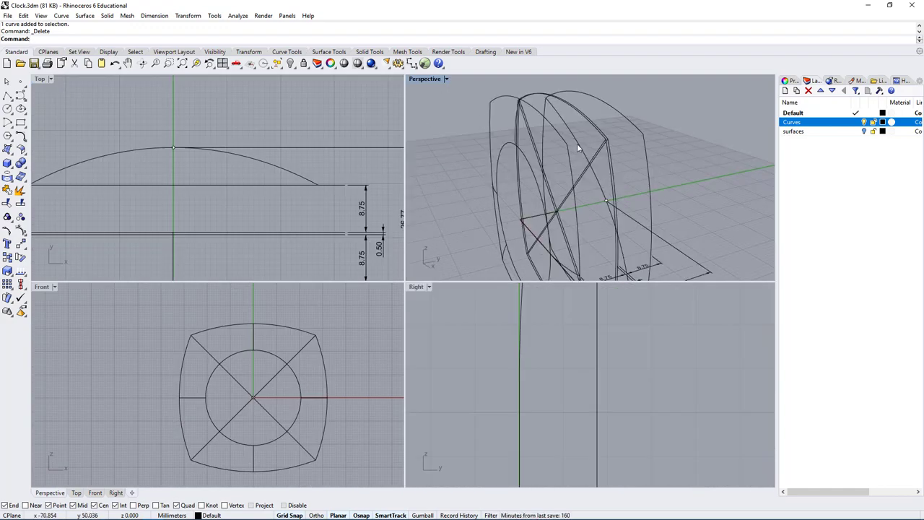
right_click_drag(505, 208, 720, 109)
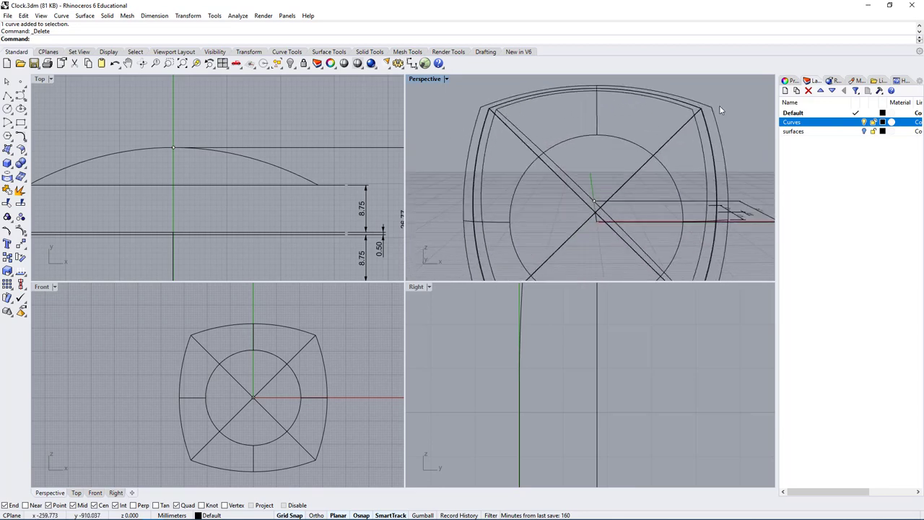
right_click_drag(660, 160, 699, 120)
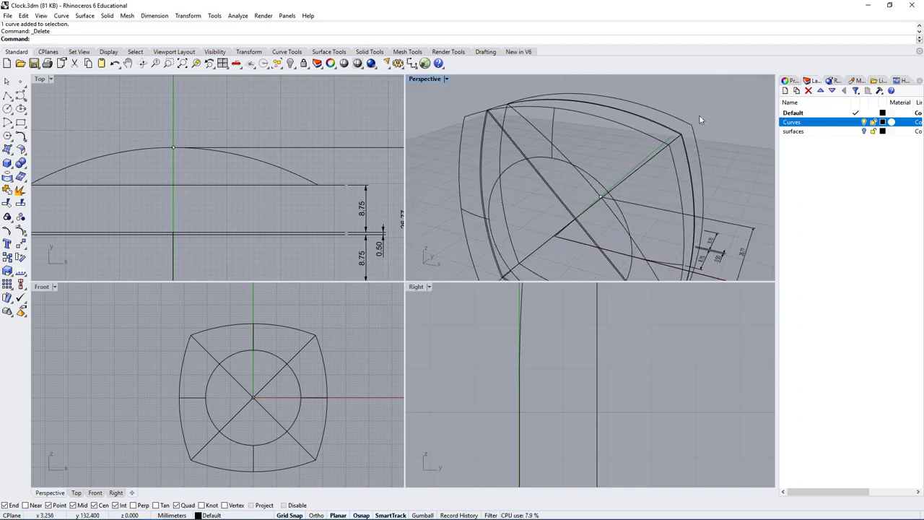
double_click(425, 79)
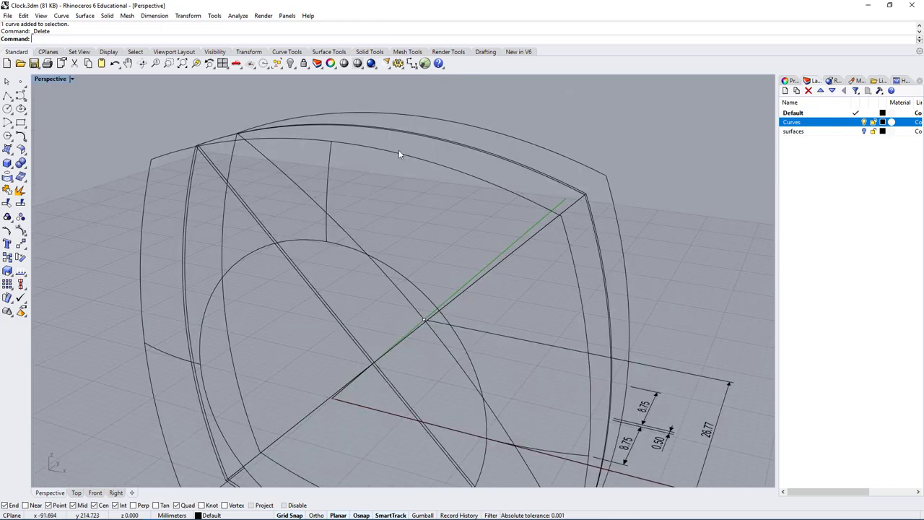
scroll(404, 236, "down", 8)
left_click_drag(253, 431, 307, 429)
right_click_drag(536, 318, 600, 244)
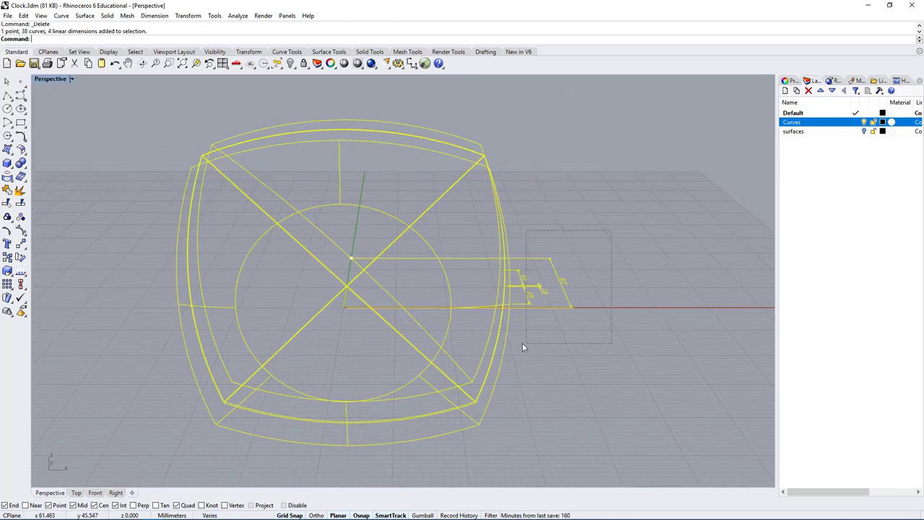
left_click_drag(523, 348, 524, 346, "ctrl")
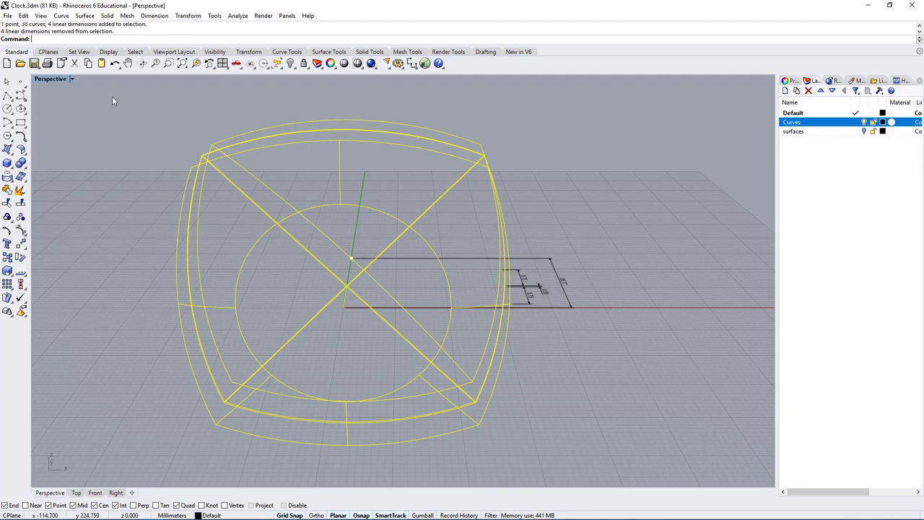
Rotate the selected clock geometry 45 degrees about the circle's centre in the Front view
double_click(57, 79)
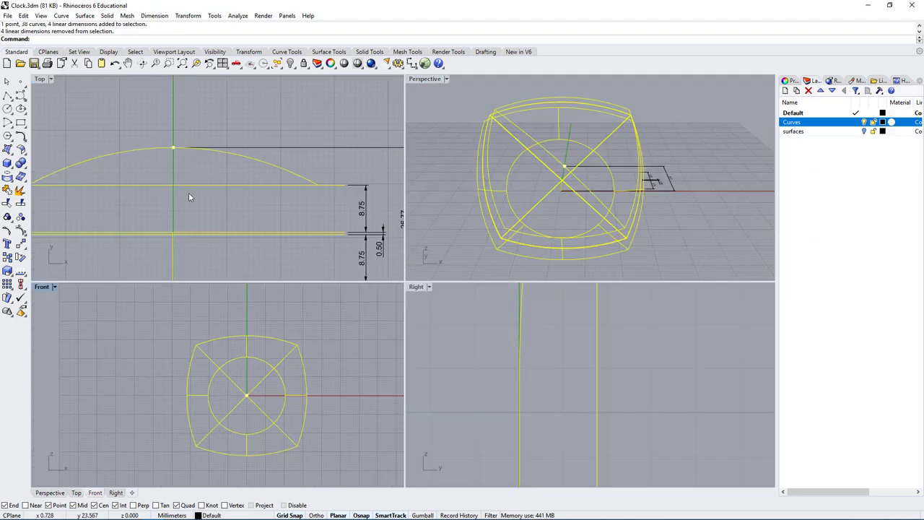
scroll(265, 350, "up", 2)
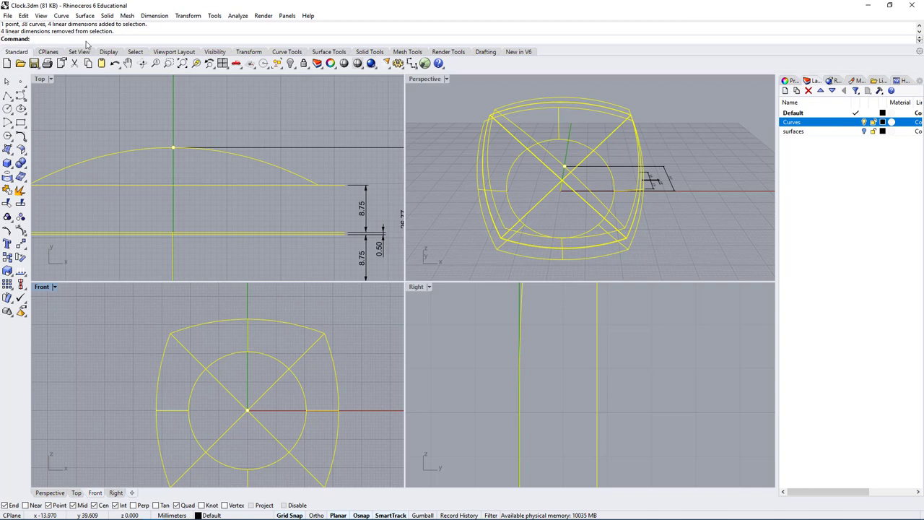
left_click(189, 16)
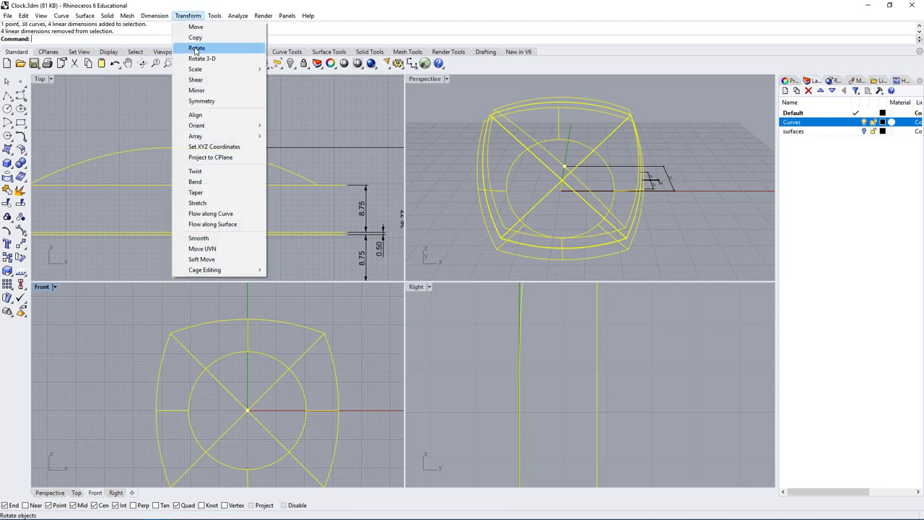
left_click(203, 49)
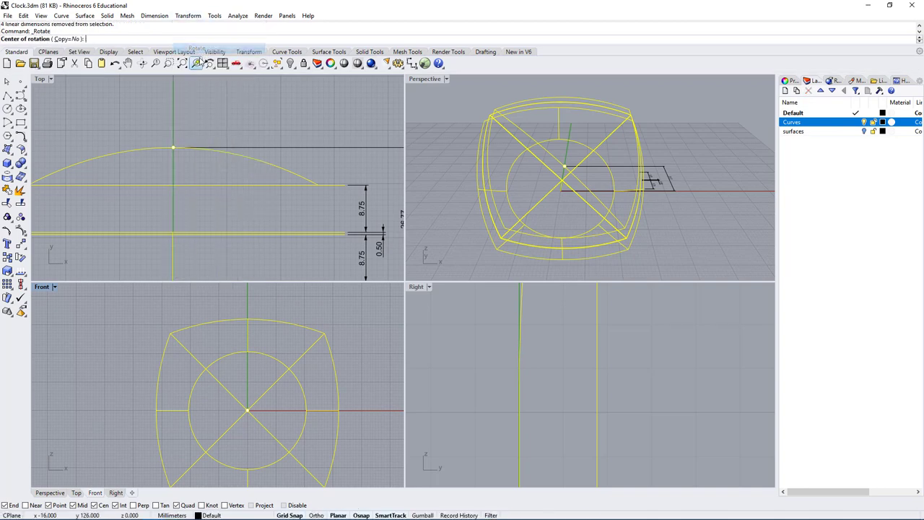
scroll(243, 381, "up", 2)
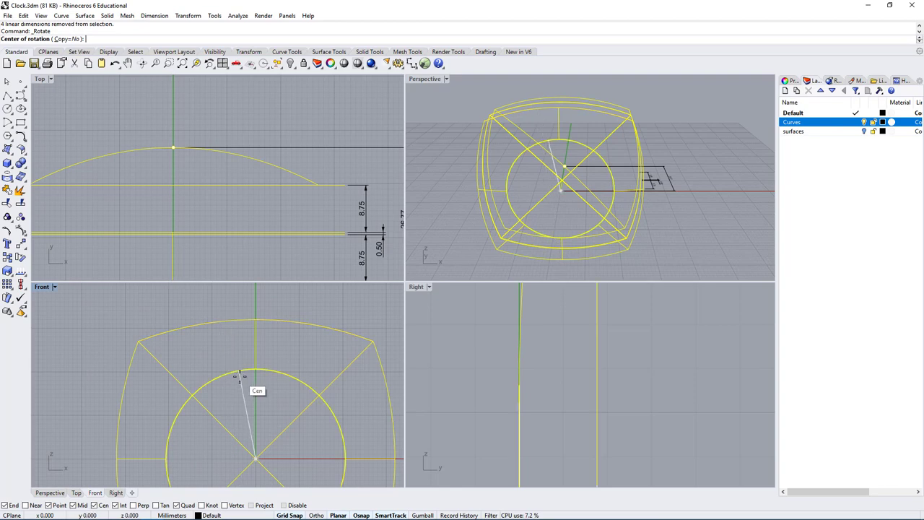
left_click(239, 375)
scroll(293, 338, "down", 1)
left_click(263, 302)
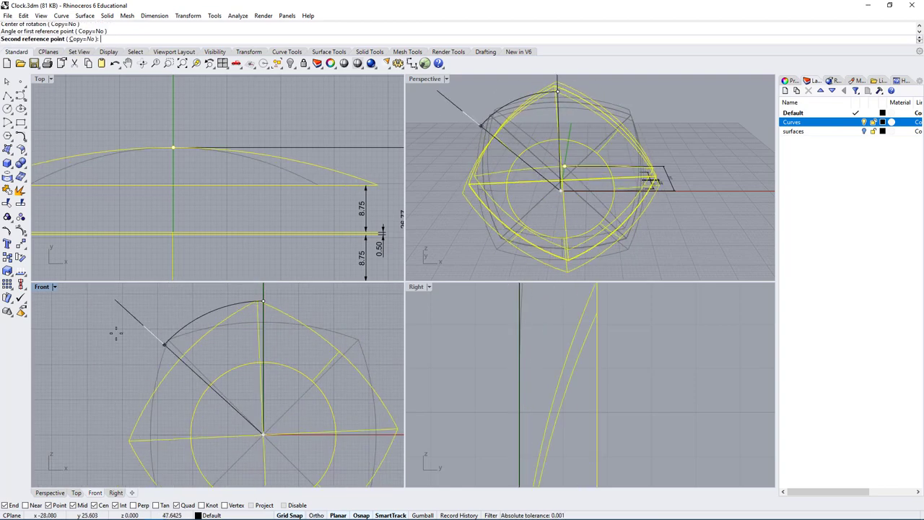
type("45")
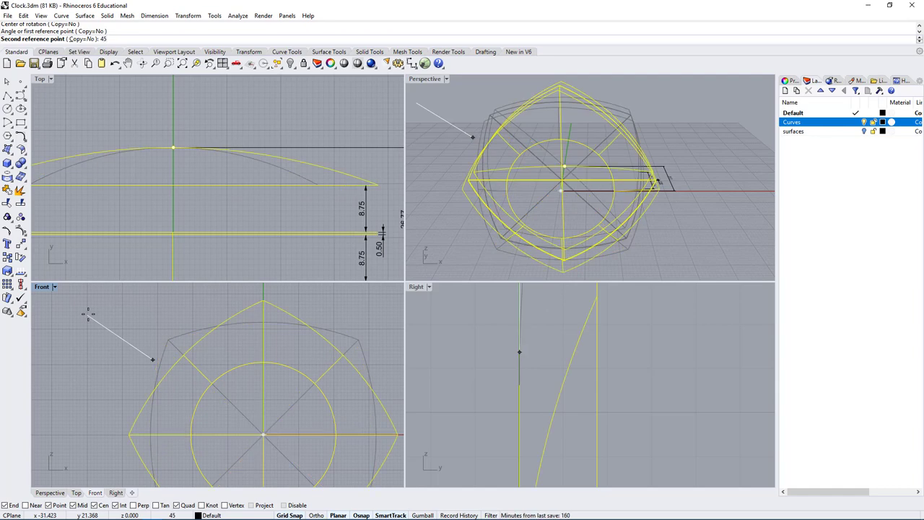
key("Return")
Clear the selection after checking the rotated curves in Perspective and Right views, and detach the Arc tools as a floating palette
right_click_drag(582, 181, 524, 75)
scroll(578, 339, "down", 5)
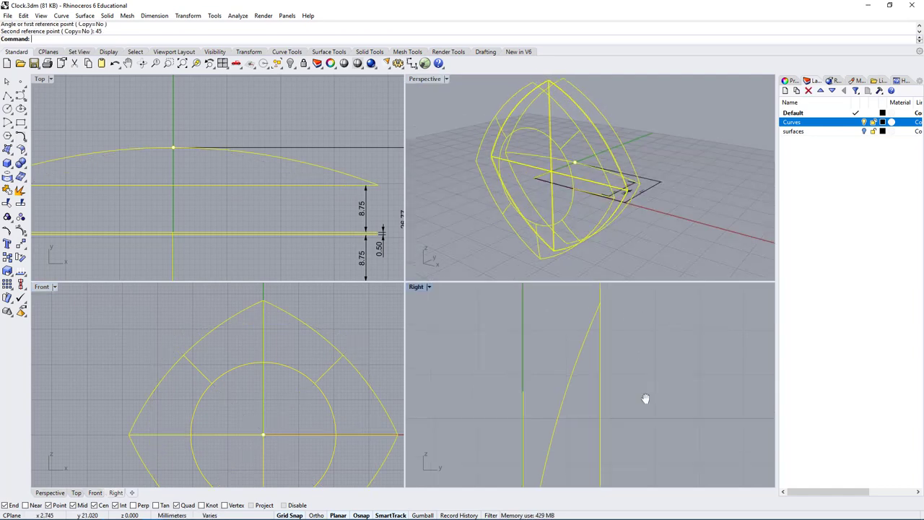
scroll(558, 394, "down", 4)
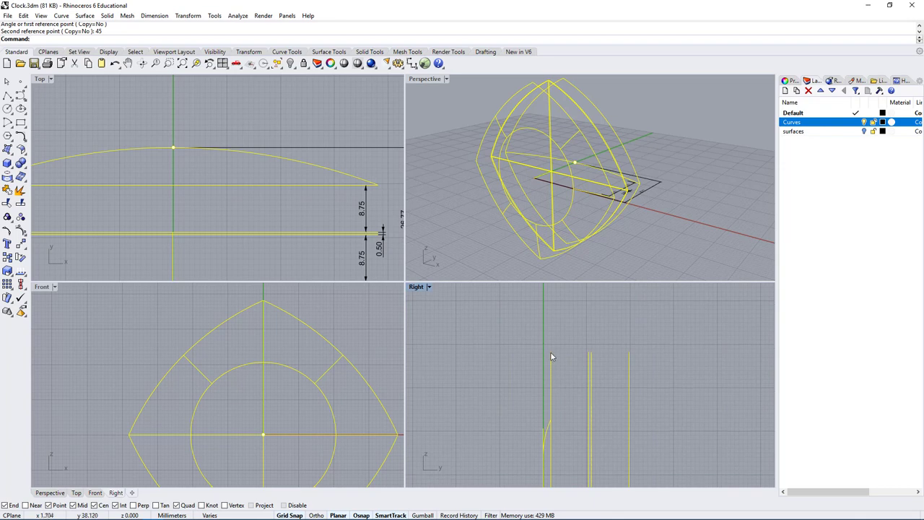
right_click_drag(677, 159, 498, 71)
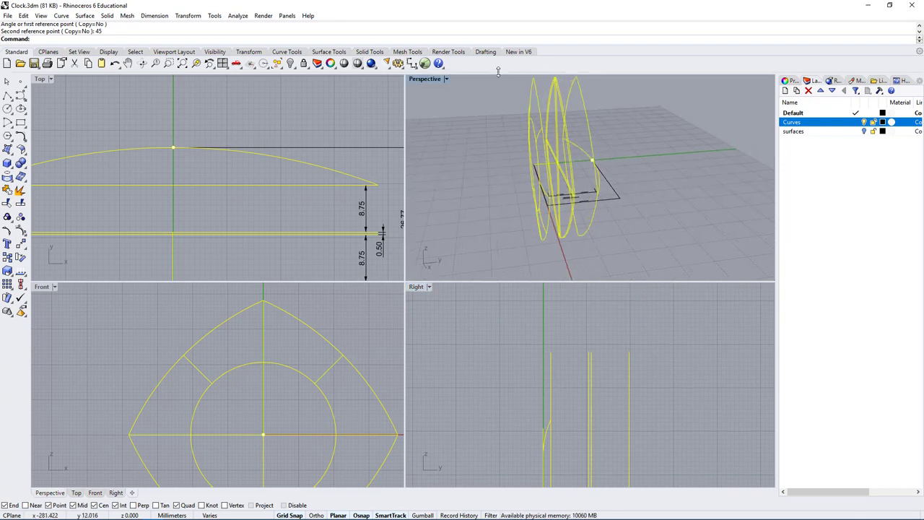
right_click_drag(539, 423, 553, 410)
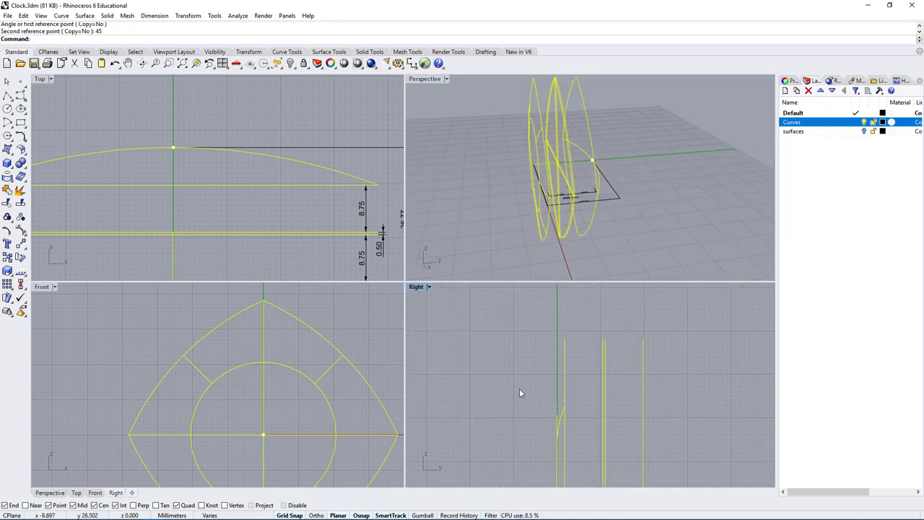
left_click(519, 392)
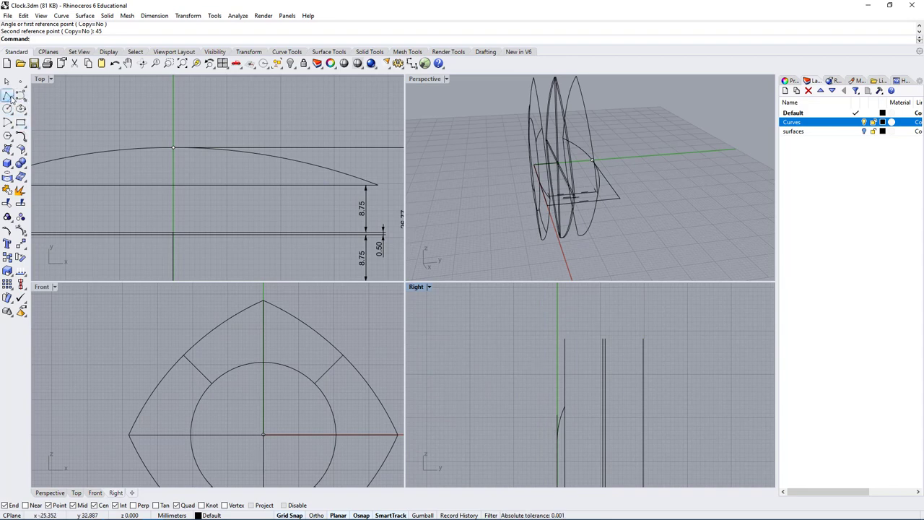
left_click(8, 124)
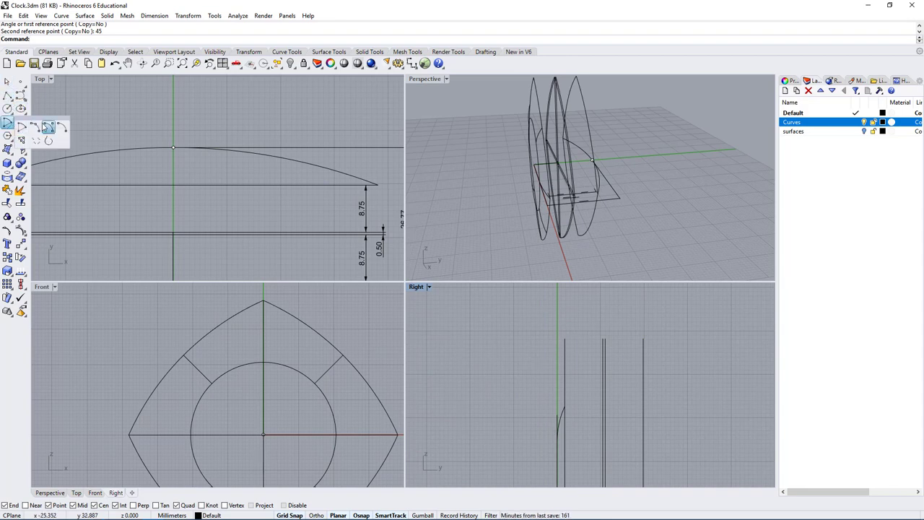
left_click_drag(36, 118, 208, 220)
Draw a start, end, direction arc from the circle's uppermost point to the front outline's upper corner in Right view, starting vertically
double_click(417, 288)
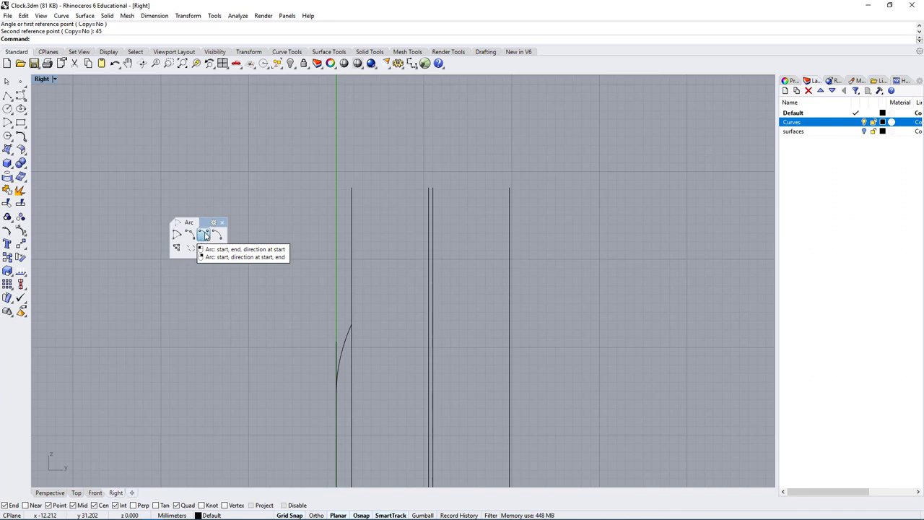
left_click(205, 235)
left_click(337, 340)
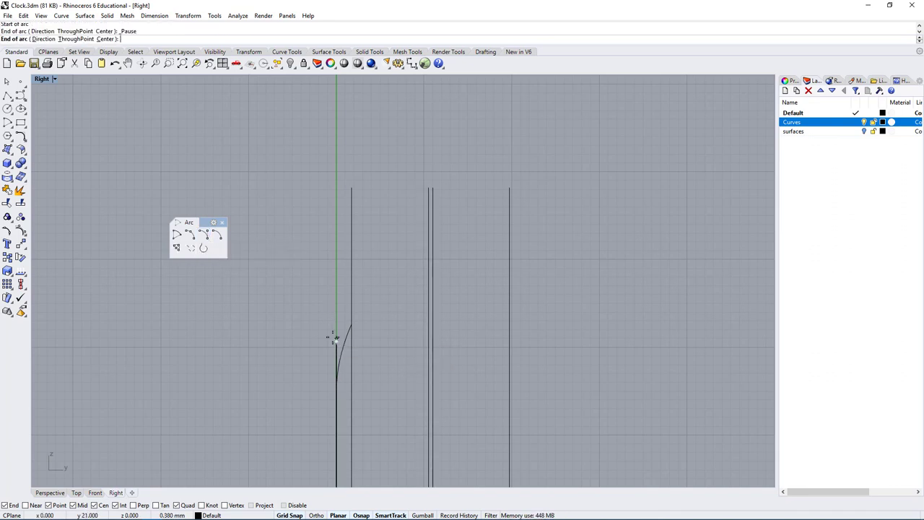
left_click(352, 189)
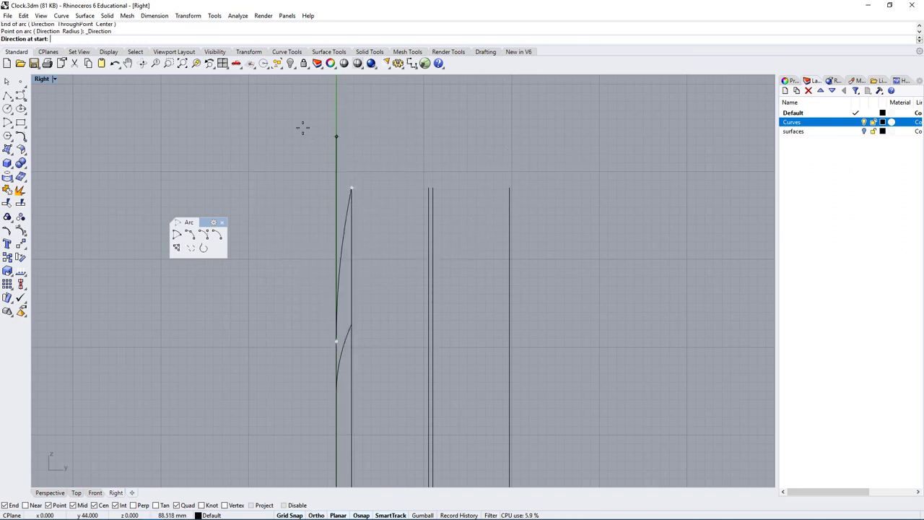
left_click(337, 99)
Inspect the new arc's control points and how its start aligns with the vertical axis
left_click(346, 218)
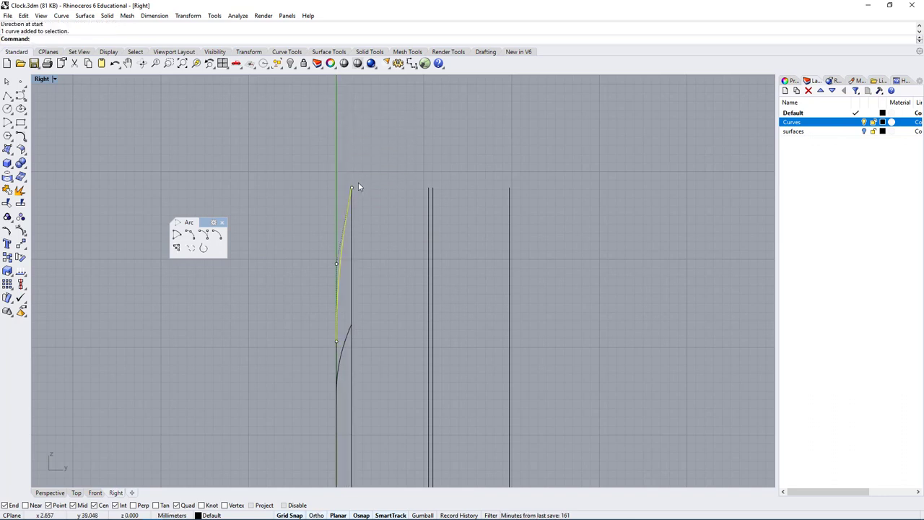
scroll(340, 274, "up", 1)
scroll(340, 266, "up", 15)
left_click(311, 251)
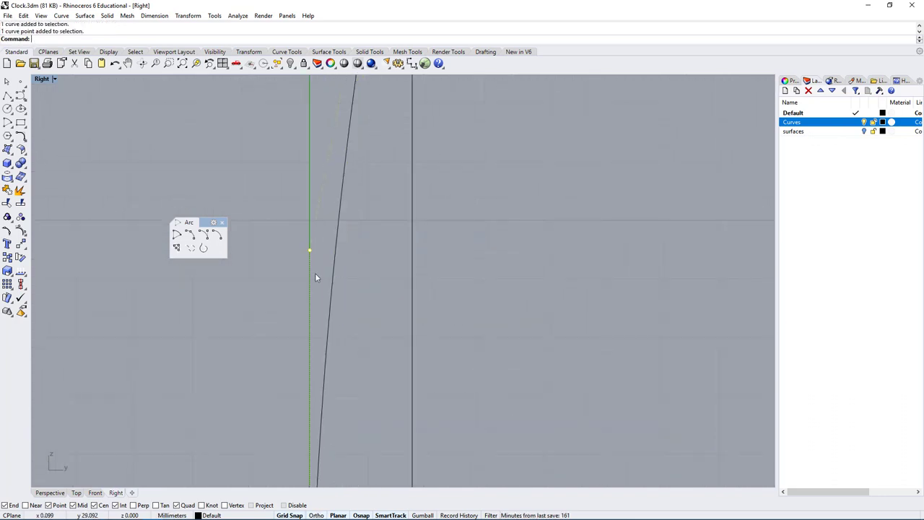
scroll(317, 267, "down", 10)
left_click_drag(307, 389, 331, 451)
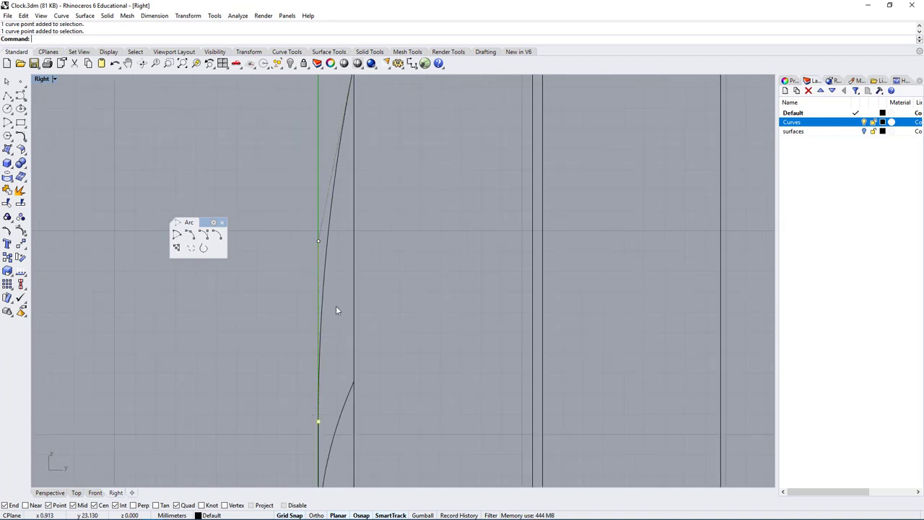
scroll(335, 307, "down", 8)
right_click_drag(372, 349, 471, 350)
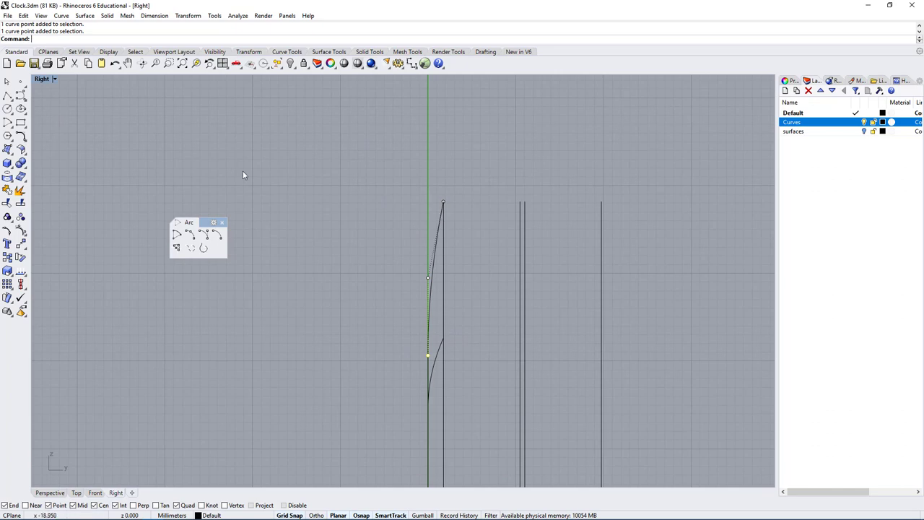
Restore the four-viewport layout and select every object in the model
double_click(40, 79)
scroll(497, 169, "down", 6)
right_click_drag(498, 168, 516, 170)
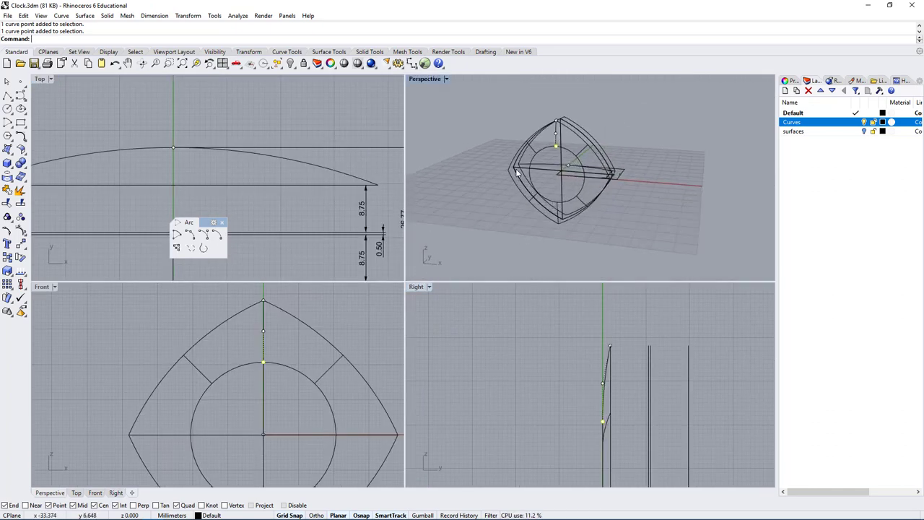
scroll(516, 170, "up", 4)
left_click(733, 156)
scroll(743, 103, "down", 8)
scroll(746, 97, "up", 4)
left_click_drag(748, 91, 580, 240)
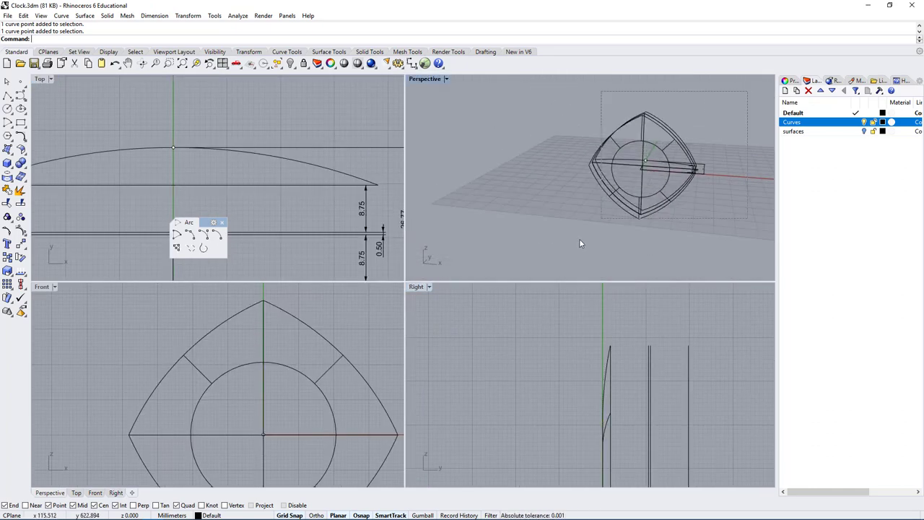
key("ctrl+a")
Remove the four linear dimensions from the selection, one at a time
scroll(718, 231, "up", 6)
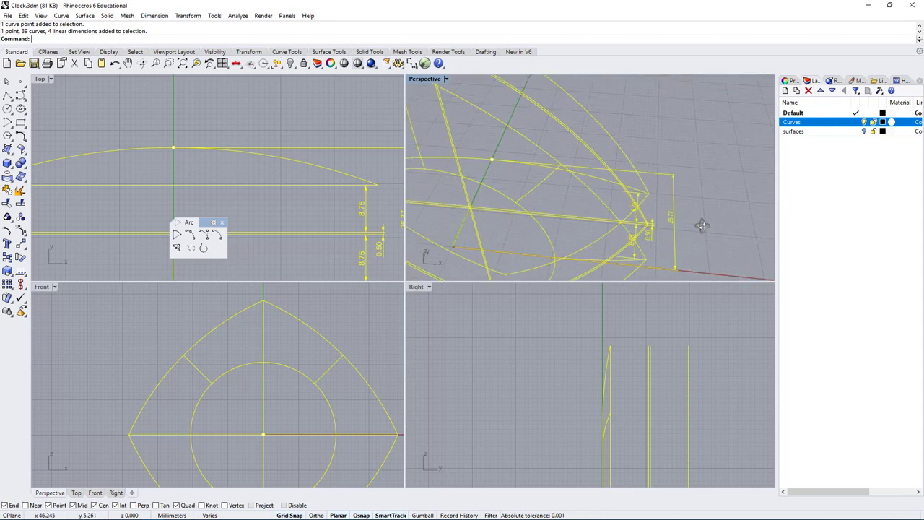
left_click(674, 216, "ctrl")
left_click(652, 232, "ctrl")
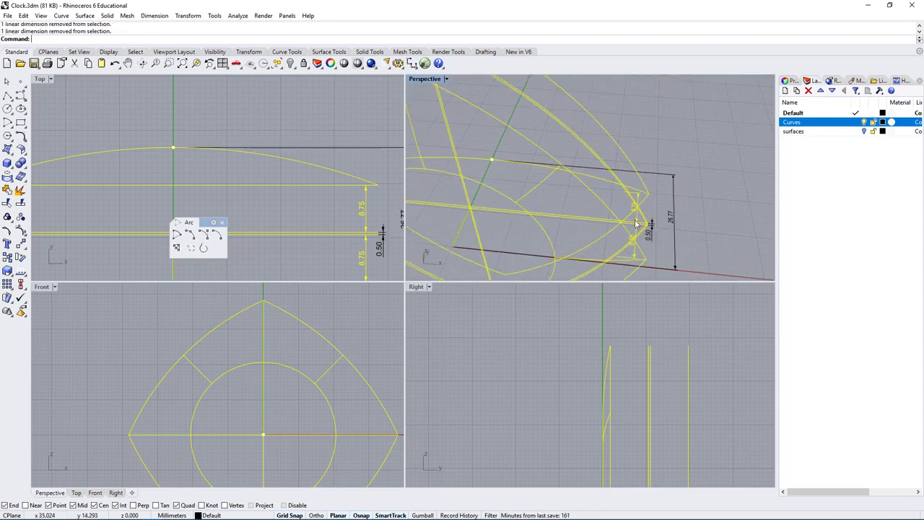
left_click(634, 245, "ctrl")
left_click(636, 210, "ctrl")
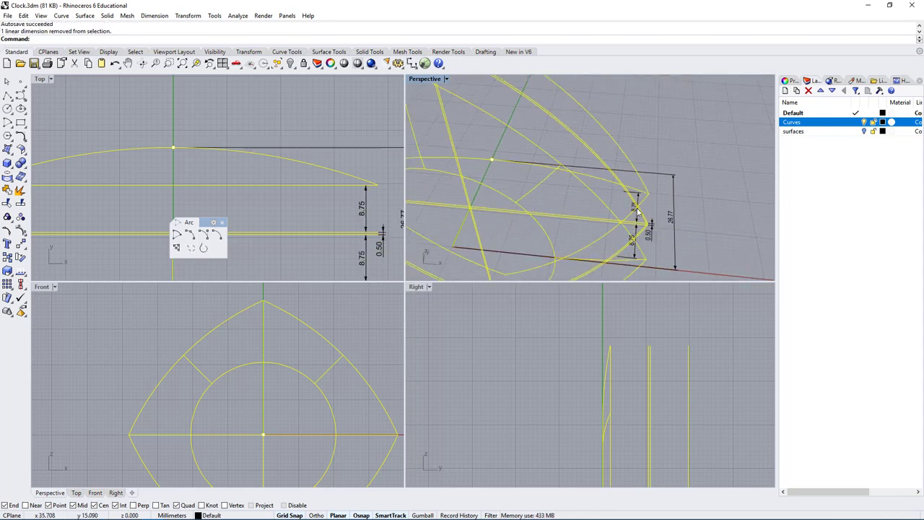
key("Return")
scroll(274, 390, "up", 3)
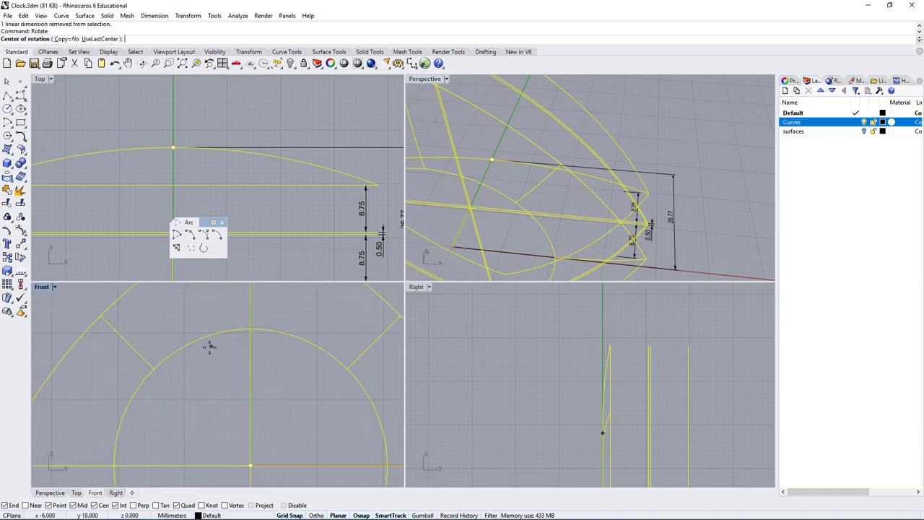
left_click(208, 347)
key("Escape")
Rotate the selected clock geometry by -45 degrees about the circle's centre in the Front view
right_click(216, 367)
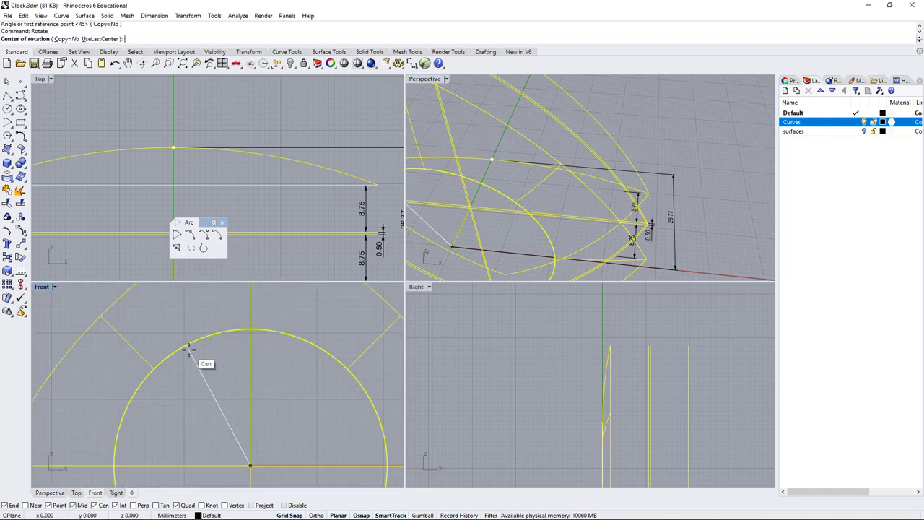
left_click(189, 349)
scroll(214, 362, "down", 10)
left_click(227, 301)
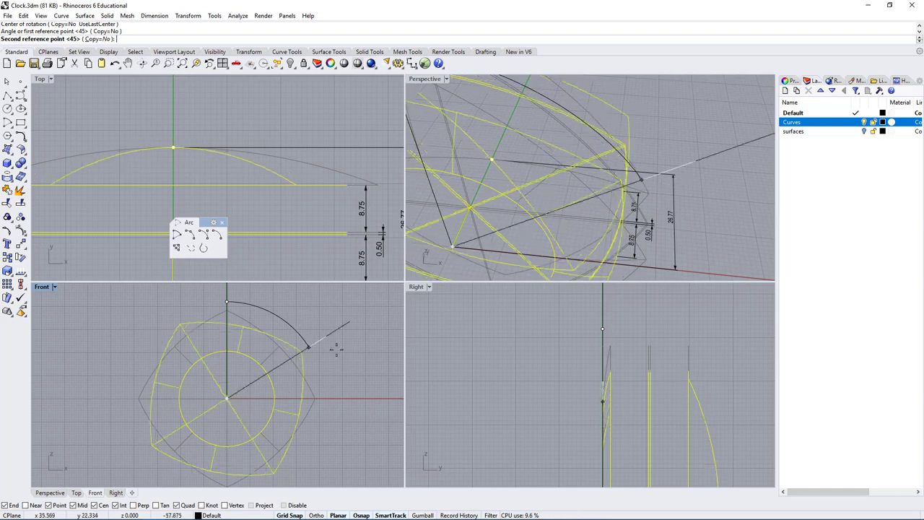
type("-45")
key("Return")
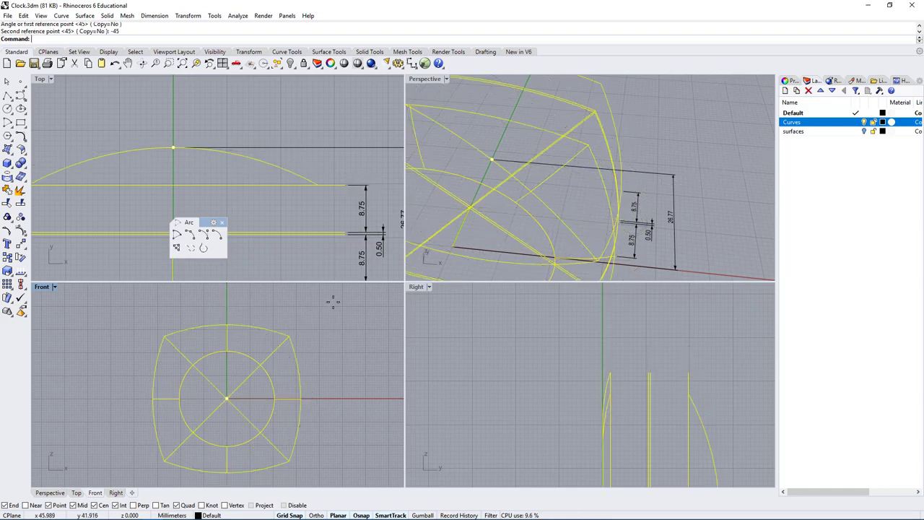
Clear the selection and maximize the Perspective viewport to examine the rotated clock curves and their corner connectors
scroll(608, 180, "down", 3)
key("Escape")
scroll(604, 178, "up", 5)
double_click(430, 80)
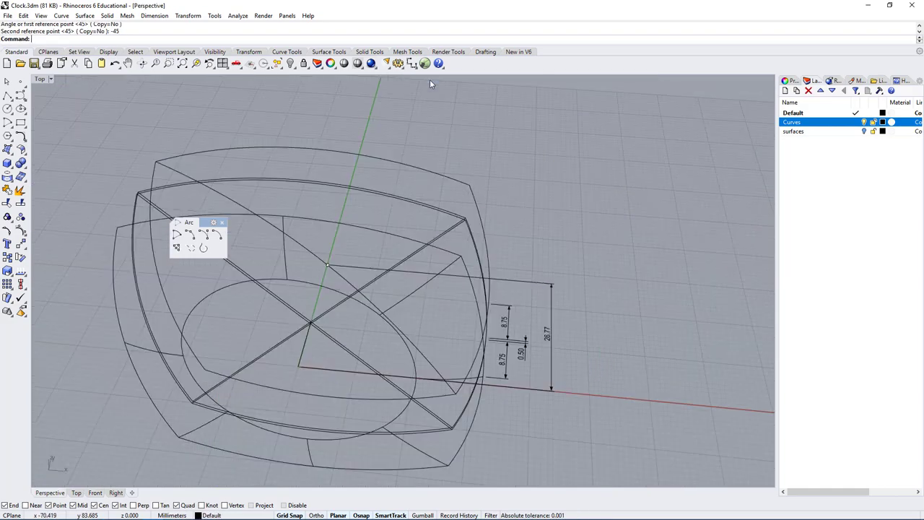
right_click_drag(560, 347, 577, 228)
scroll(475, 239, "down", 5)
scroll(474, 242, "up", 3)
right_click_drag(439, 173, 410, 183)
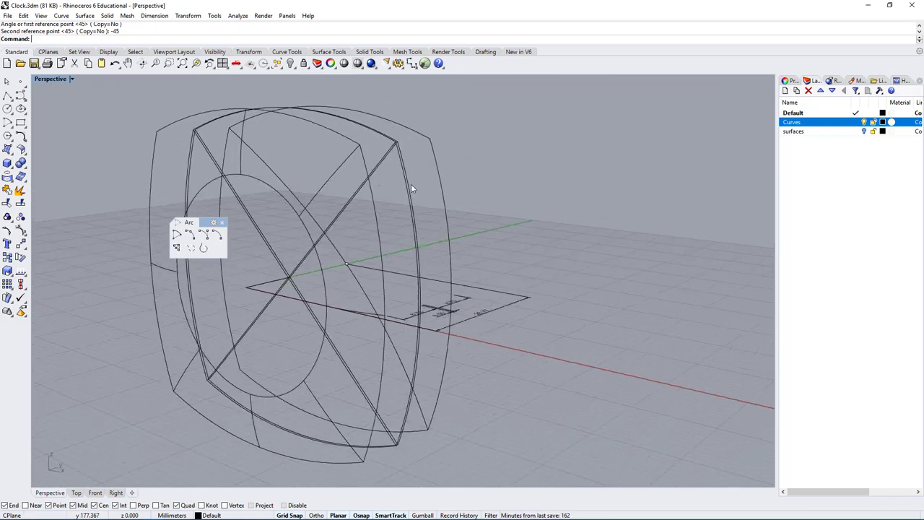
Delete the lower-right corner curve connecting the front circle to the outer outline
left_click(411, 184)
scroll(438, 206, "down", 4)
scroll(438, 206, "up", 4)
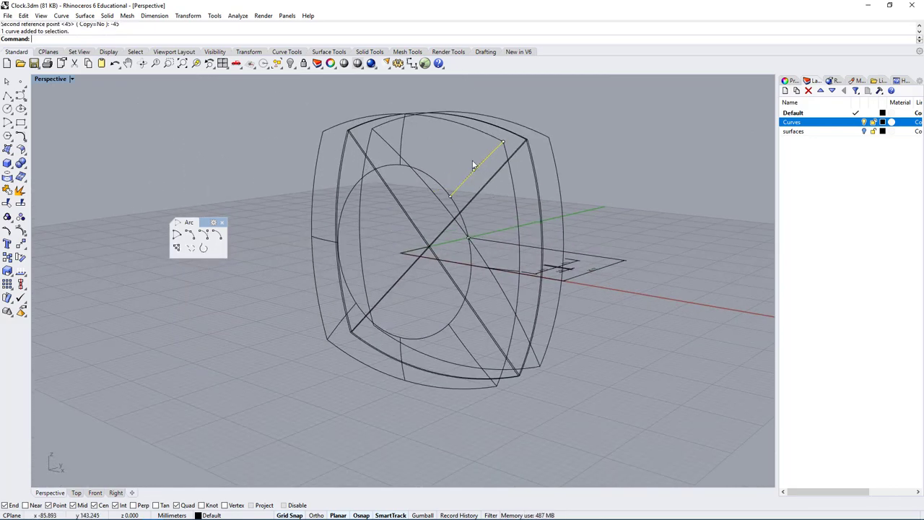
right_click_drag(547, 270, 494, 356)
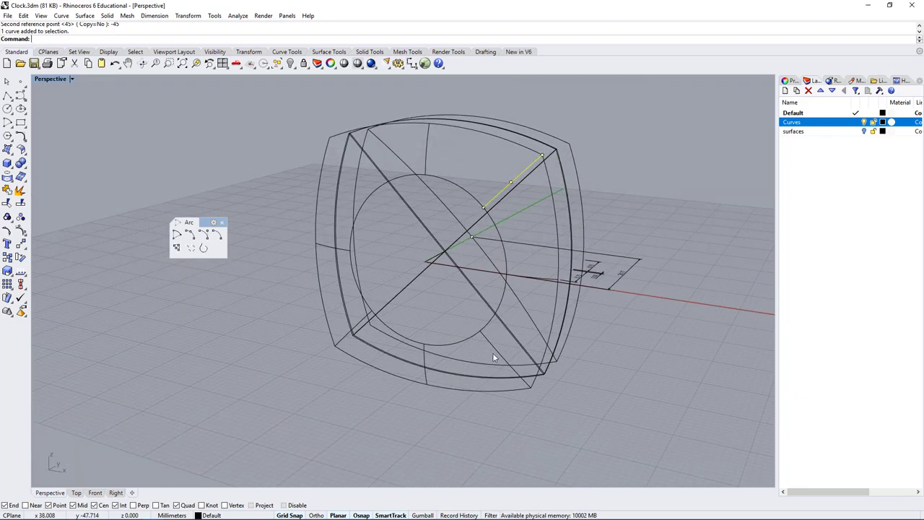
key("Delete")
left_click(495, 347)
key("Delete")
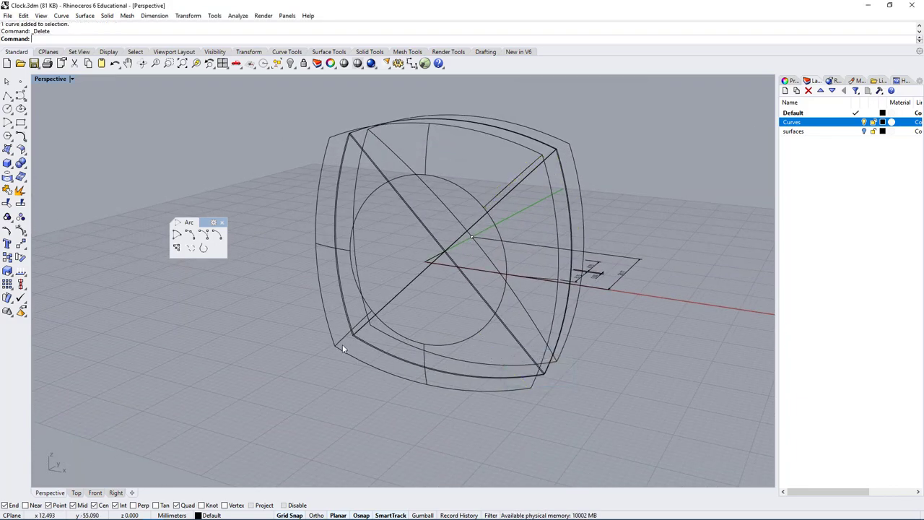
Delete the lower-left corner curve connecting the front circle to the outline and restore the four-viewport layout
right_click_drag(340, 347, 339, 330)
left_click_drag(338, 332, 330, 324)
key("Delete")
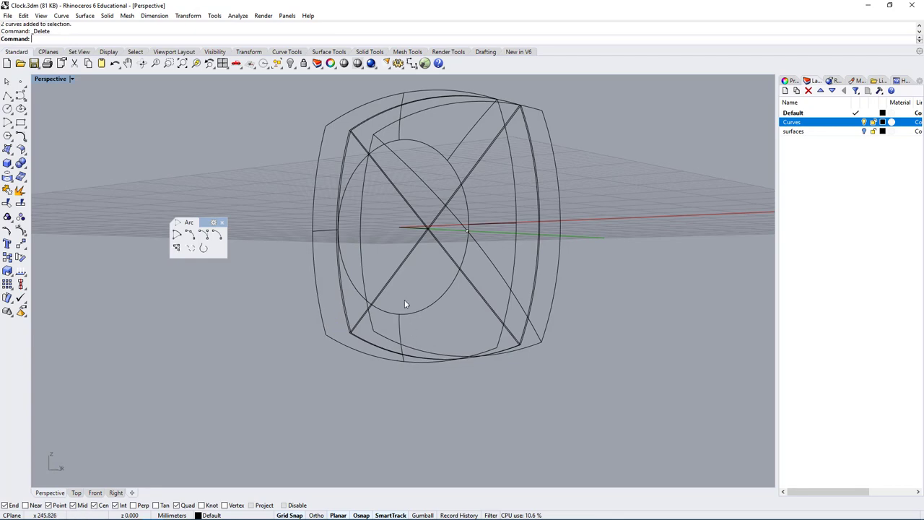
right_click_drag(404, 305, 557, 184)
scroll(556, 184, "up", 2)
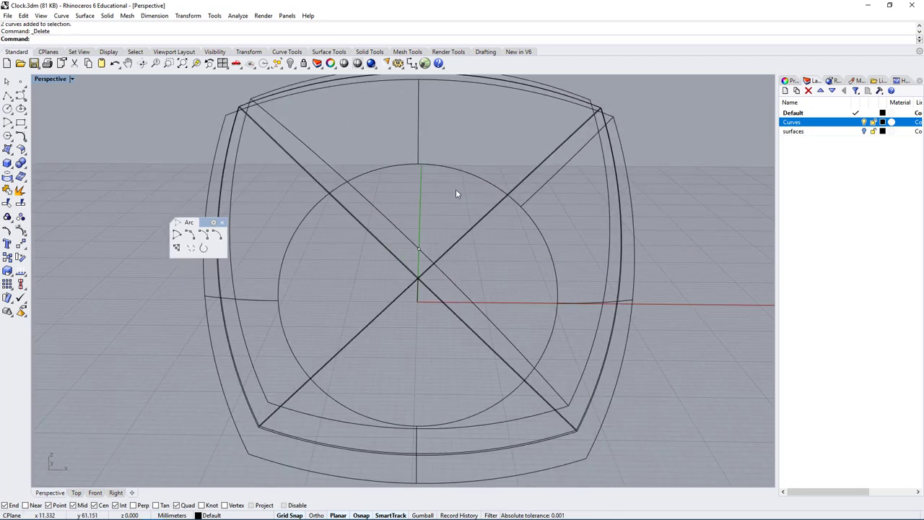
double_click(53, 79)
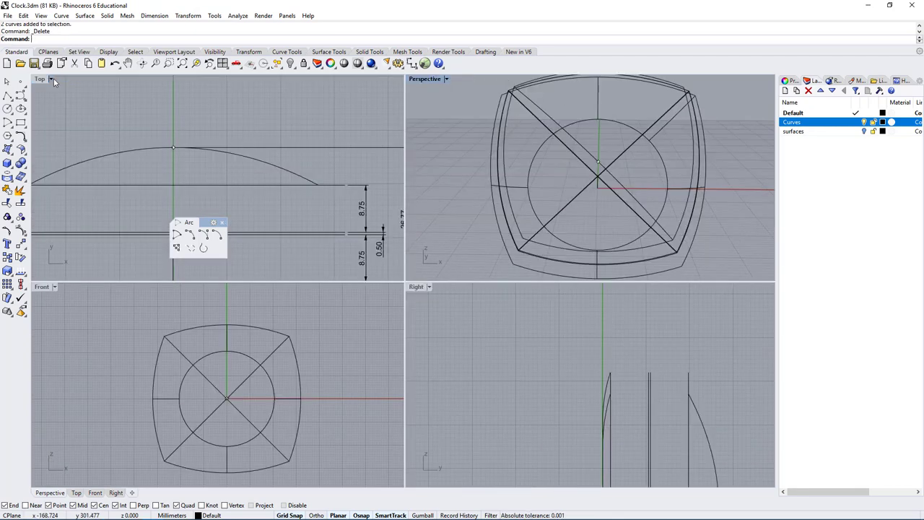
scroll(149, 319, "up", 5)
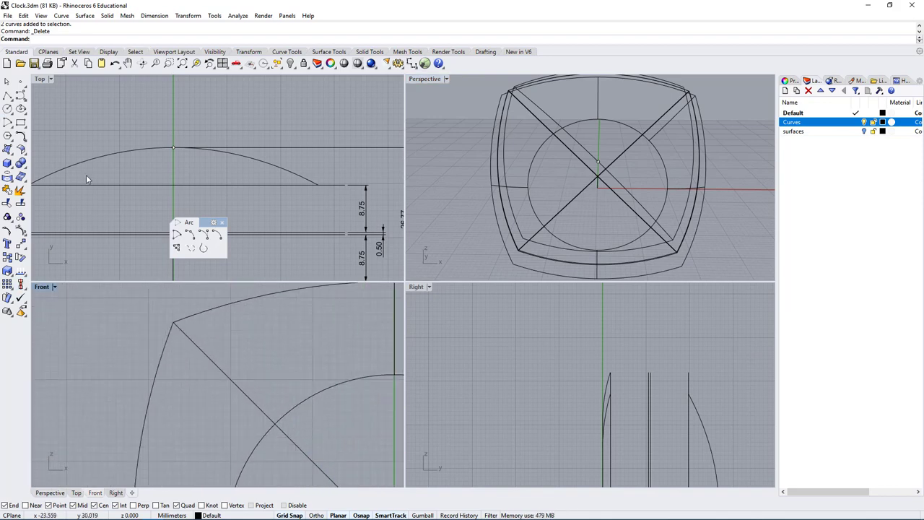
left_click_drag(204, 222, 128, 193)
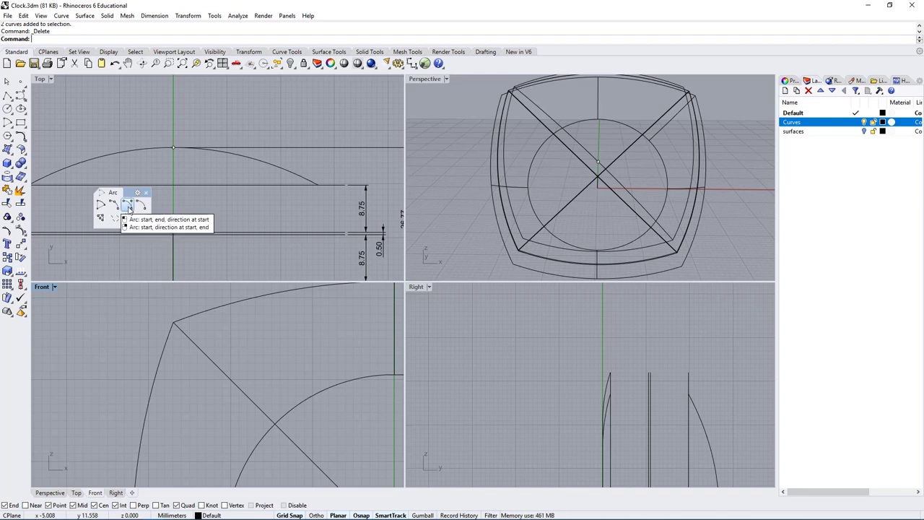
left_click(128, 206)
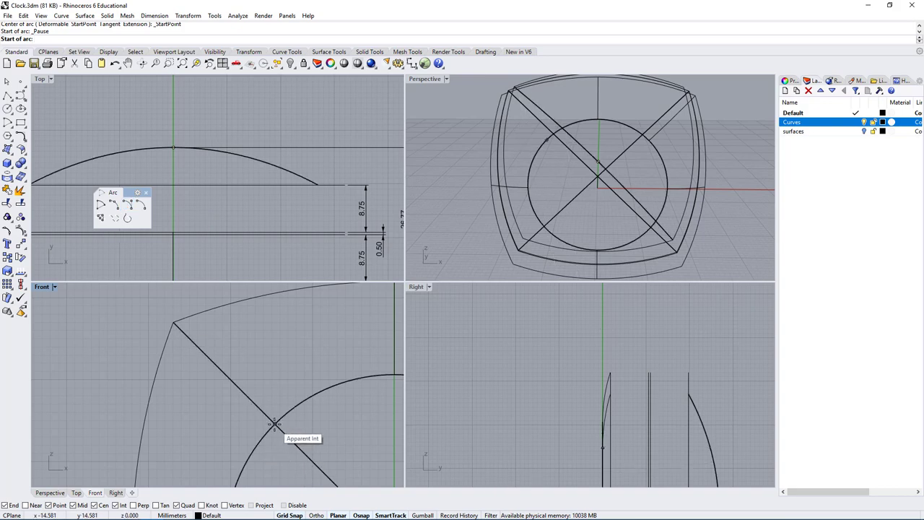
right_click_drag(557, 155, 536, 161)
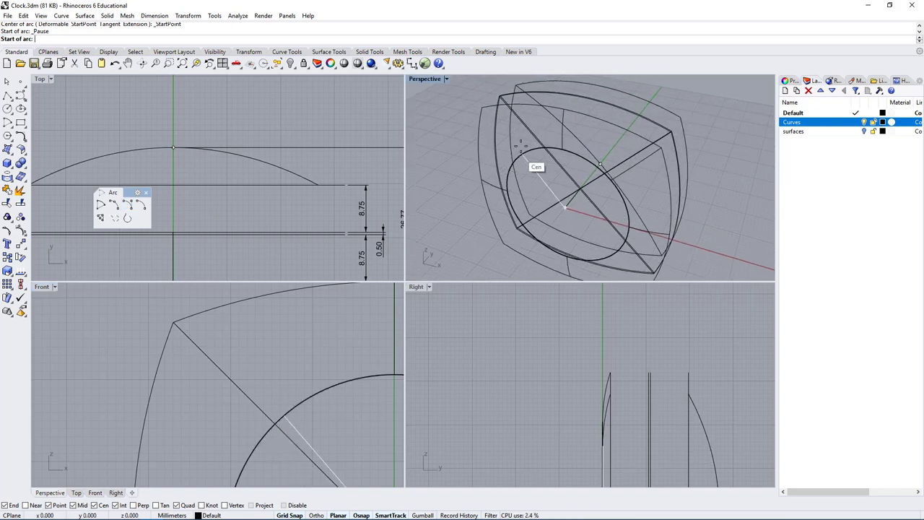
scroll(537, 161, "up", 5)
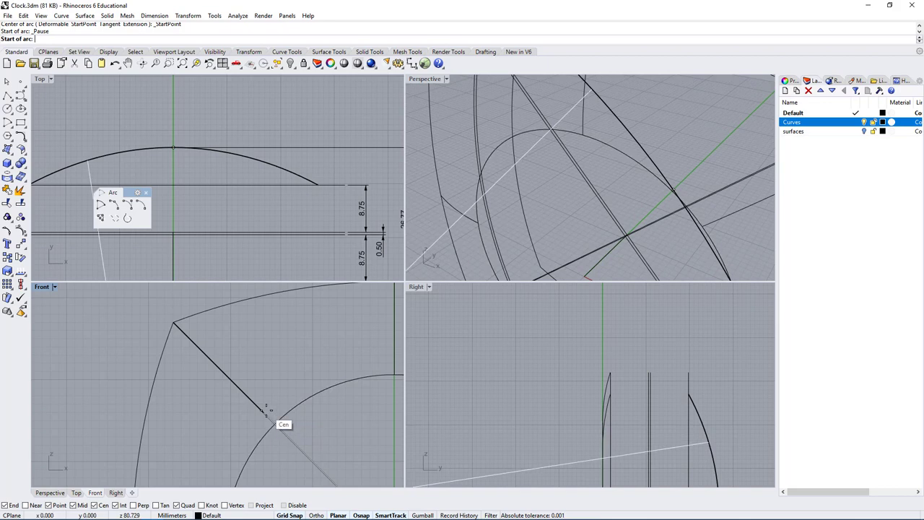
scroll(561, 207, "down", 5)
scroll(536, 187, "up", 3)
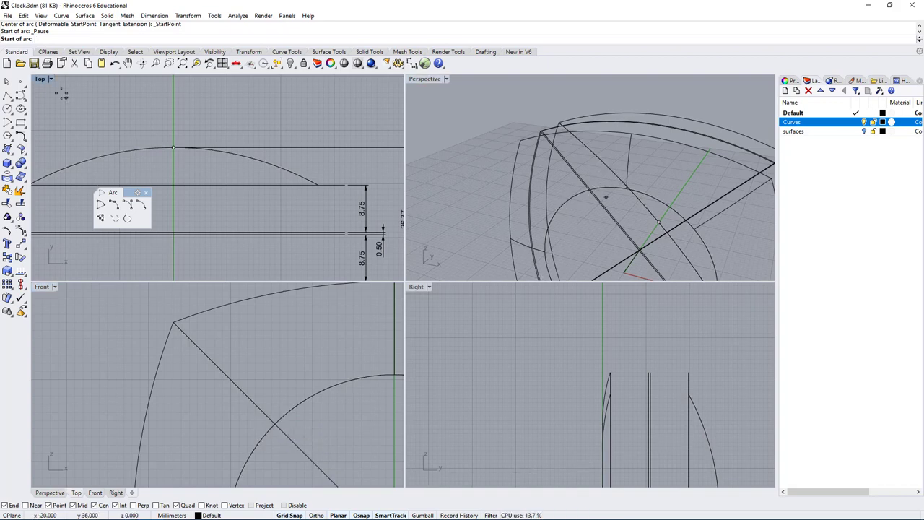
left_click(7, 83)
Draw a straight depth line from the upper-left crossing of the diagonal and circle in the Front view, extending past the circle
right_click_drag(551, 159, 452, 177)
left_click(8, 96)
left_click(275, 423)
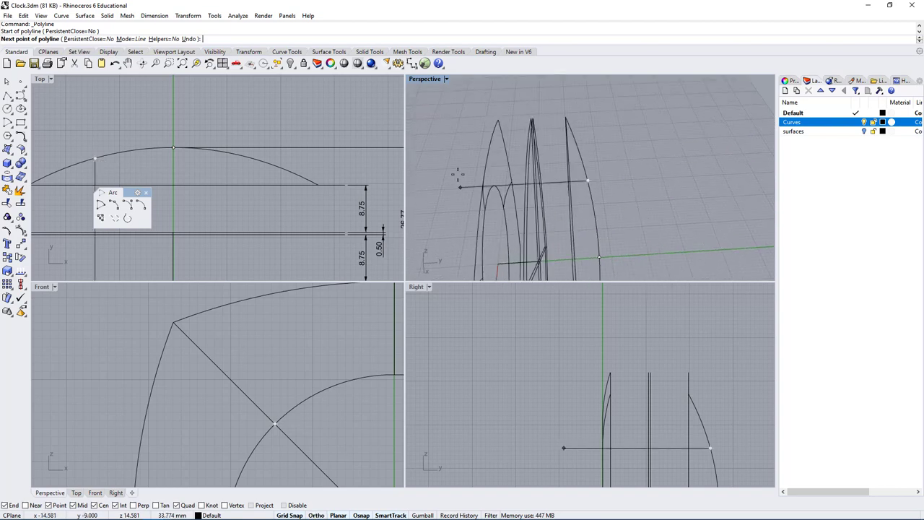
left_click(442, 188)
right_click_drag(561, 184, 532, 185)
left_click(533, 185)
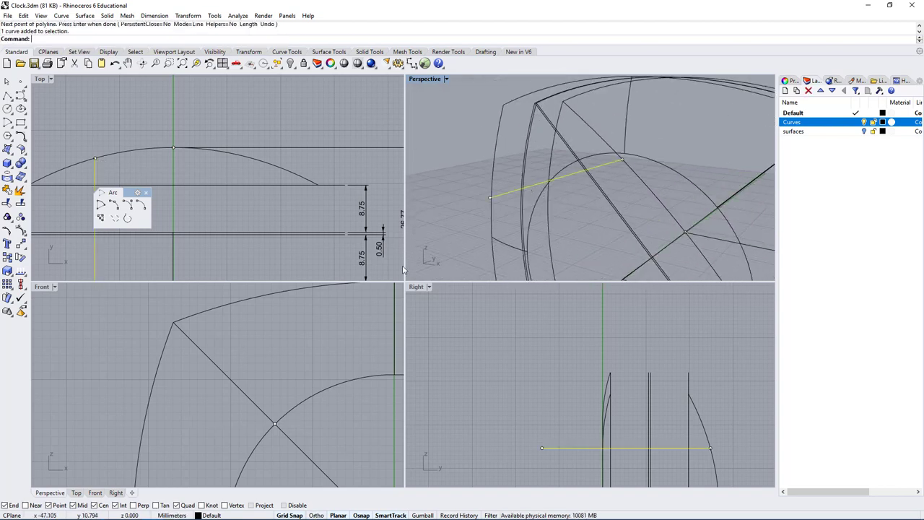
Inspect in the Front view how the new depth line aligns with the crossing of the circle and diagonal
scroll(280, 424, "up", 2)
left_click_drag(281, 382, 279, 381, "shift")
scroll(259, 426, "up", 5)
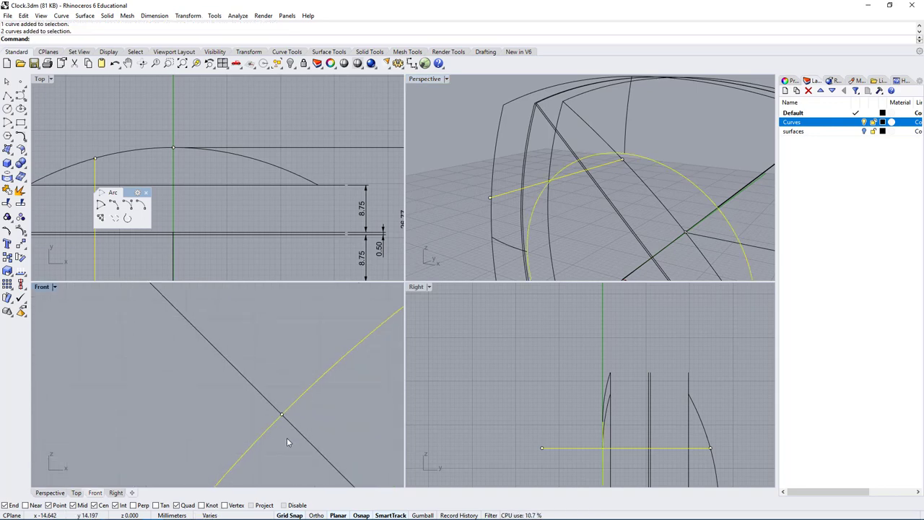
scroll(266, 371, "down", 1)
key("Escape")
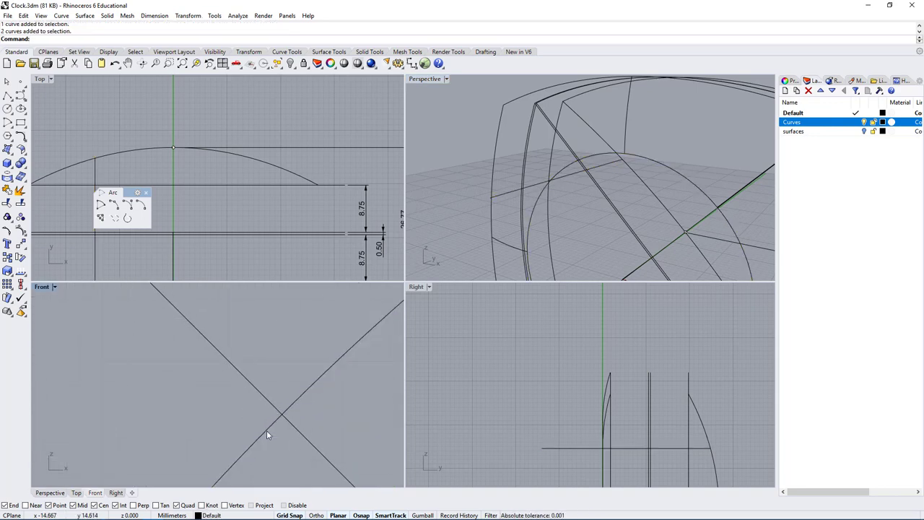
scroll(535, 128, "down", 5)
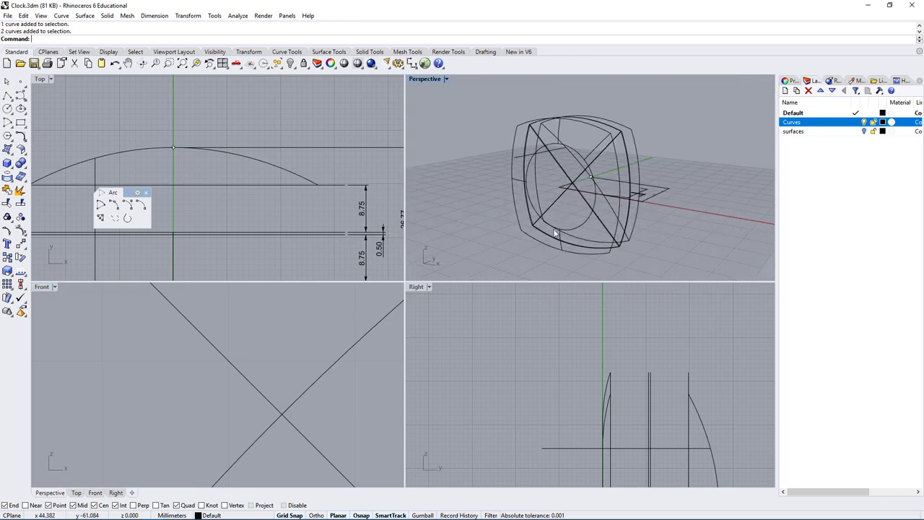
left_click(7, 95)
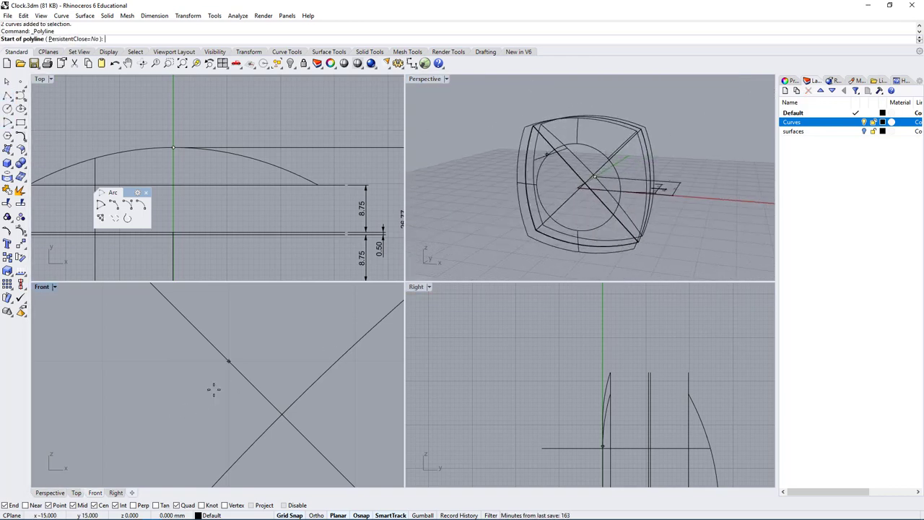
scroll(227, 388, "down", 6)
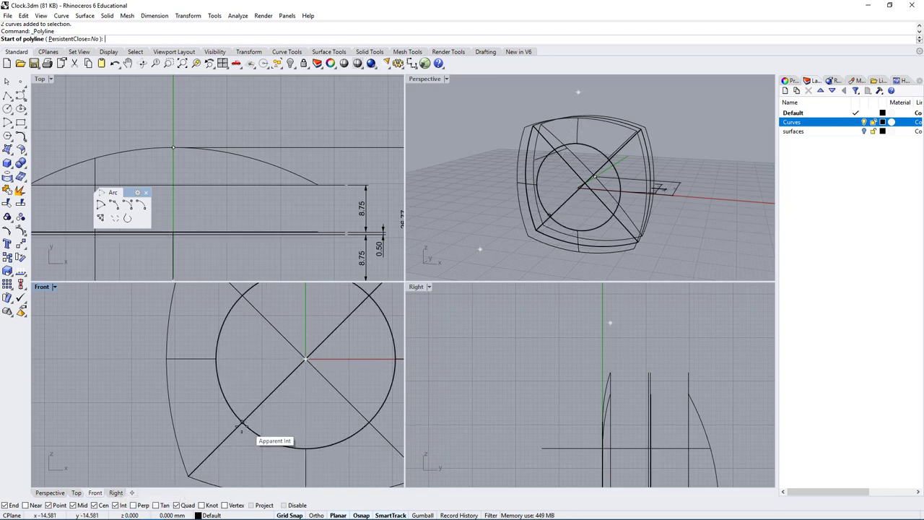
right_click_drag(527, 134, 604, 160)
scroll(606, 163, "up", 4)
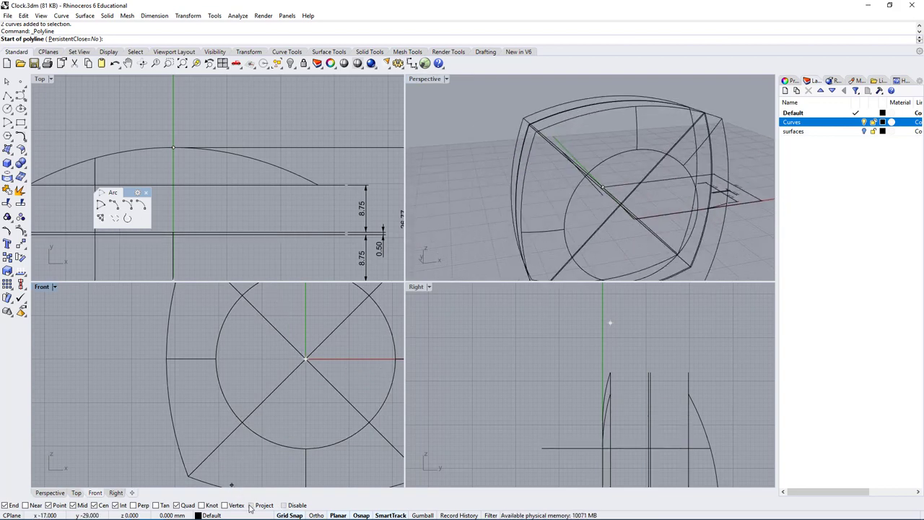
right_click_drag(560, 116, 489, 158)
scroll(490, 158, "up", 3)
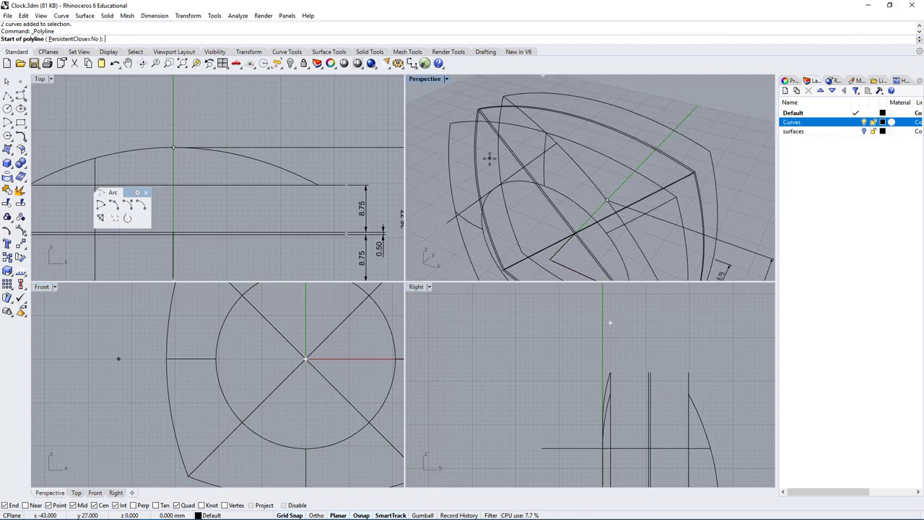
scroll(489, 158, "up", 3)
key("Escape")
Trim off the part of the depth line that projects past the front circle, using the circle as the cutting object
right_click_drag(502, 203, 495, 182)
left_click(495, 182)
right_click_drag(543, 161, 510, 154)
left_click(626, 166)
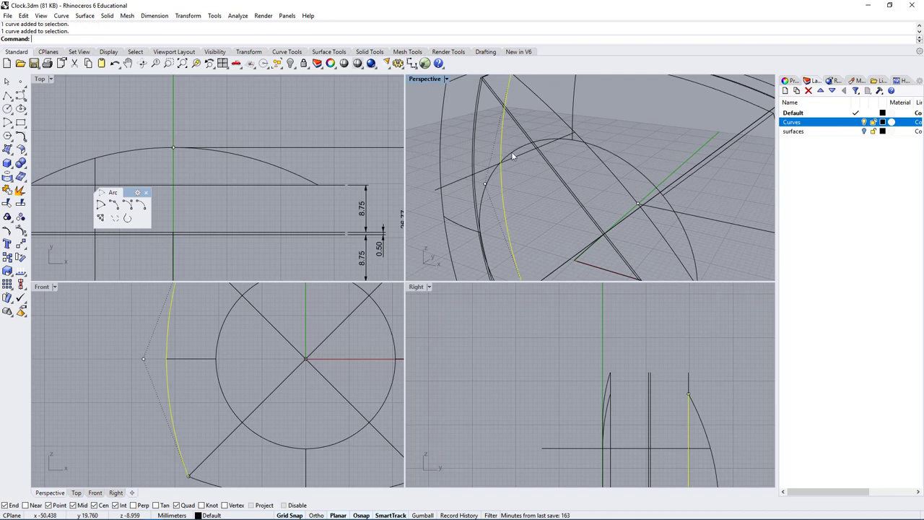
left_click(515, 156)
left_click(549, 175)
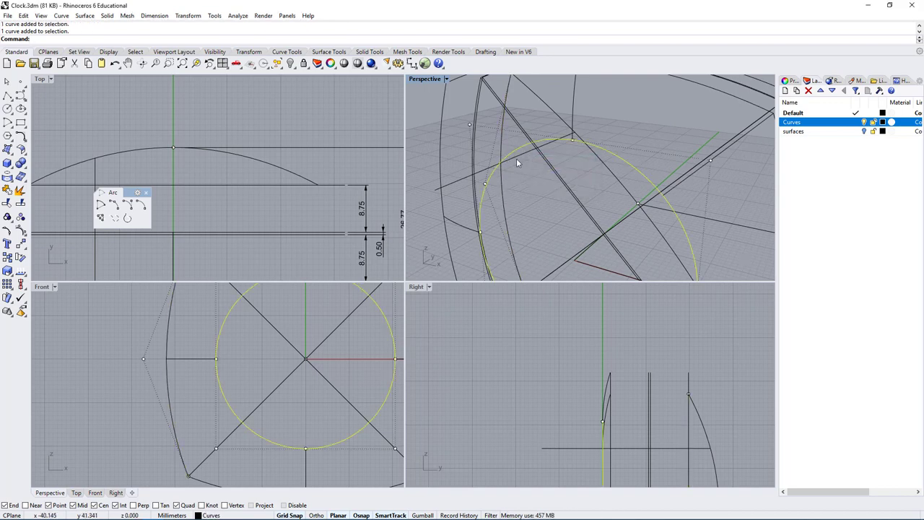
left_click(7, 205)
right_click_drag(505, 144, 466, 135)
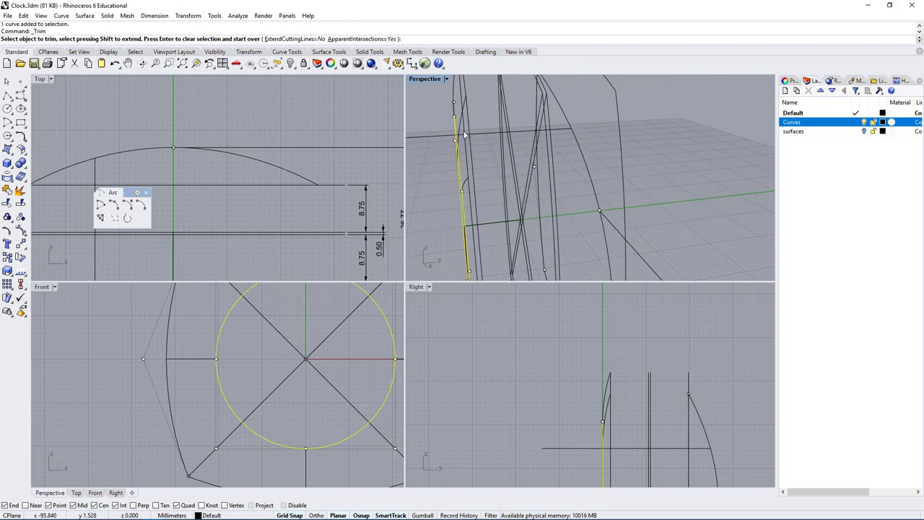
left_click(425, 135)
right_click_drag(428, 136, 489, 161)
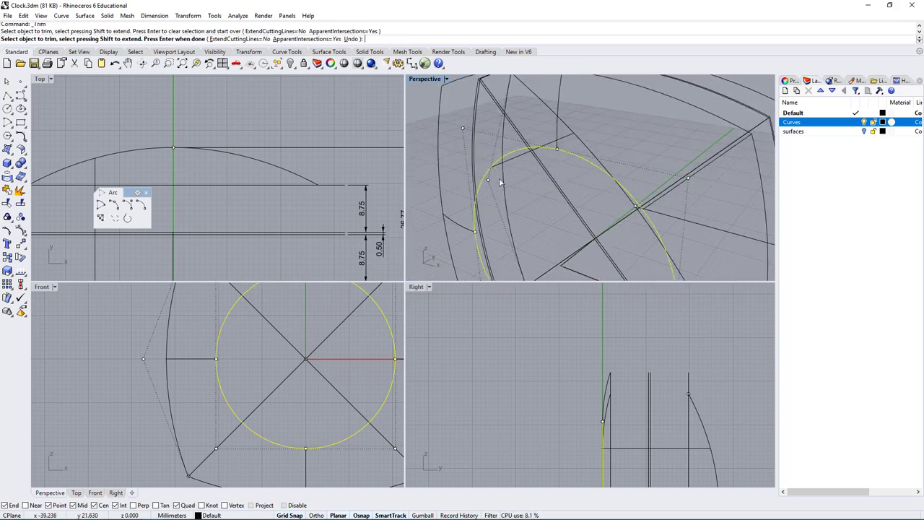
right_click(488, 174)
Place a point object at the trimmed depth line's end near the front circle
right_click_drag(533, 209, 633, 186)
scroll(654, 169, "up", 3)
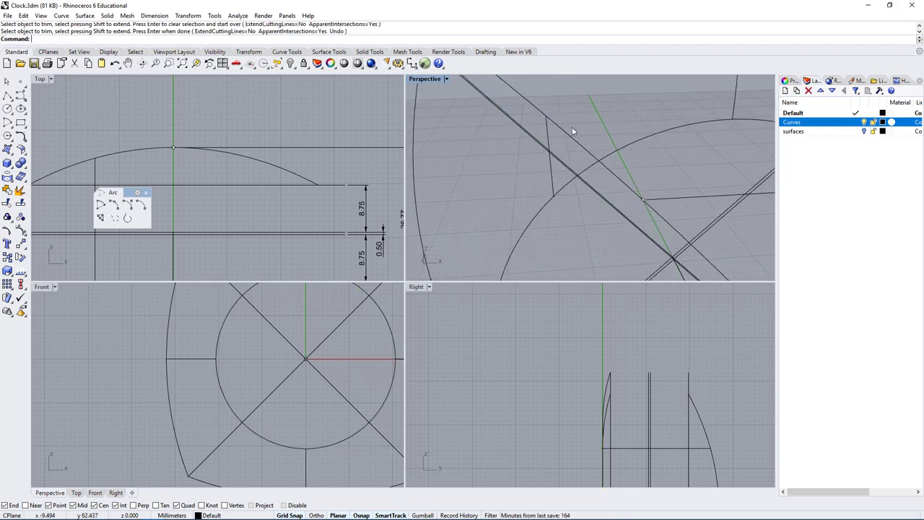
left_click(22, 83)
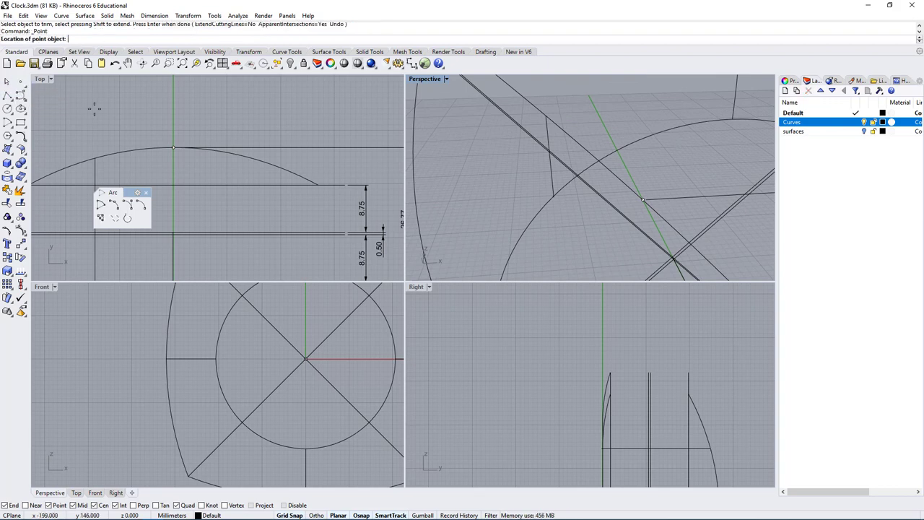
left_click(553, 198)
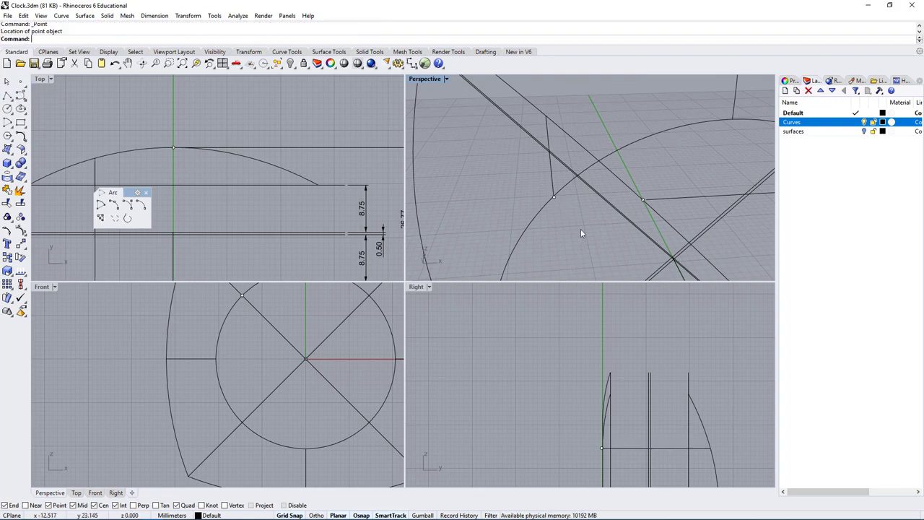
Move the point in the Right view from the trimmed line's end to the line's crossing with the vertical plane of the circle
right_click_drag(583, 233, 520, 206)
left_click_drag(516, 214, 515, 215)
scroll(568, 364, "up", 6)
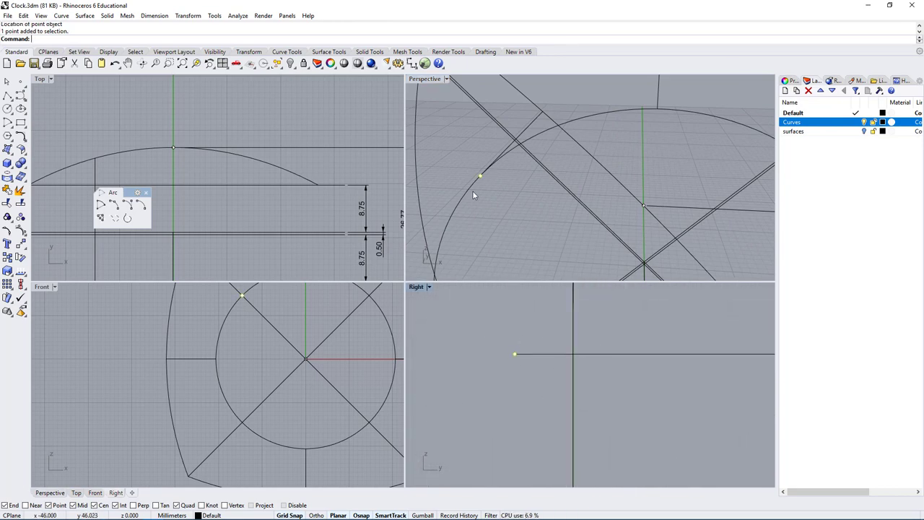
right_click_drag(473, 192, 557, 253)
right_click_drag(553, 361, 603, 377)
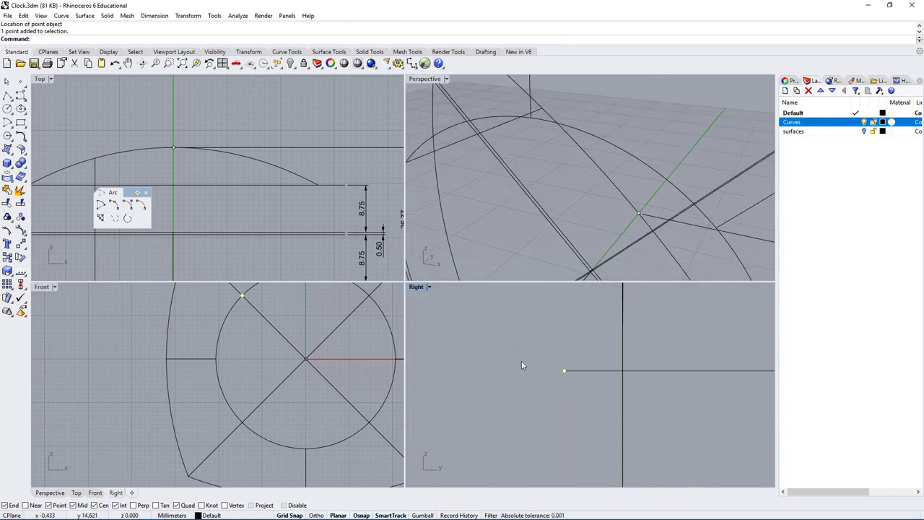
type("M")
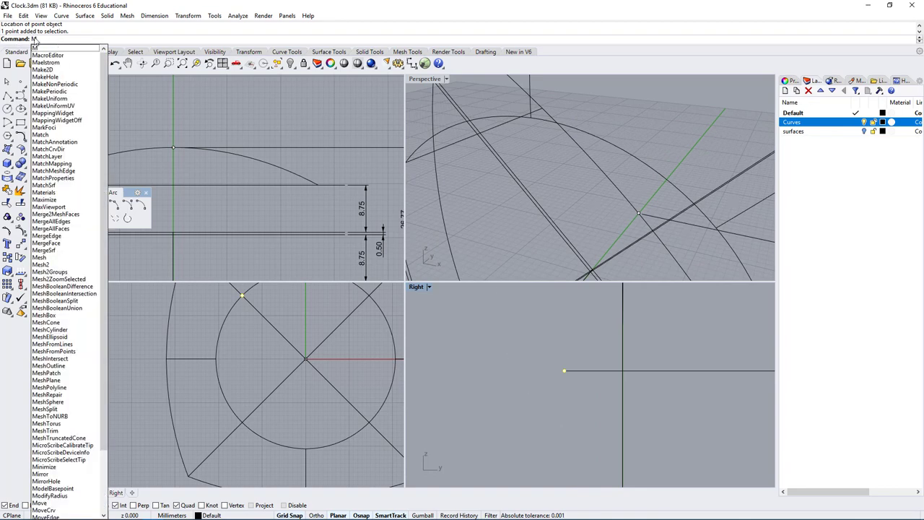
key("Return")
left_click(564, 371)
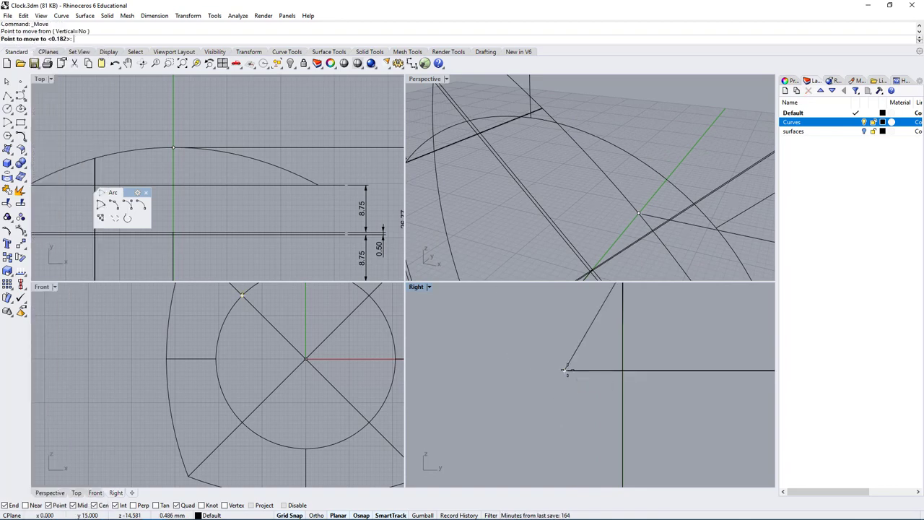
left_click(623, 371)
Trim off the remaining end of the depth line that projects past the front circle, using the circle as the cutting object
scroll(567, 197, "down", 8)
right_click_drag(566, 196, 645, 208)
left_click_drag(690, 339, 663, 394)
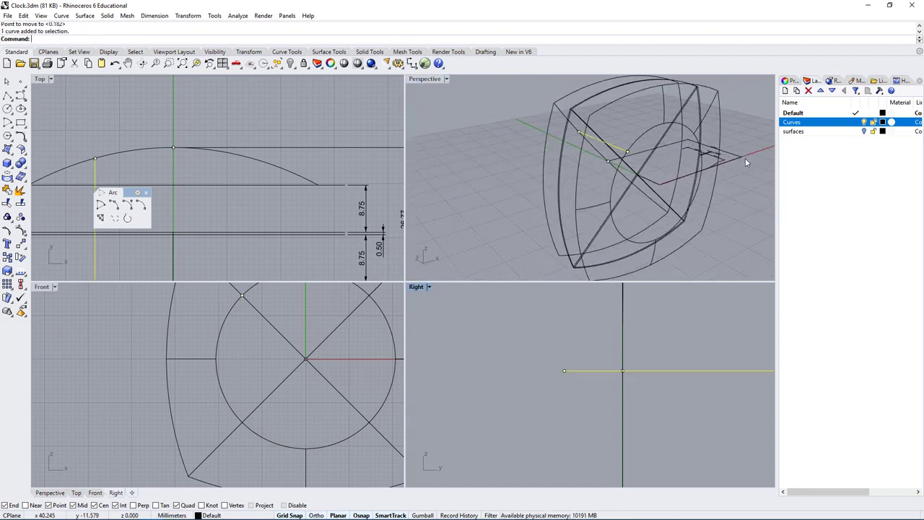
right_click_drag(687, 186, 651, 182)
left_click(635, 137)
left_click(636, 140)
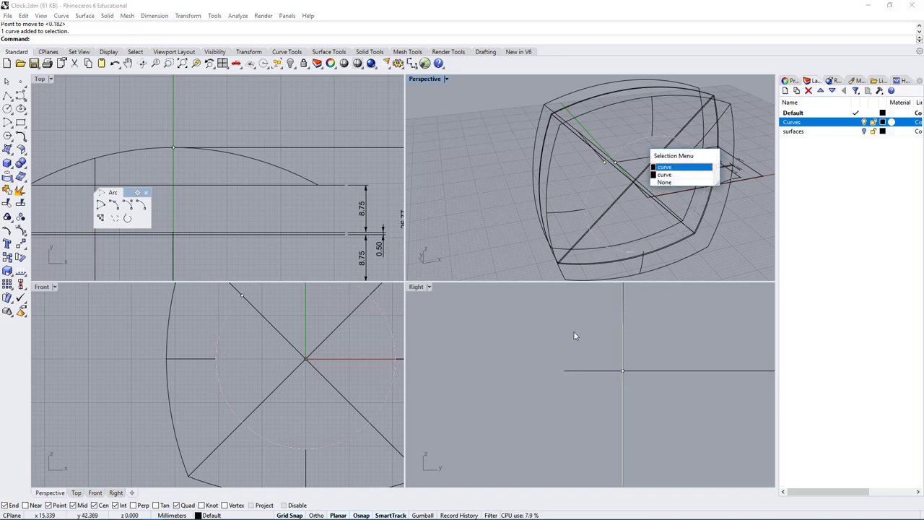
left_click(674, 166)
right_click_drag(639, 371, 597, 393)
left_click(9, 205)
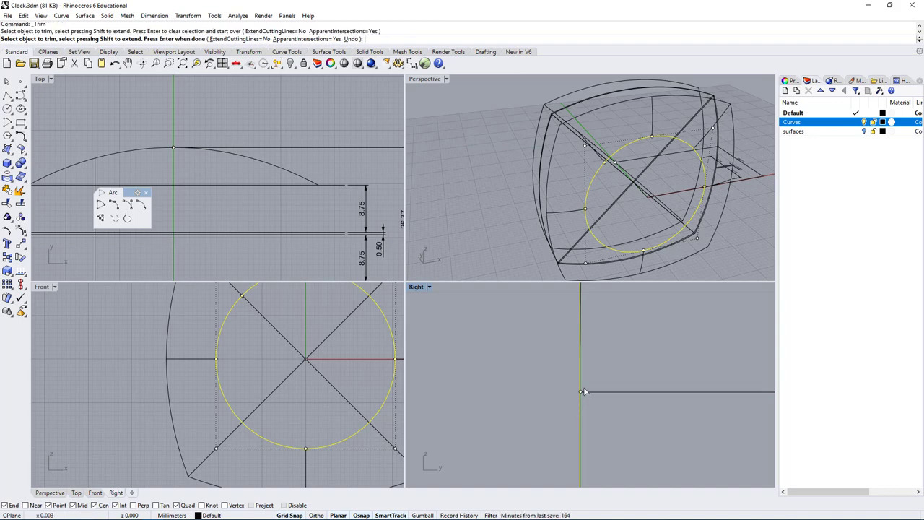
right_click(624, 382)
Delete the trimmed depth line, leaving only the point object on the front circle
left_click(645, 392)
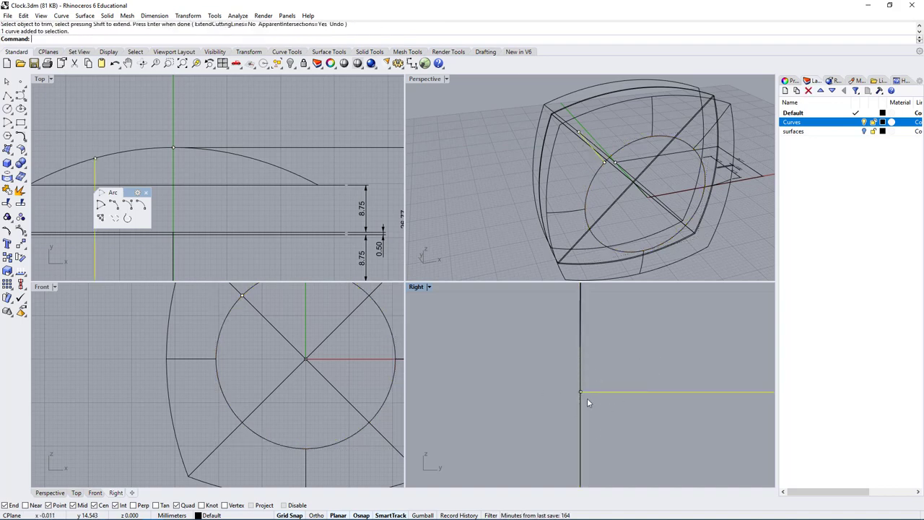
right_click_drag(587, 402, 592, 404)
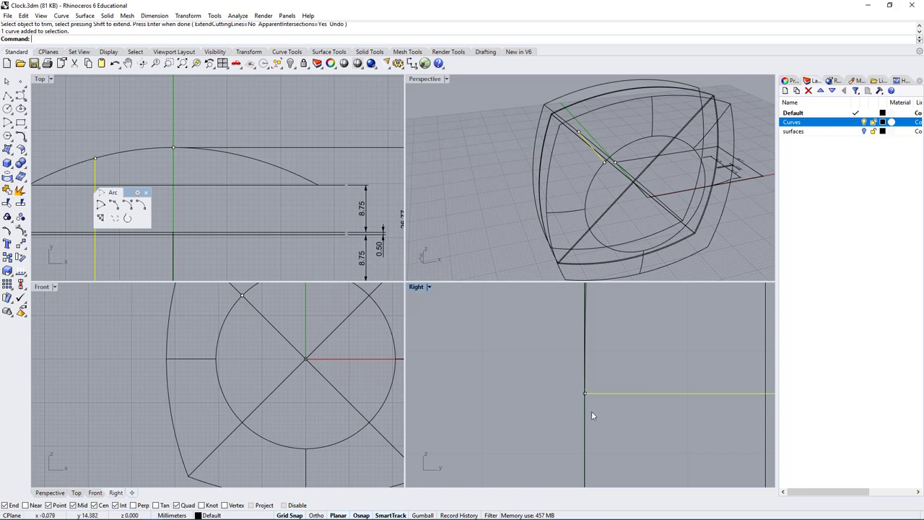
scroll(603, 131, "up", 6)
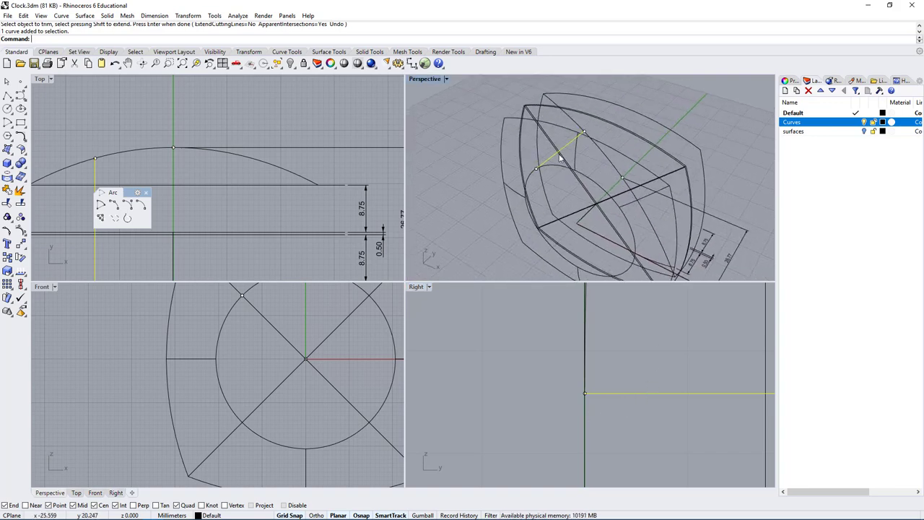
key("Delete")
Hide the three diagonal curves that run from the upper-left corner of the clock body behind the point
right_click_drag(607, 131, 613, 206)
left_click(650, 145)
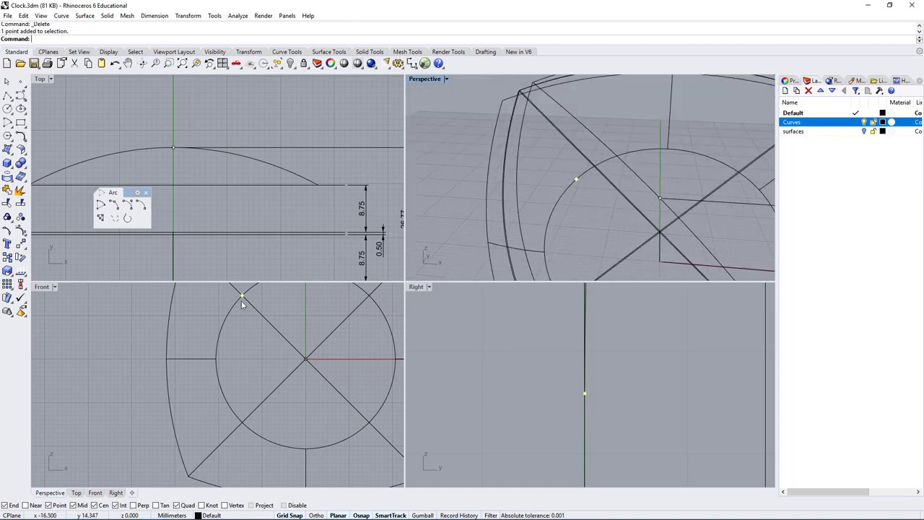
right_click_drag(241, 300, 267, 419)
right_click_drag(635, 155, 603, 172)
left_click_drag(597, 133, 562, 169)
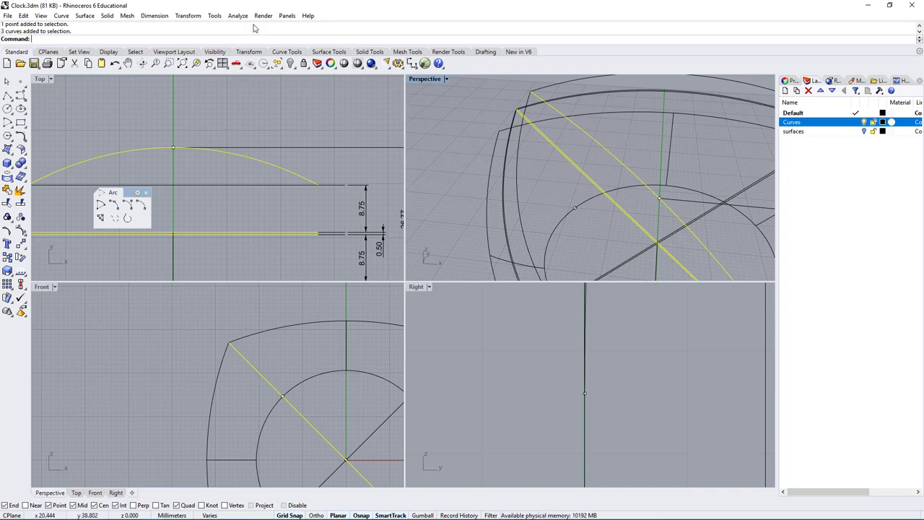
left_click(292, 65)
right_click_drag(683, 211, 639, 189)
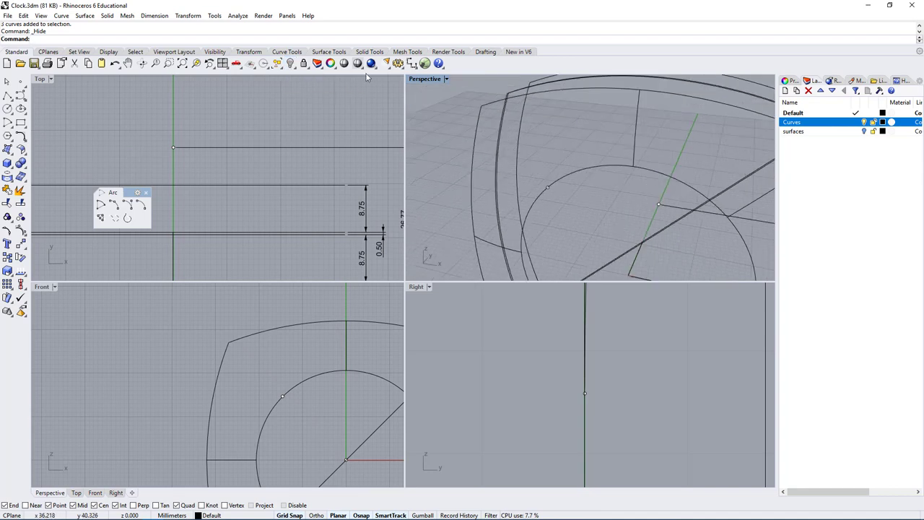
left_click(291, 64)
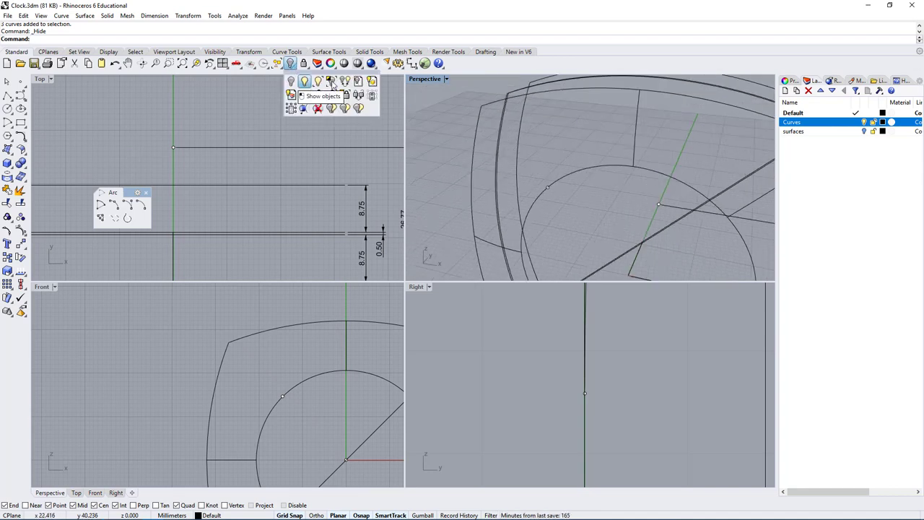
Begin an arc by start, end and direction from the point on the front circle to the upper-left corner of the front outline
right_click_drag(587, 220, 583, 158)
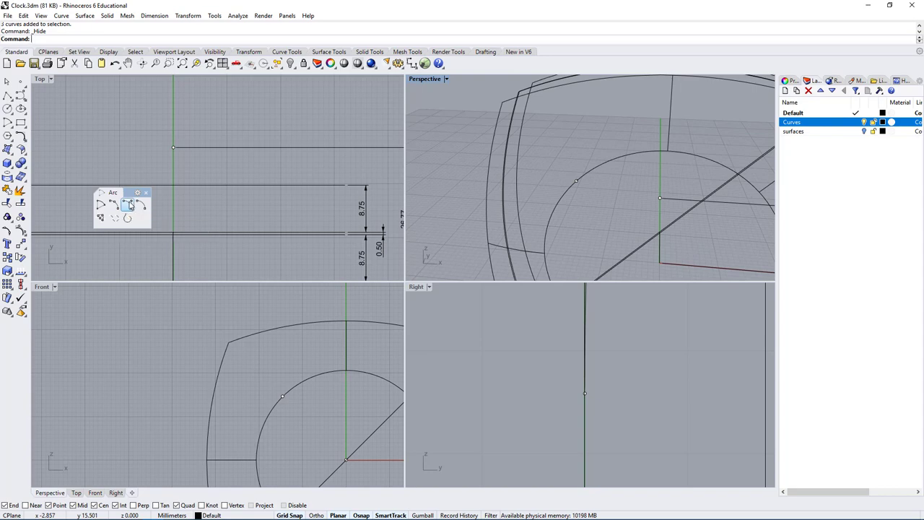
left_click(129, 205)
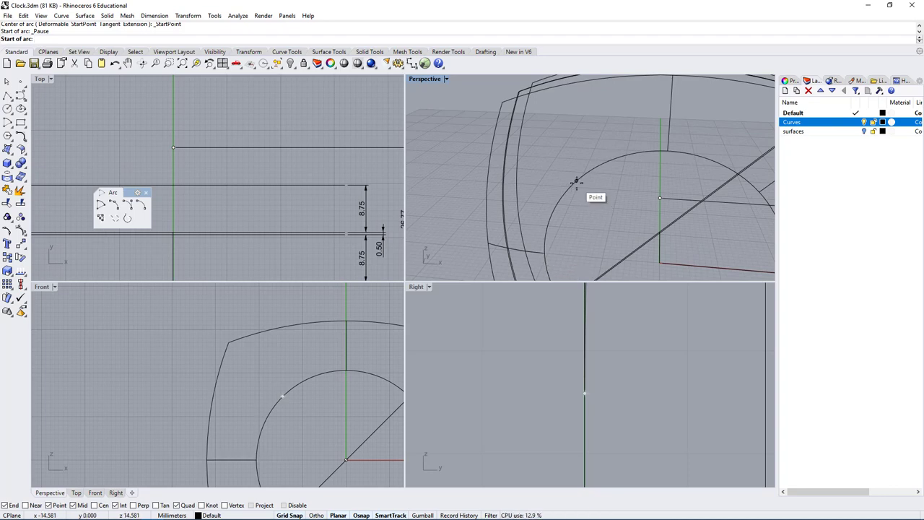
left_click(25, 505)
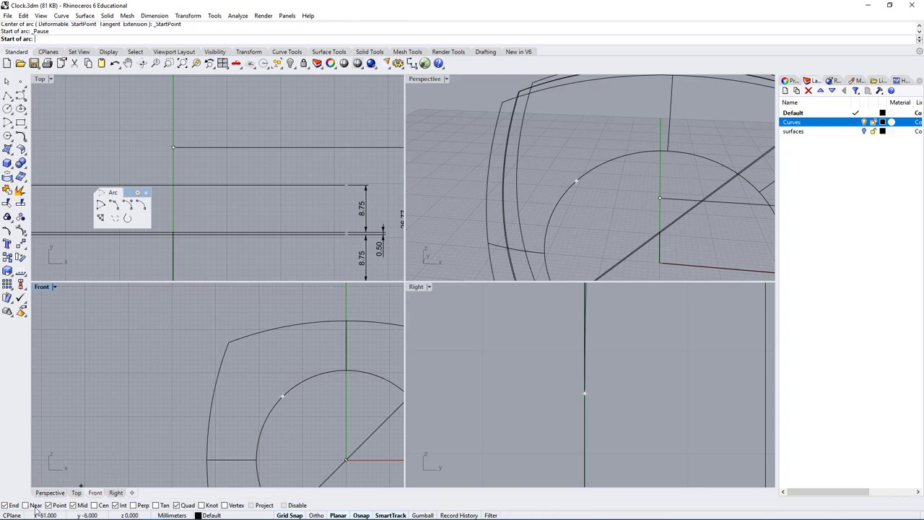
mouse_move(611, 185)
right_mouse_down()
mouse_move(599, 210)
mouse_move(611, 200)
right_mouse_up()
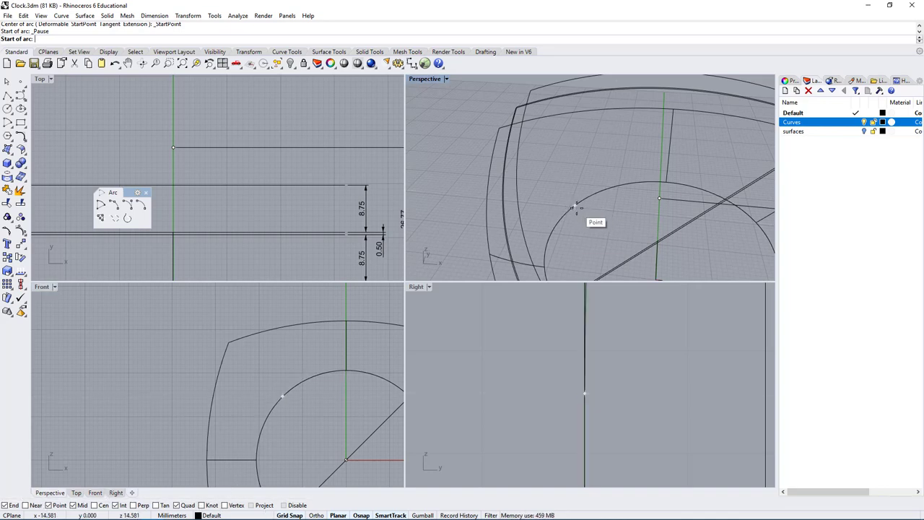
left_click(577, 209)
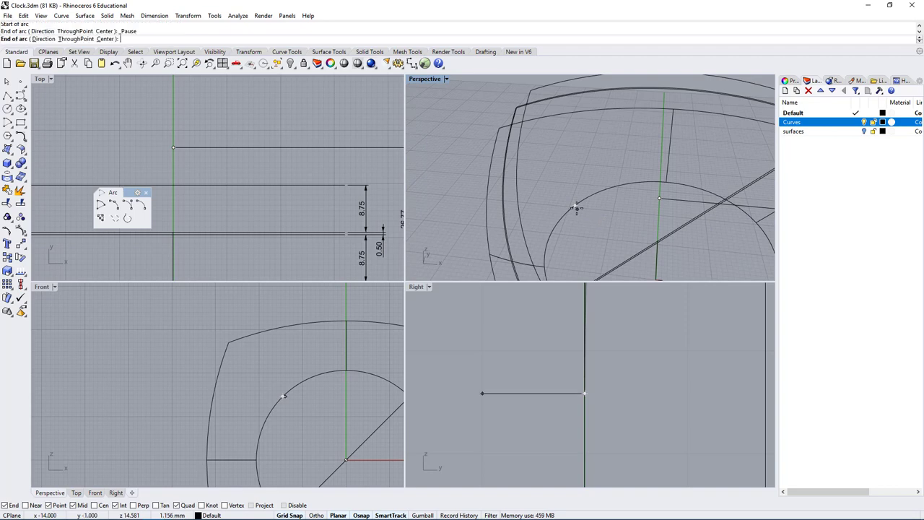
left_click(497, 128)
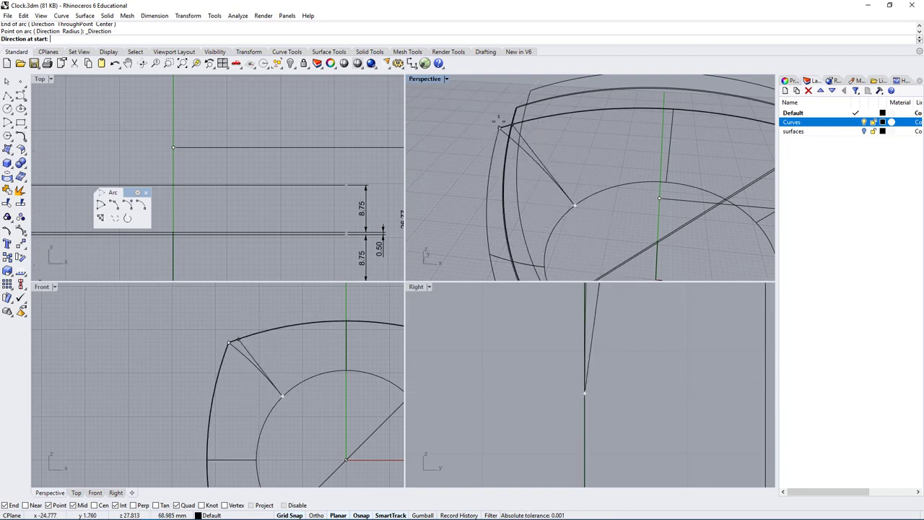
Try out start directions for the corner arc and anchor the direction pick at the outline corner
scroll(632, 370, "down", 4)
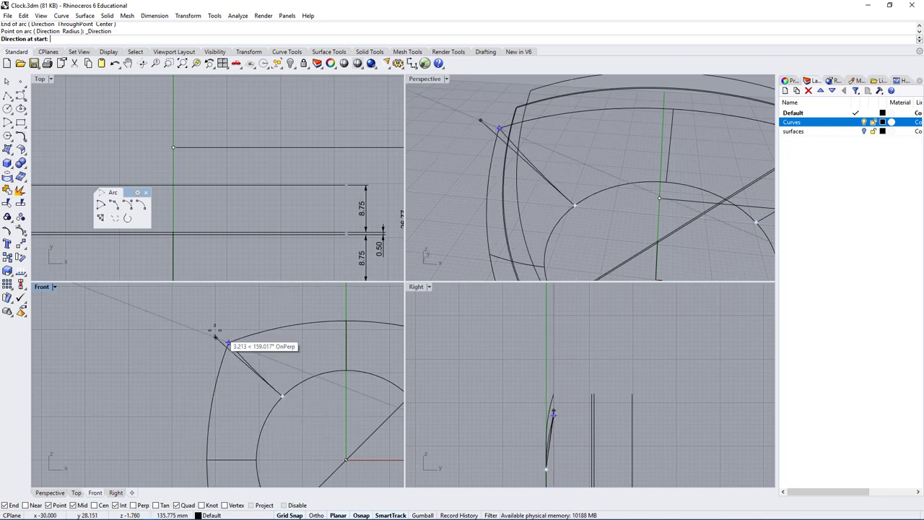
right_click_drag(621, 139, 536, 148)
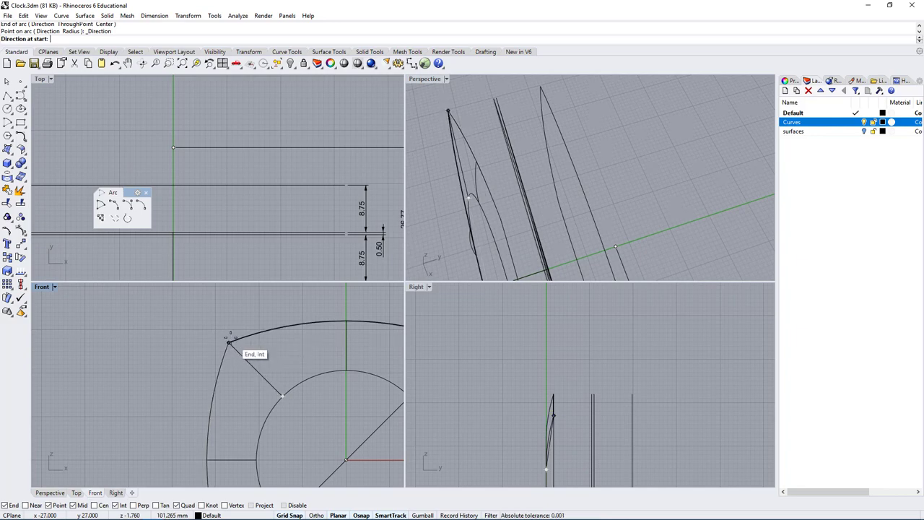
right_click_drag(571, 187, 629, 153)
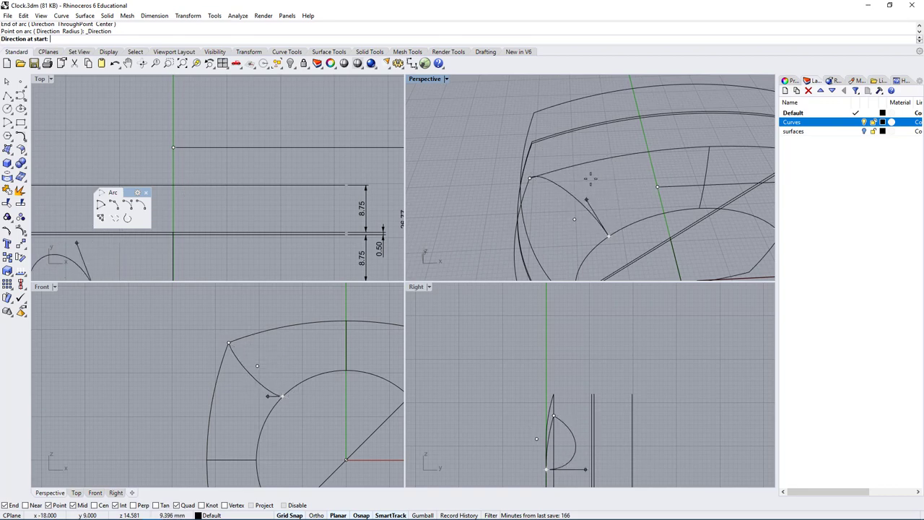
right_click_drag(639, 187, 618, 189)
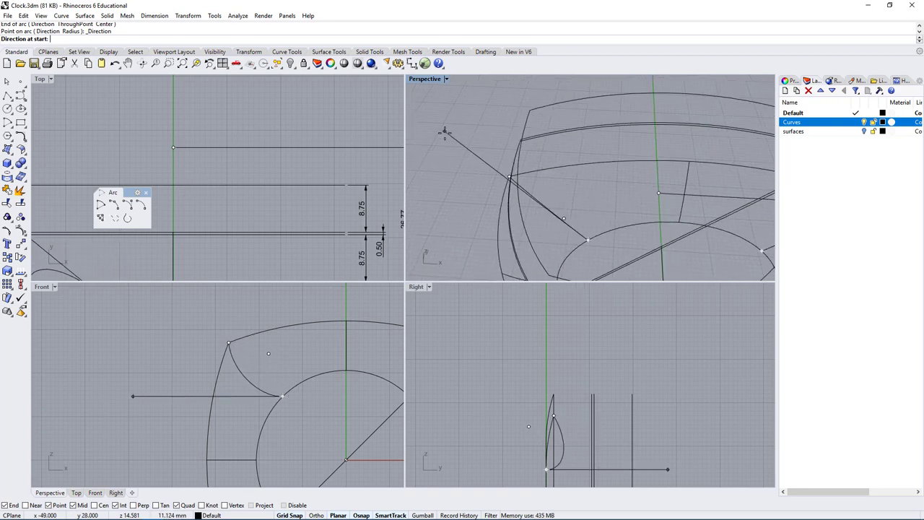
right_click_drag(475, 143, 450, 126)
scroll(513, 178, "down", 7)
scroll(491, 153, "up", 7)
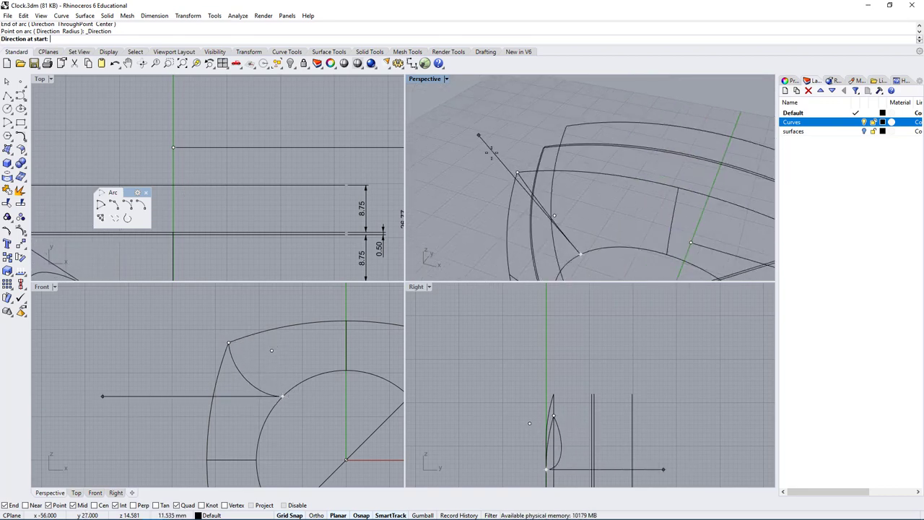
right_click_drag(496, 159, 503, 159)
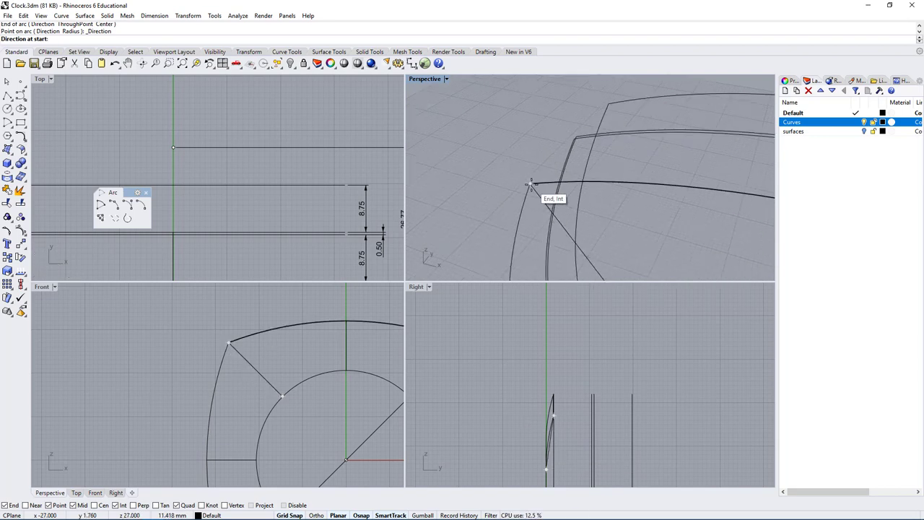
left_click(530, 180)
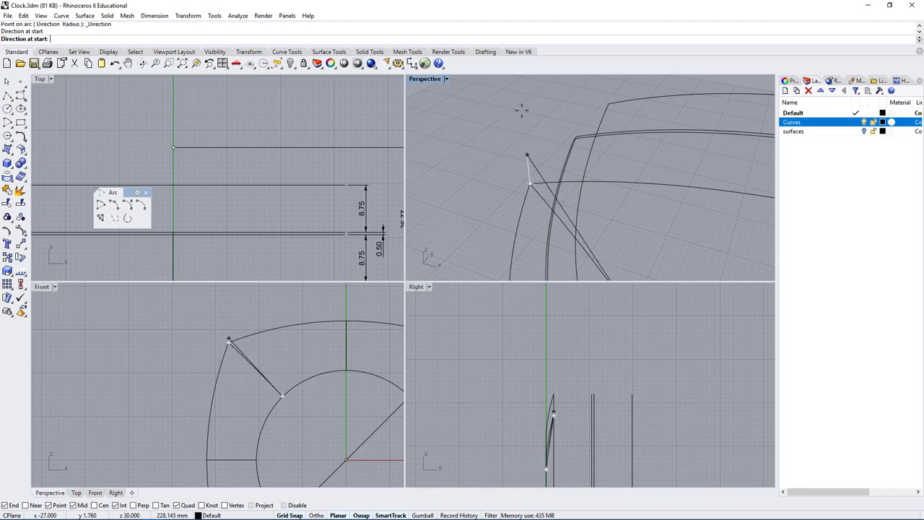
Anchor the arc's start direction at the outline corner in the Front view so that it varies only in depth
double_click(44, 287)
scroll(512, 320, "up", 4)
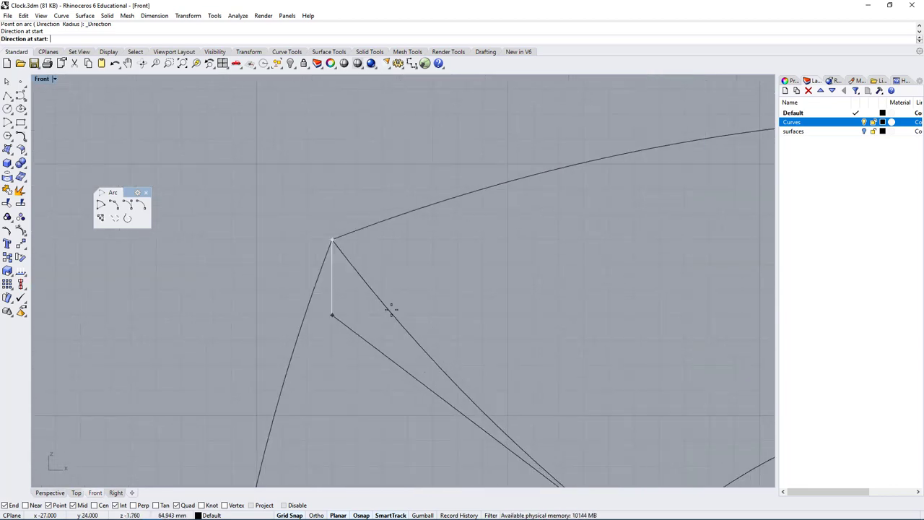
scroll(389, 306, "up", 2)
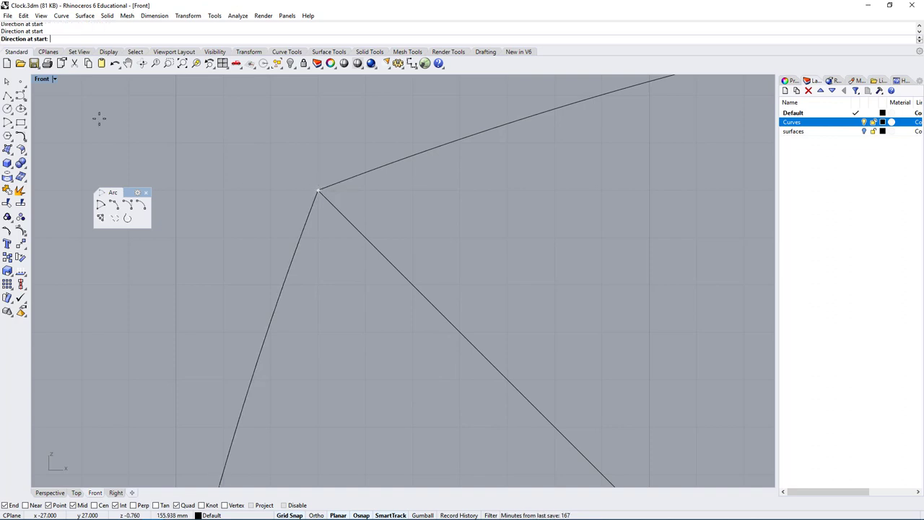
double_click(42, 79)
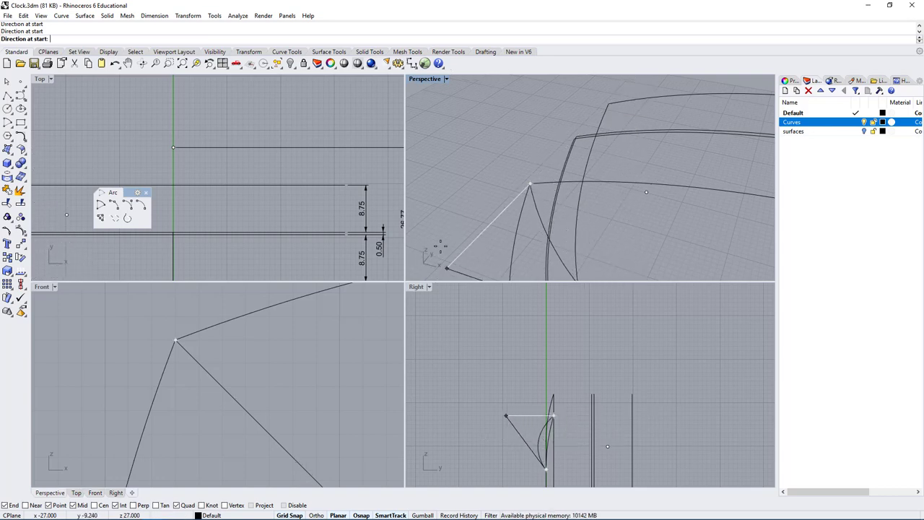
scroll(631, 180, "down", 5)
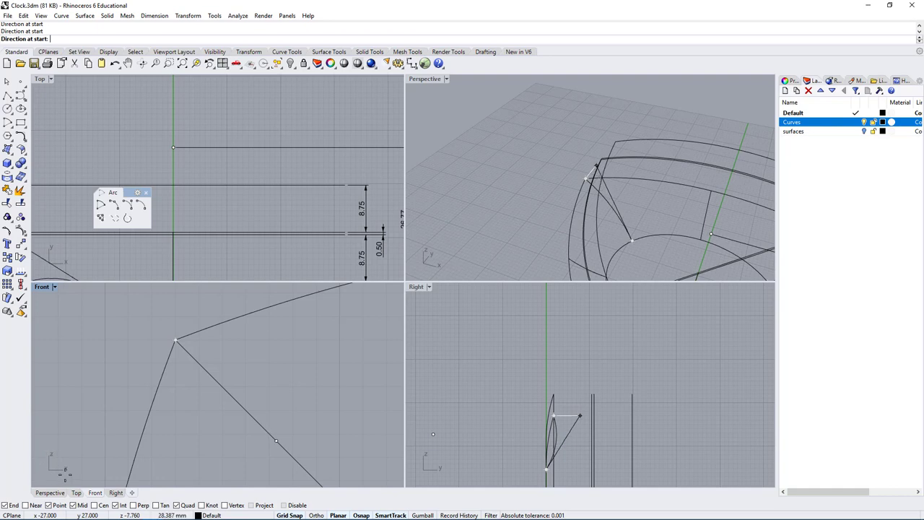
scroll(266, 395, "down", 4)
right_click_drag(257, 402, 243, 351)
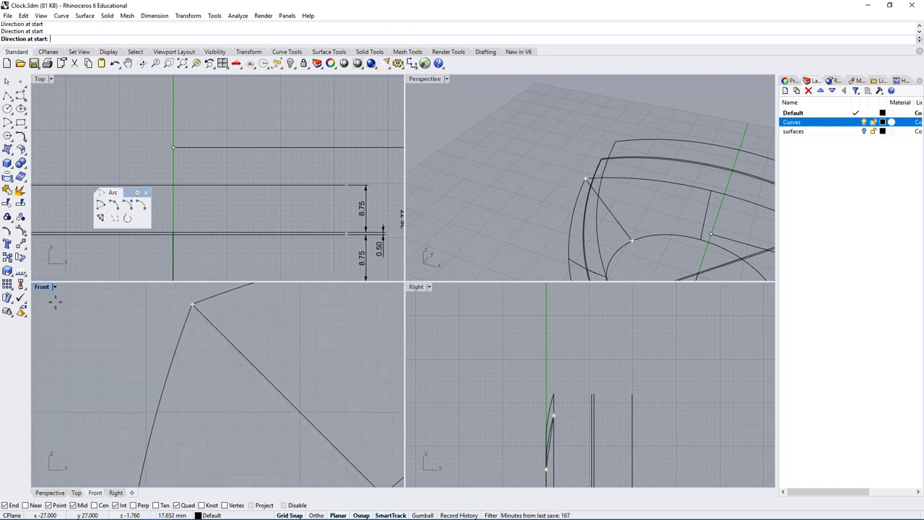
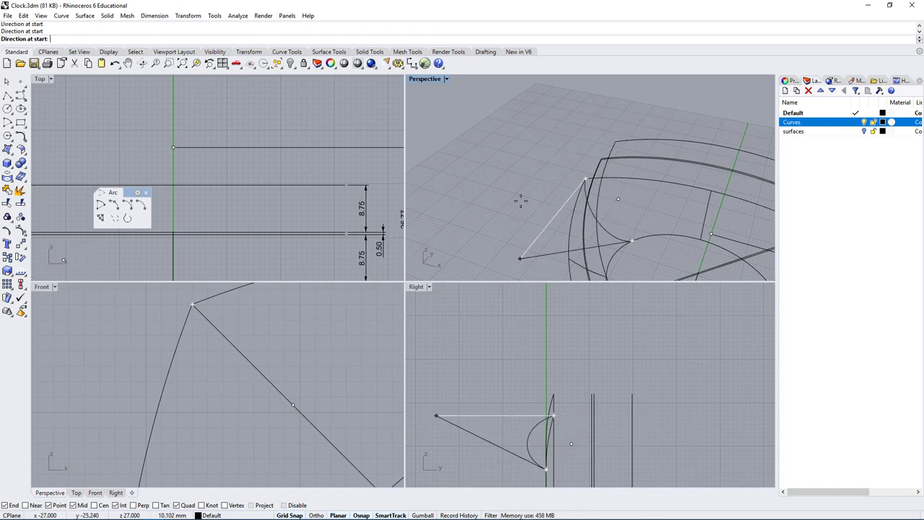
Finish the corner arc by snapping its start direction in the Right view to the diagonal point on the front circle
right_click_drag(604, 131, 536, 164)
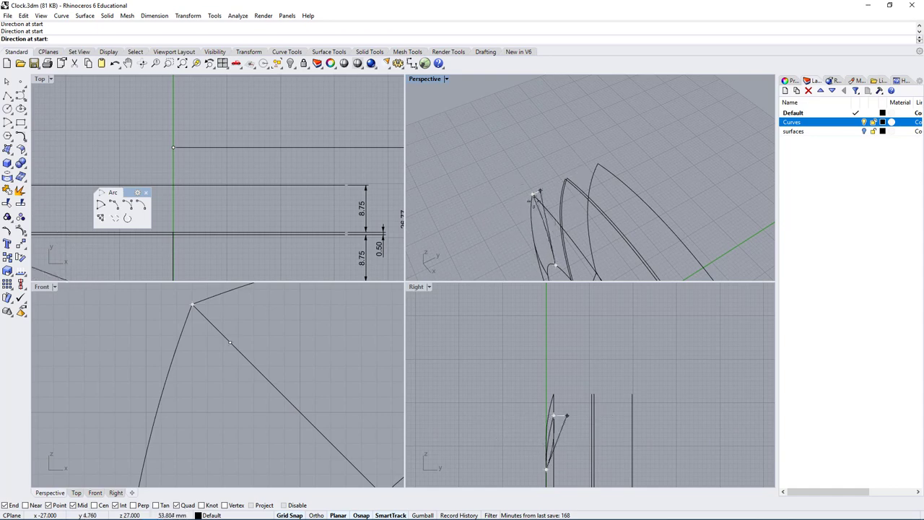
scroll(514, 209, "up", 3)
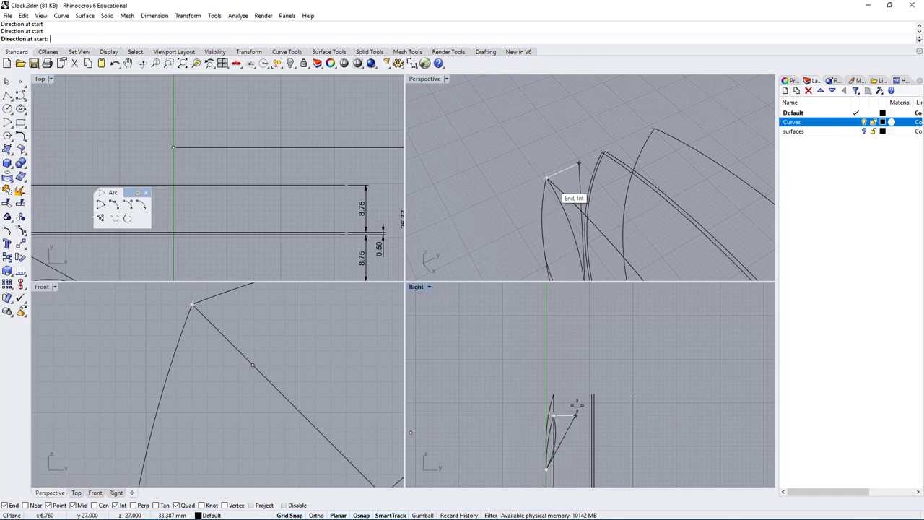
scroll(564, 339, "up", 4)
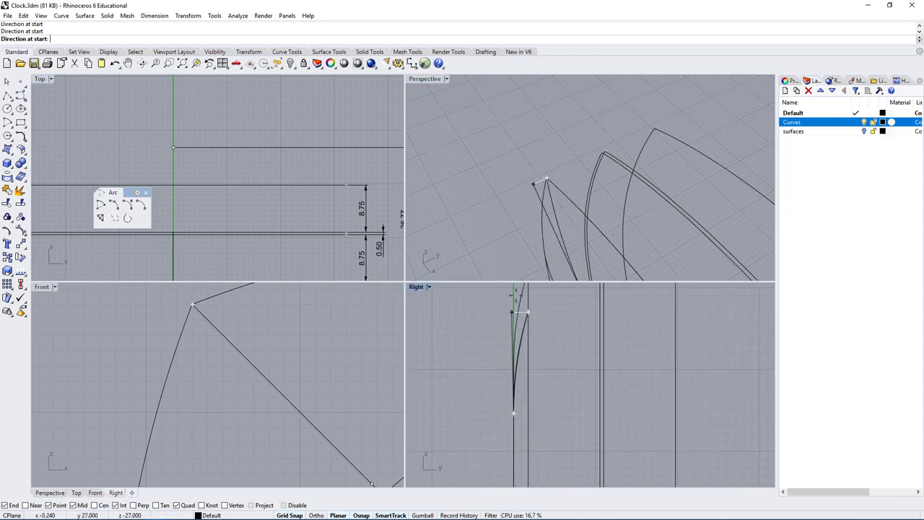
right_click_drag(458, 298, 447, 361)
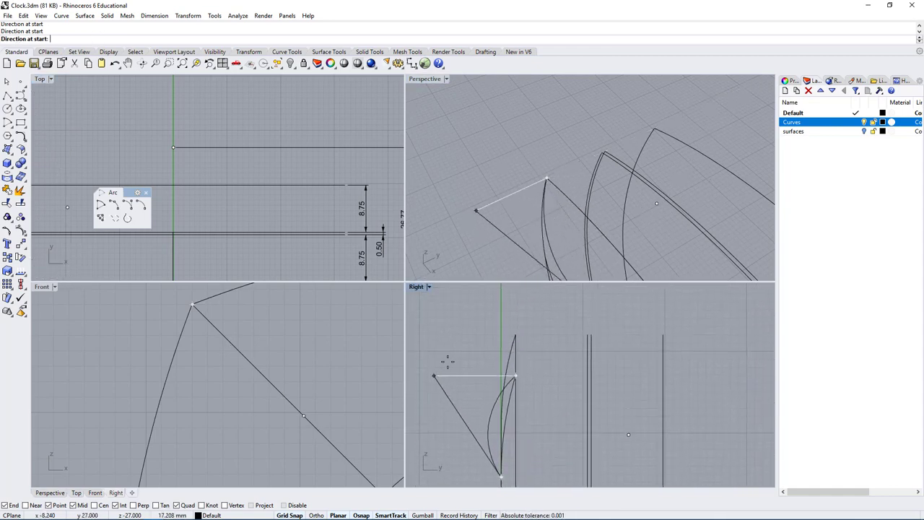
scroll(500, 347, "up", 4)
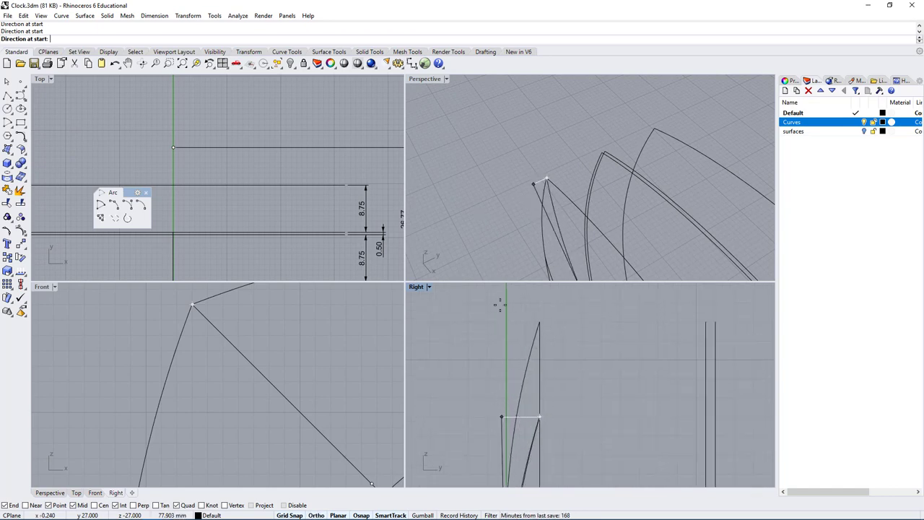
scroll(501, 416, "up", 3)
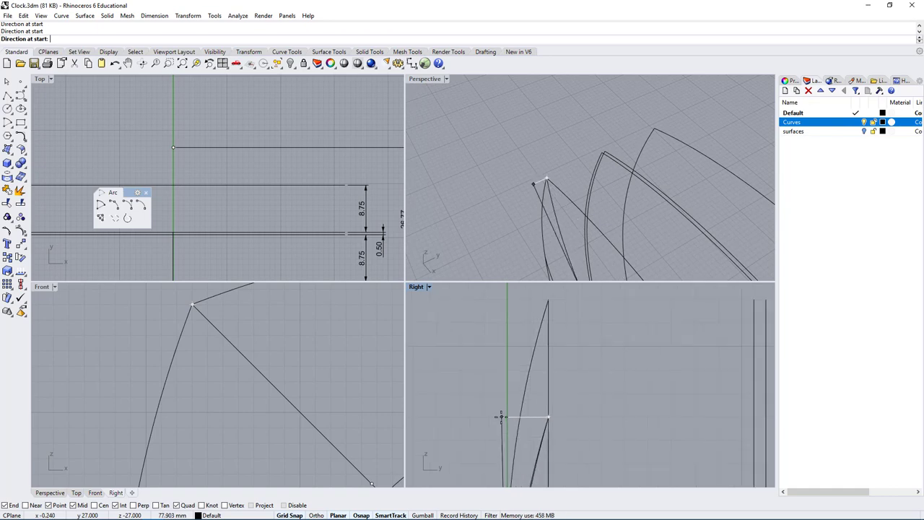
scroll(544, 381, "down", 4)
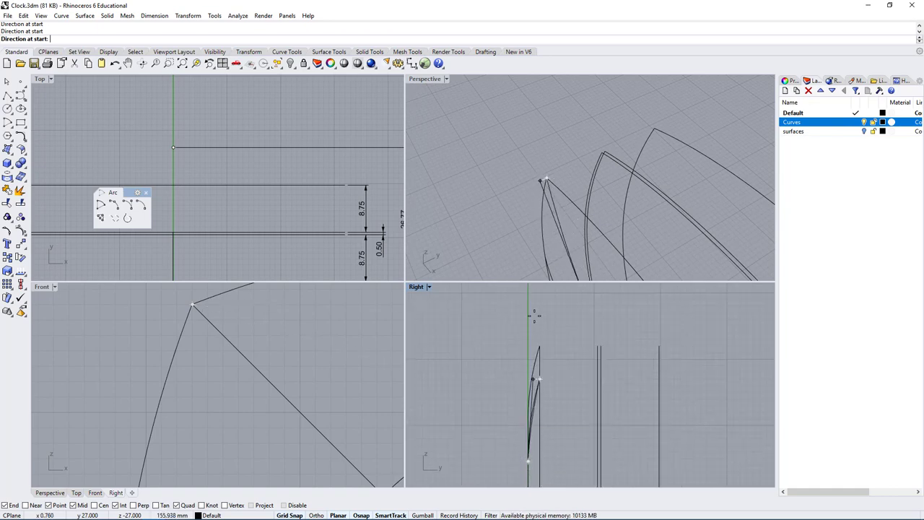
scroll(524, 317, "up", 2)
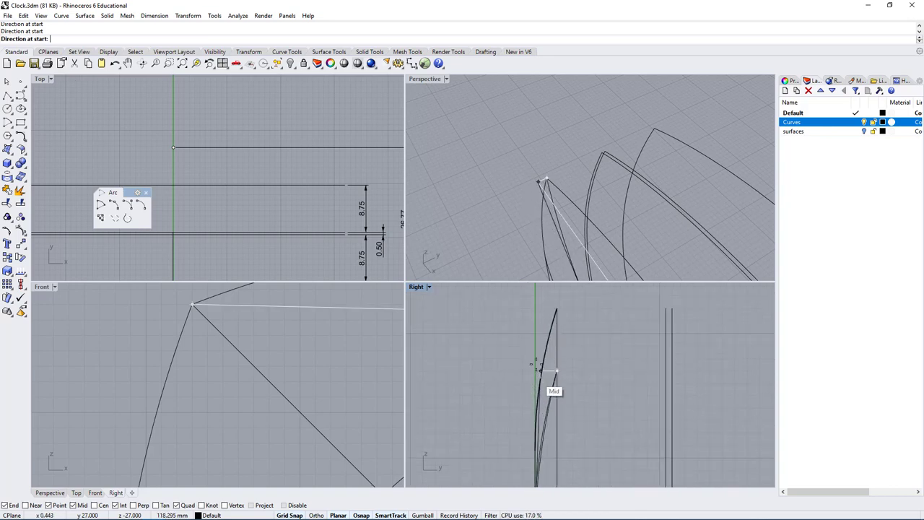
scroll(532, 320, "down", 3)
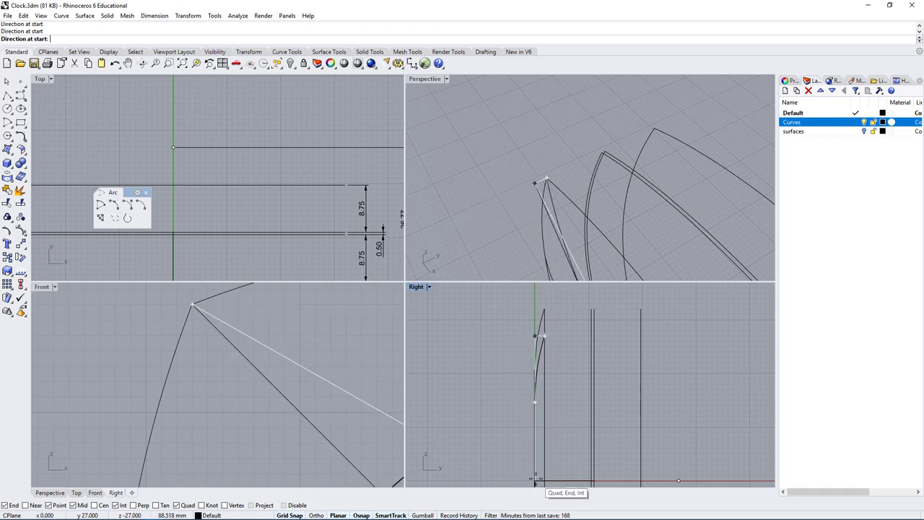
right_click_drag(526, 461, 528, 368)
scroll(529, 365, "up", 5)
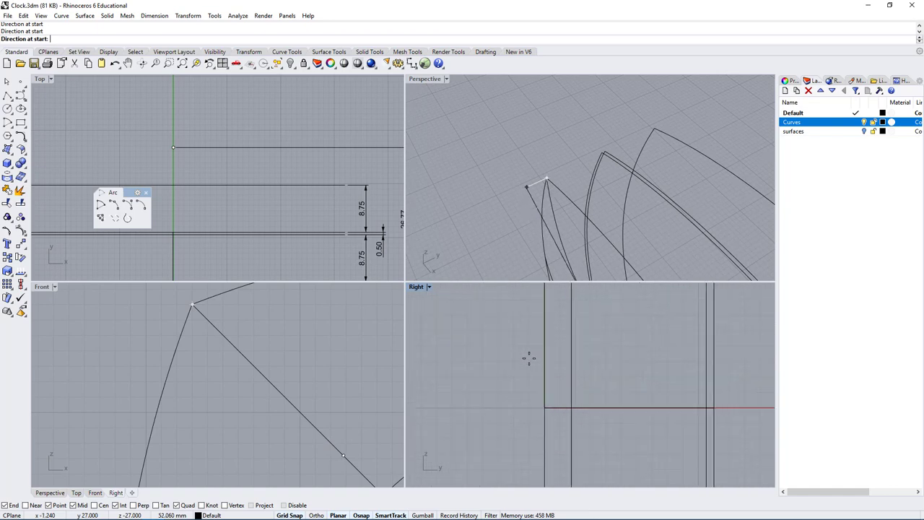
right_click_drag(552, 298, 476, 412)
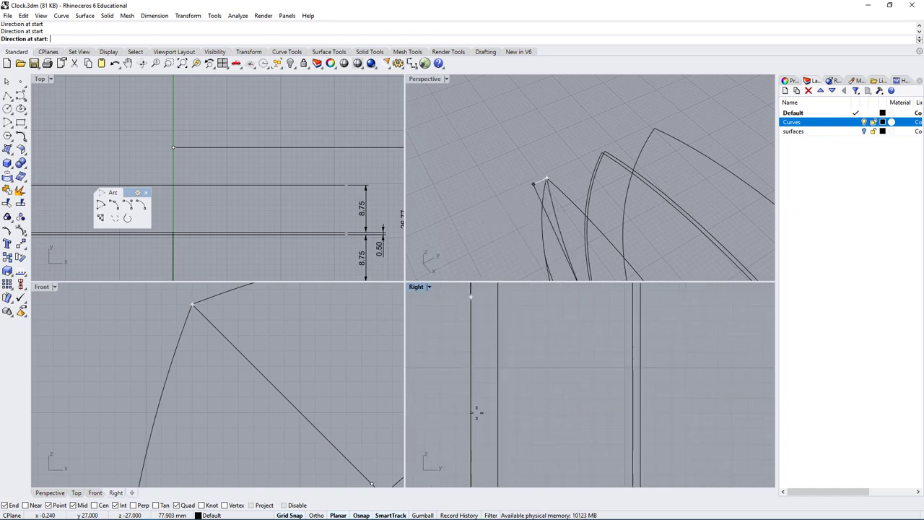
right_click_drag(479, 354, 493, 460)
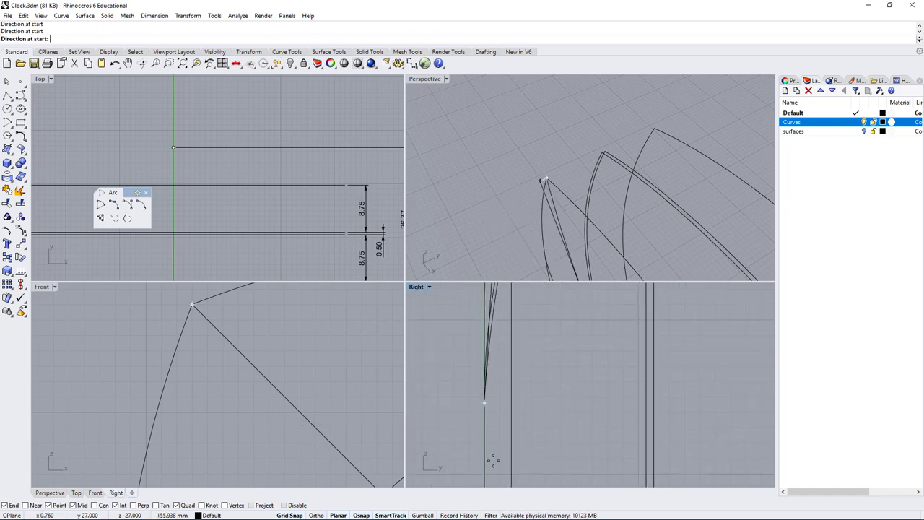
left_click(485, 403)
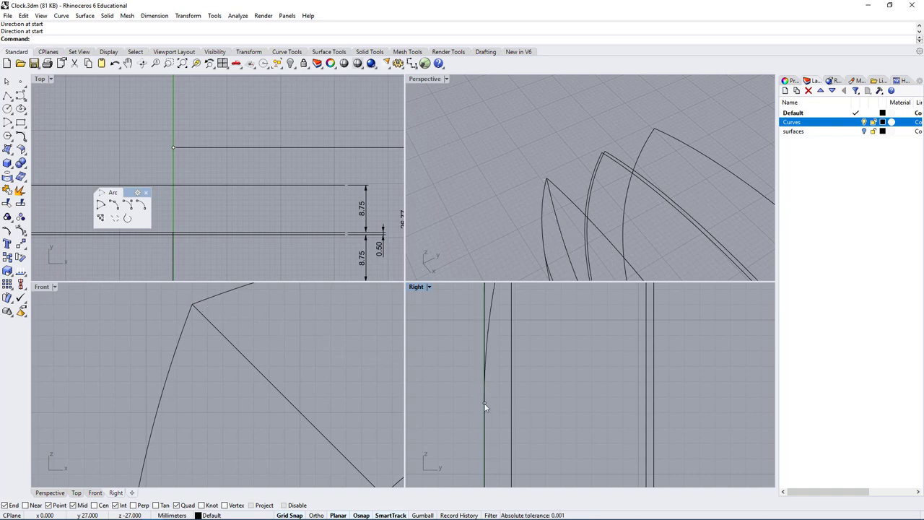
scroll(534, 376, "down", 4)
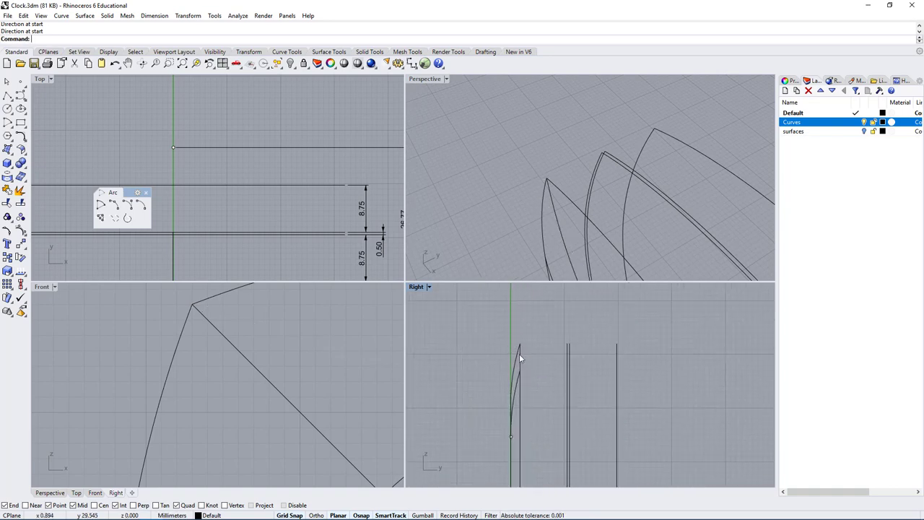
Place a point at the upper-left corner of the front outline and move it straight forward onto the front circle's plane
left_click(21, 83)
left_click(544, 182)
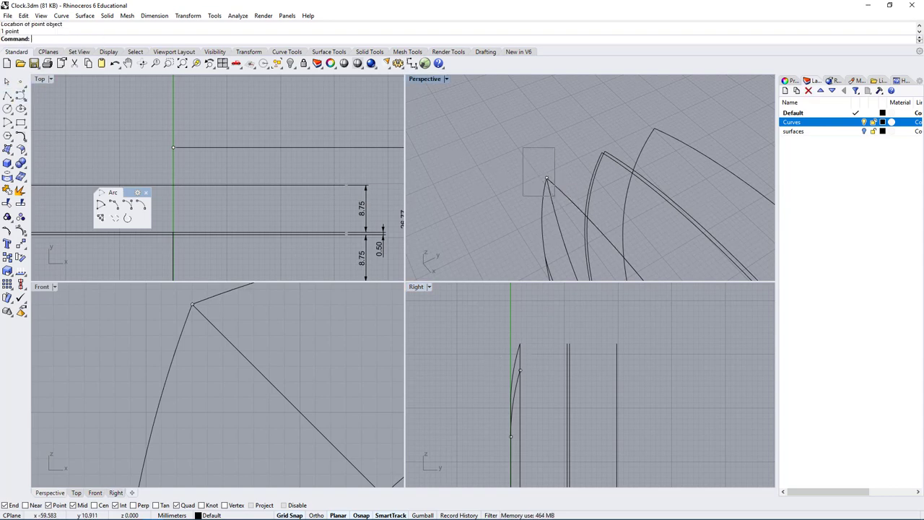
scroll(534, 371, "up", 2)
type("M")
key("Return")
scroll(505, 340, "up", 2)
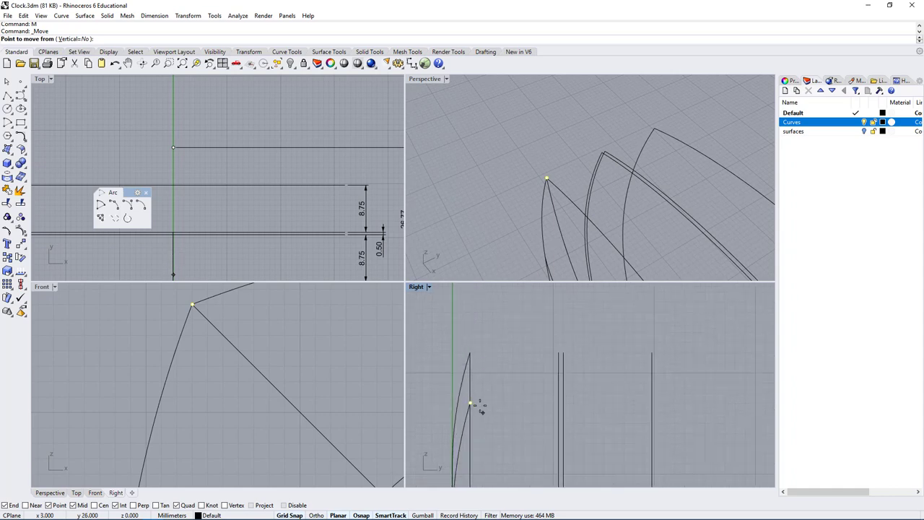
left_click(468, 380)
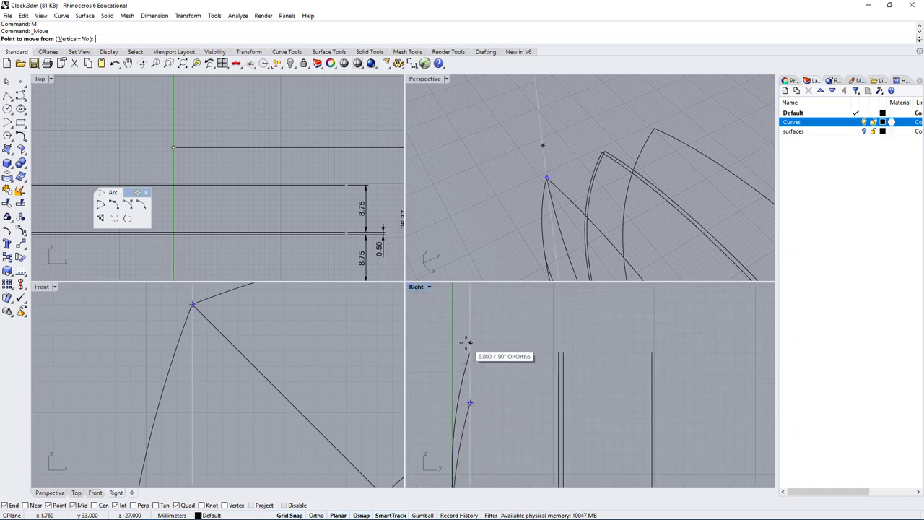
left_click(469, 342)
left_click(450, 342, "shift")
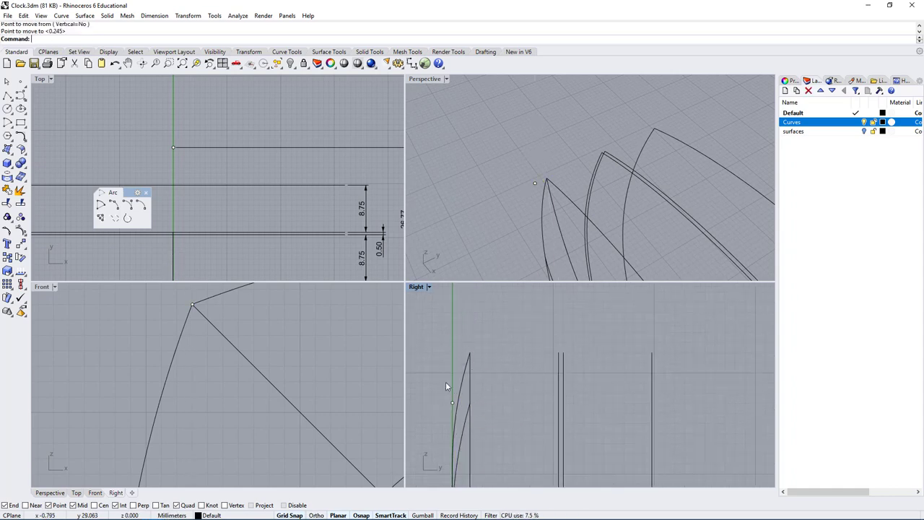
Delete the arc between the front circle and the upper-left outline corner
right_click_drag(540, 220, 520, 163)
scroll(596, 196, "up", 3)
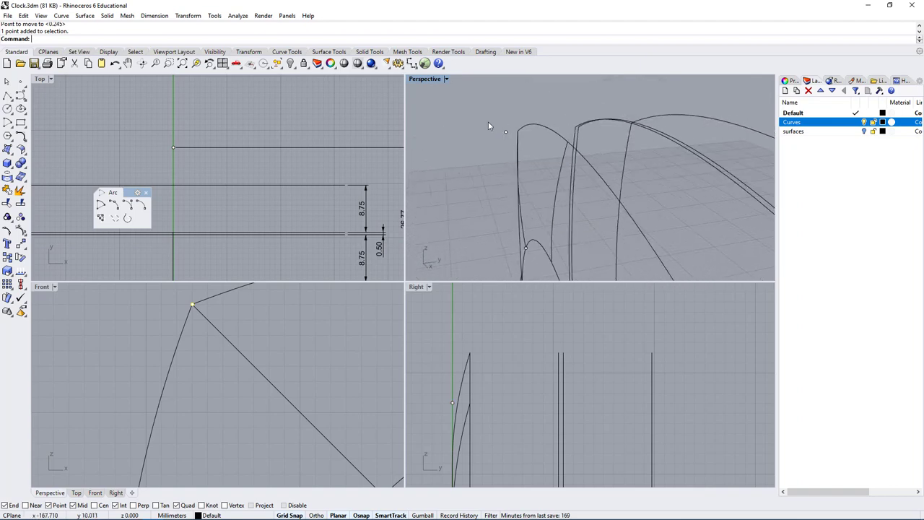
right_click_drag(486, 137, 542, 170)
left_click(544, 170)
key("Delete")
left_click(277, 153)
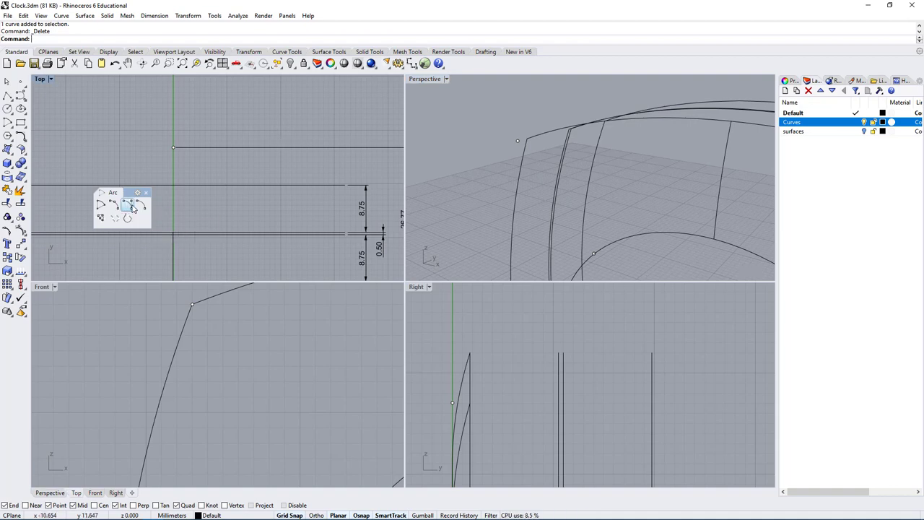
Draw an arc by start, end and direction from the circle point to the outline corner, directed at the helper point in front
left_click(127, 206)
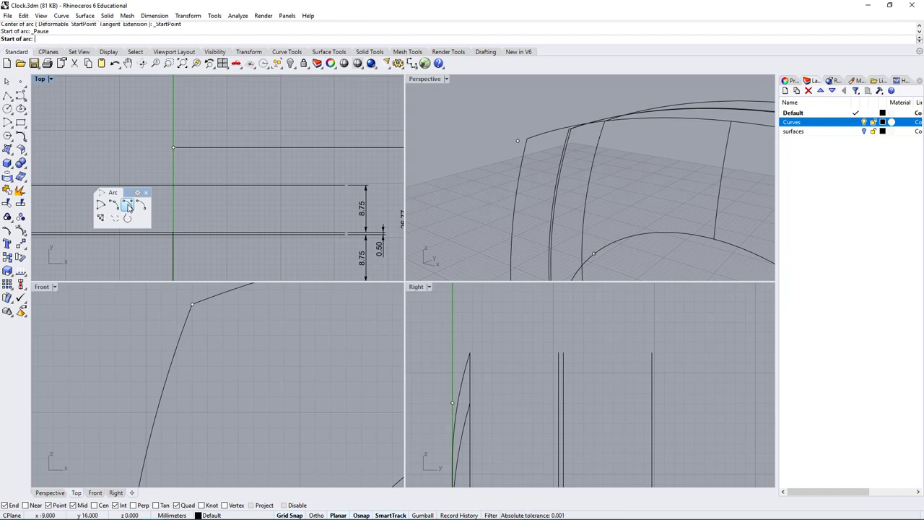
mouse_move(611, 176)
right_mouse_down()
mouse_move(737, 258)
mouse_move(612, 179)
right_mouse_up()
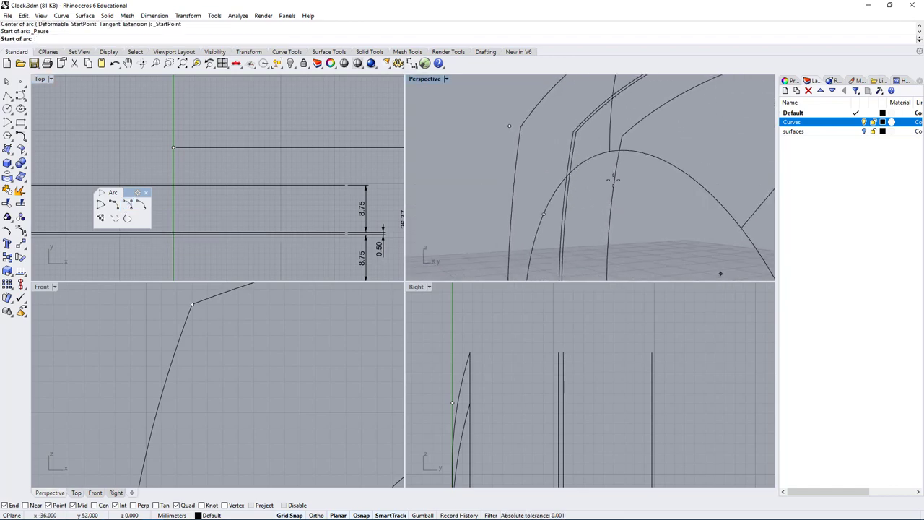
left_click(544, 214)
right_click_drag(545, 173, 539, 213)
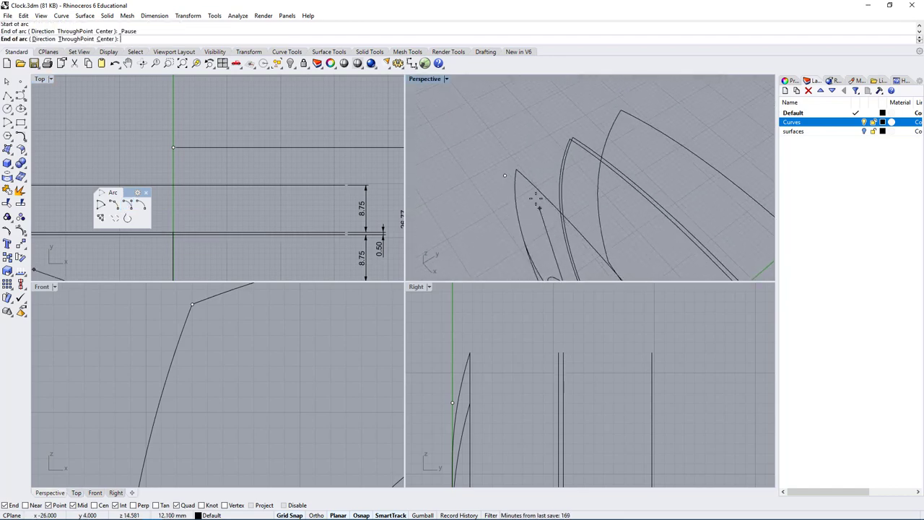
left_click(518, 164)
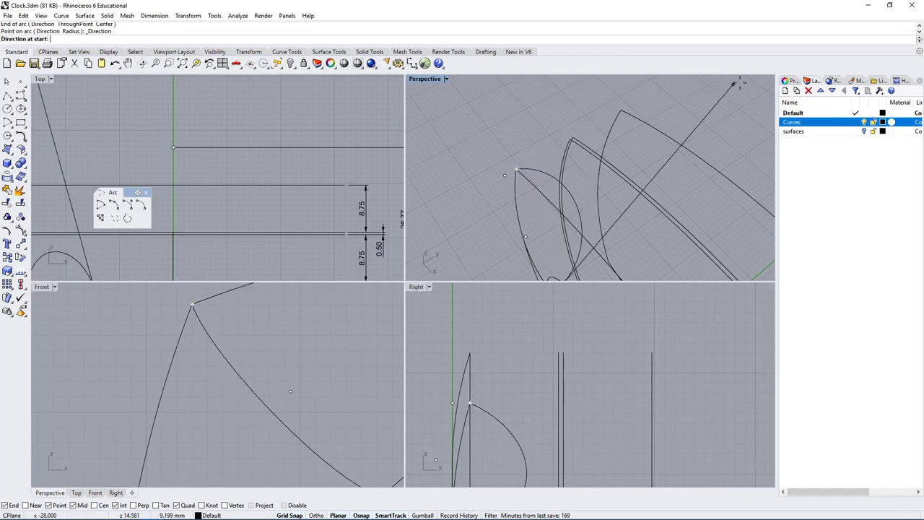
left_click(501, 179)
right_click_drag(501, 179, 590, 205)
left_click(538, 192)
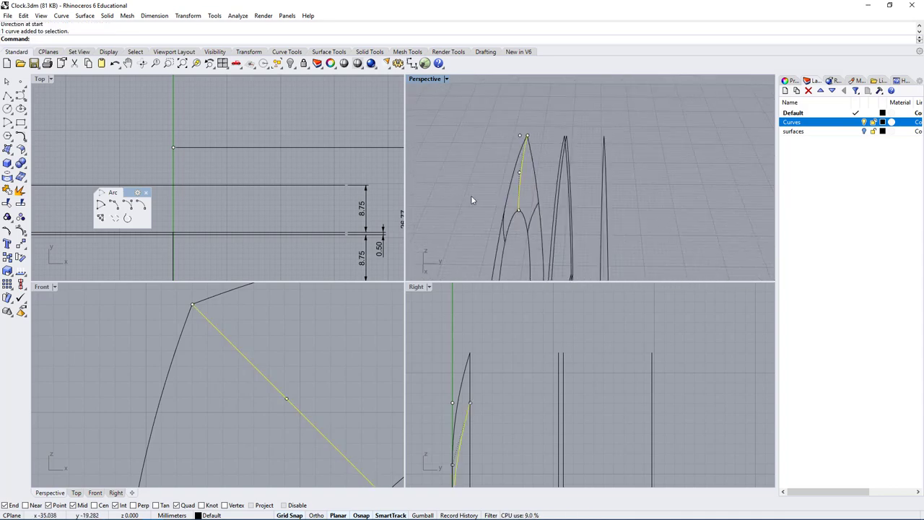
Delete the corner arc that was directed by the helper point
right_click_drag(544, 128, 577, 206)
scroll(522, 218, "up", 4)
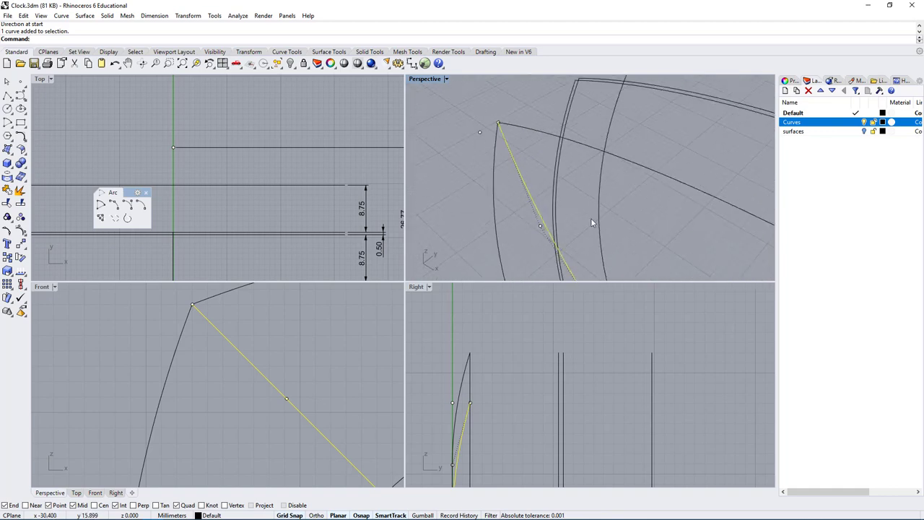
left_click(544, 172)
left_click_drag(516, 229, 517, 230)
key("Delete")
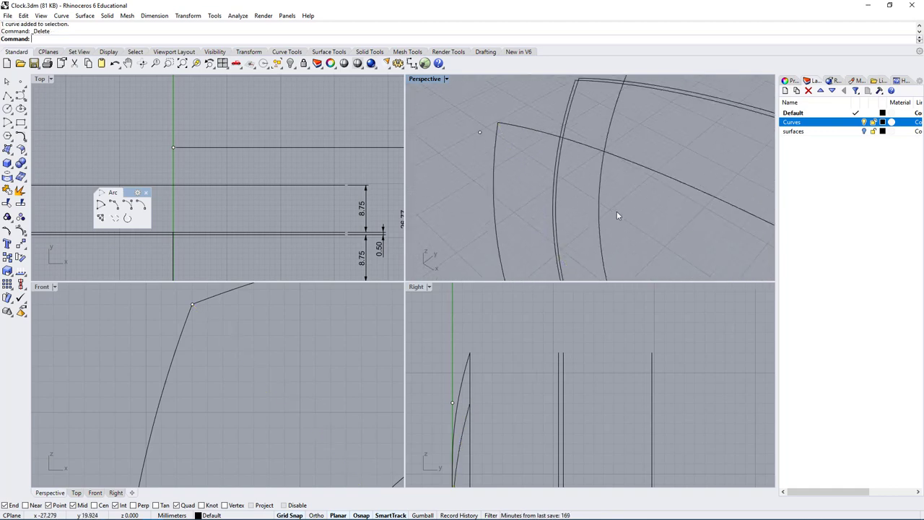
Abandon the newly started arc and delete the helper point in front of the outline corner
right_click_drag(617, 211, 599, 191)
left_click(132, 207)
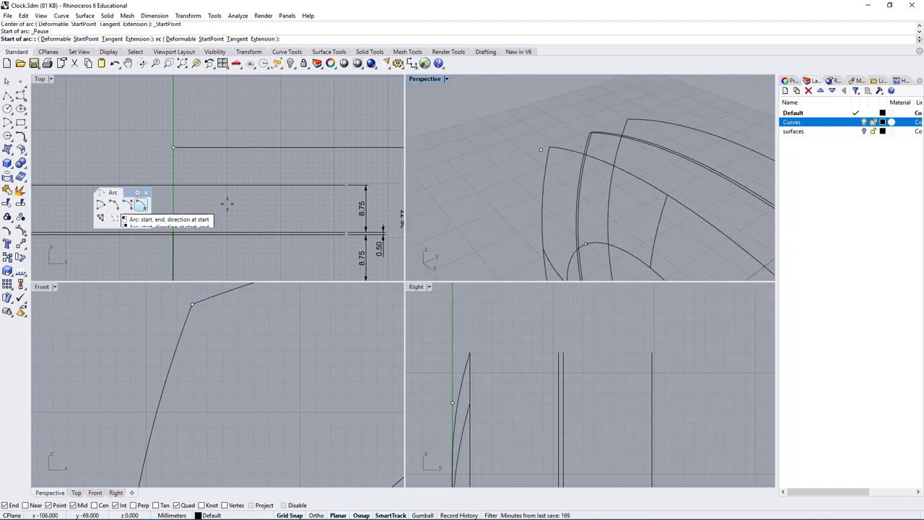
scroll(563, 195, "down", 2)
scroll(584, 241, "up", 4)
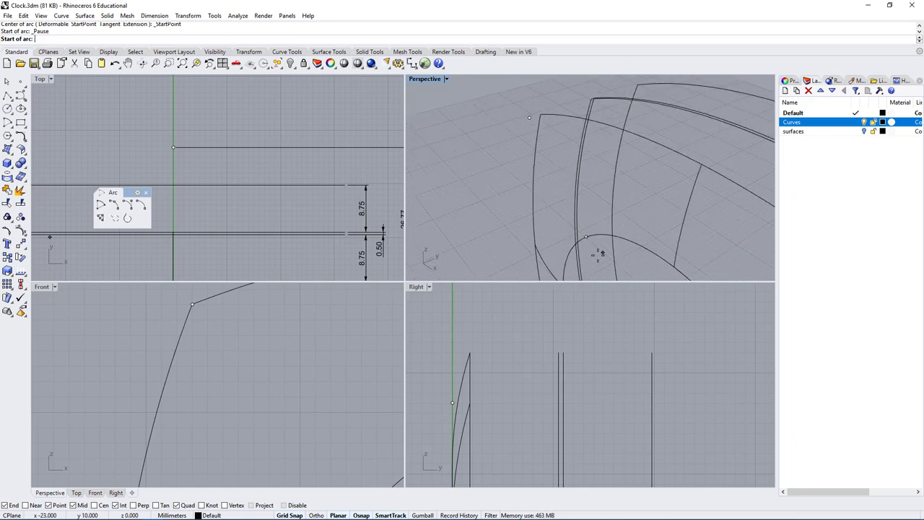
key("Escape")
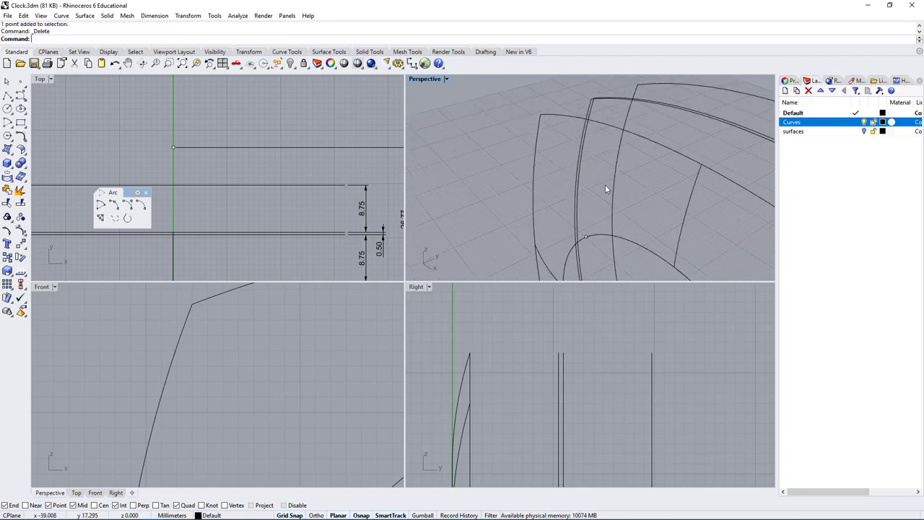
Draw a start-end-direction arc from the circle point to the upper-left corner, anchoring its direction at the corner in Front and at the circle point in Right
left_click(128, 207)
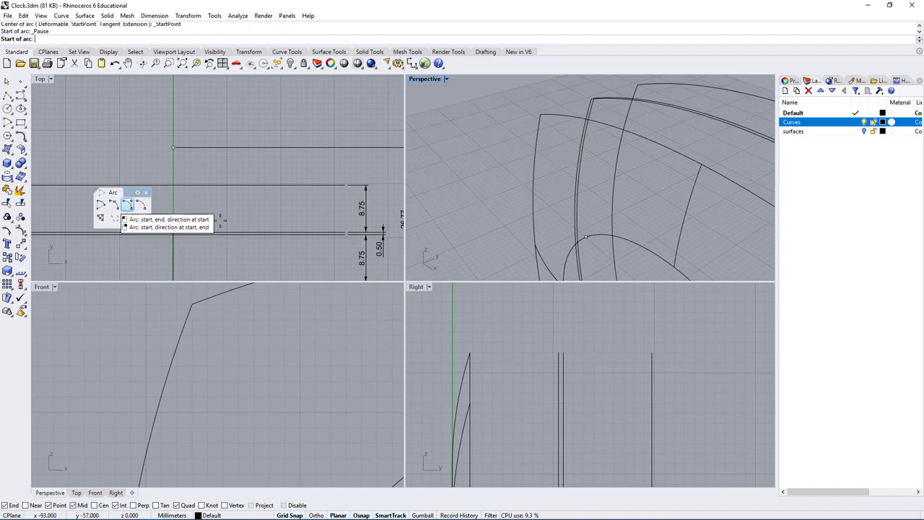
left_click(587, 236)
left_click(541, 114)
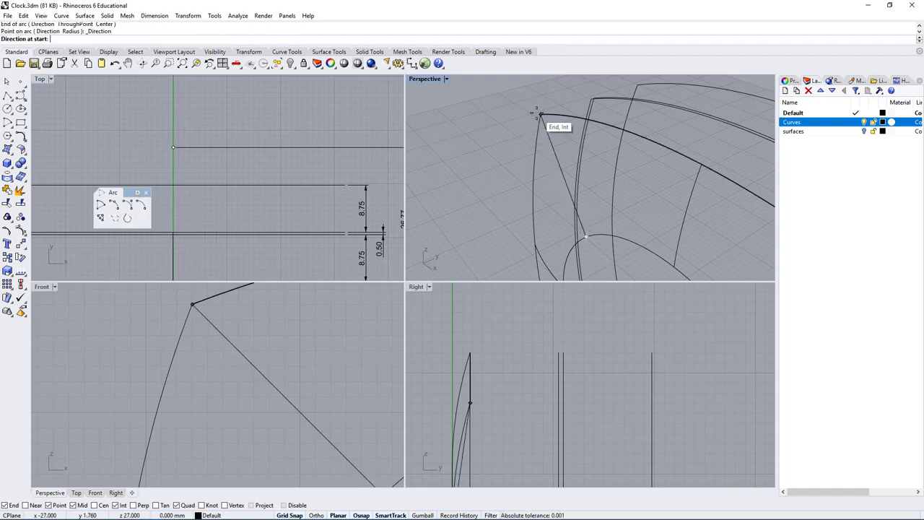
right_click_drag(214, 325, 257, 379)
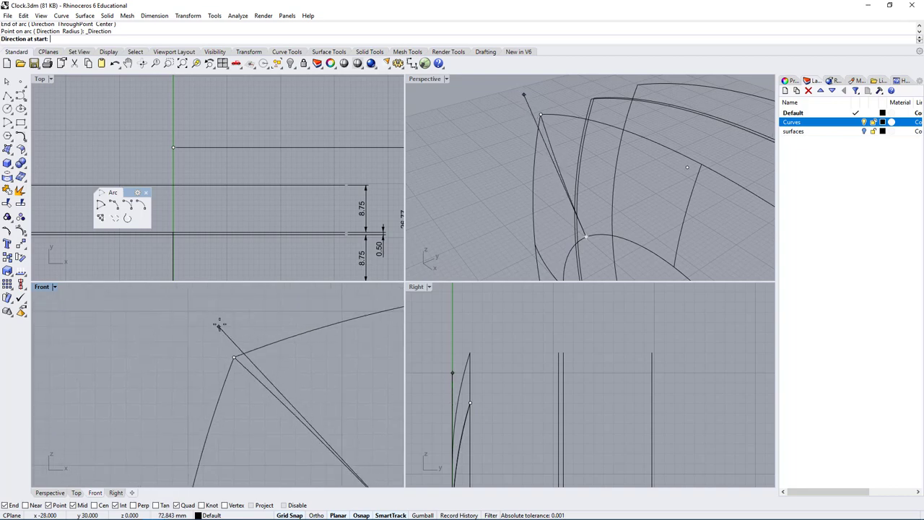
left_click(235, 358)
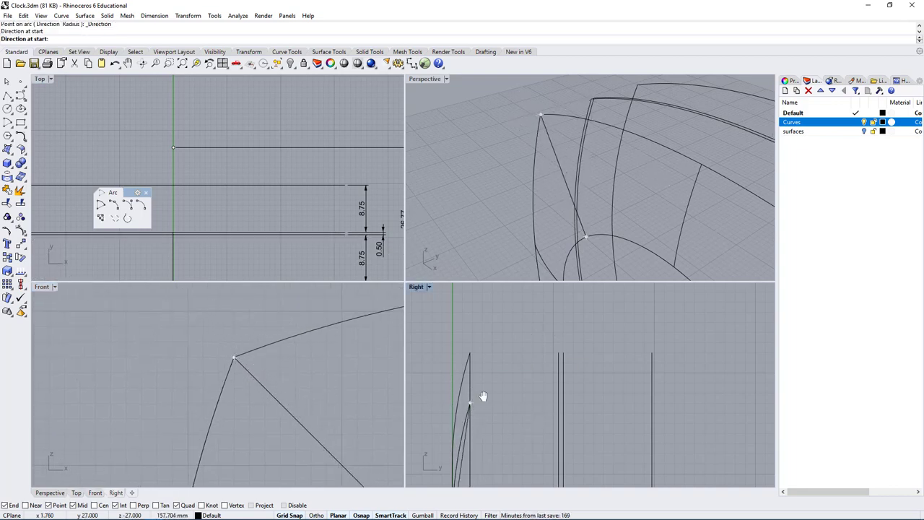
right_click_drag(484, 396, 561, 318)
scroll(547, 324, "down", 6)
left_click(538, 392)
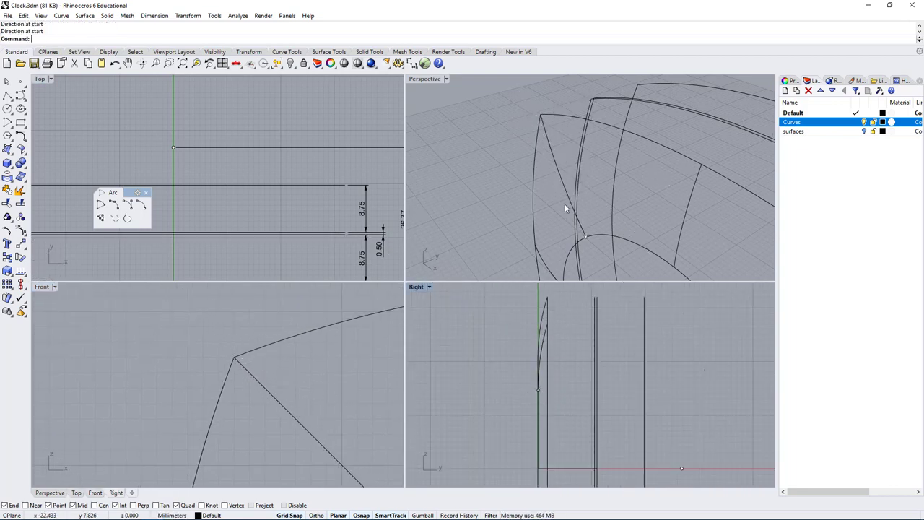
Select the new corner arc and maximize the Perspective viewport to inspect how it joins the front circle and outline corner
left_click(555, 160)
right_click_drag(555, 160, 521, 189)
scroll(674, 182, "up", 4)
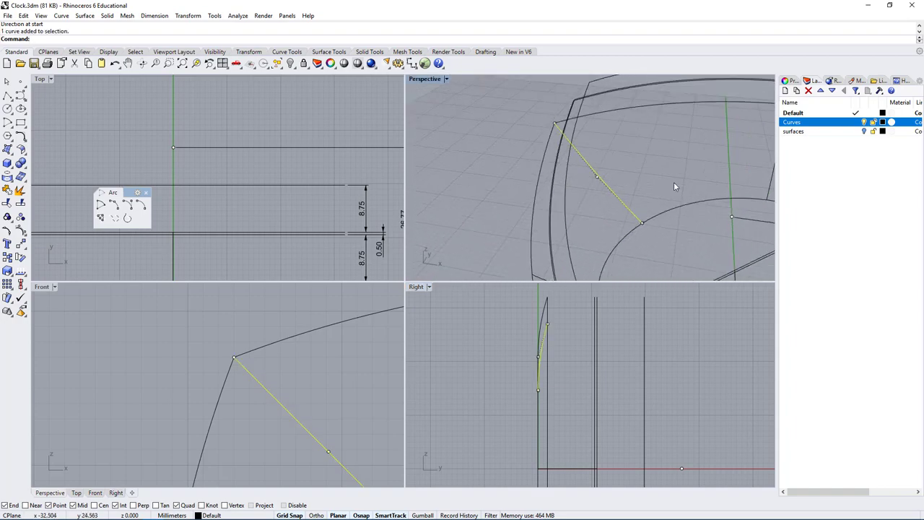
double_click(424, 78)
right_click_drag(398, 194, 561, 281)
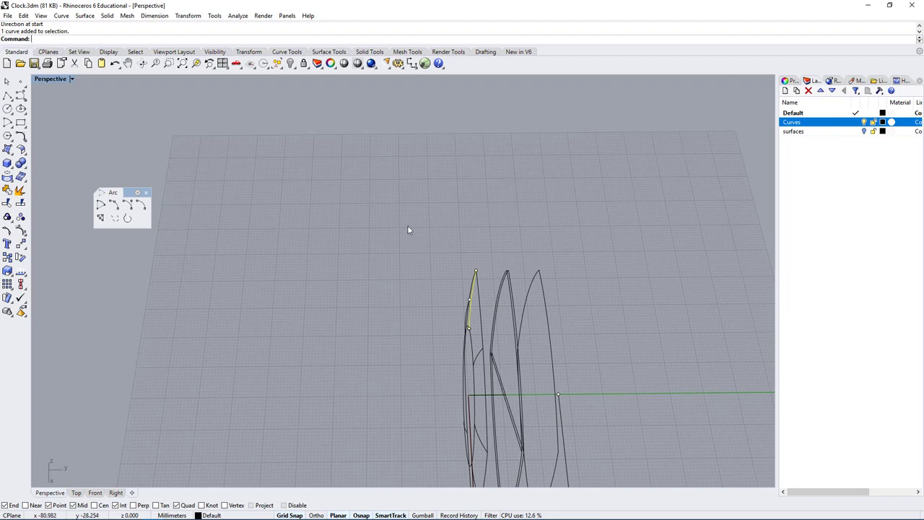
right_click_drag(409, 228, 498, 228)
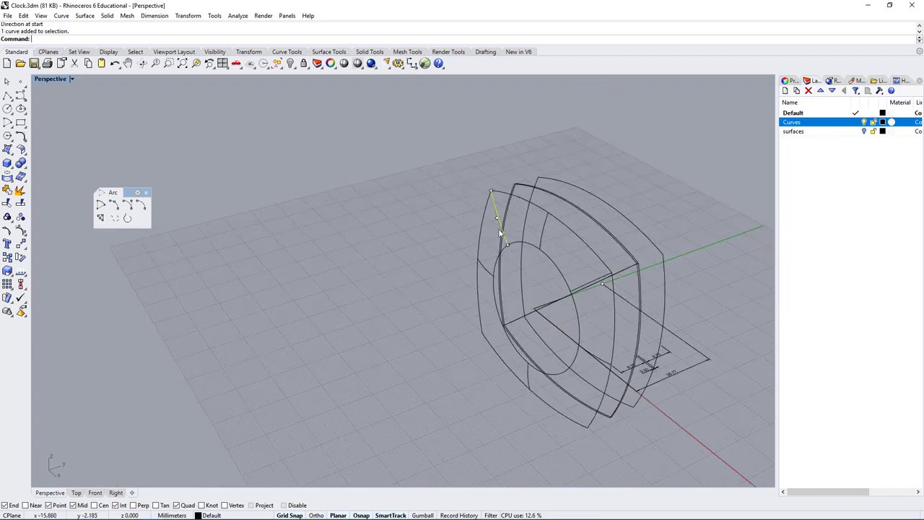
Show all hidden objects to bring back the rest of the clock's curve framework
left_click(290, 63)
left_click(305, 81)
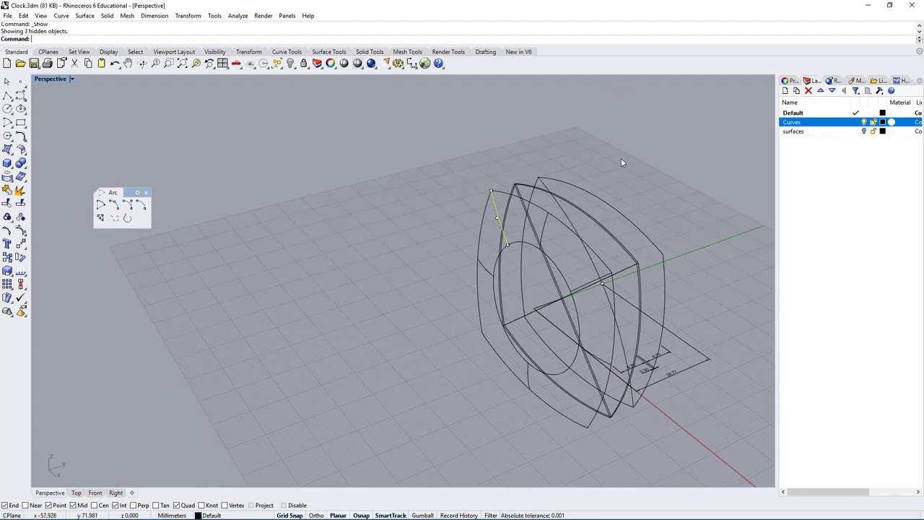
right_click_drag(621, 160, 535, 328)
scroll(536, 327, "down", 6)
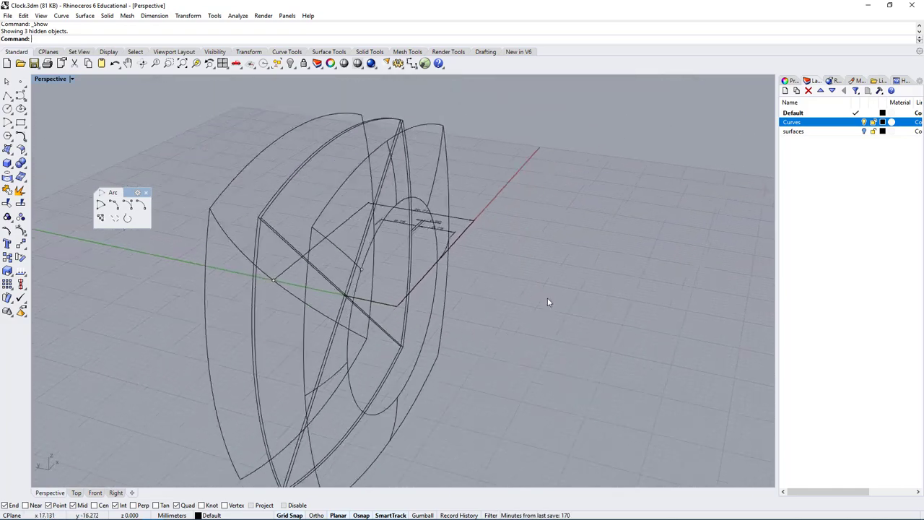
right_click_drag(600, 278, 603, 306)
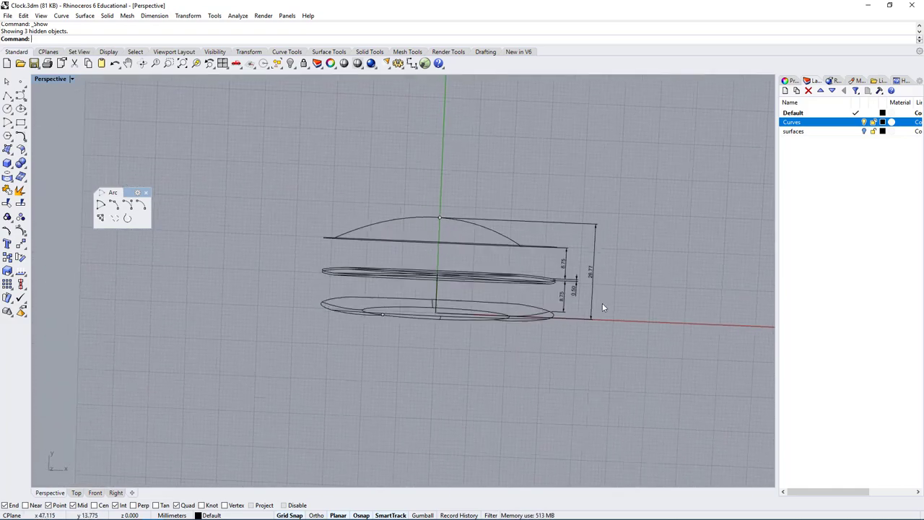
Select the overall depth dimension beside the clock curves and examine it against the shorter spacing dimensions
left_click(593, 269)
scroll(592, 269, "up", 5)
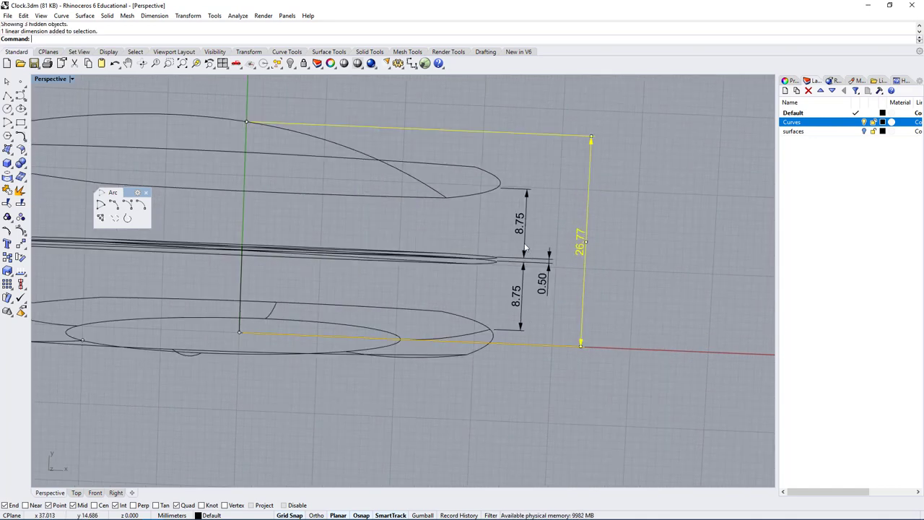
right_click_drag(528, 255, 631, 349)
scroll(568, 325, "down", 5)
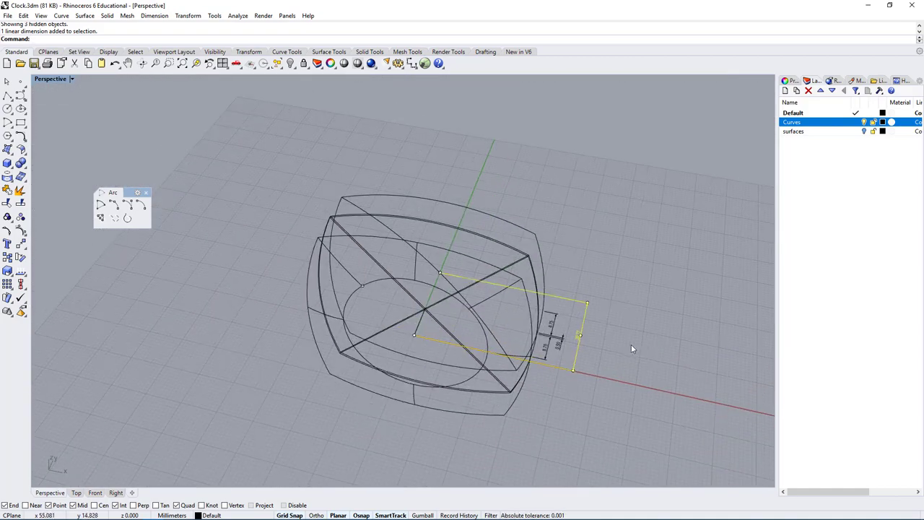
Close the floating Arc toolbar
left_click(146, 193)
scroll(550, 281, "up", 2)
right_click_drag(593, 319, 504, 363, "shift")
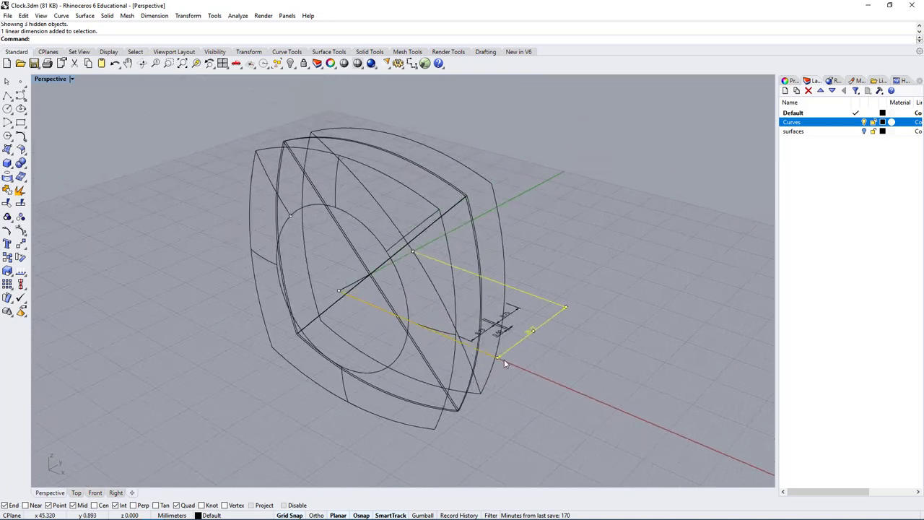